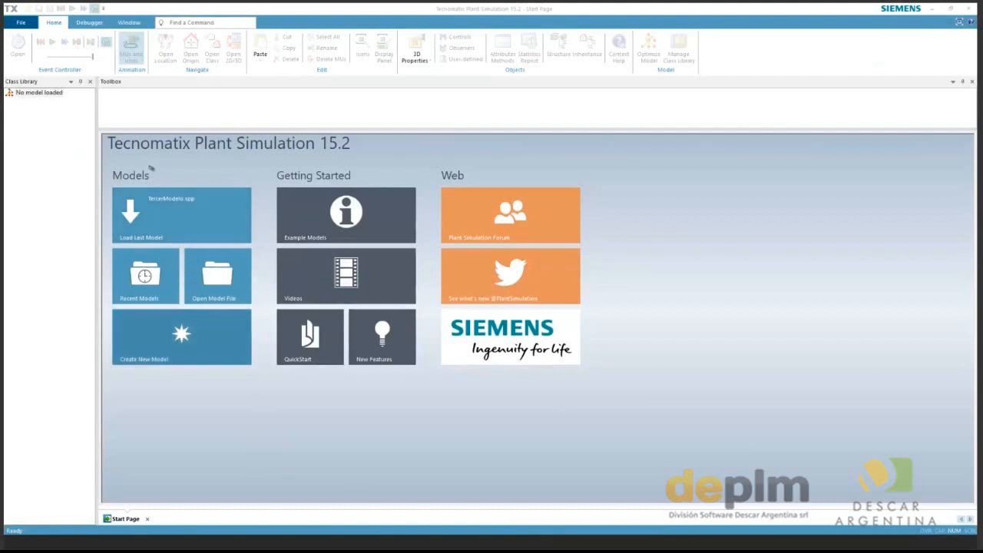
Load the last model, TercerModelo.spp, and show the whole Fabrica_02 layout in 3D.
left_click(197, 221)
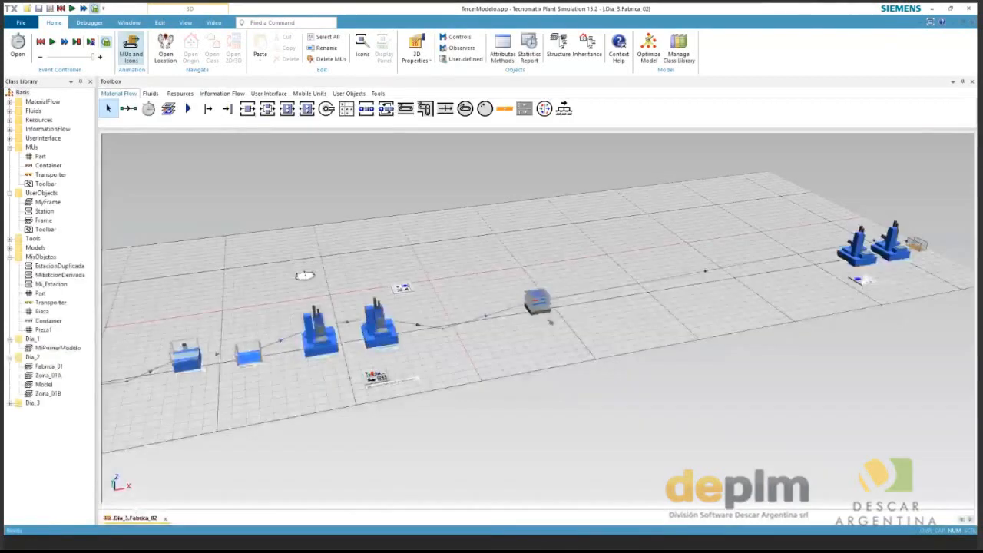
scroll(508, 361, "down", 2)
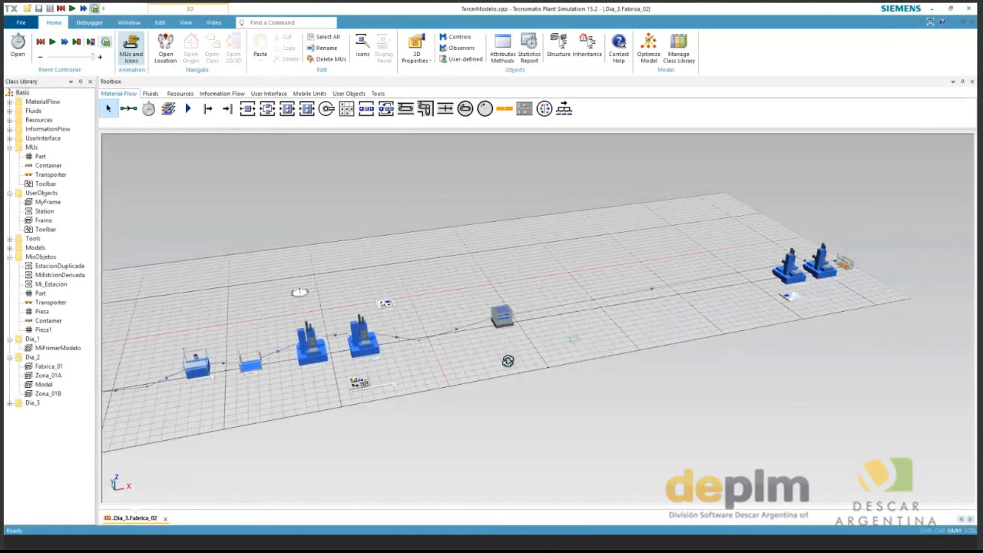
left_click_drag(508, 361, 575, 340)
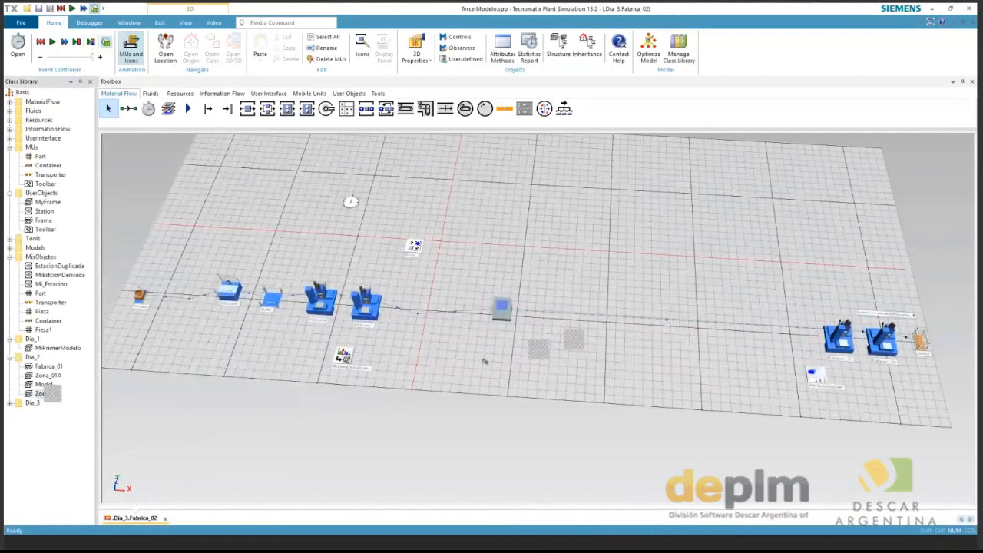
Open the Zona_02 frame from the Dia_3 folder to view its layout and return to Fabrica_02.
double_click(48, 393)
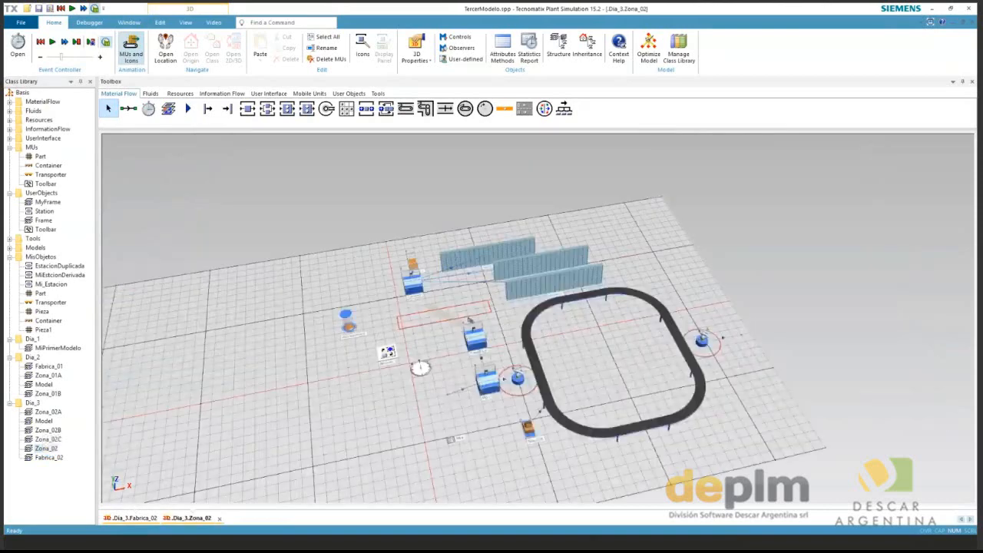
left_click(134, 518)
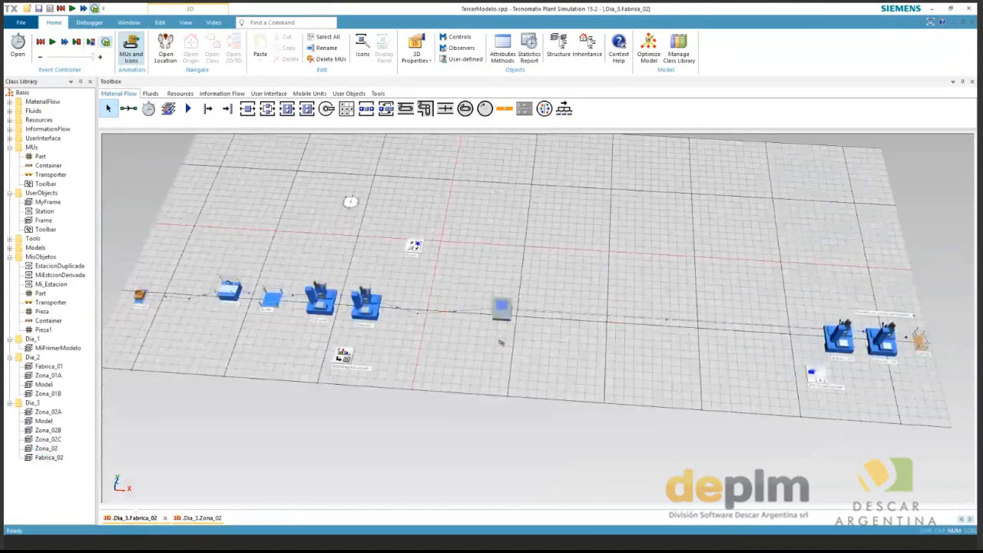
left_click_drag(501, 342, 507, 332)
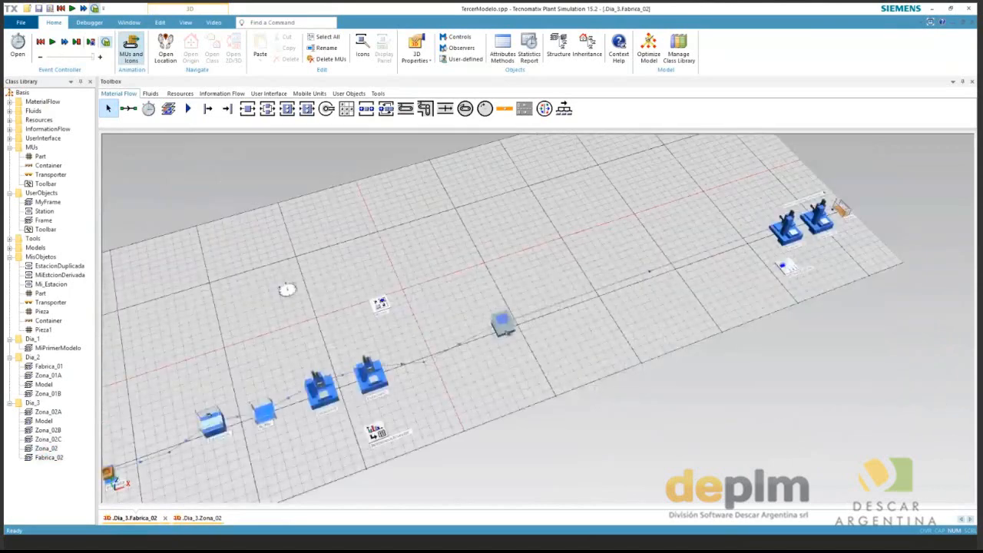
Enable Show content in the 3D graphics properties of the Zona_02 block in Fabrica_02.
left_click(506, 331)
left_click_drag(572, 427, 644, 388)
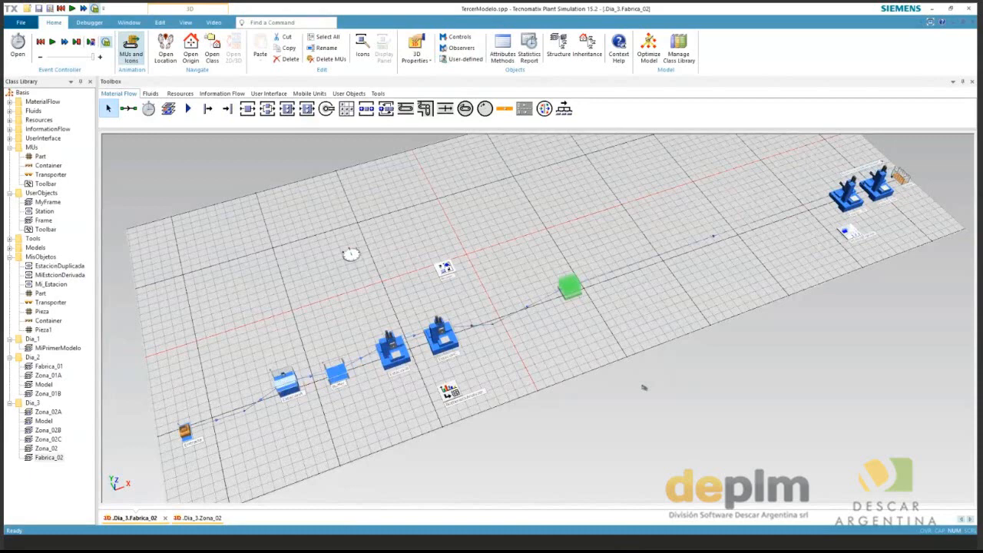
right_click(574, 288)
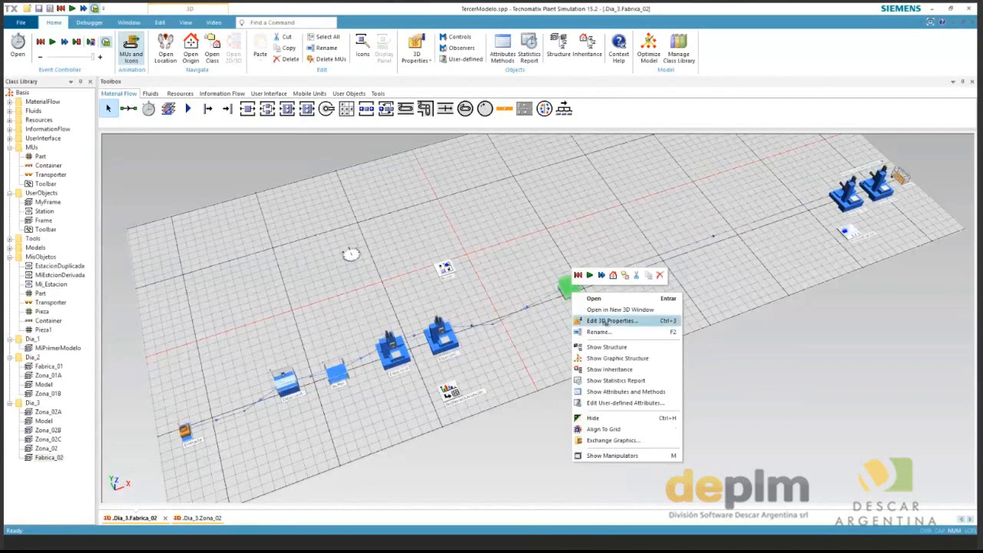
left_click(604, 321)
key("ctrl")
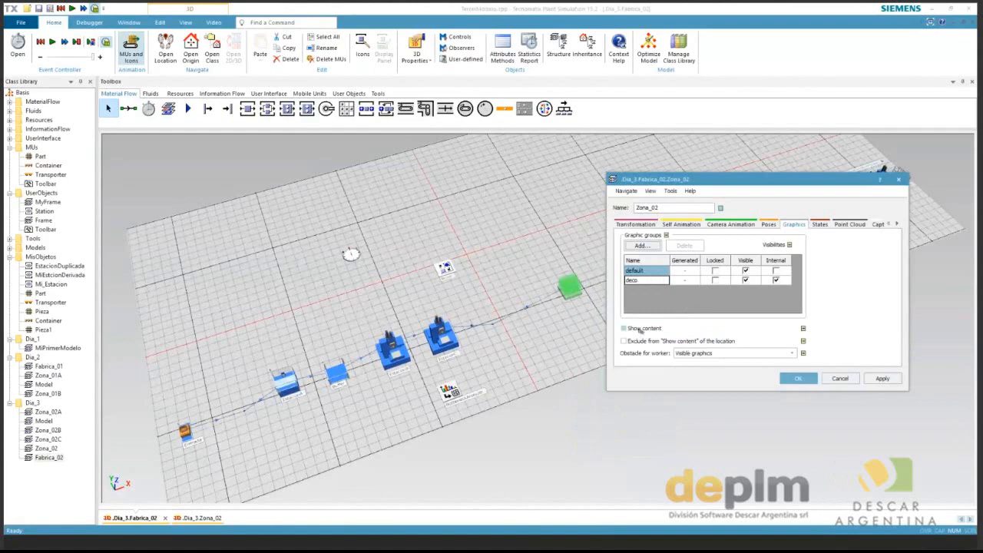
left_click(640, 329)
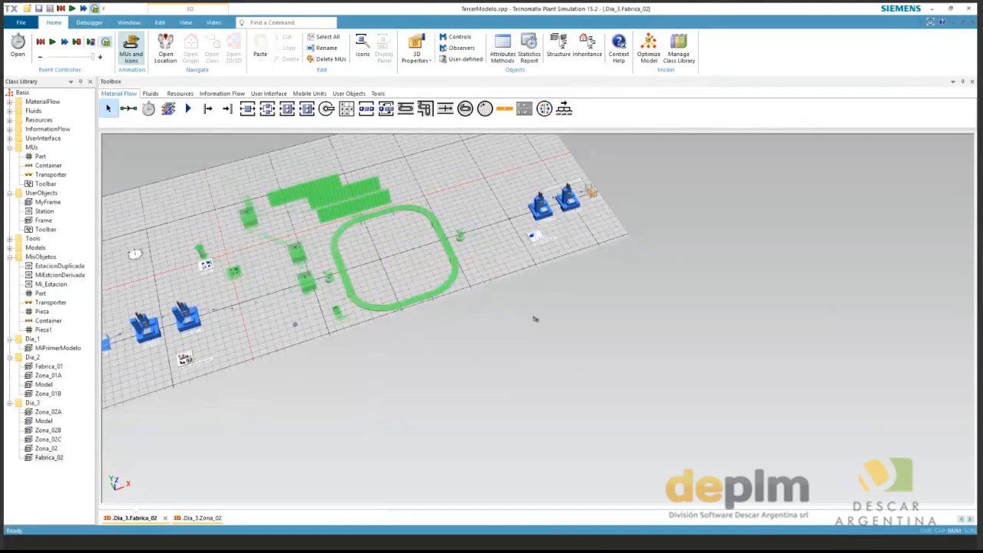
Run the Fabrica_02 simulation from its event controller with the entire production line in view.
left_click_drag(535, 319, 551, 243)
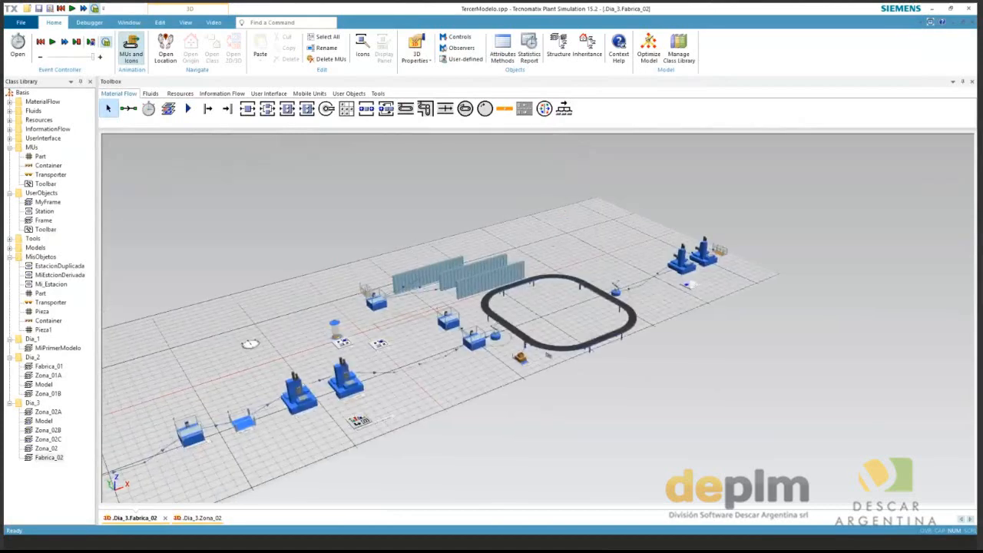
left_click_drag(548, 354, 564, 366)
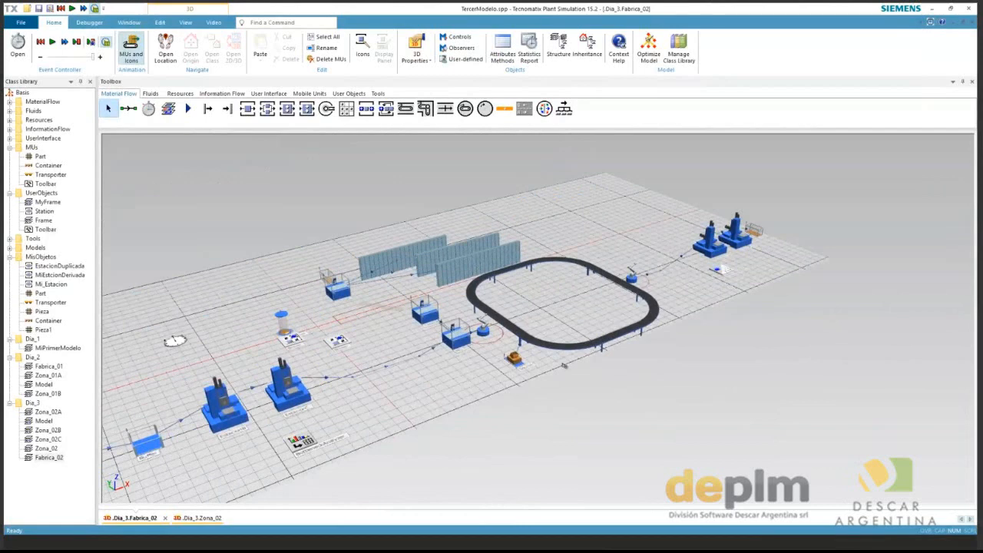
double_click(360, 283)
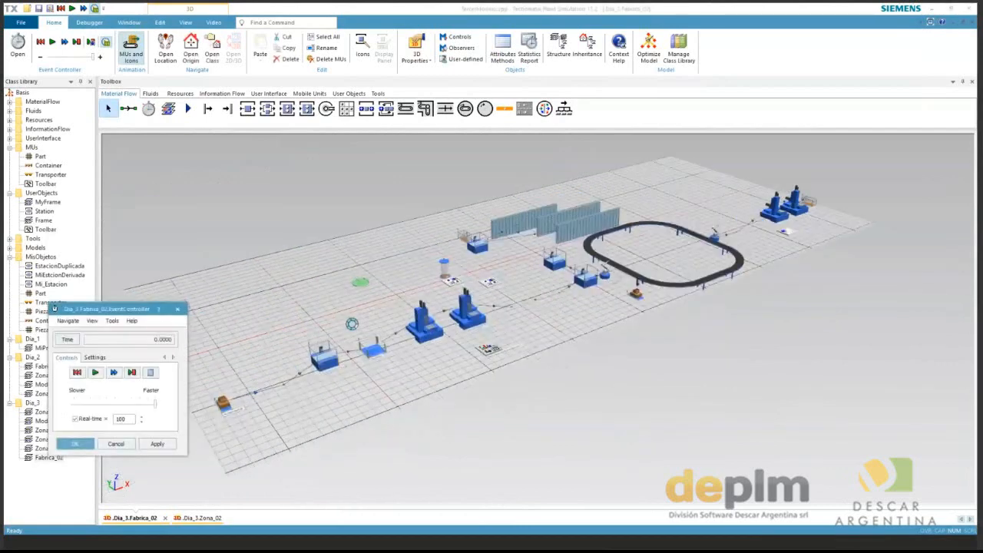
left_click(96, 373)
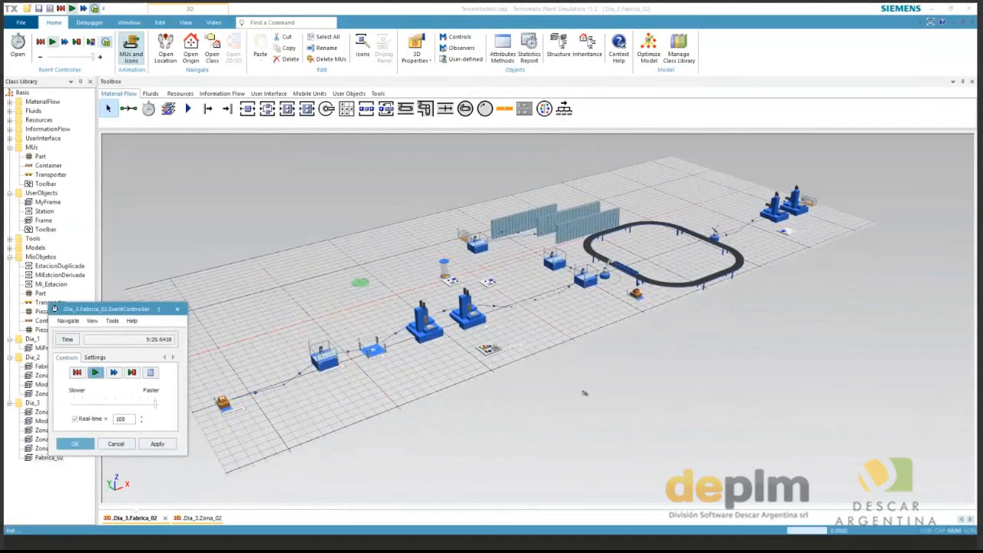
left_click_drag(585, 394, 14, 375)
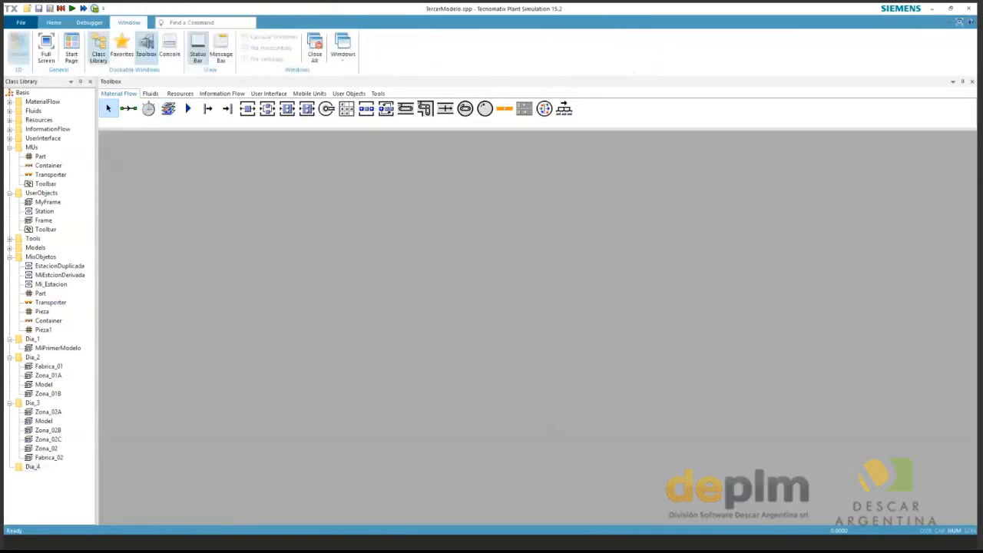
Create a new Glass Box Frame in the Dia_4 folder and delete its default deco graphic.
left_click(32, 467)
right_click(32, 467)
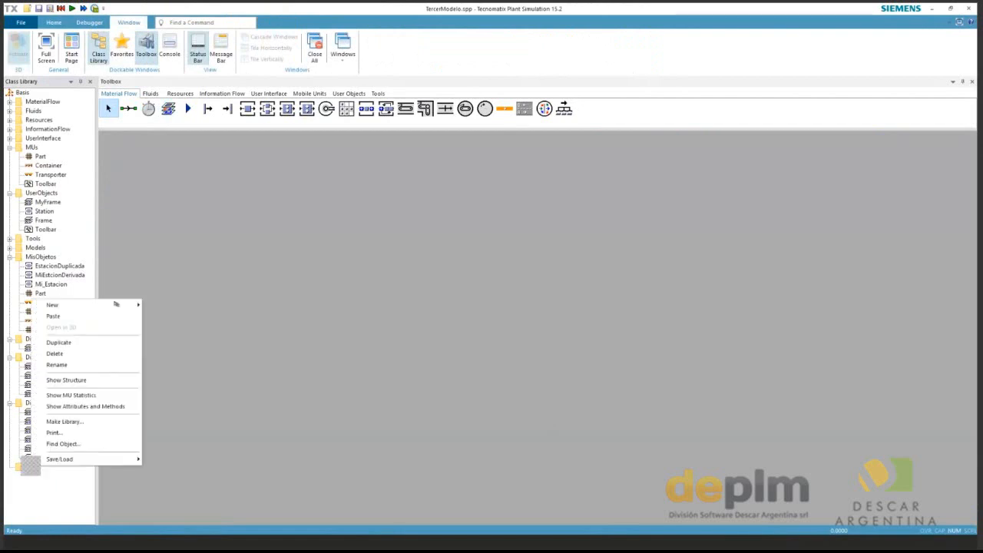
mouse_move(123, 305)
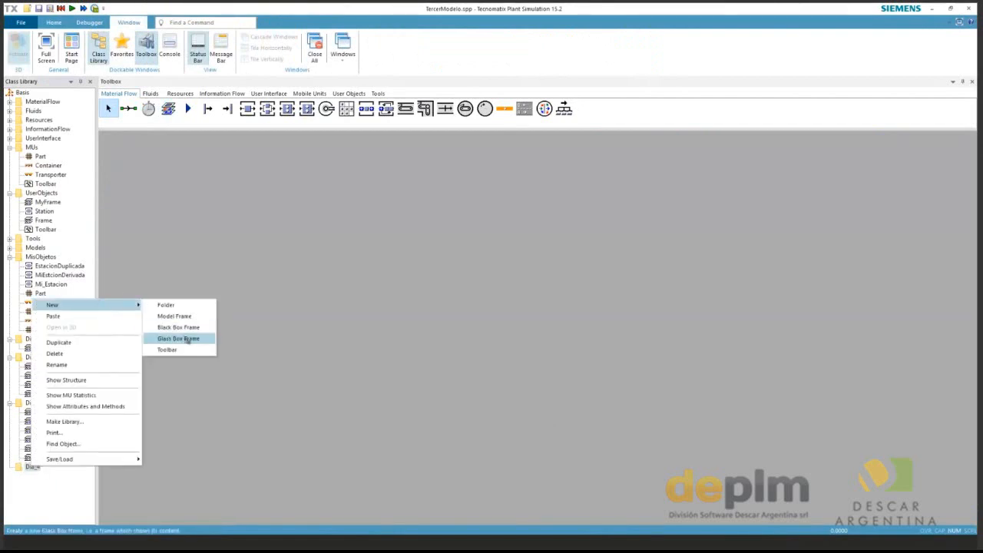
left_click(178, 339)
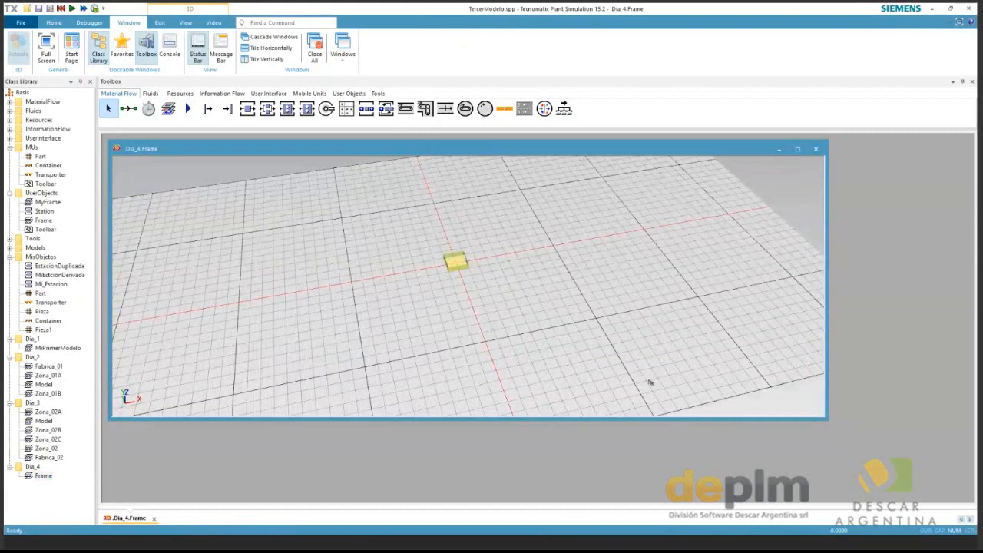
key("Delete")
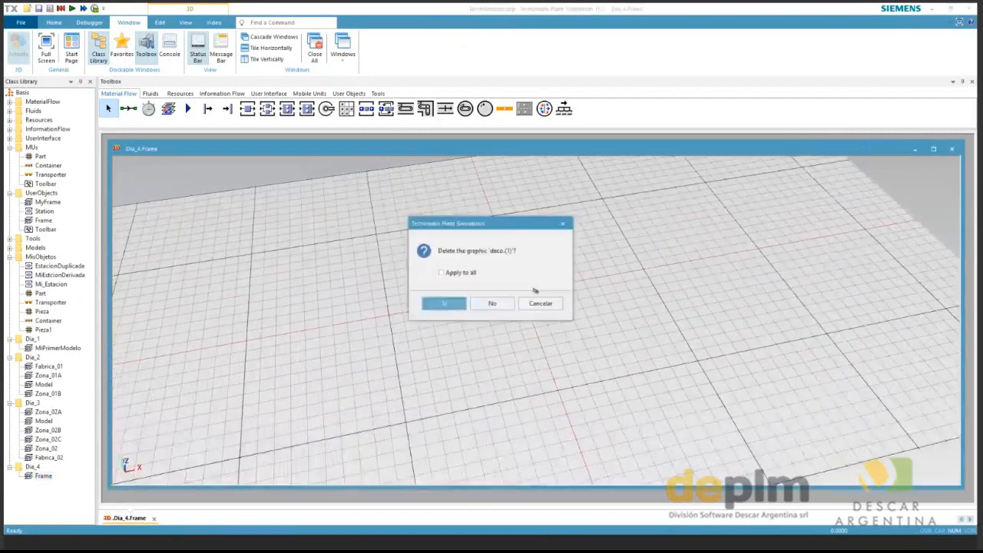
left_click(443, 303)
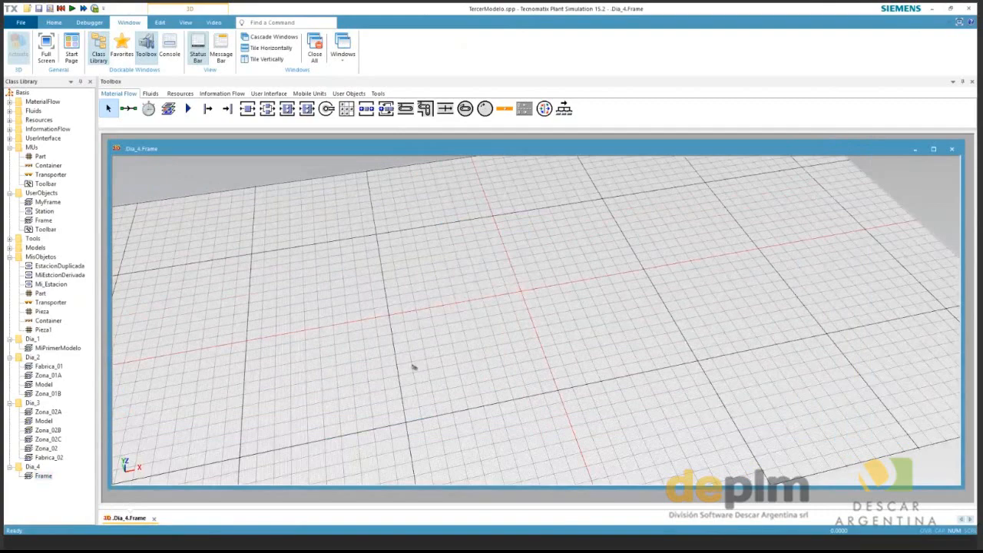
Insert four Source objects into the new frame, three in a column and one set apart near the horizontal axis.
left_click_drag(413, 368, 292, 332)
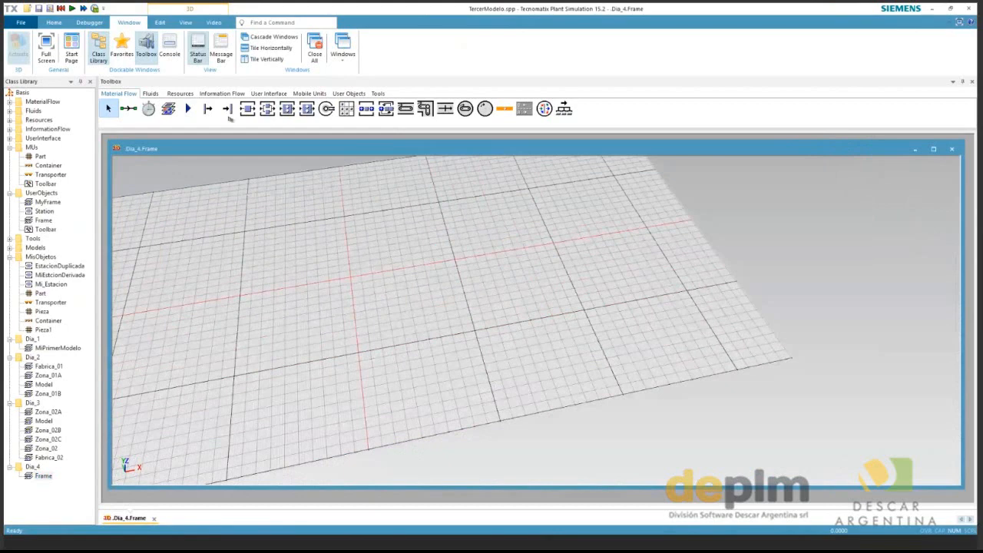
left_click(385, 303)
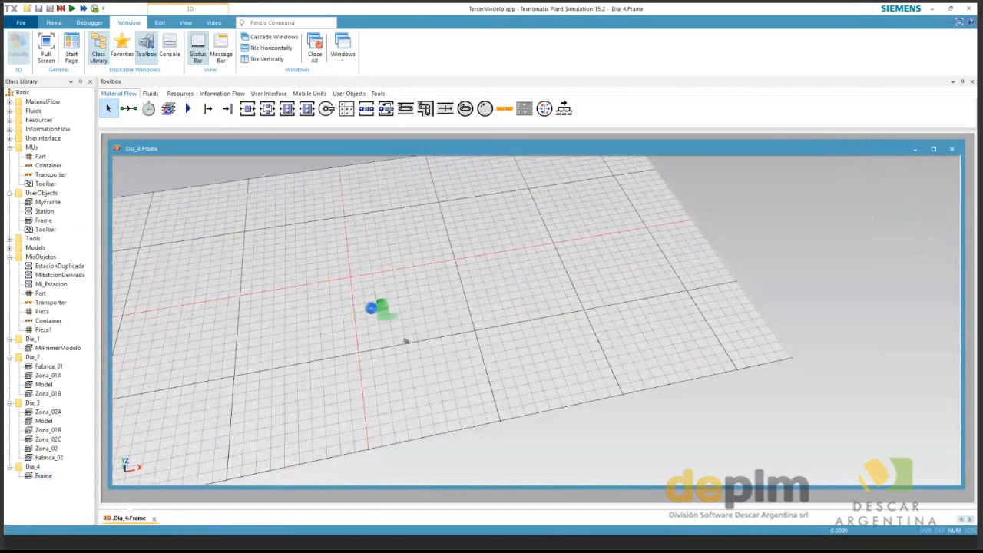
left_click_drag(205, 112, 302, 176)
left_click(208, 108)
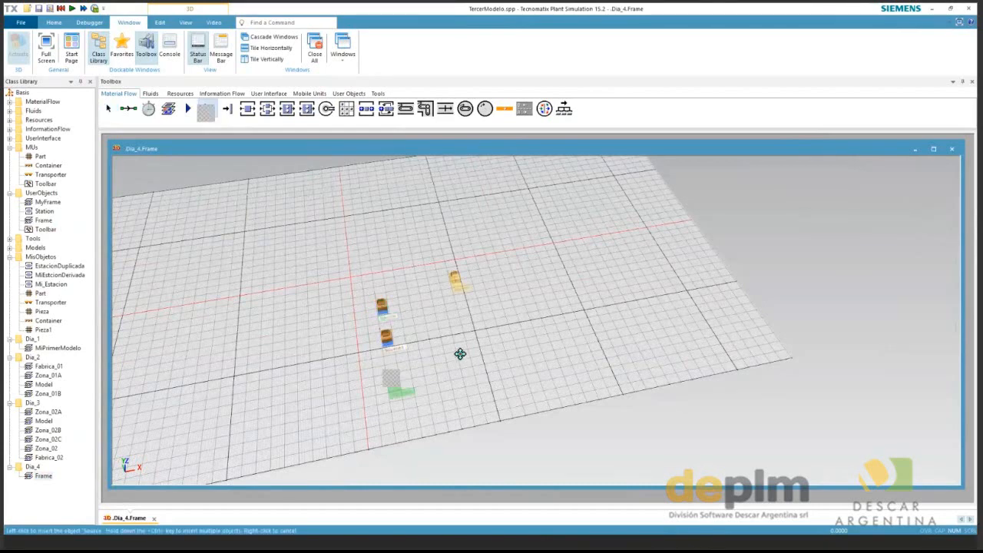
left_click(454, 362)
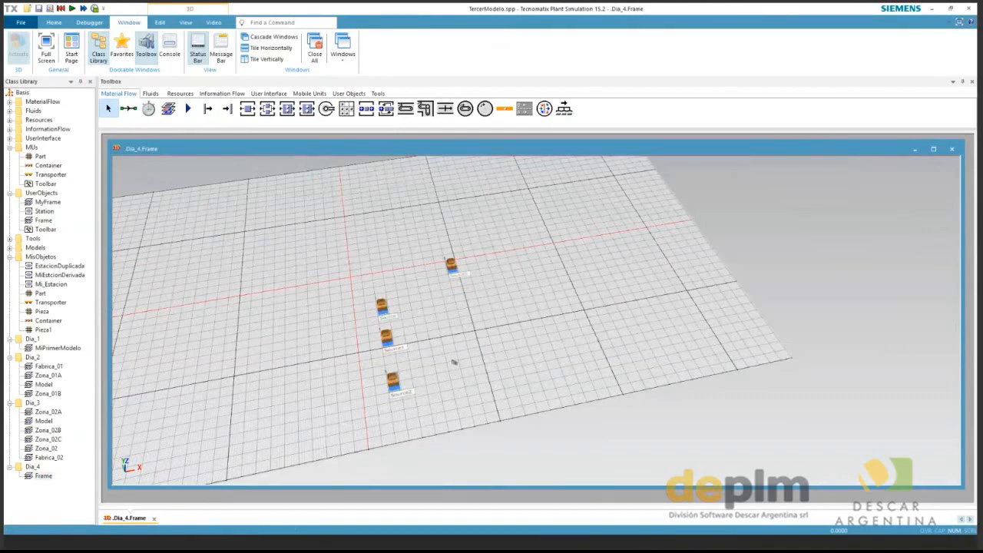
Rename the three Source objects in the column as A, B and C.
scroll(454, 362, "up", 1)
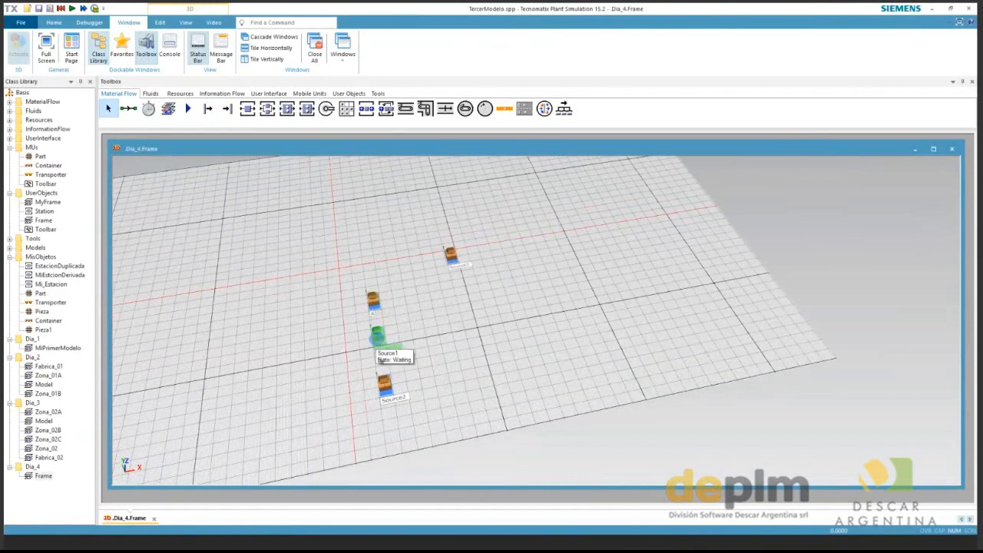
key("F2")
type("B")
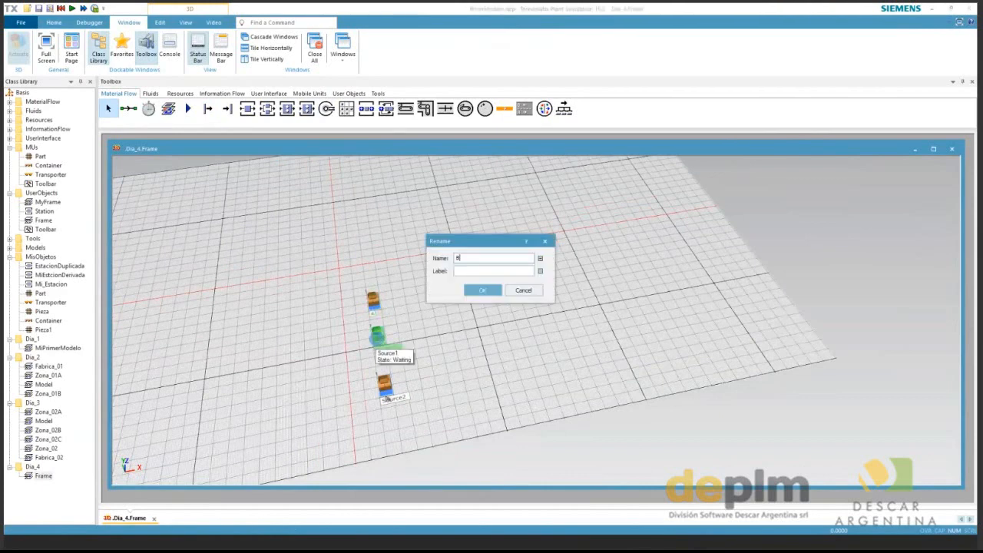
key("Return")
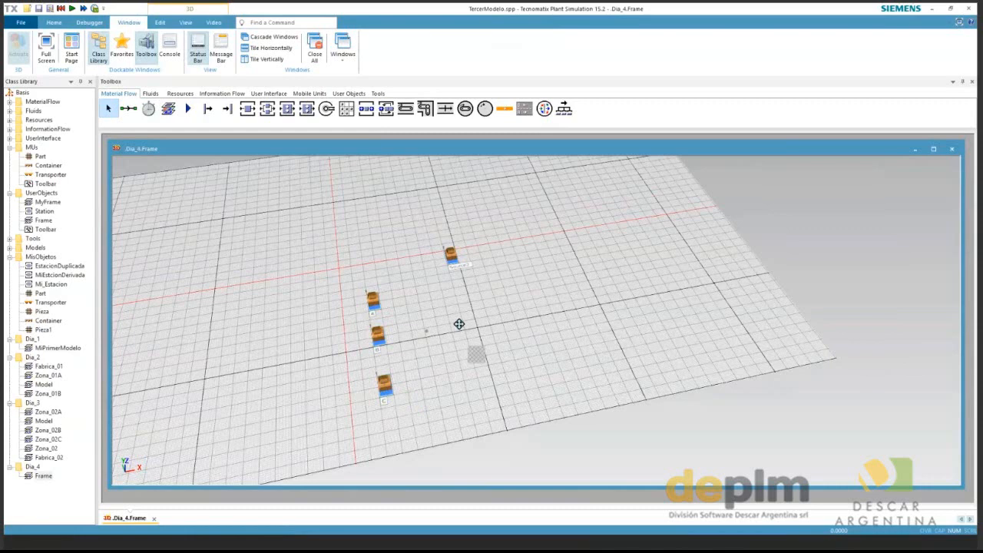
left_click_drag(459, 324, 464, 296)
key("ctrl")
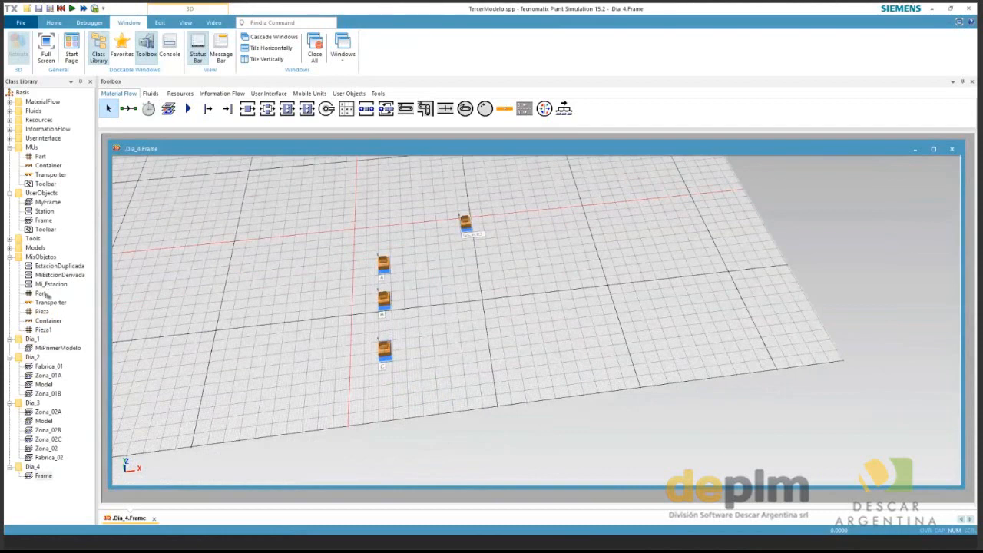
Duplicate the Pieza1 part three times in the MisObjetos folder.
left_click_drag(46, 295, 35, 331)
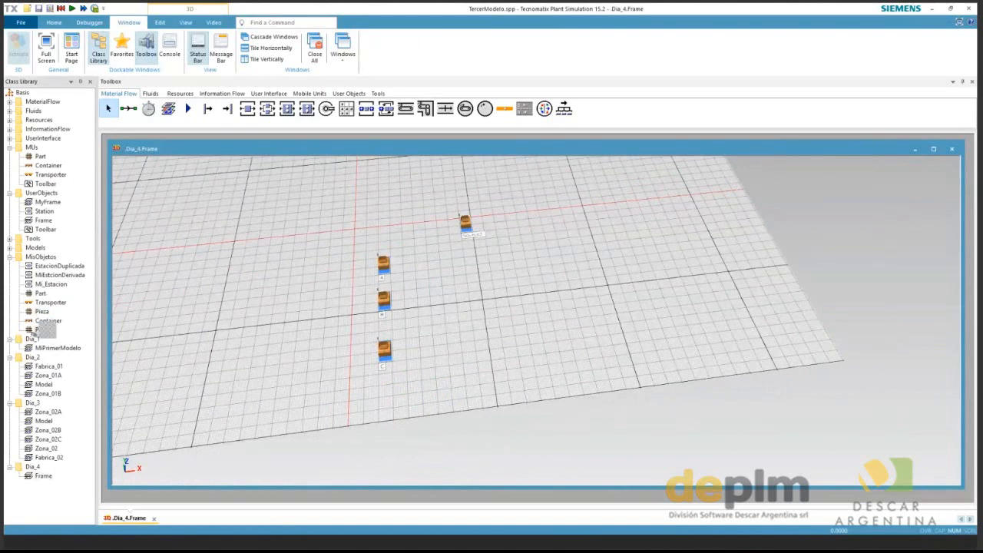
right_click(31, 330)
left_click(57, 163)
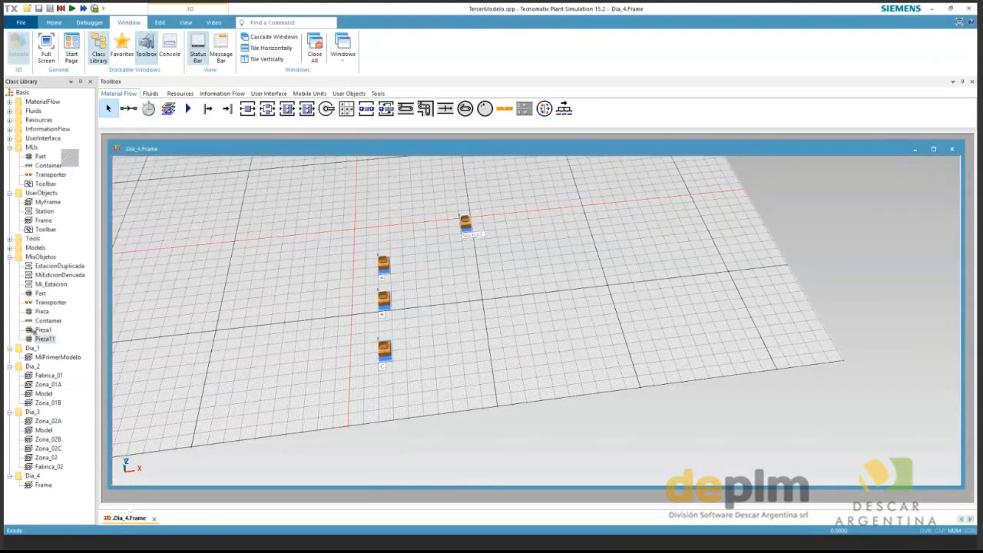
right_click(28, 329)
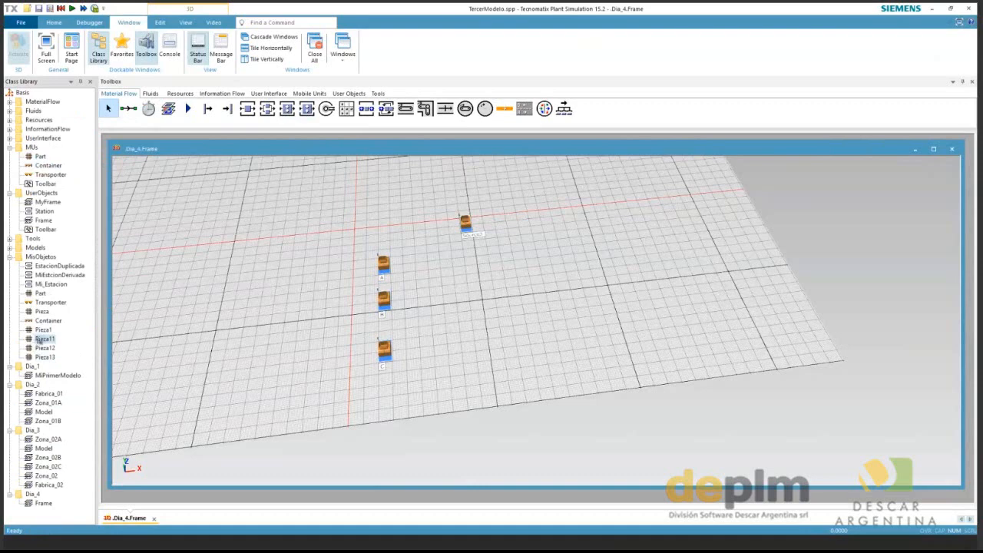
Rename the three duplicated parts in the MisObjetos folder as PA, PB and PC.
key("F2")
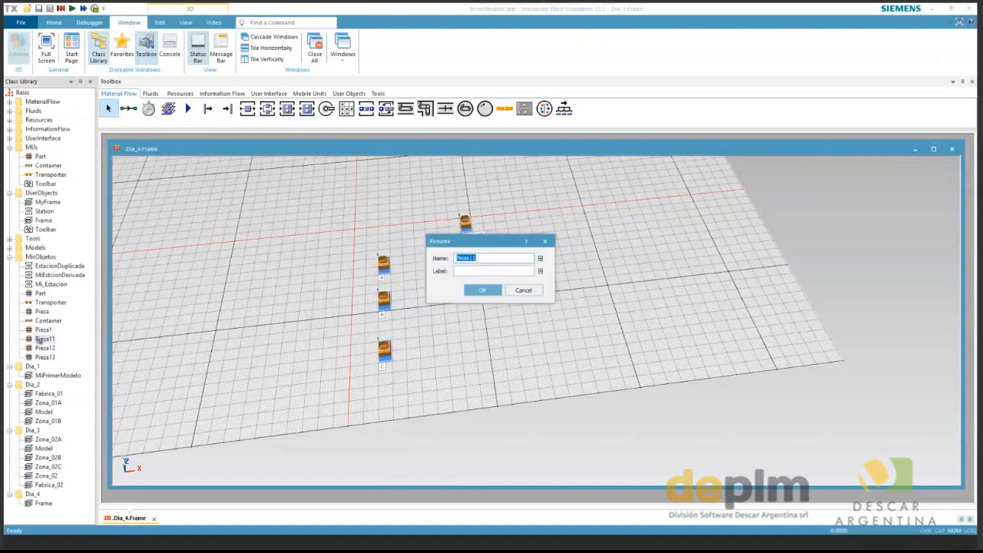
type("PA")
key("Return")
key("F2")
type("P")
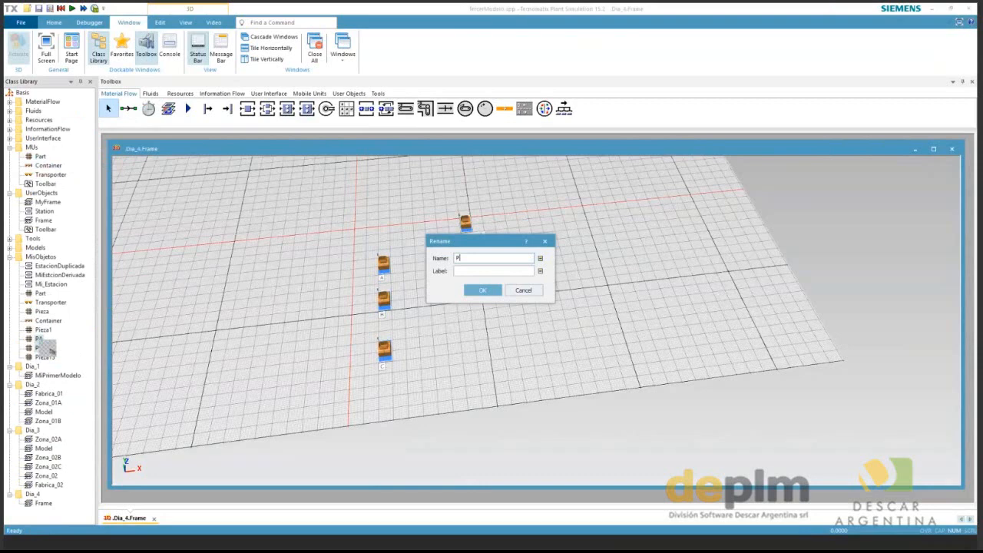
type("C")
key("Return")
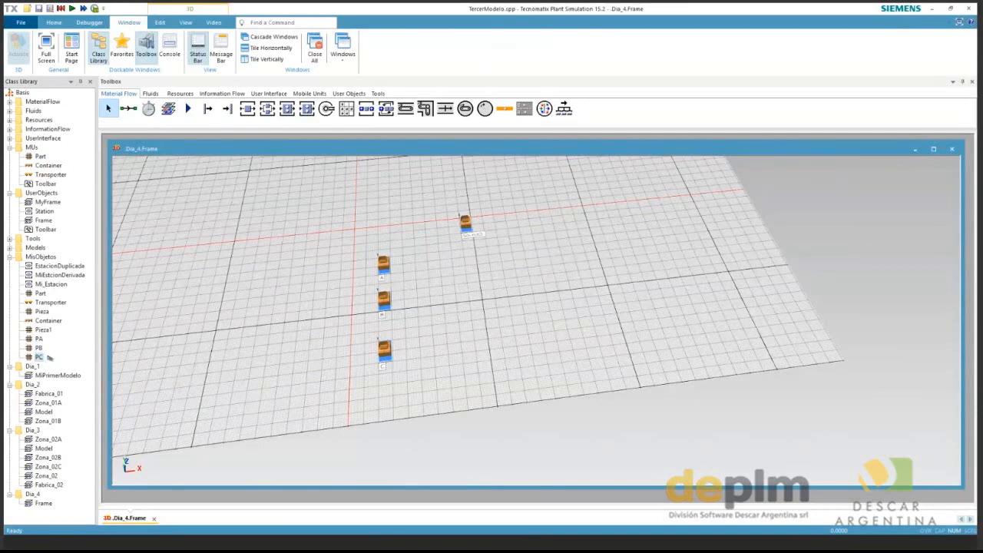
Edit the 3D properties of the PA, PB and PC parts in the MisObjetos folder.
left_click(36, 338)
left_click_drag(32, 339, 33, 341)
right_click(32, 339)
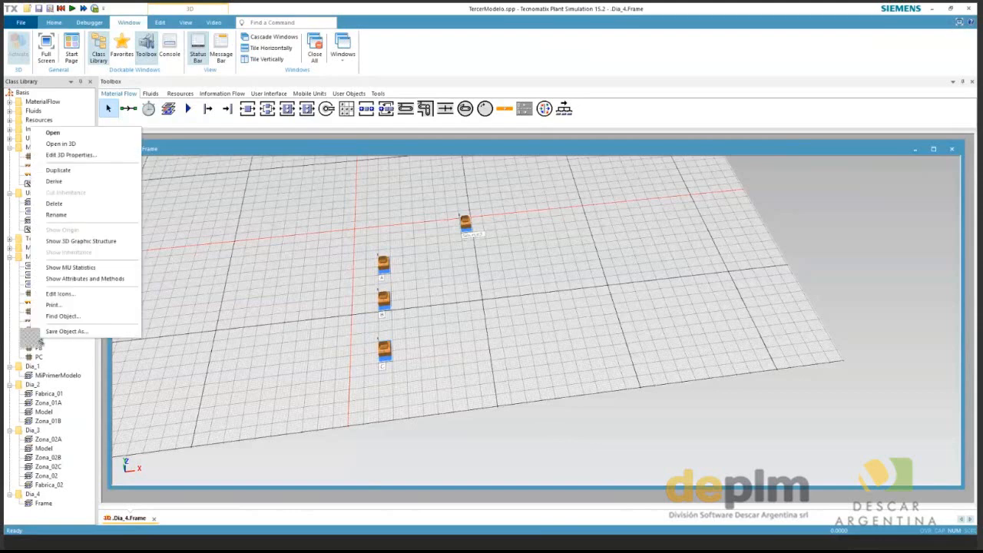
left_click(80, 158)
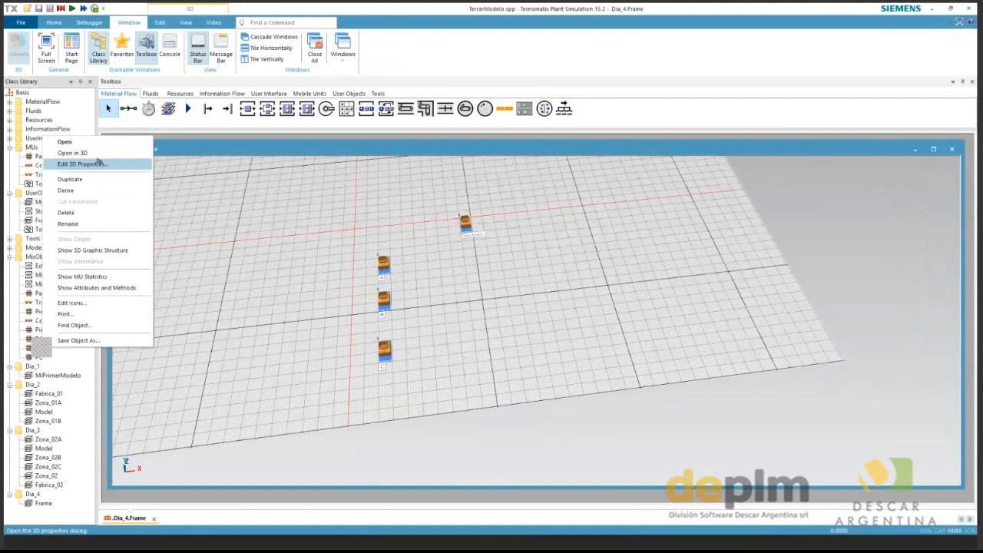
left_click(98, 161)
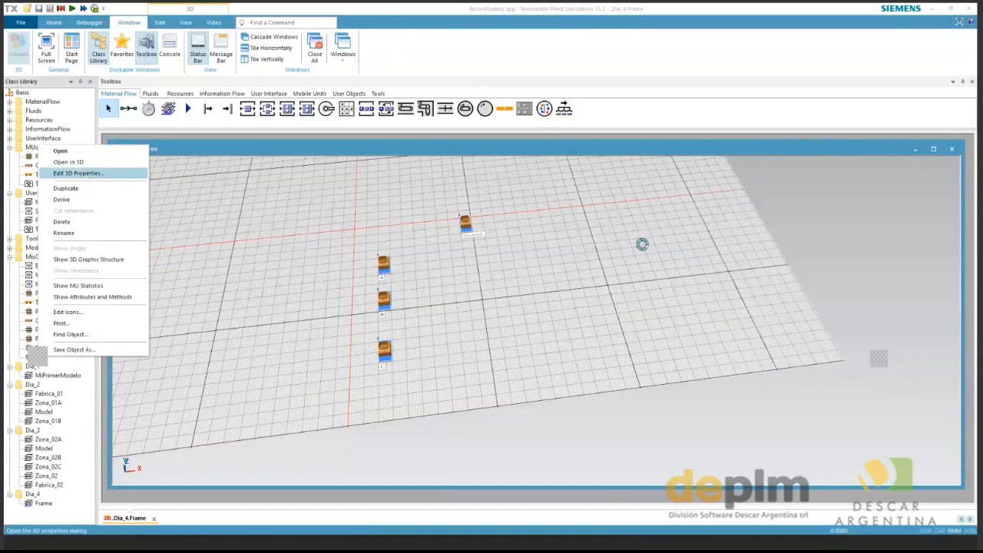
left_click(642, 244)
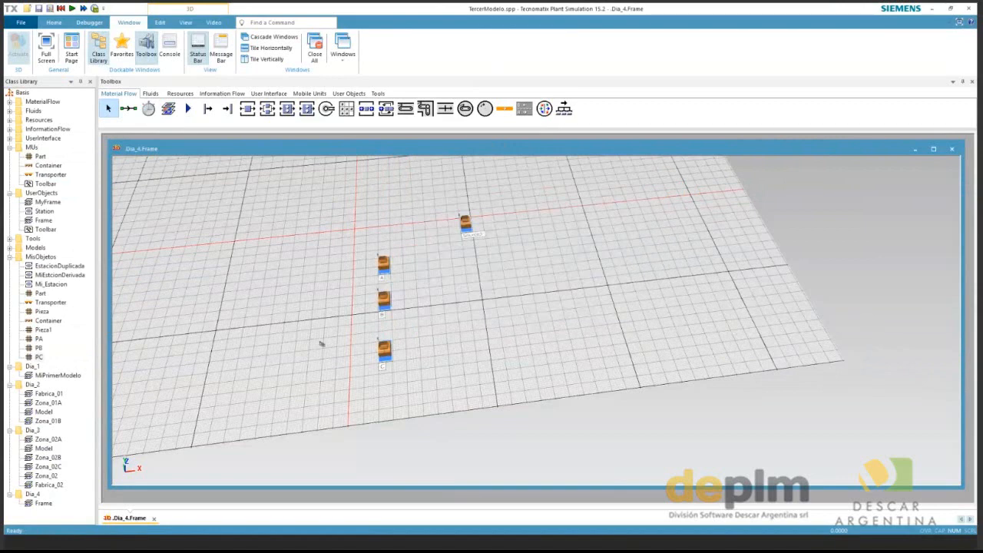
Check the attributes of the PC part and the 3D properties of source C without changing them.
double_click(39, 357)
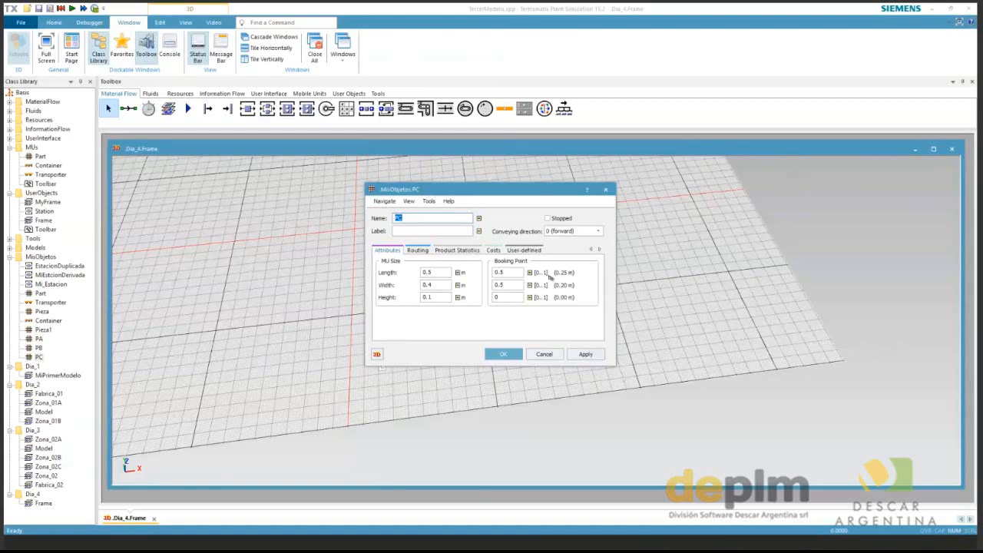
key("Escape")
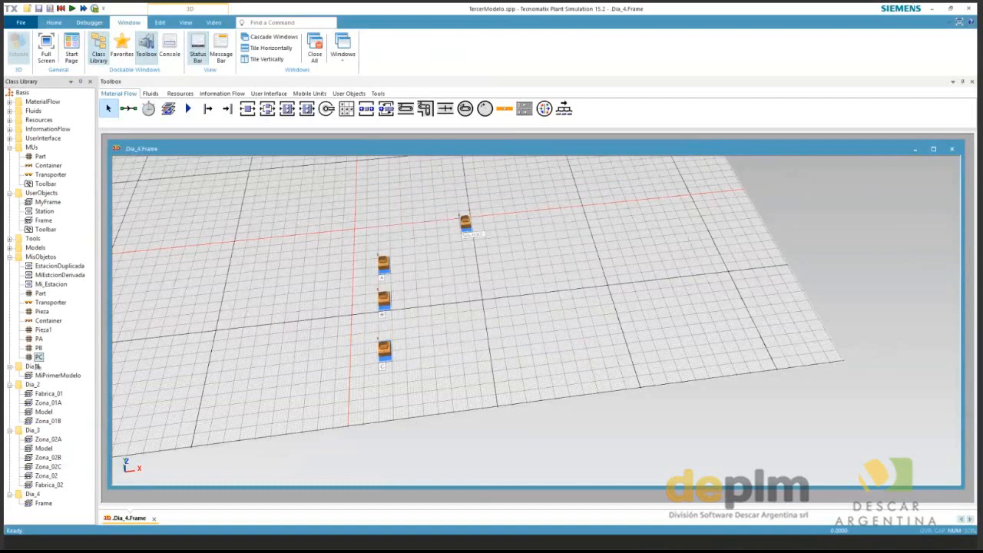
double_click(390, 355)
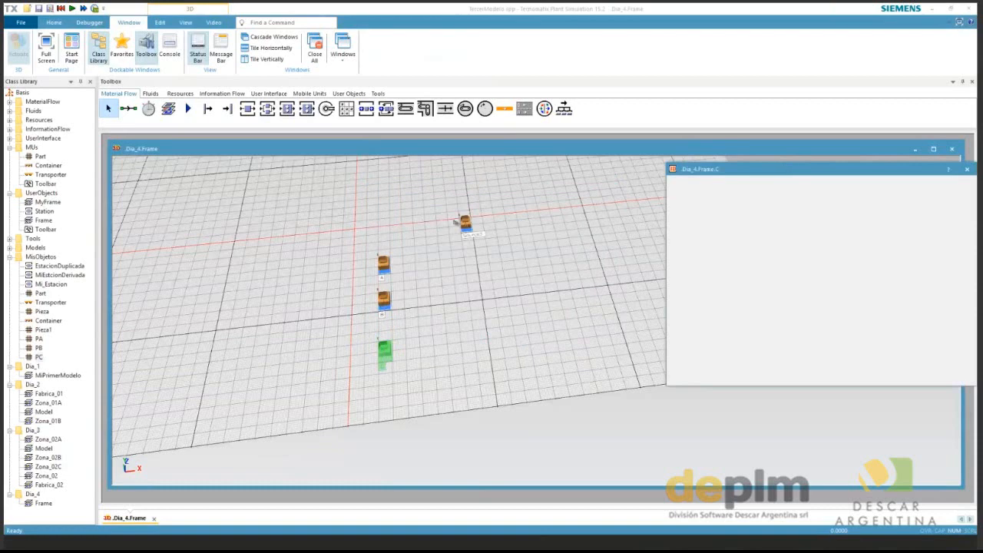
right_click(385, 356)
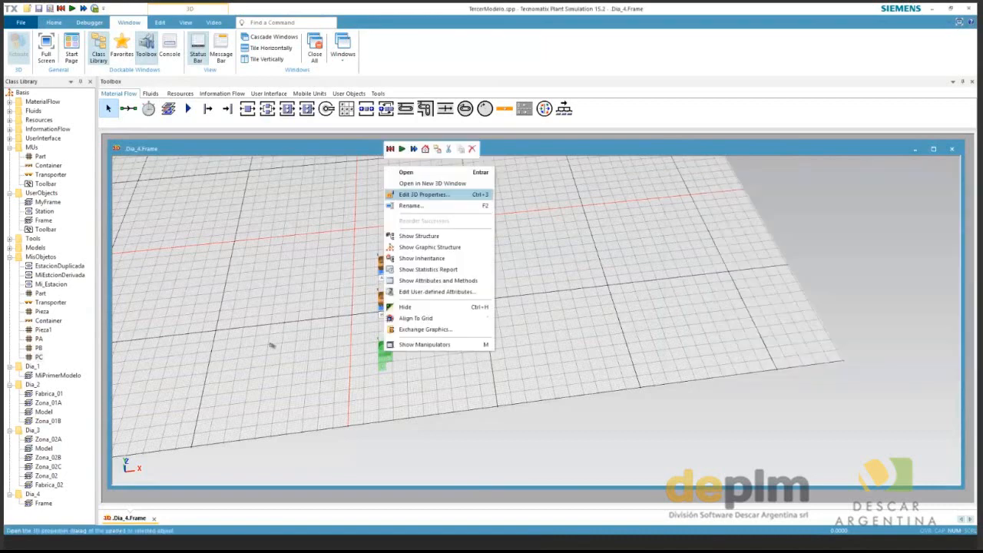
left_click(425, 194)
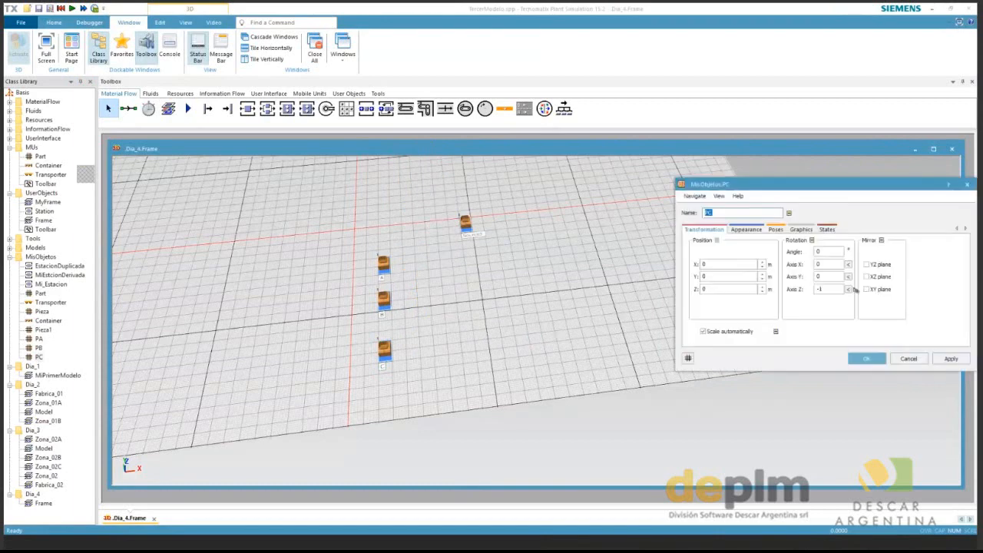
Choose the diffuse color of the PC part in its 3D appearance settings.
left_click(746, 229)
left_click(808, 251)
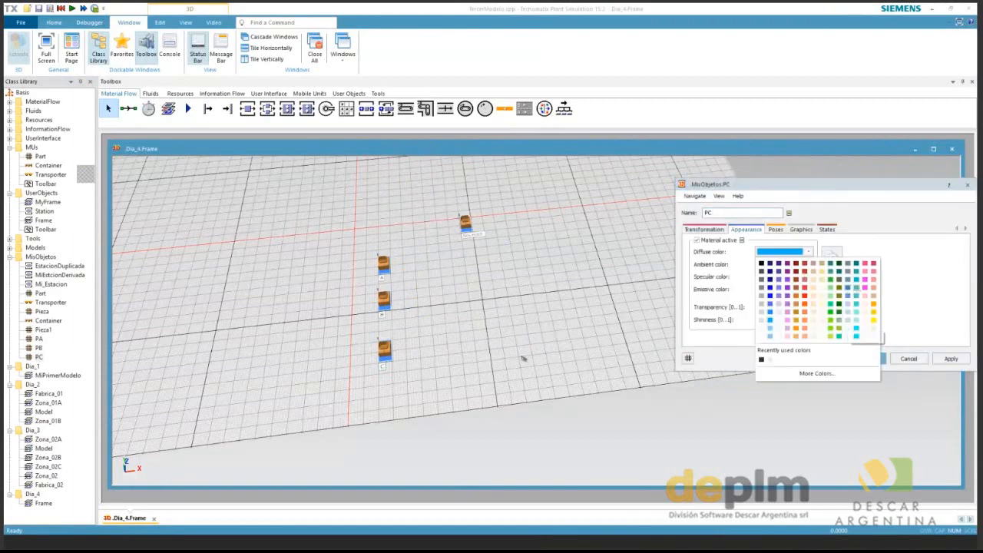
left_click(522, 360)
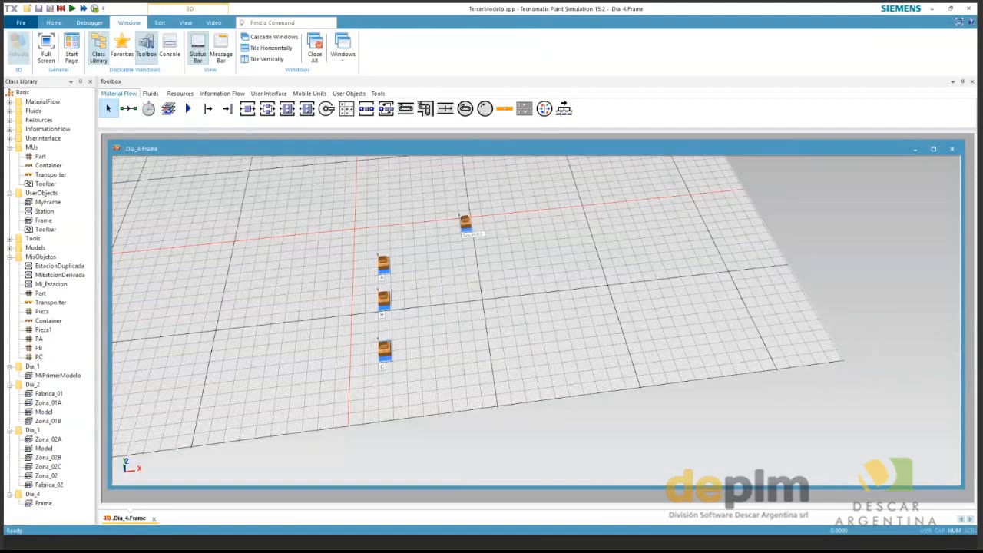
Assign the PA part from the MisObjetos folder as the MU that source A produces.
left_click(33, 339)
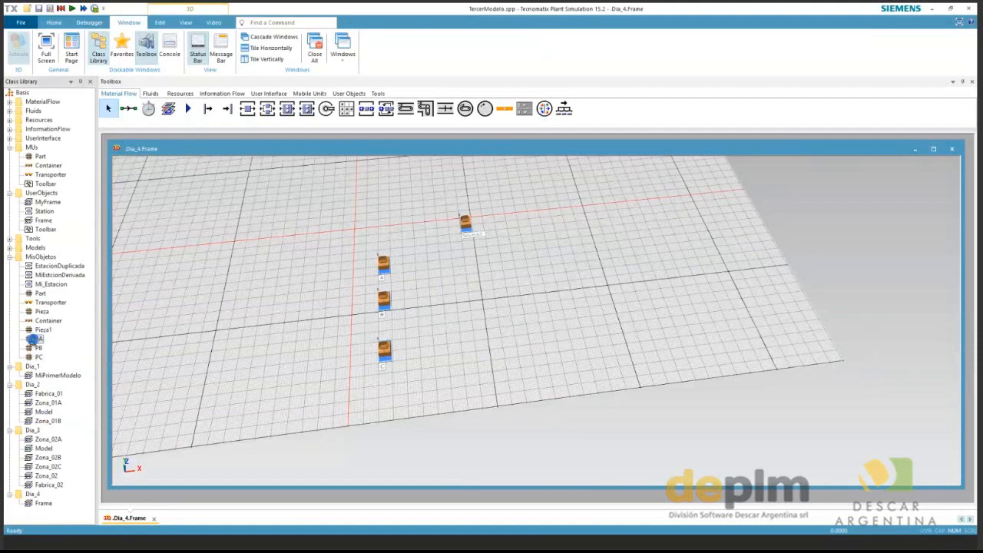
left_click_drag(34, 339, 386, 265)
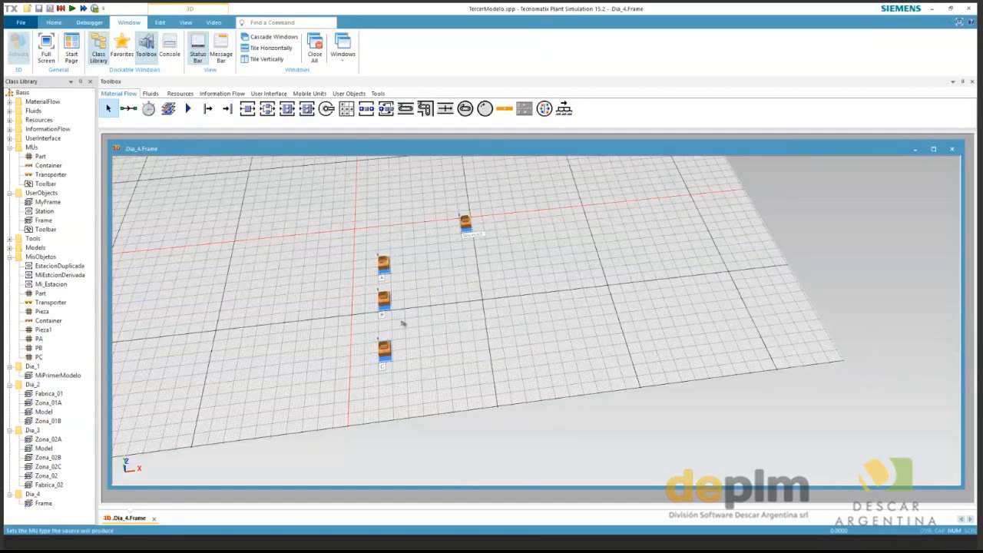
left_click(383, 265)
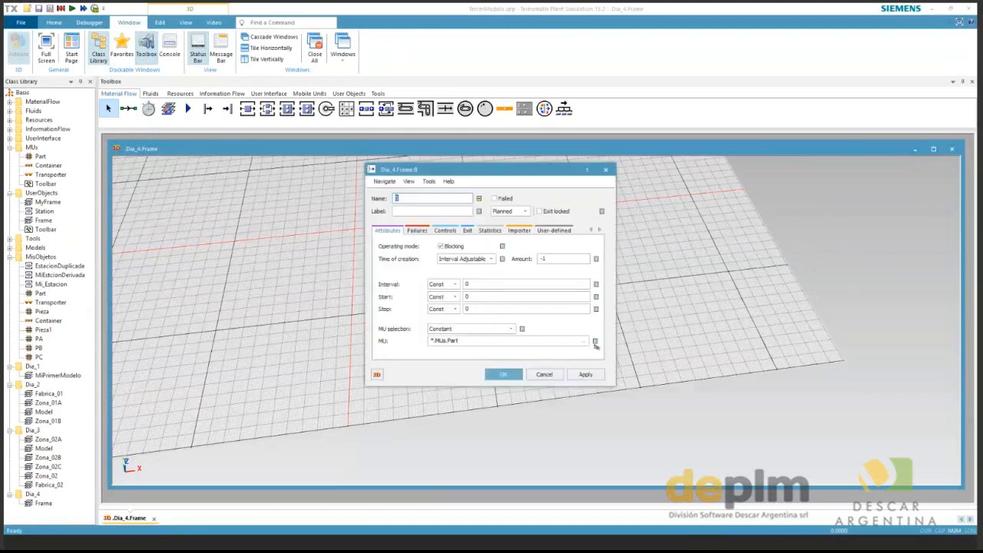
Select the PB part from the MisObjetos folder as the MU that source B produces.
left_click(595, 340)
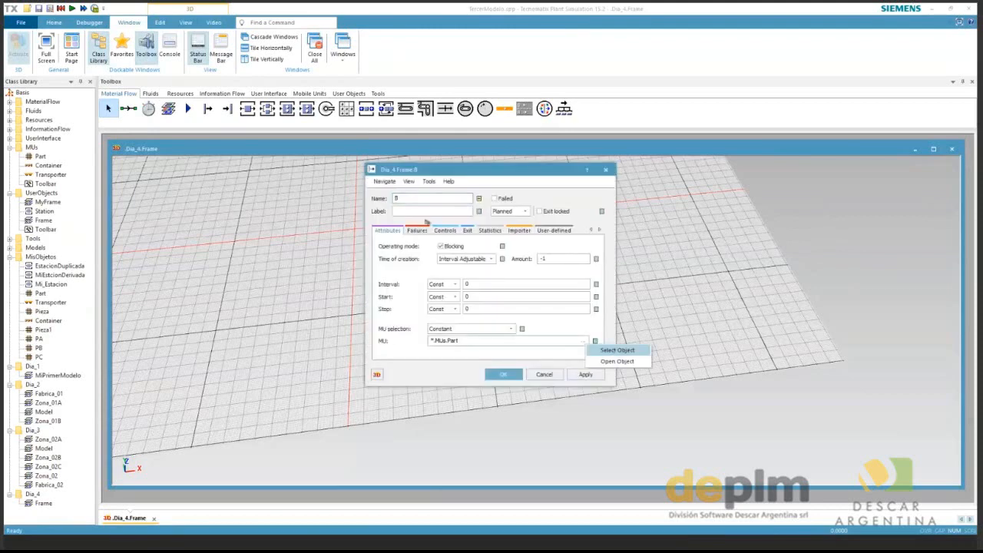
key("Return")
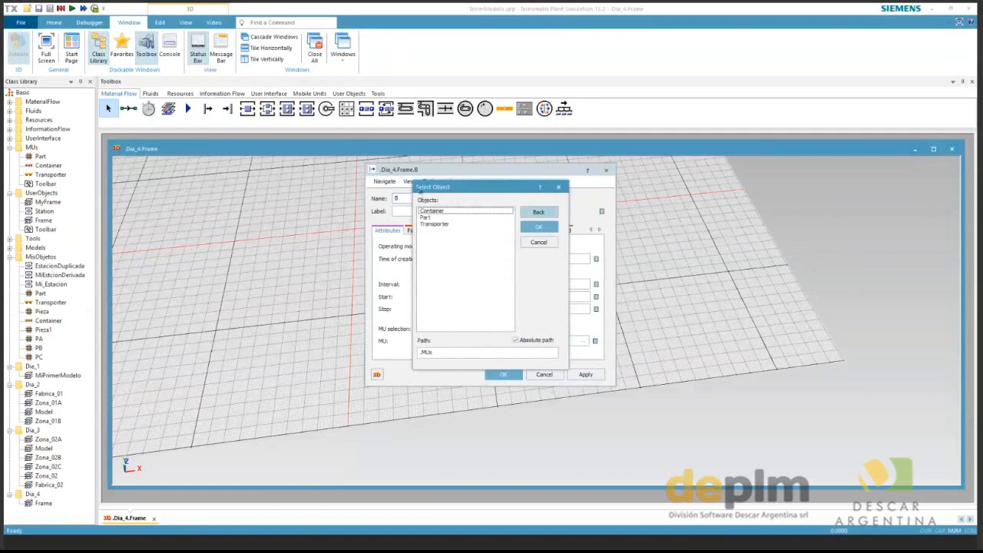
left_click(539, 212)
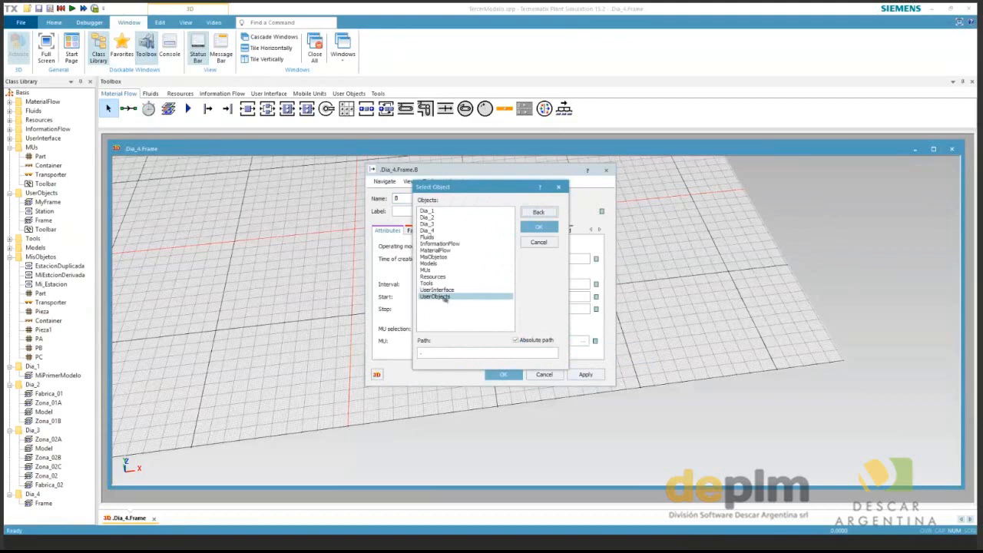
double_click(434, 256)
left_click(426, 230)
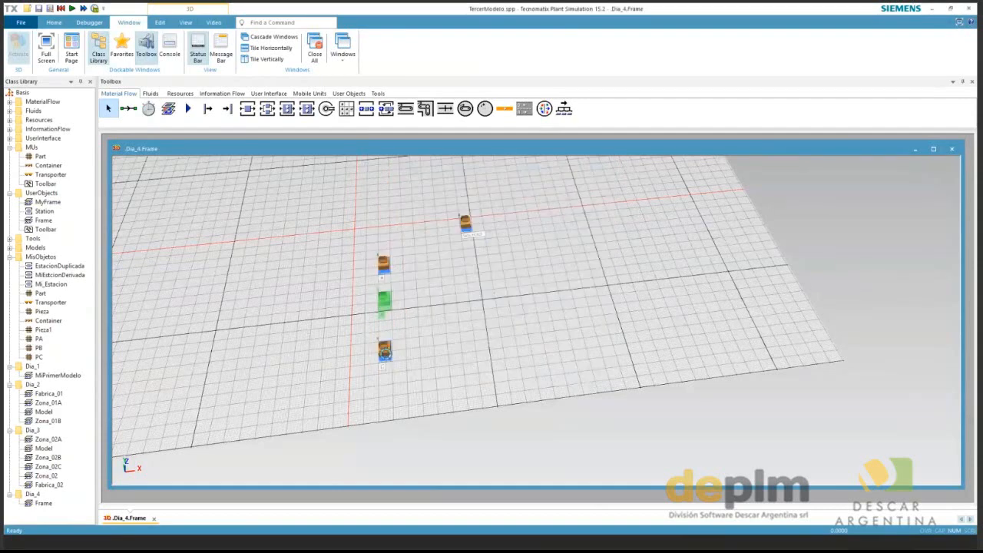
Set the MU of source C to .MisObjetos.PC.
double_click(384, 353)
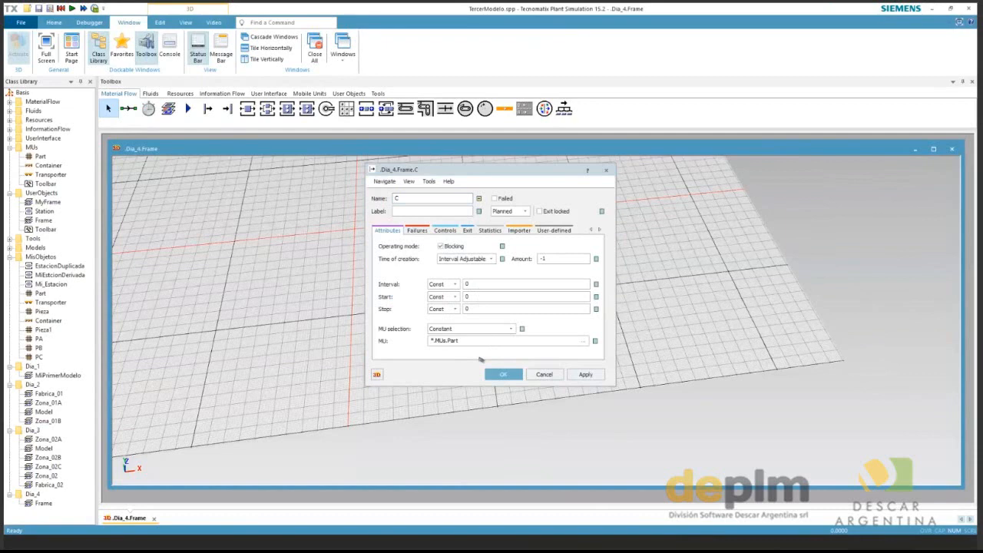
left_click(585, 375)
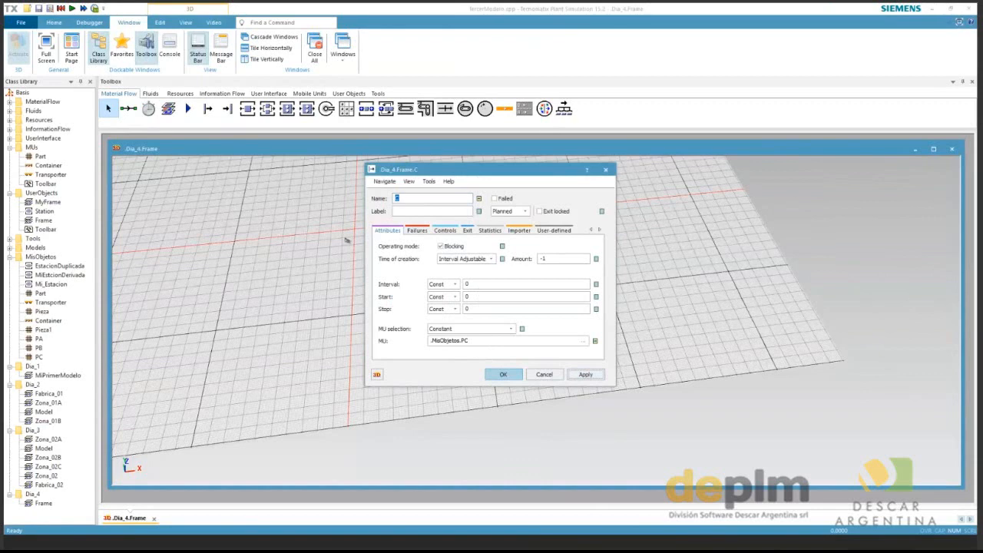
key("Return")
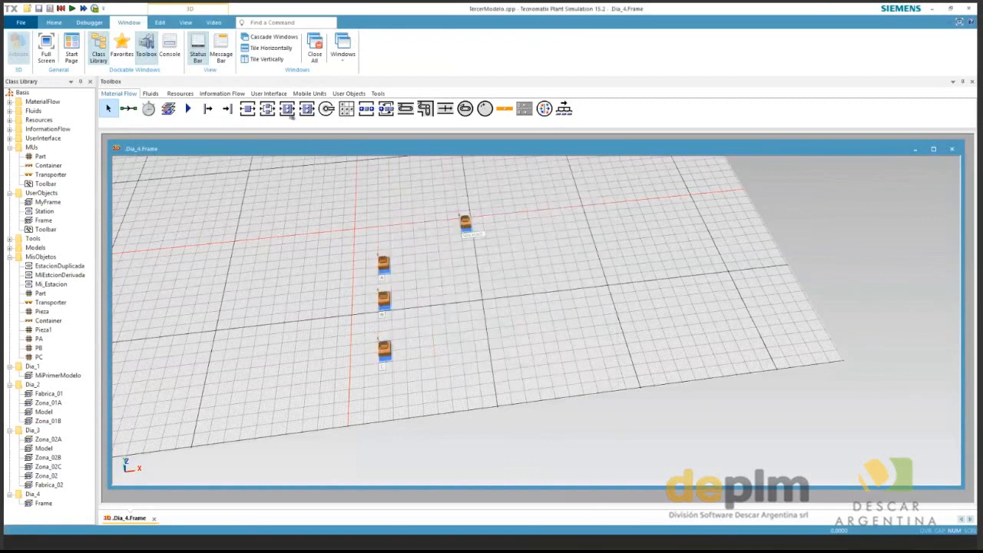
Insert an AssemblyStation into the frame, beside the column of sources A, B and C.
left_click_drag(288, 109, 485, 292)
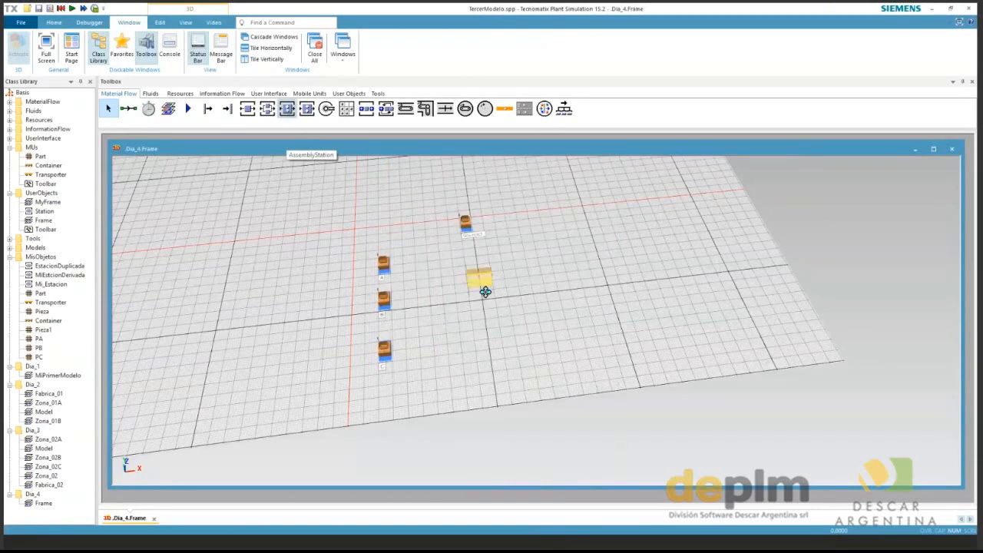
left_click(485, 292)
scroll(475, 321, "up", 2)
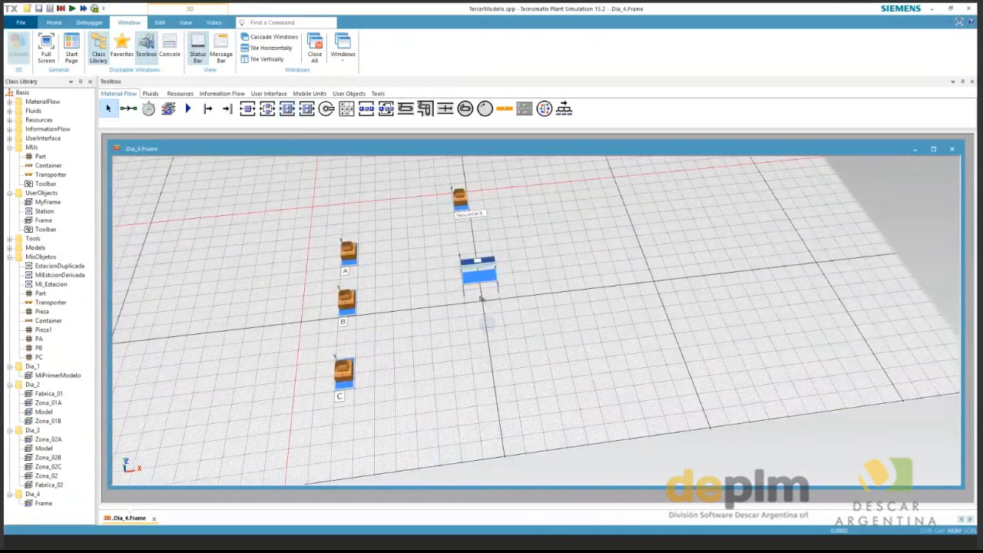
Show the name caption for the AssemblyStation class through its 3D properties.
right_click(285, 108)
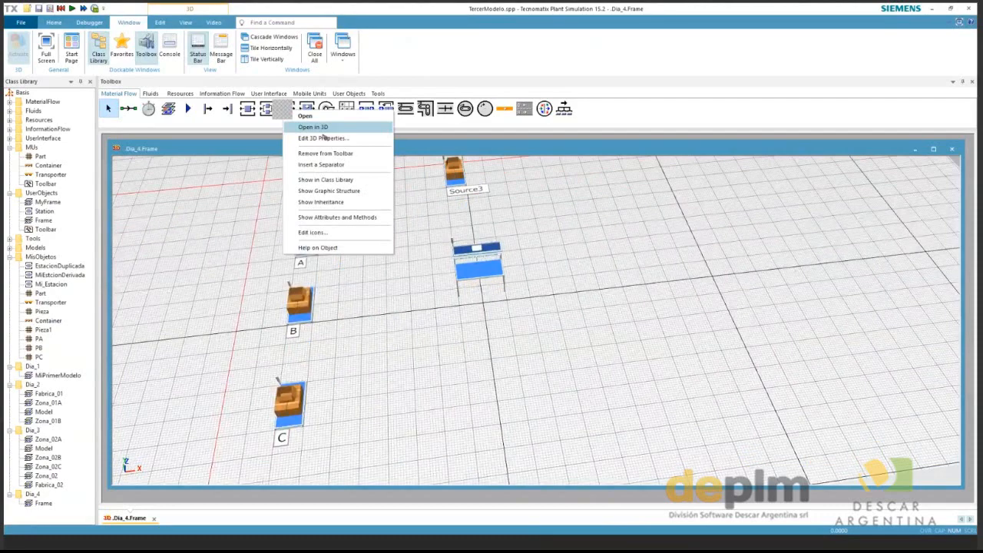
left_click(812, 352)
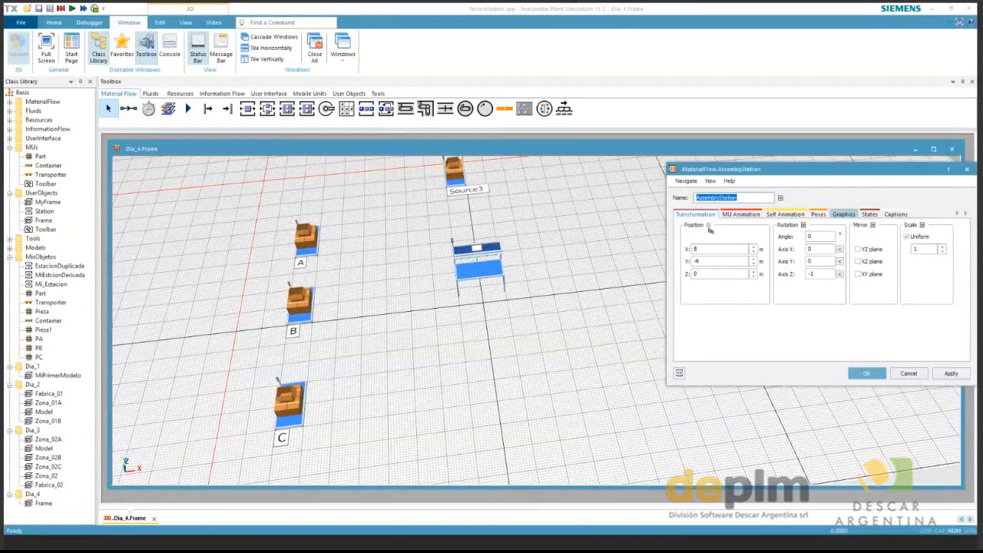
key("Return")
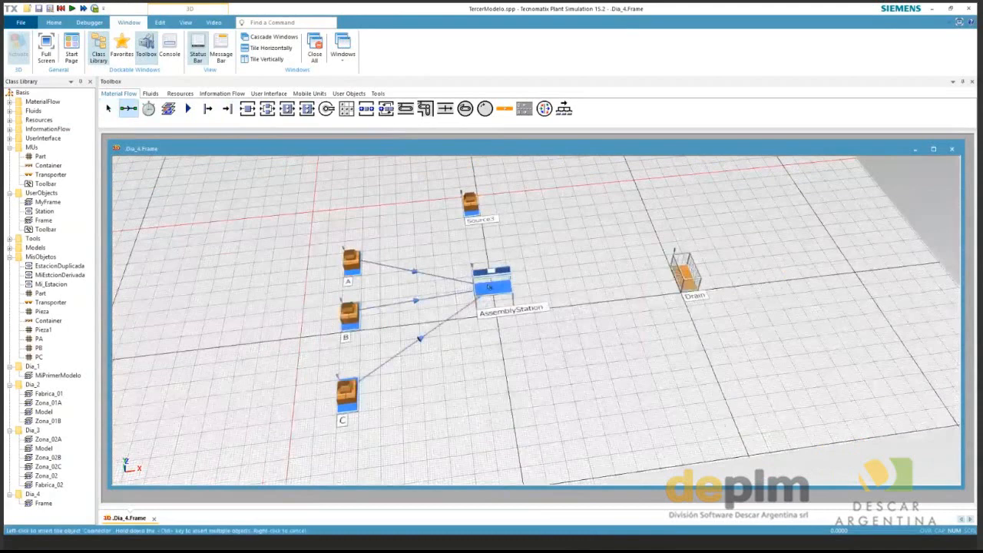
Finish connecting the sources through the AssemblyStation to the Drain and open the station's attributes.
left_click(490, 288)
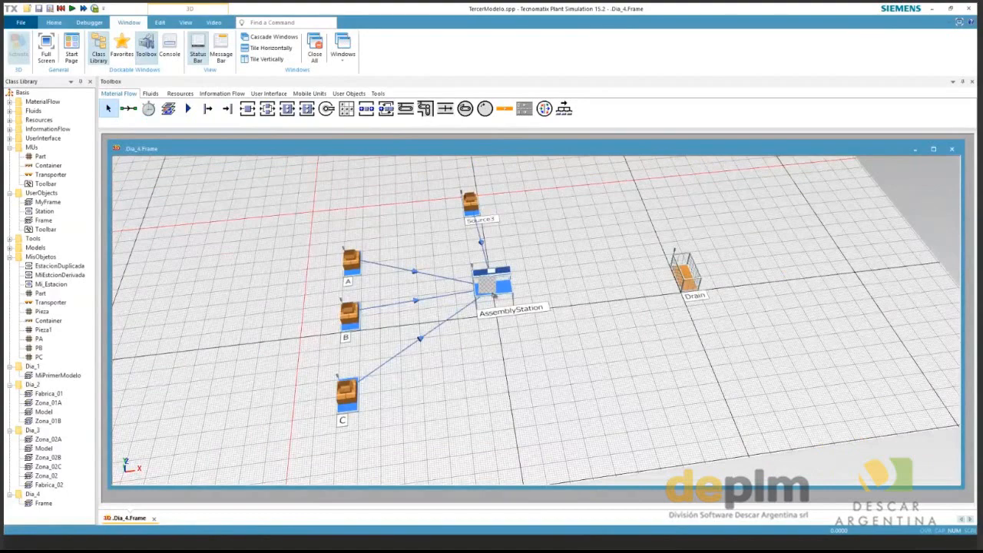
left_click(494, 294)
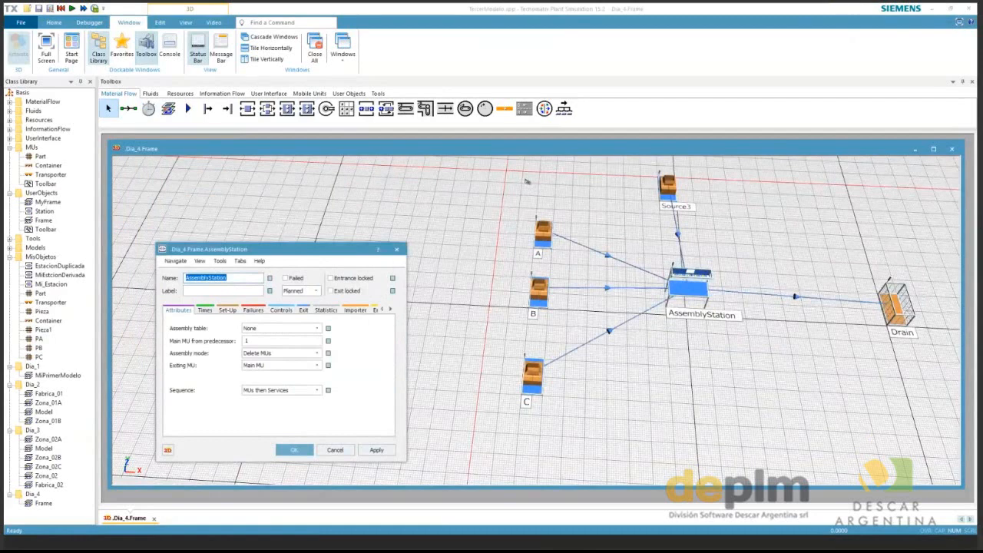
left_click(483, 204)
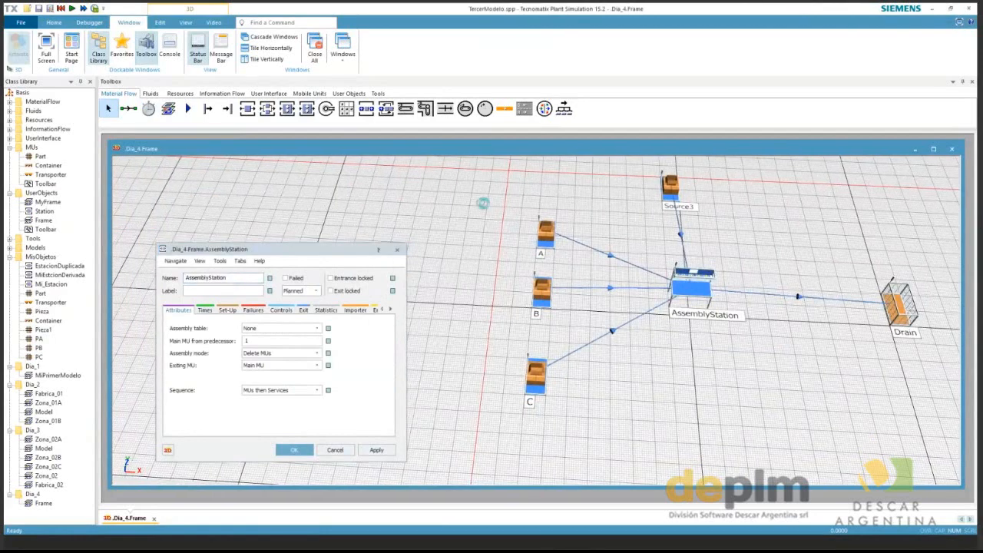
Insert an event controller behind source A in the Dia_4 frame and run the simulation from it at real-time factor 53.
left_click(54, 23)
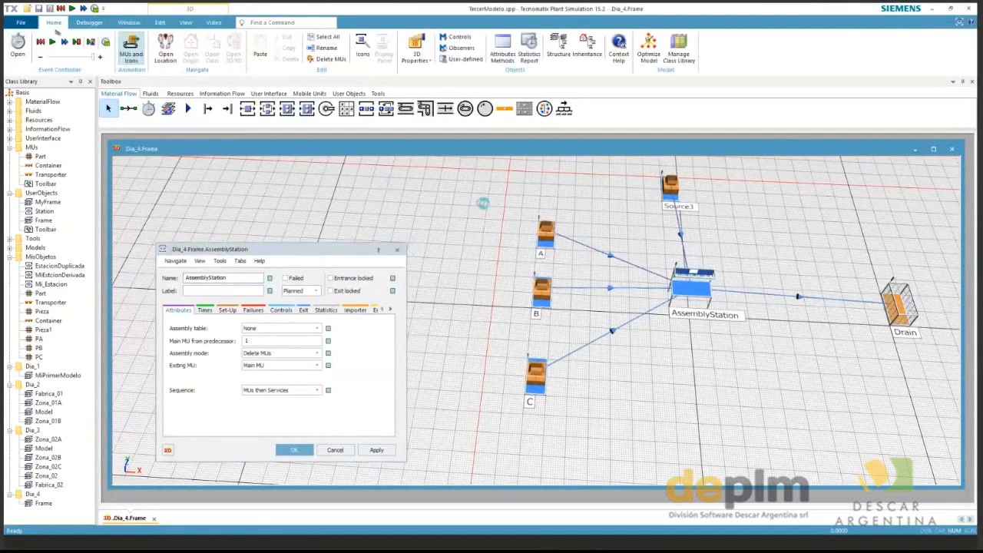
left_click(52, 44)
left_click(52, 43)
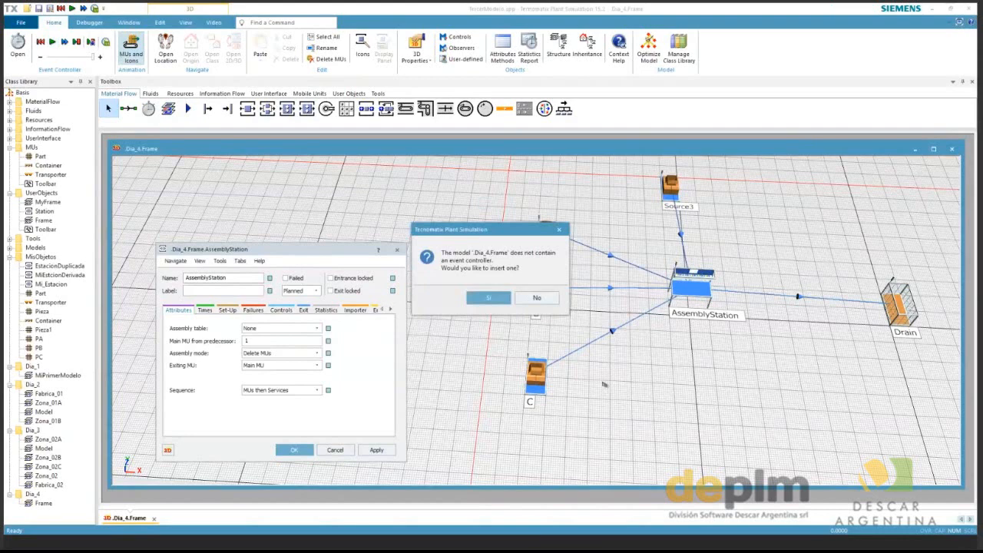
left_click(497, 298)
left_click(519, 185)
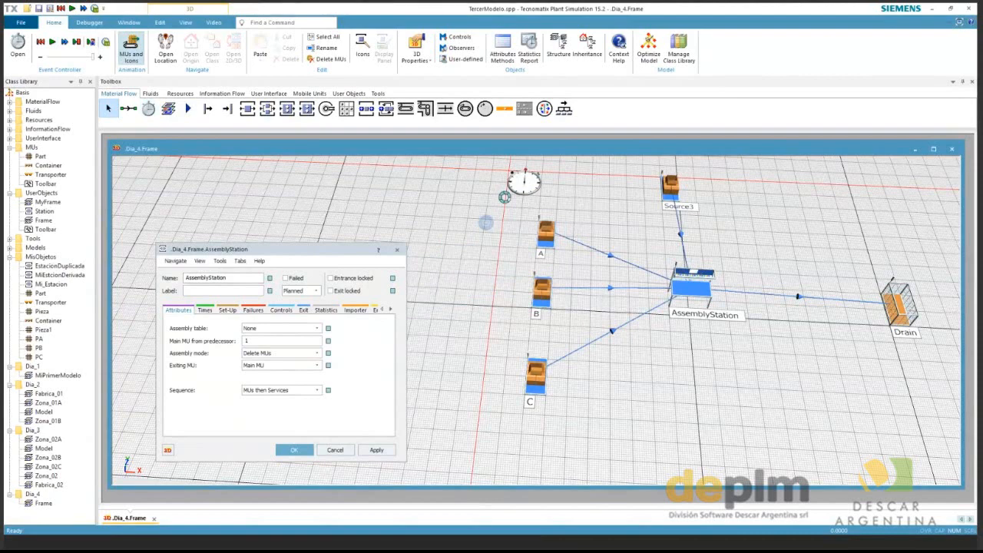
double_click(523, 183)
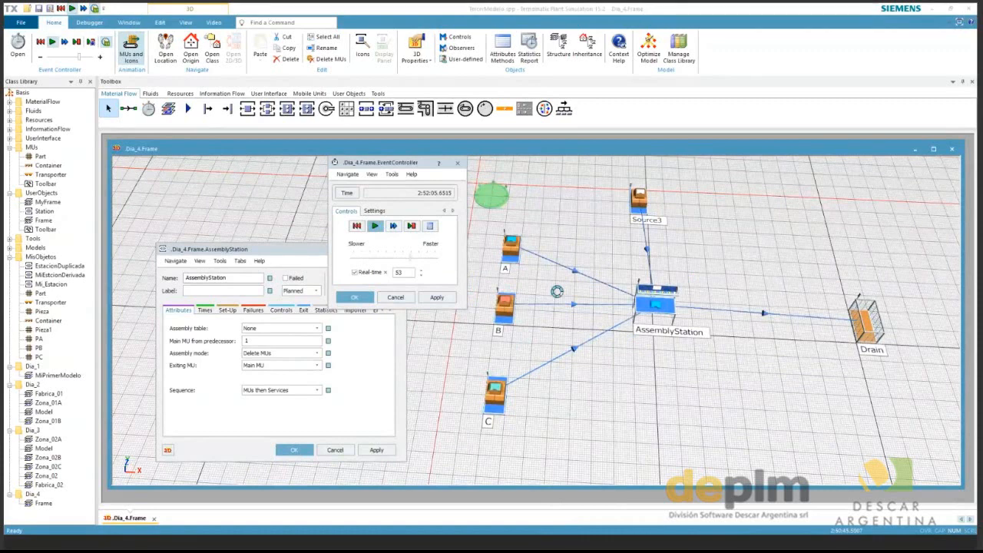
Review the Drain's type statistics and its detailed statistics table.
left_click(525, 232)
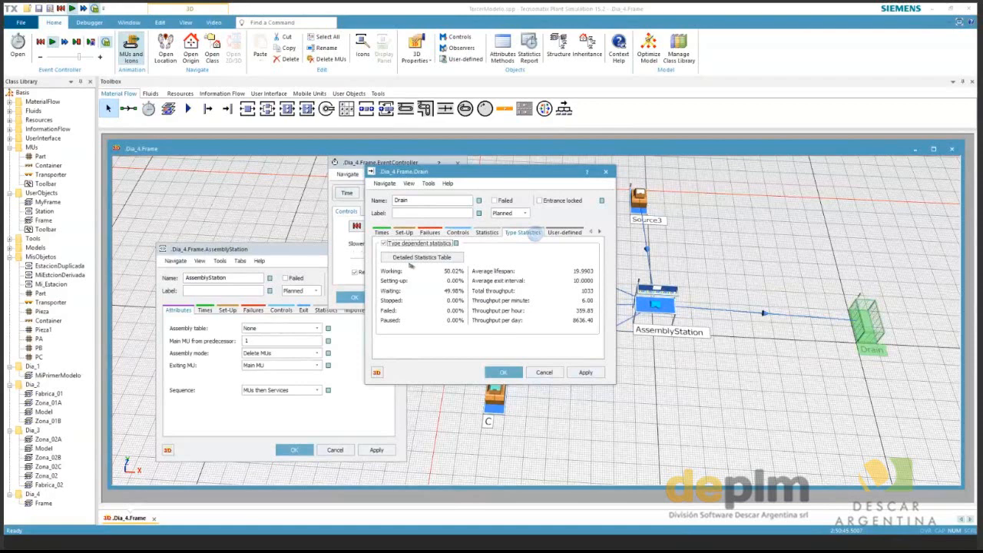
left_click(411, 261)
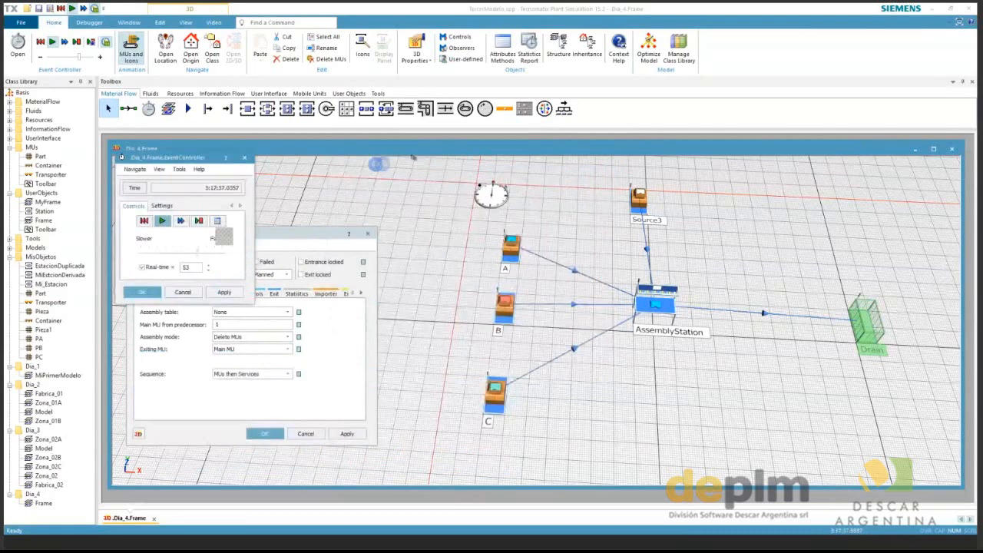
Switch the AssemblyStation's assembly table to Predecessors and inspect the table's Predecessor and Number columns.
left_click(378, 238)
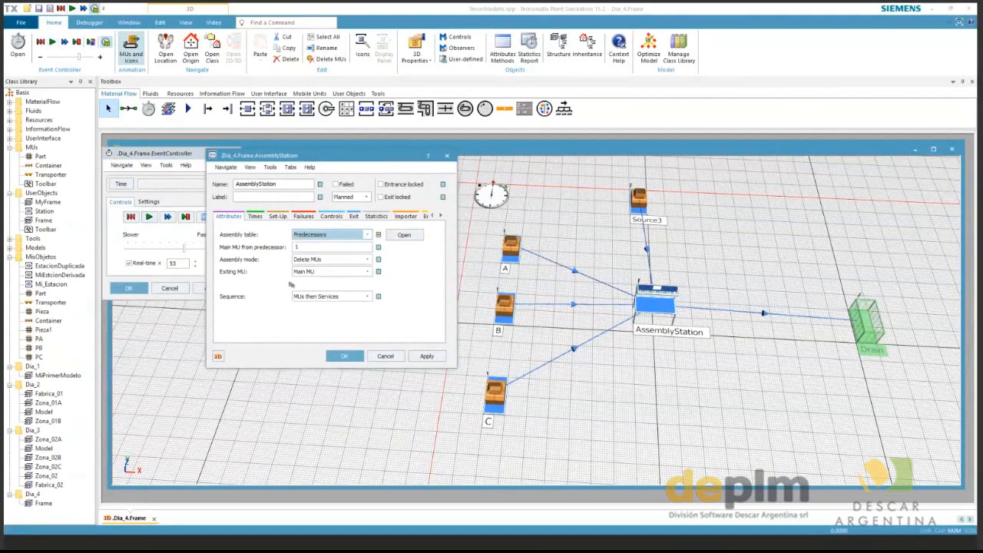
left_click(404, 234)
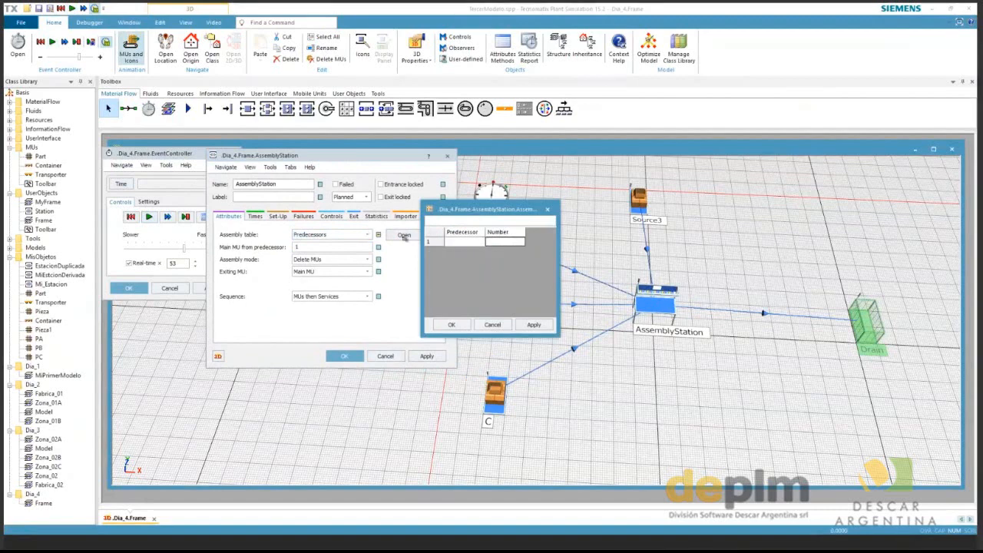
left_click_drag(477, 209, 381, 199)
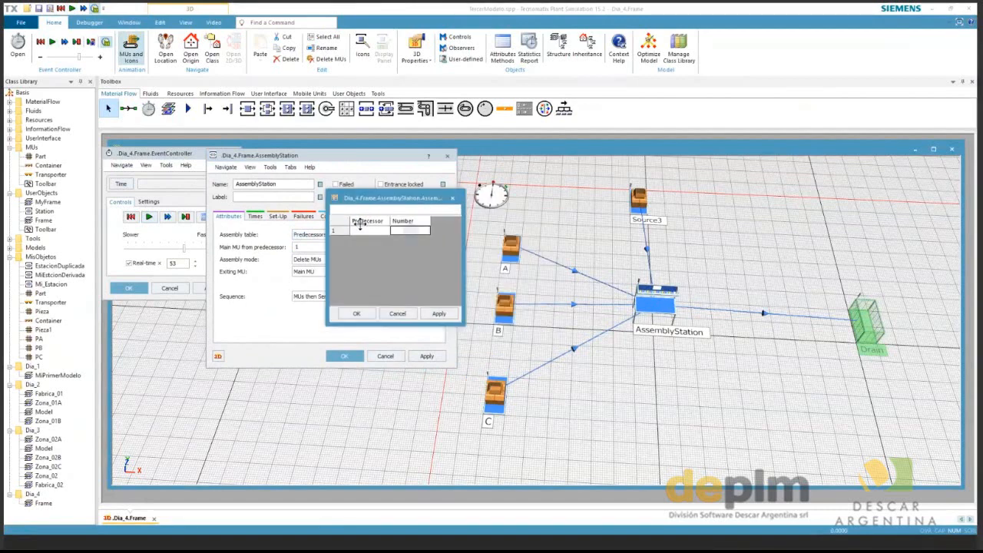
left_click(358, 222)
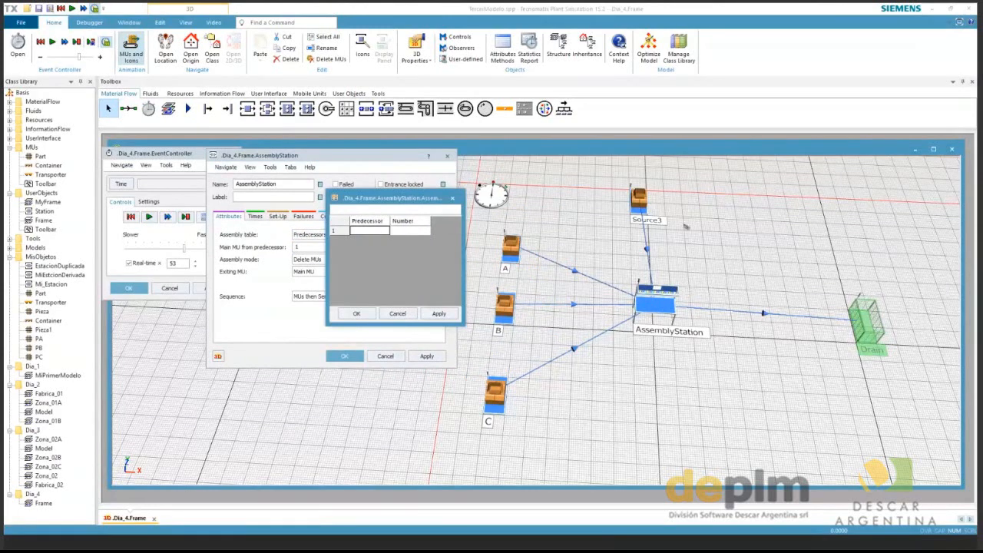
left_click(356, 313)
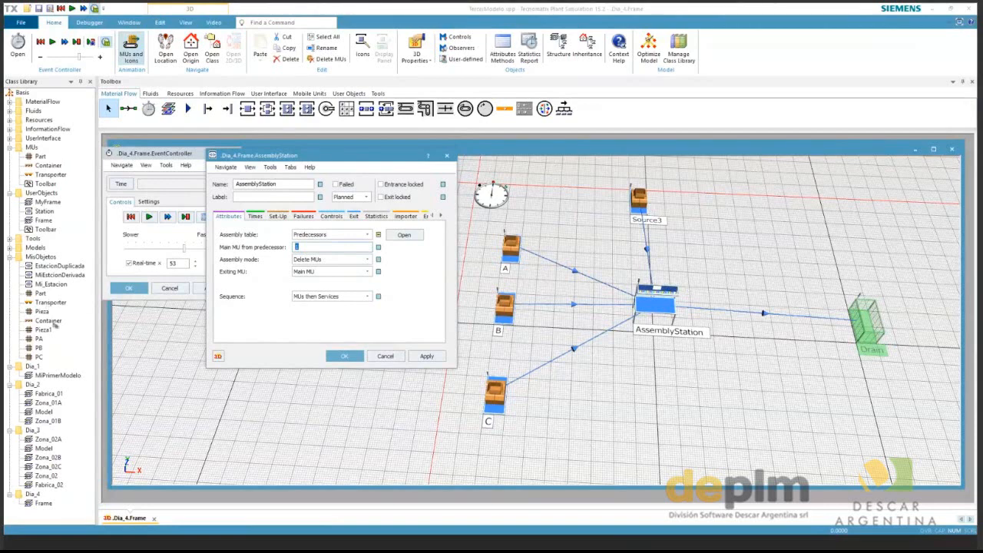
Review the AssemblyStation's main MU predecessor setting and assembly mode options, keeping Delete MUs selected.
left_click_drag(54, 323, 56, 183)
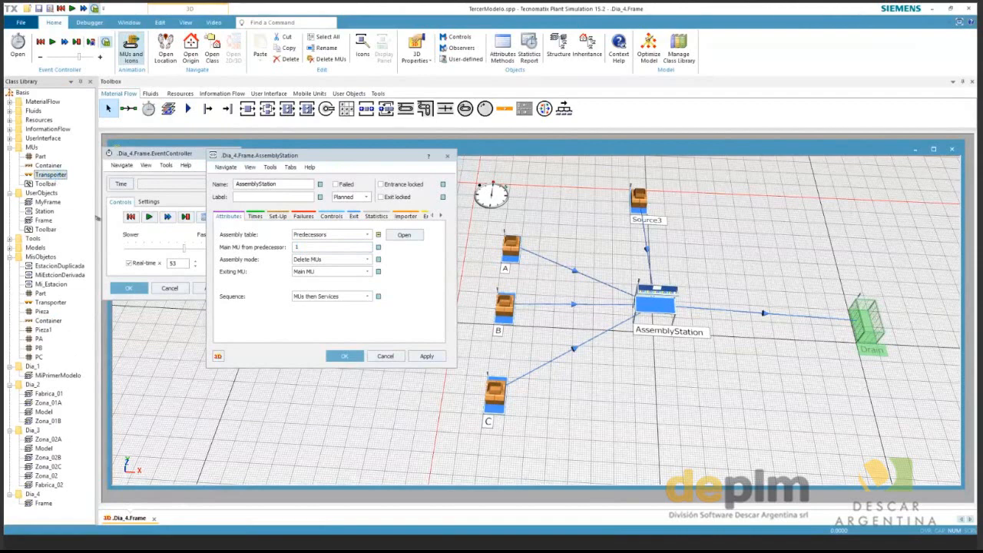
double_click(311, 248)
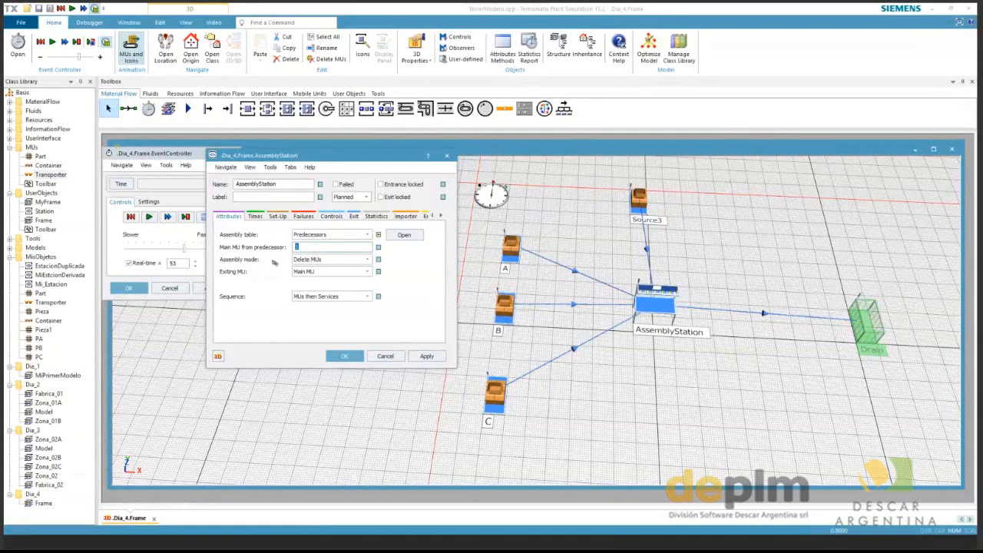
left_click(344, 259)
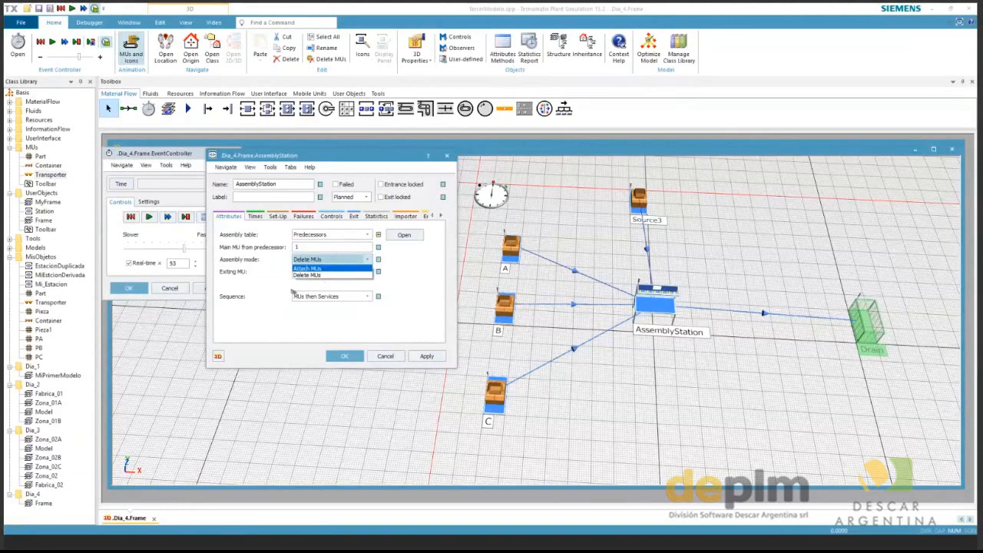
left_click(295, 275)
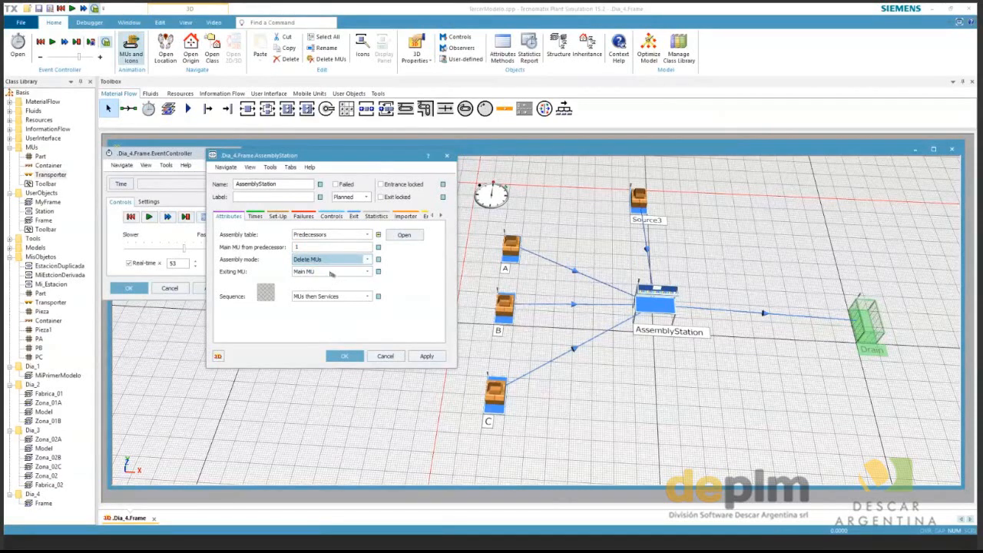
Set the AssemblyStation's exiting MU to New MU and select its *.MUs.Part path.
left_click(331, 273)
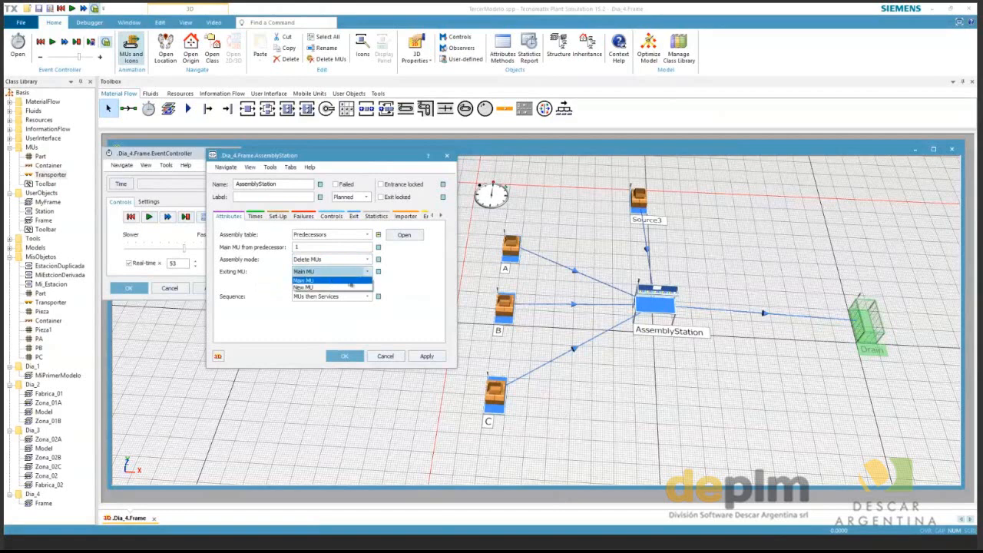
left_click(350, 284)
left_click(342, 270)
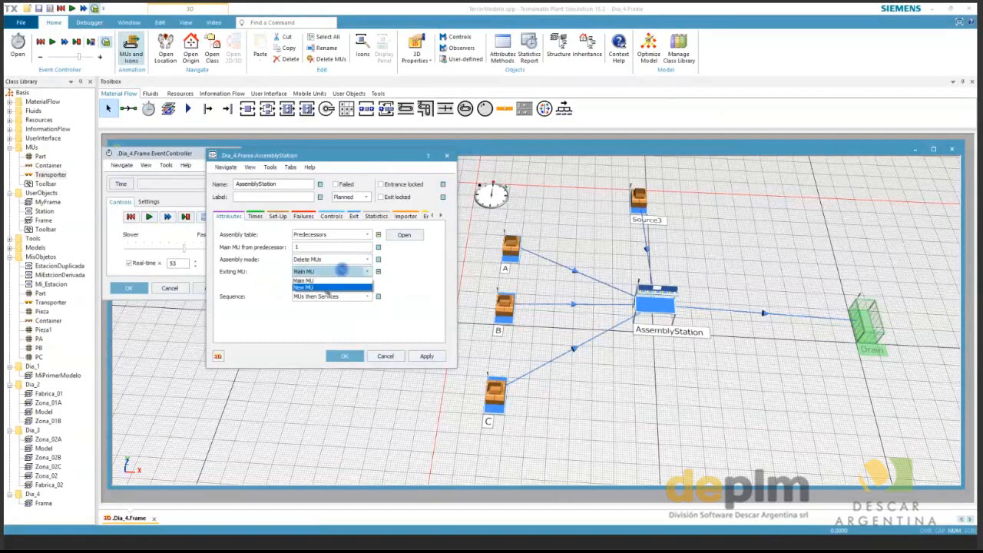
left_click(323, 287)
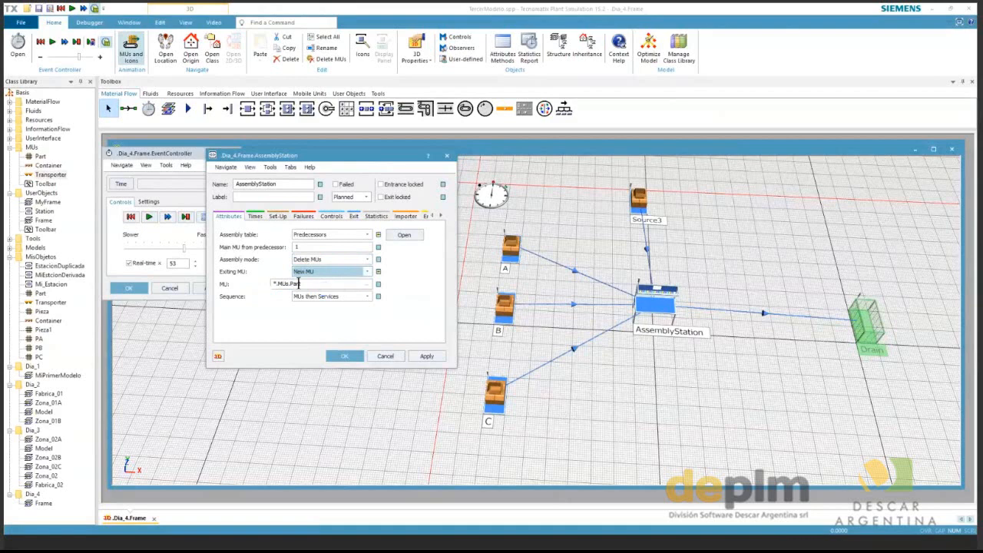
double_click(298, 283)
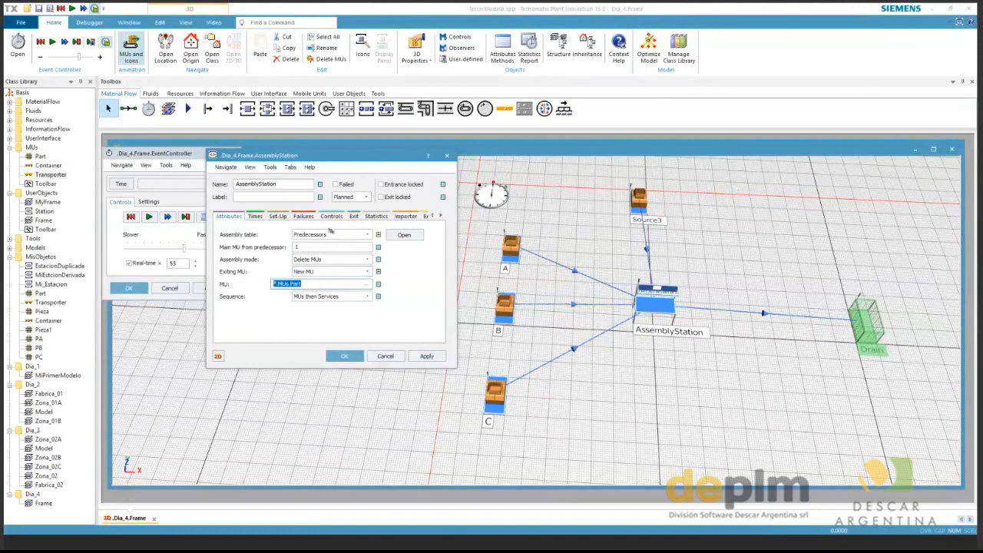
Review the AssemblyStation's predecessors table, checking the Number column, and close it.
left_click(404, 234)
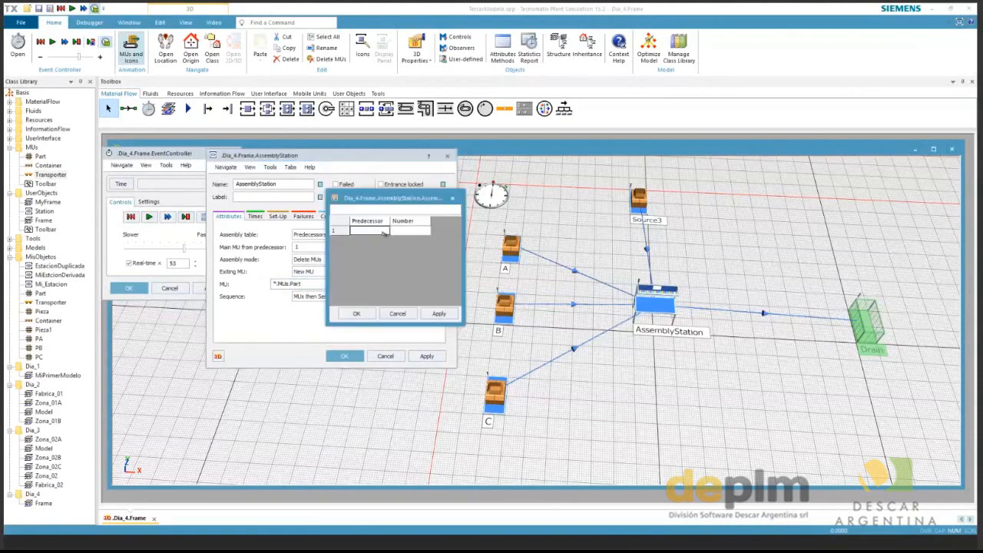
left_click(403, 231)
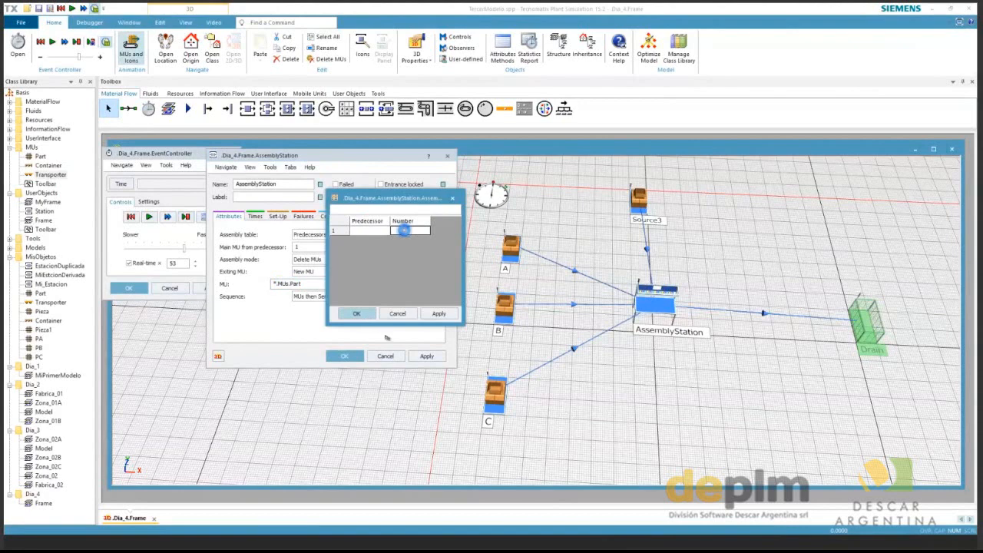
left_click(357, 313)
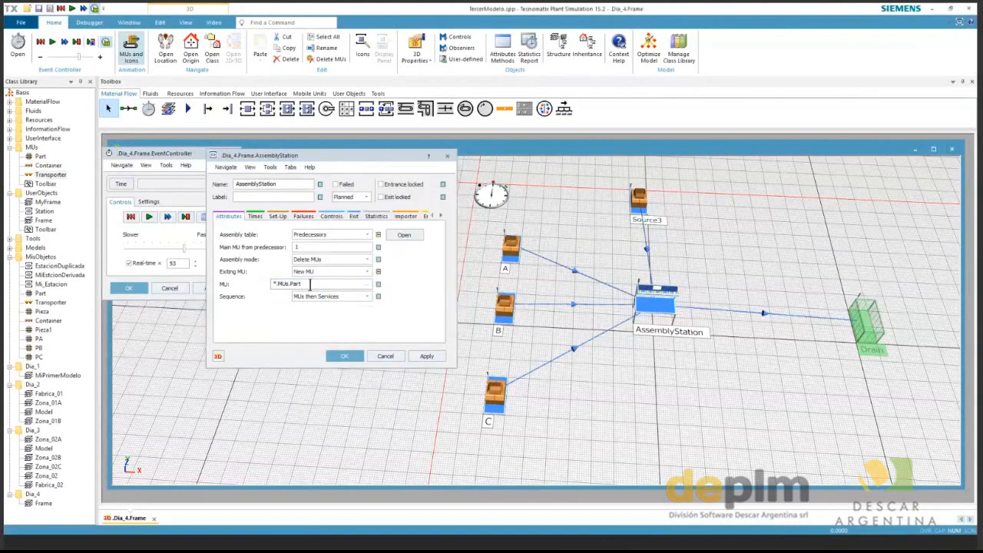
Examine the new MU path and the sequence options, keeping MUs then Services selected.
left_click_drag(311, 283, 262, 284)
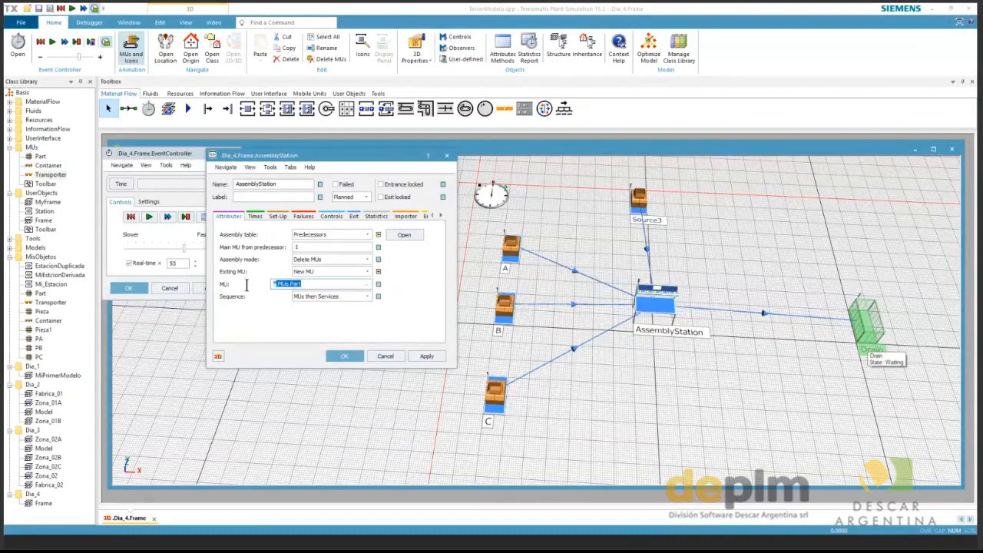
left_click(351, 298)
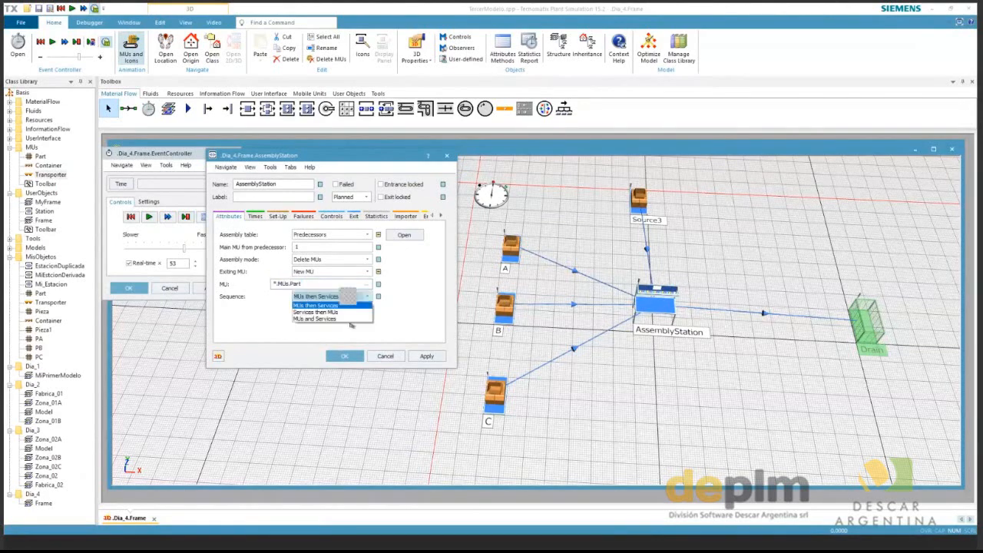
left_click(298, 307)
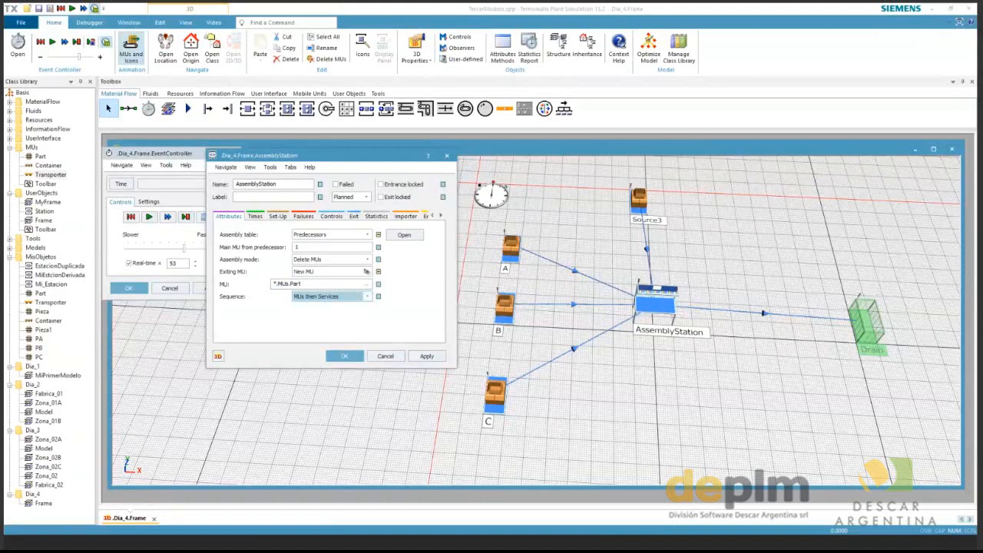
Set the AssemblyStation's exiting MU back to Main MU and its assembly mode to Attach MUs.
left_click(355, 272)
left_click(351, 281)
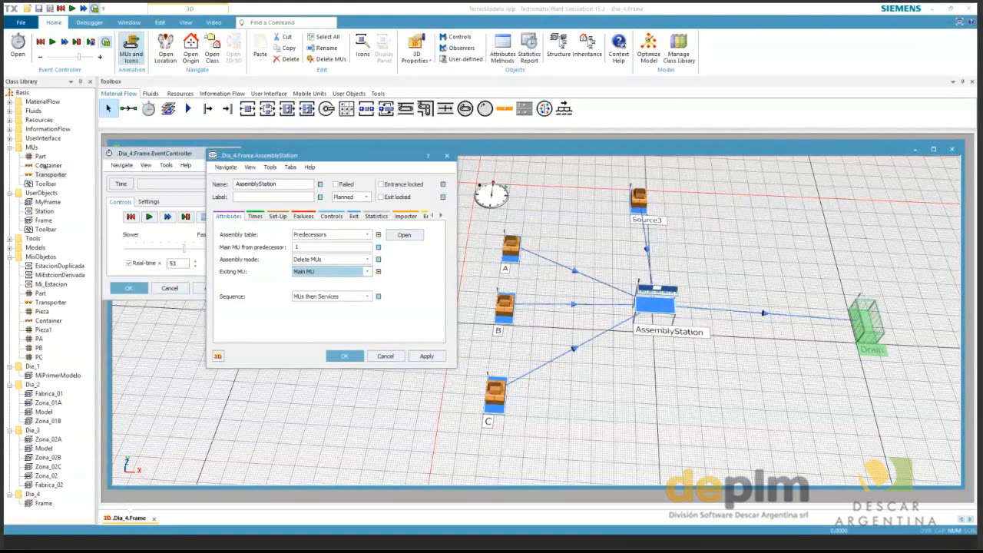
left_click(355, 273)
left_click(323, 272)
left_click(314, 260)
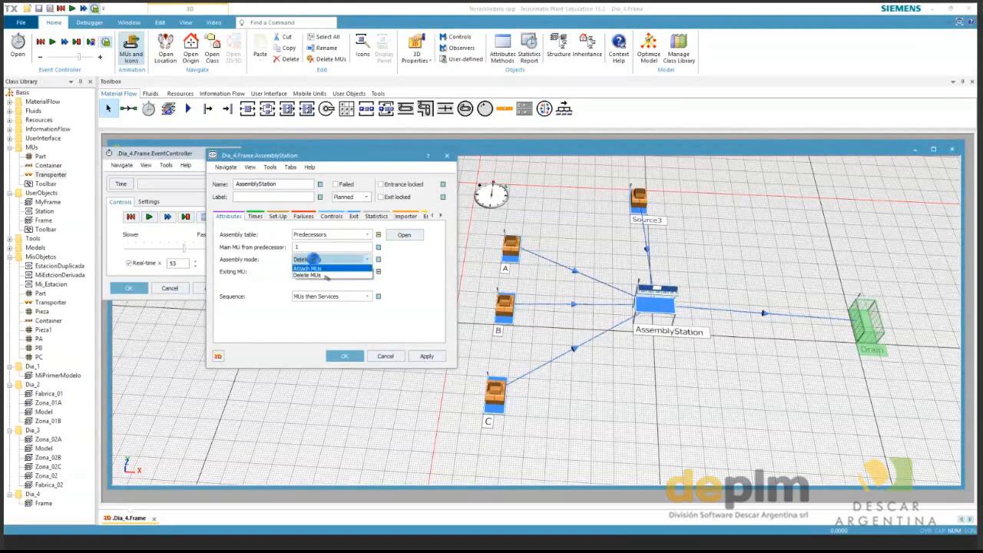
left_click(316, 269)
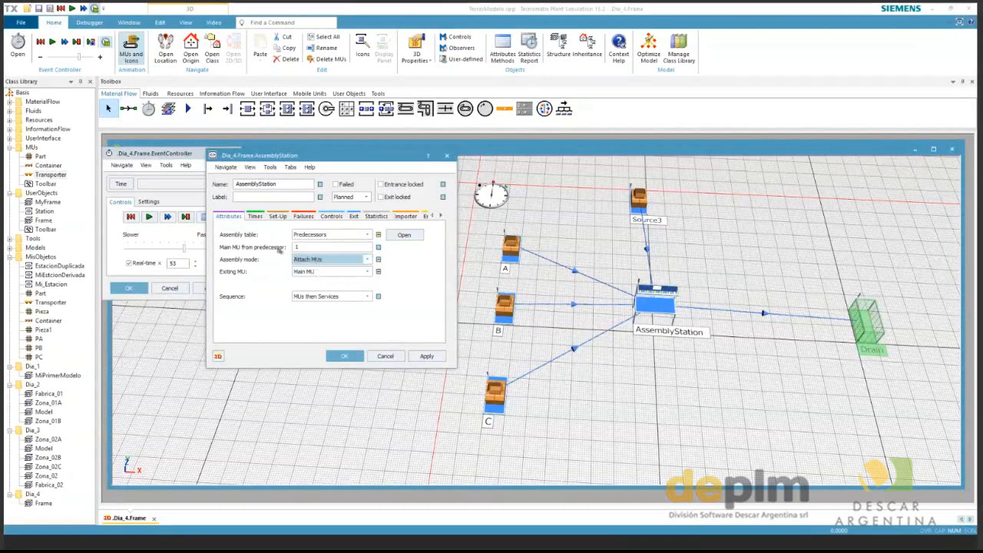
Take the main MU from predecessor 4 with Main MU exiting, and set the assembly table to None.
left_click_drag(303, 247, 267, 251)
type("4")
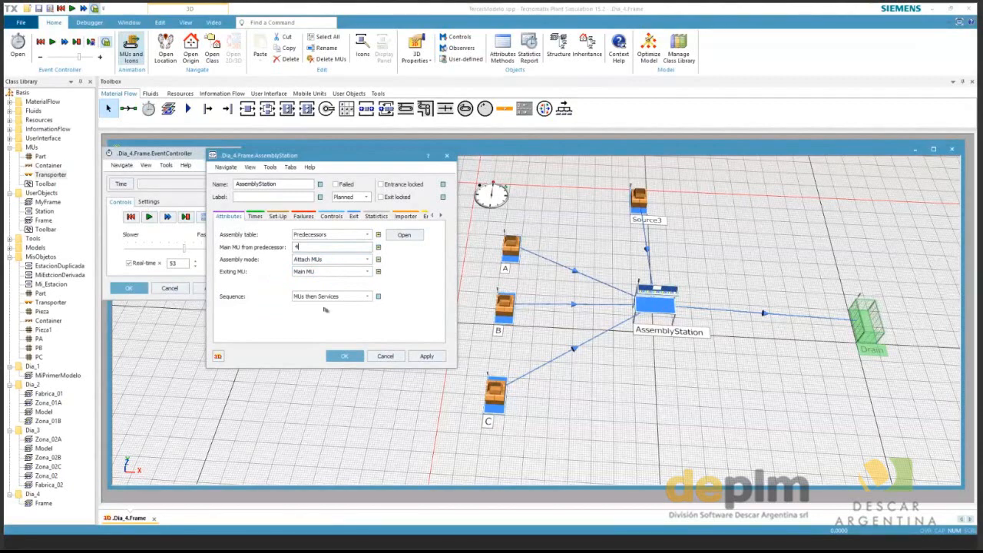
left_click(426, 356)
left_click(324, 272)
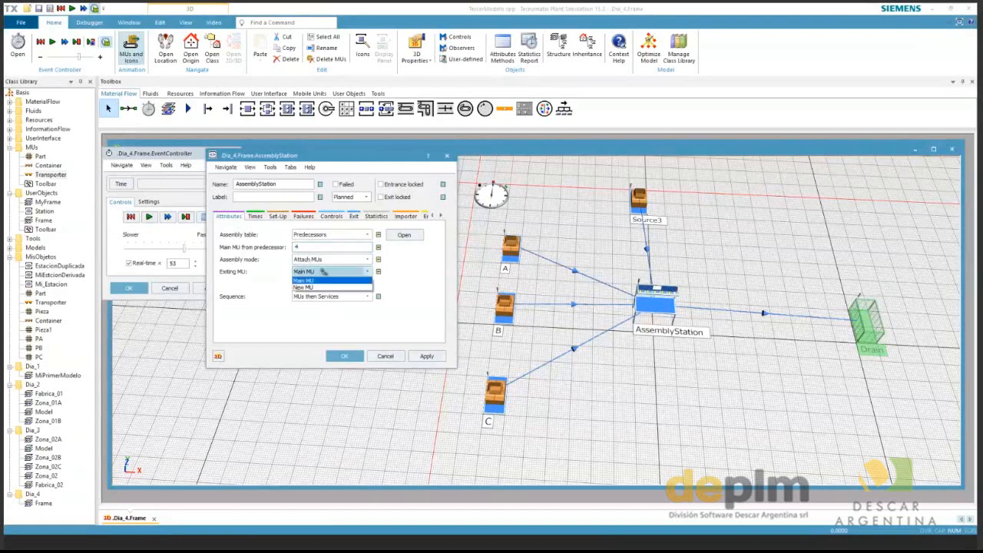
left_click(323, 272)
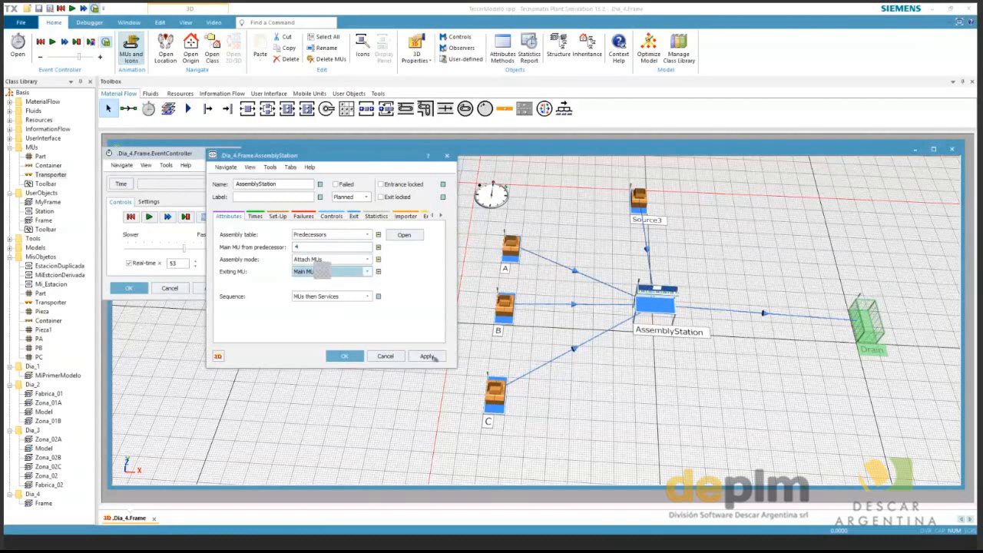
left_click(427, 356)
left_click(367, 235)
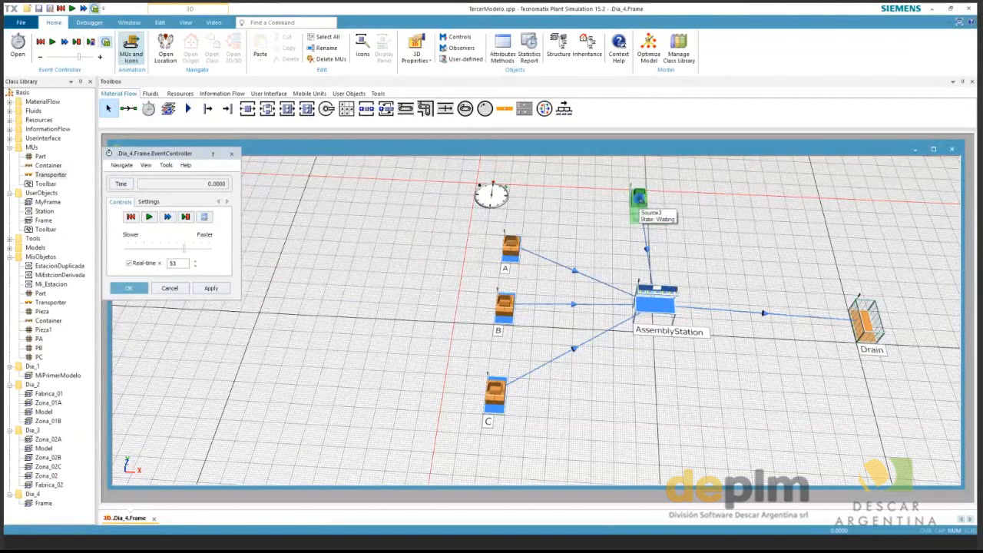
Rename Source3 as InPallet and start the simulation from the event controller.
key("ctrl+f")
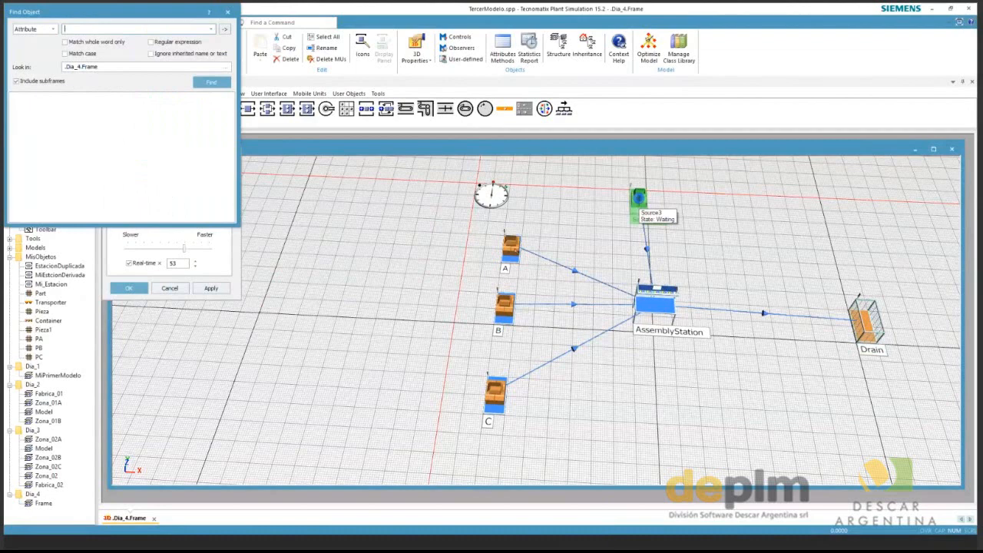
key("Escape")
key("F2")
type("InPa")
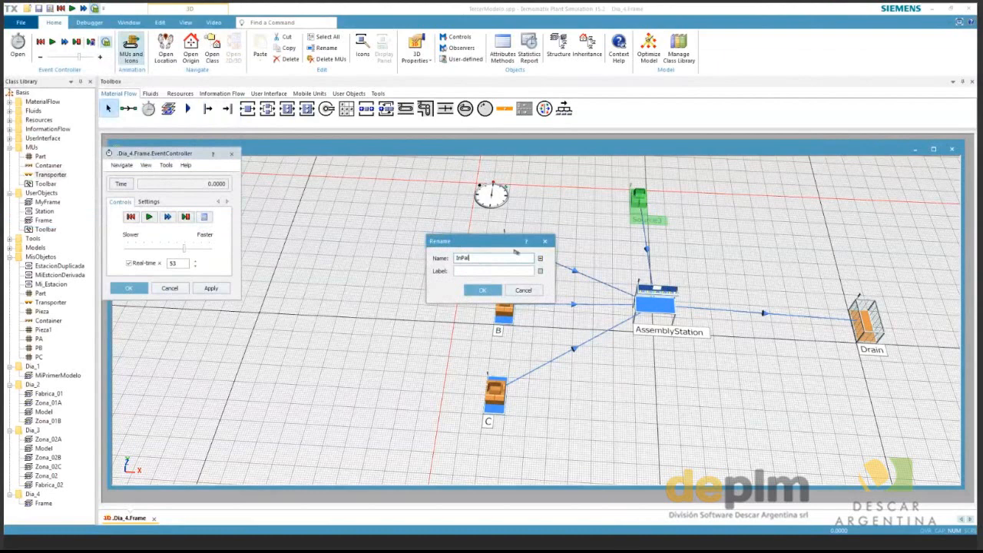
key("Return")
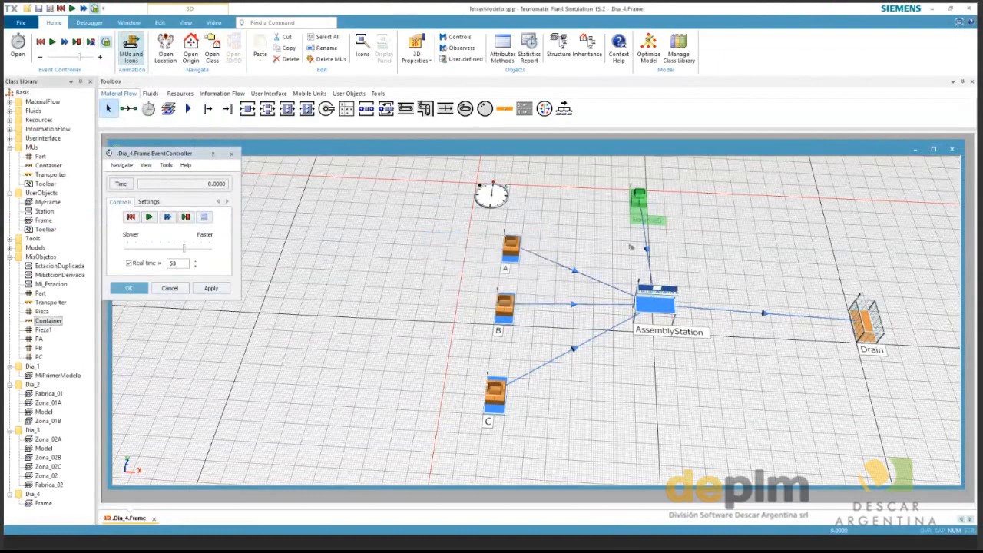
left_click(627, 245)
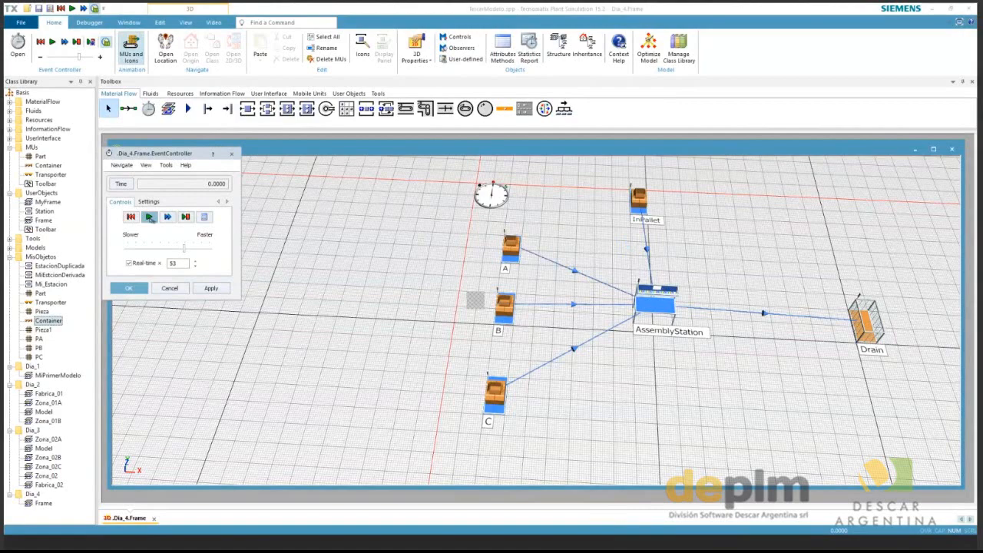
left_click(149, 217)
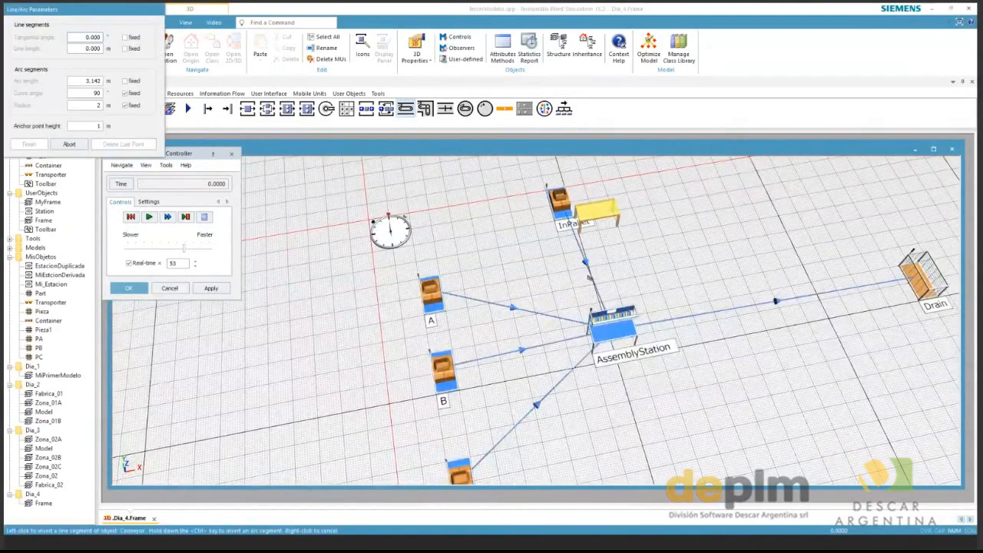
Place a conveyor between InPallet and the AssemblyStation, and connect the outgoing conveyor to the Drain.
left_click(584, 285)
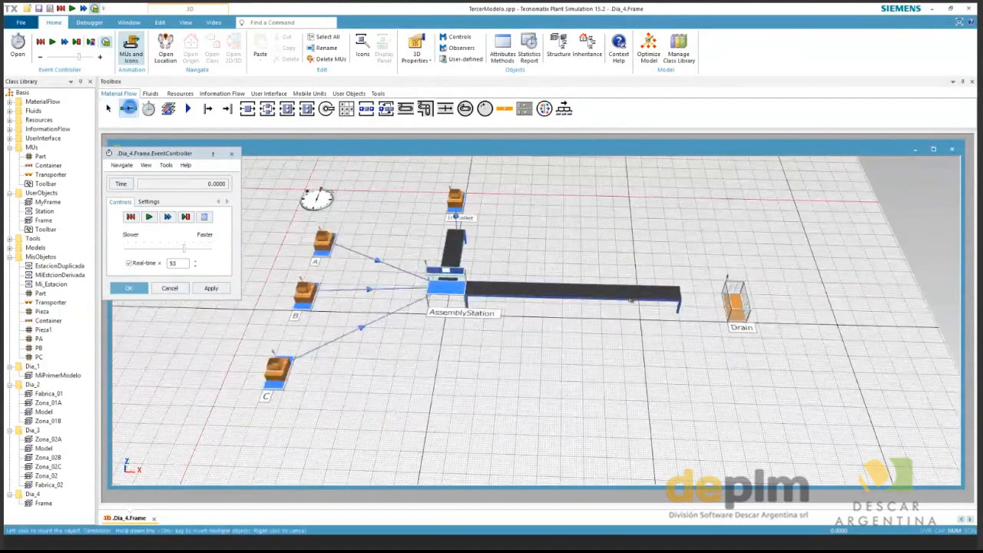
left_click(631, 299)
left_click(735, 307)
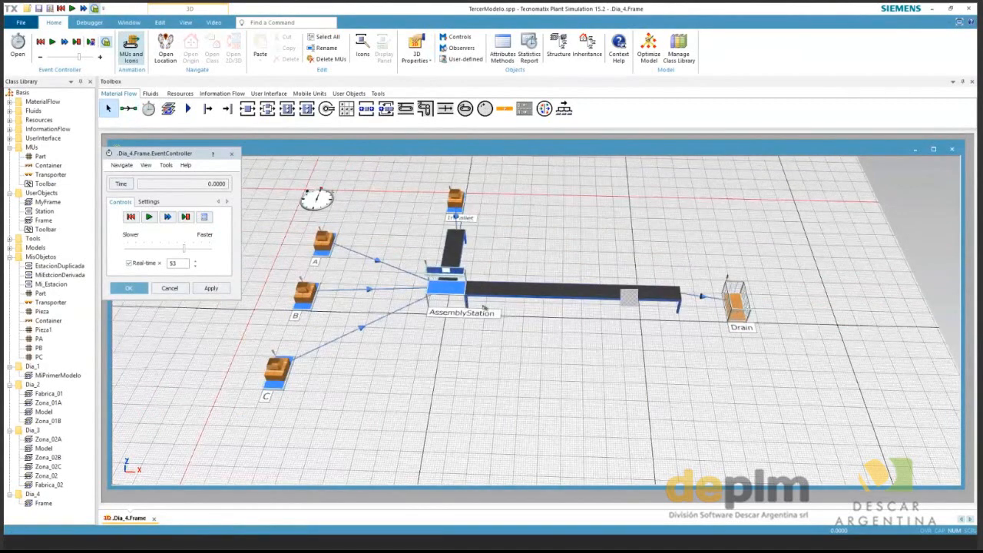
Set the AssemblyStation's constant processing time to 2:30.
left_click(441, 287)
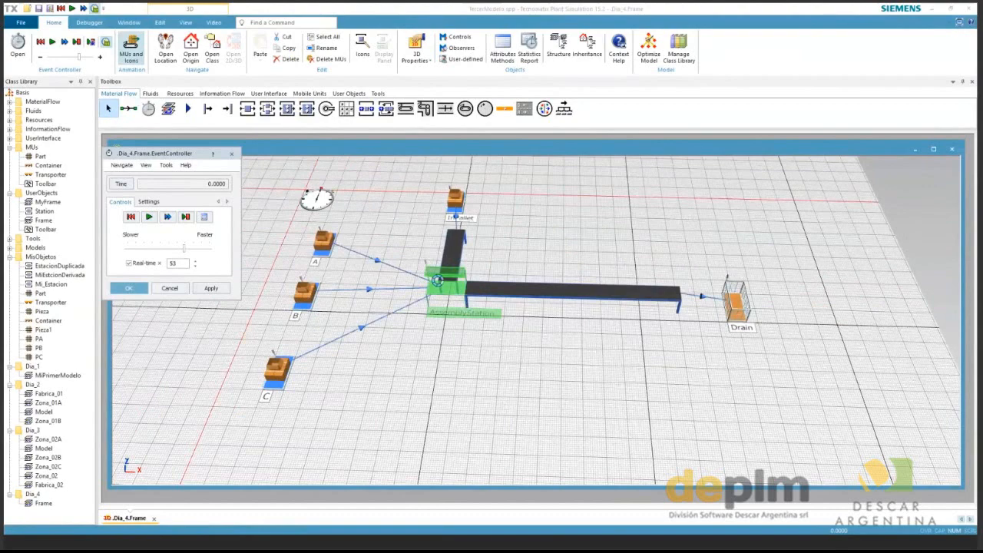
double_click(437, 281)
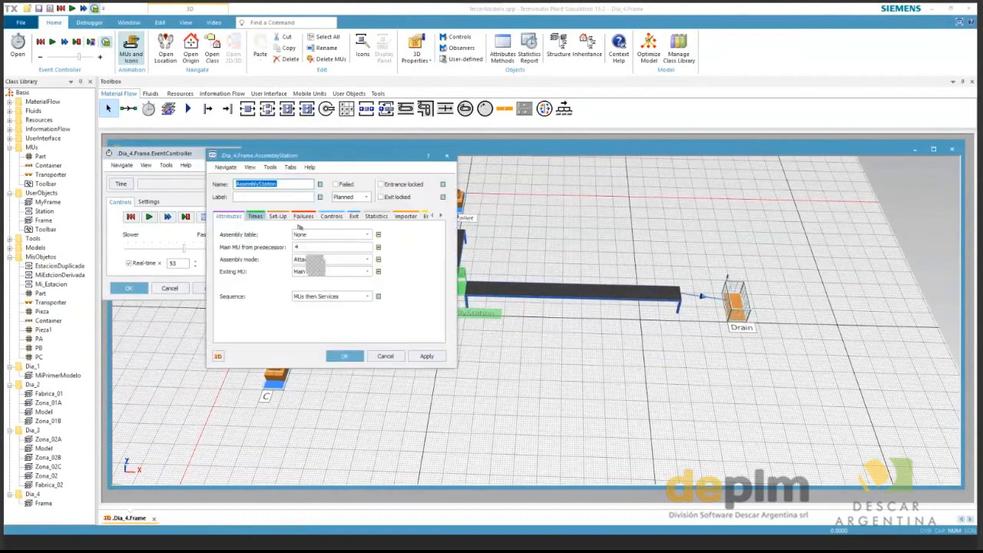
left_click(255, 216)
type("2:30")
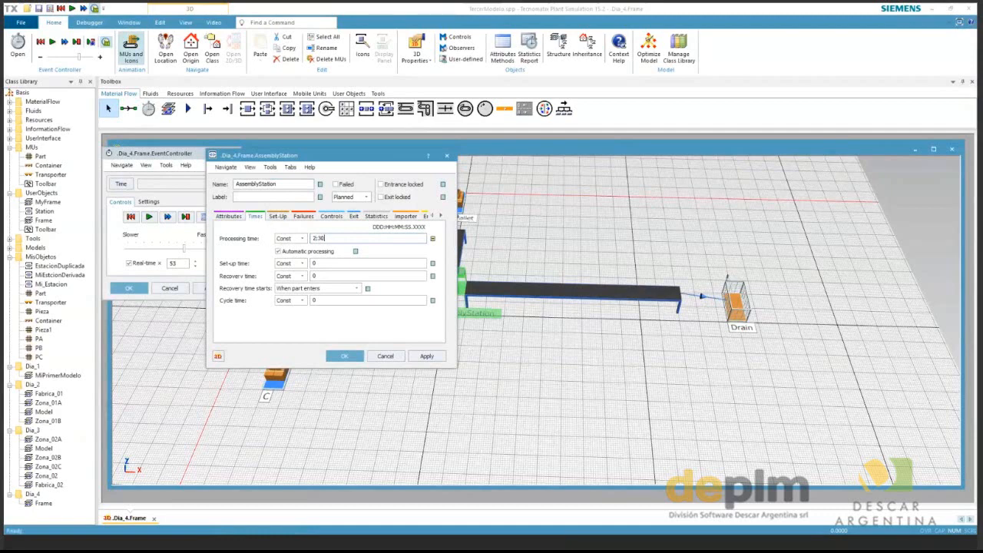
key("Return")
left_click(506, 363)
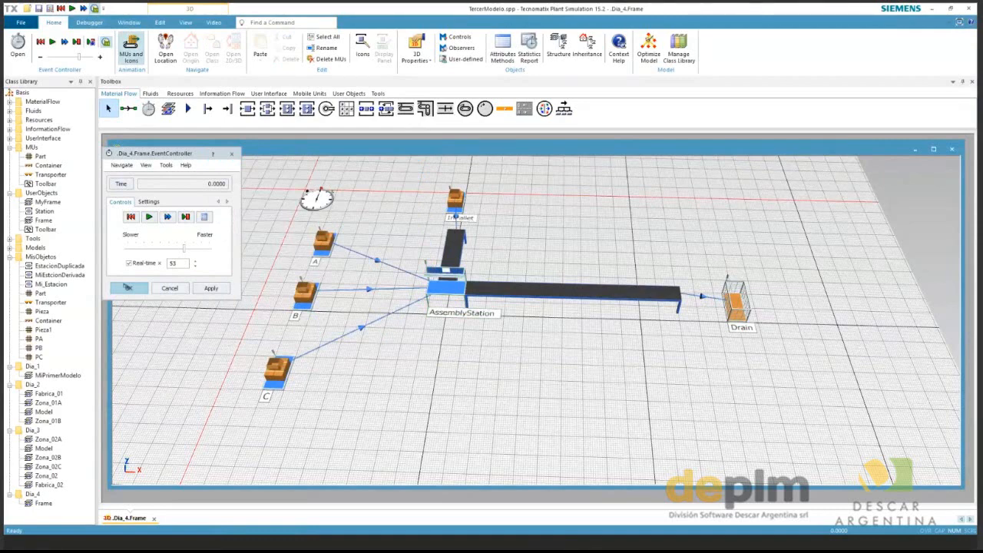
Set the constant creation intervals of sources A, B and C, using 120 for B and 150 for C.
left_click_drag(725, 342, 729, 345)
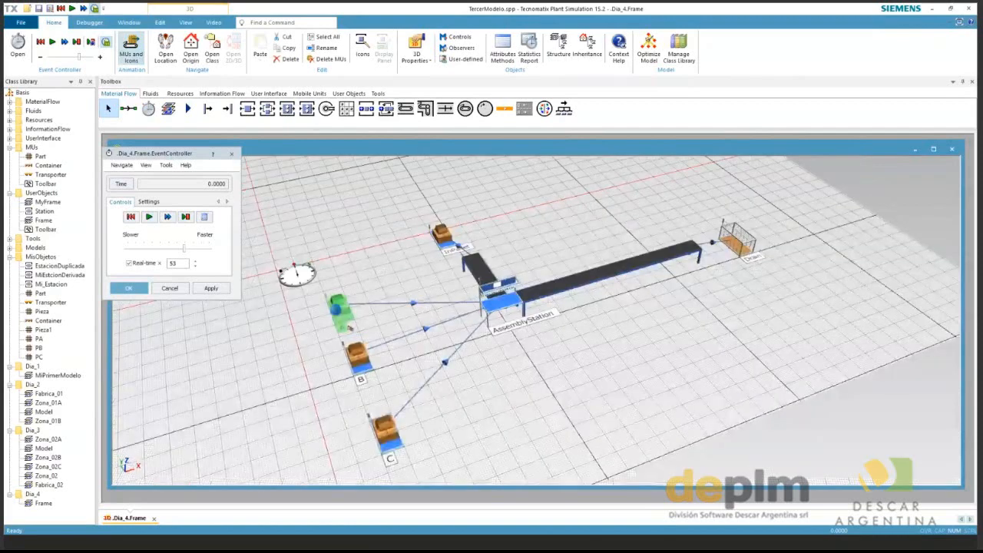
double_click(349, 328)
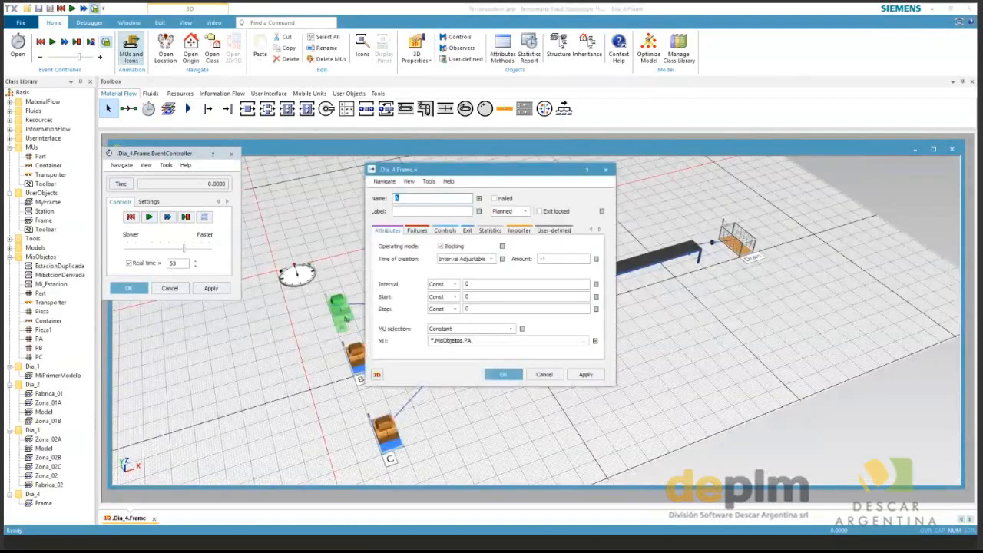
left_click_drag(474, 285, 437, 290)
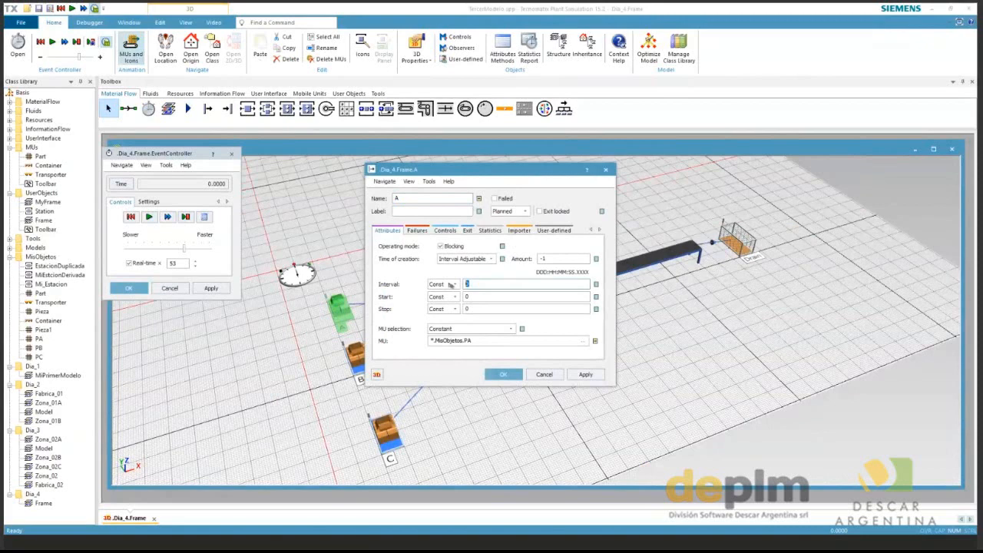
left_click(501, 375)
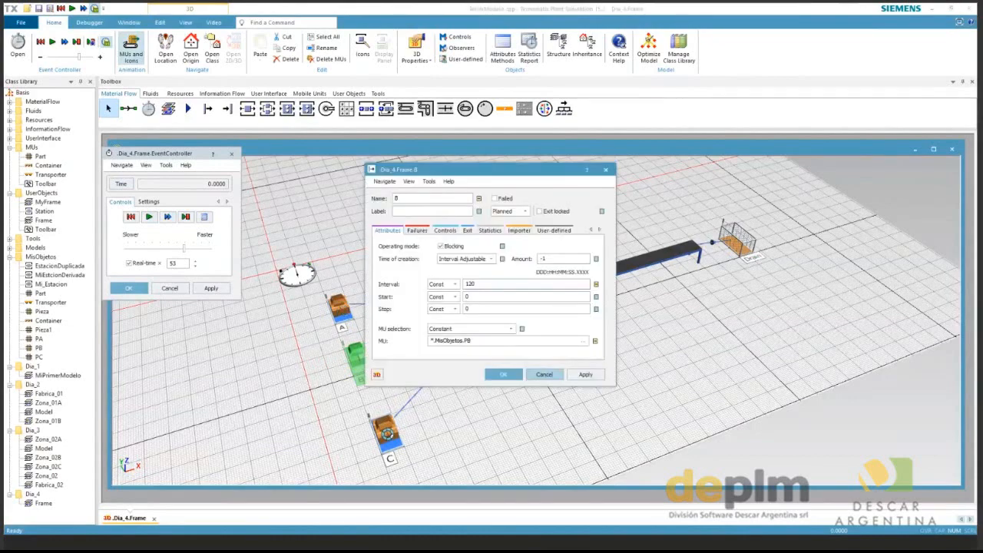
double_click(388, 434)
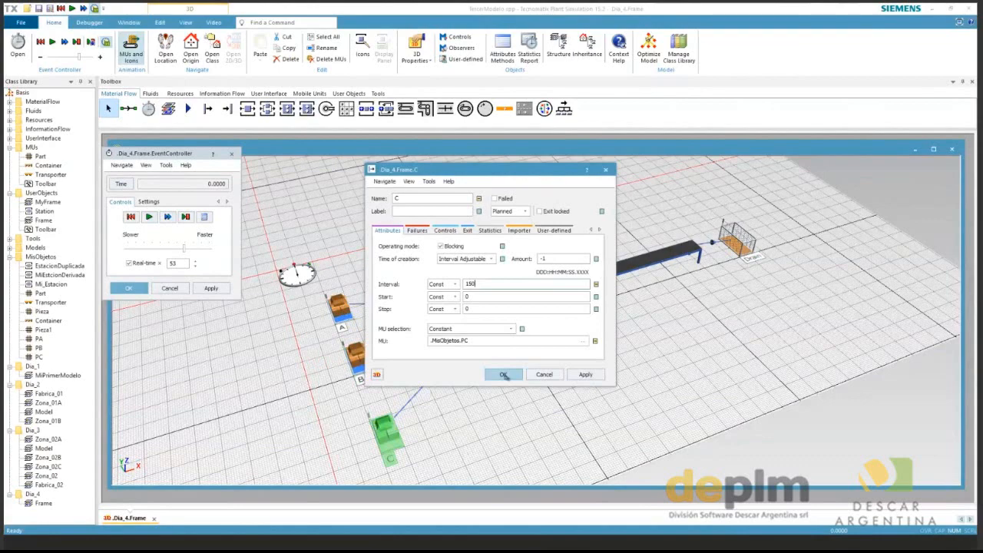
left_click(504, 375)
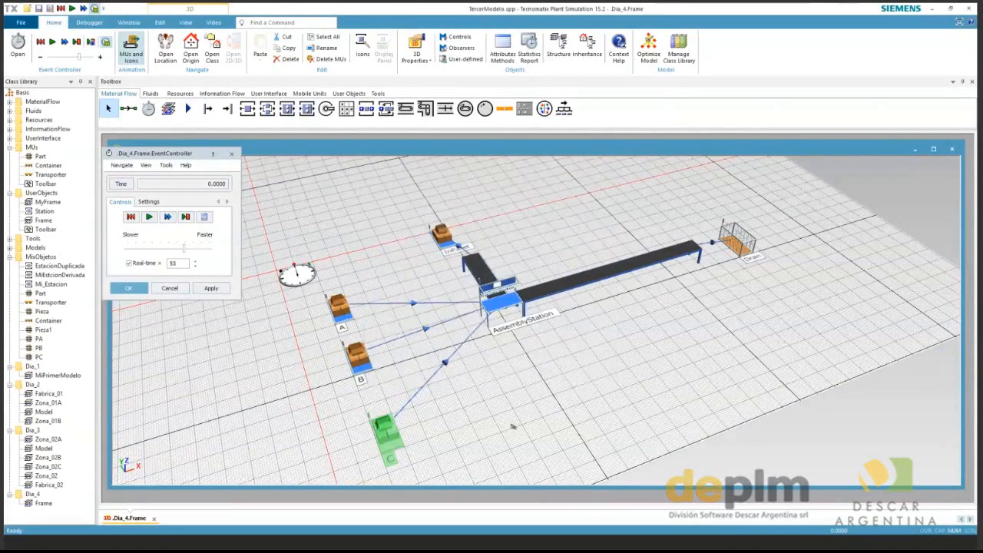
Add a Resource Statistics chart for the AssemblyStation, show it and start the simulation.
scroll(512, 427, "down", 3)
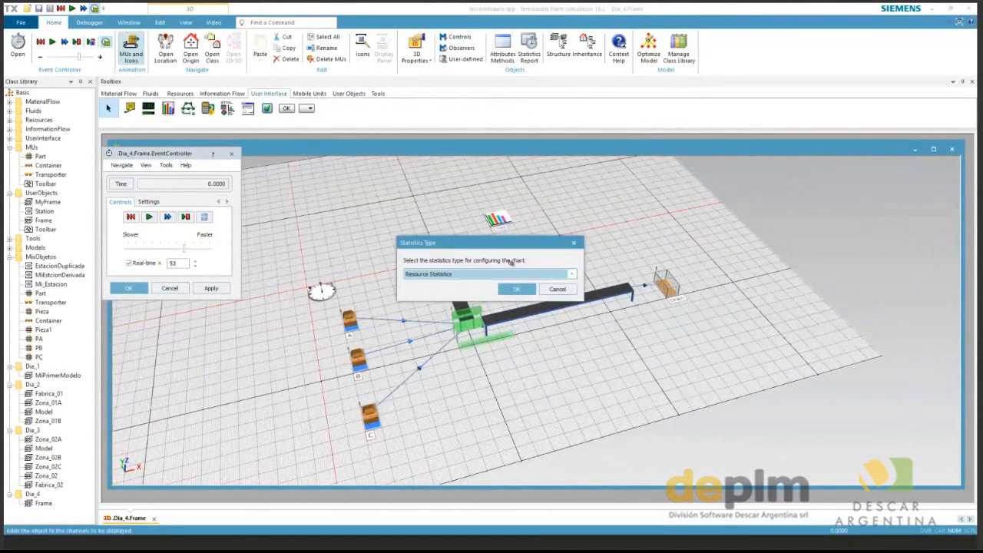
left_click(517, 289)
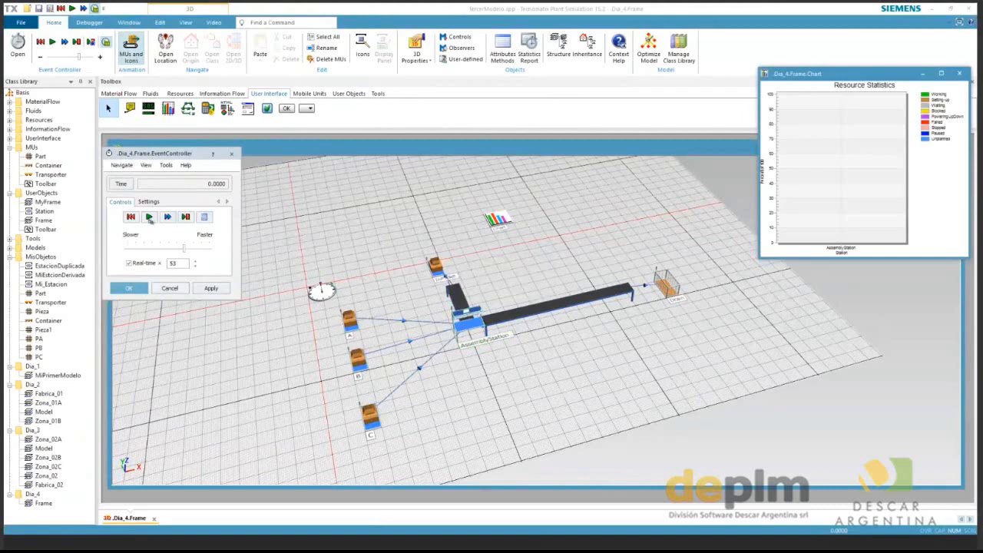
left_click(149, 218)
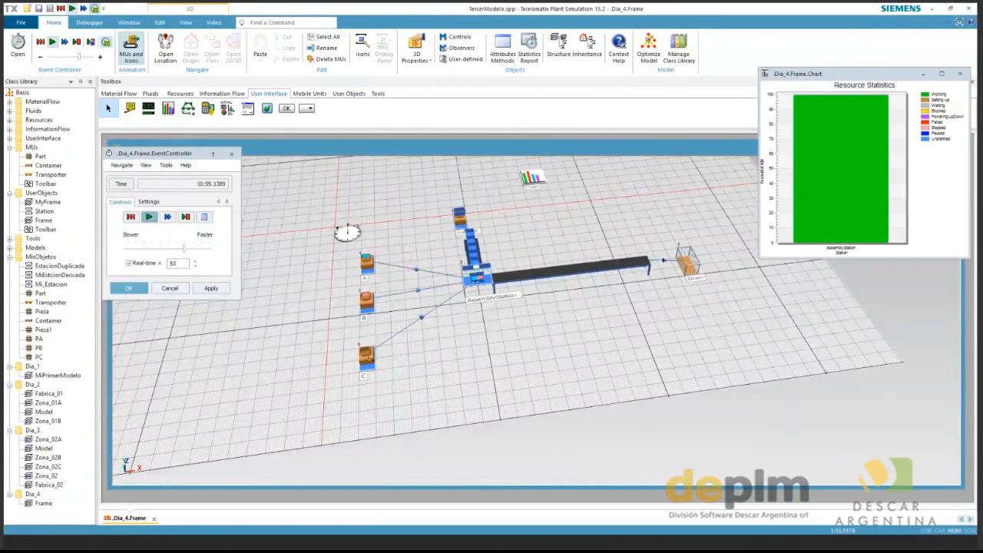
Shift sources A, B and C away from the AssemblyStation and insert a connected buffer between each source and the station.
left_click_drag(367, 357, 344, 359)
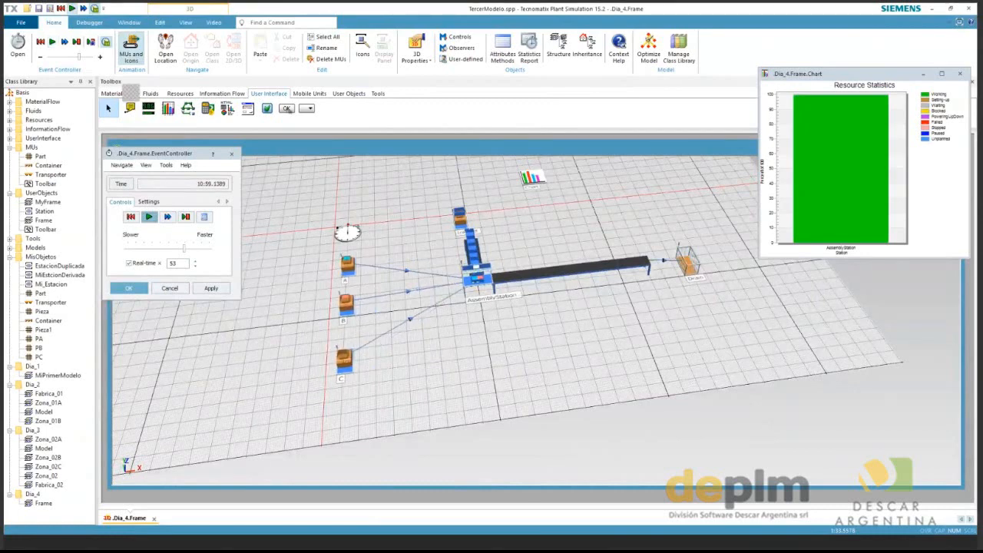
left_click(131, 93)
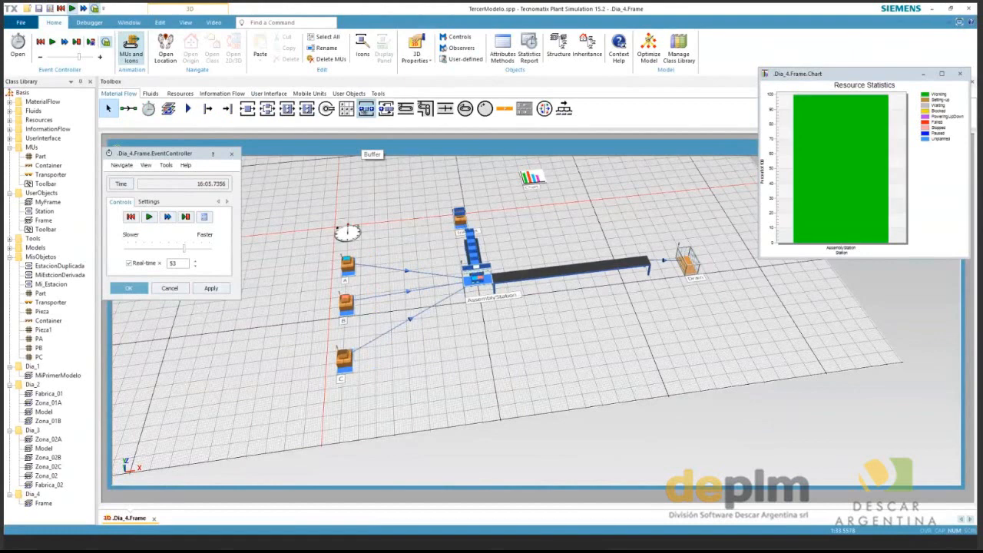
left_click_drag(366, 108, 399, 271)
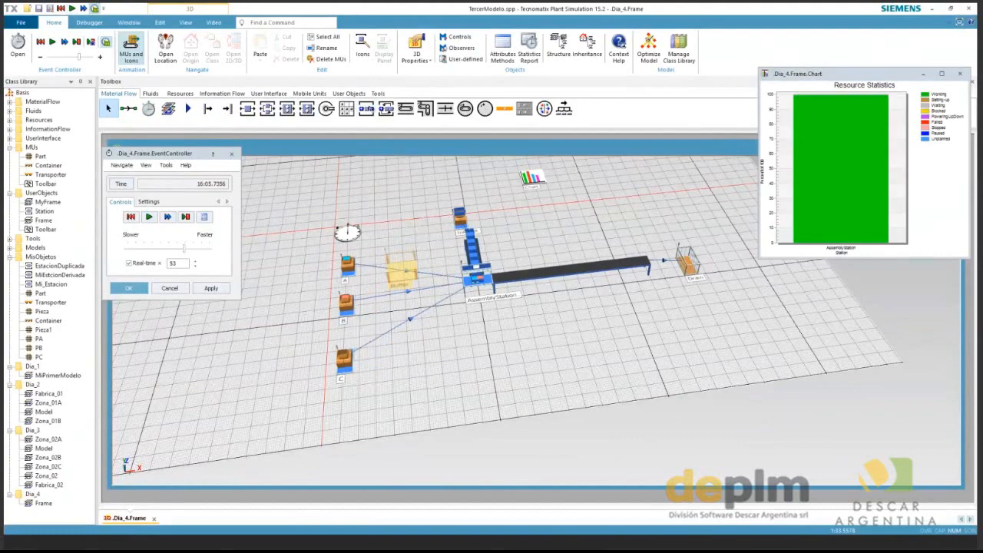
scroll(401, 269, "up", 4)
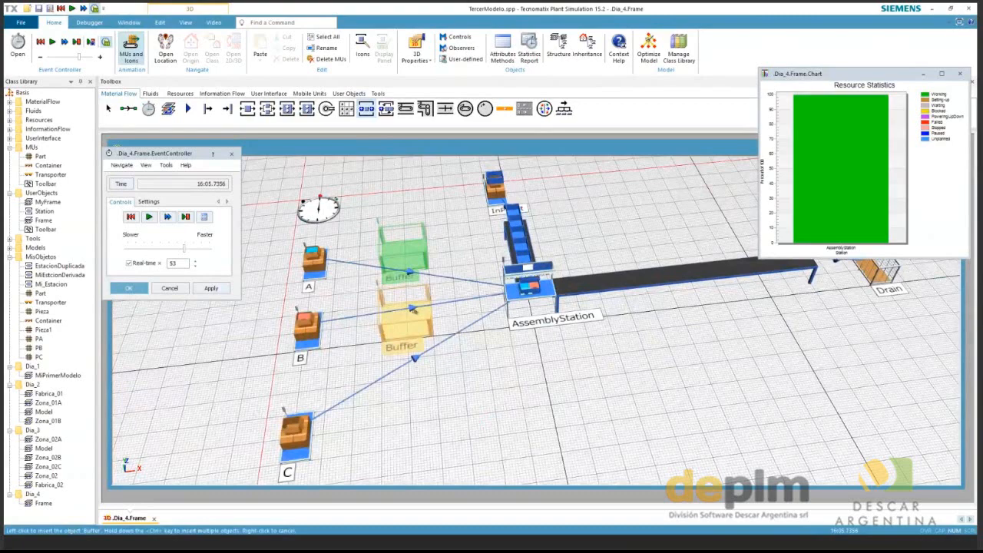
left_click(414, 250)
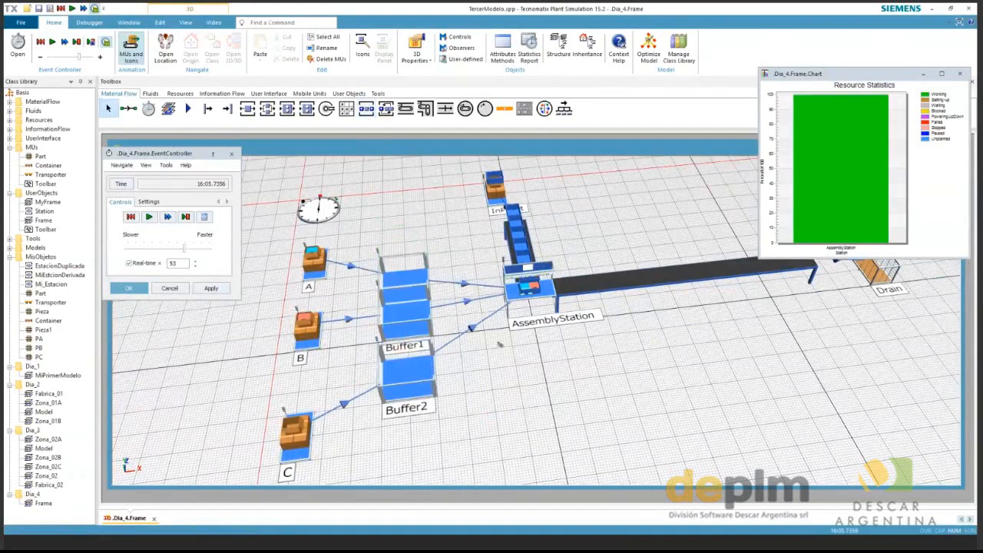
scroll(547, 321, "down", 2)
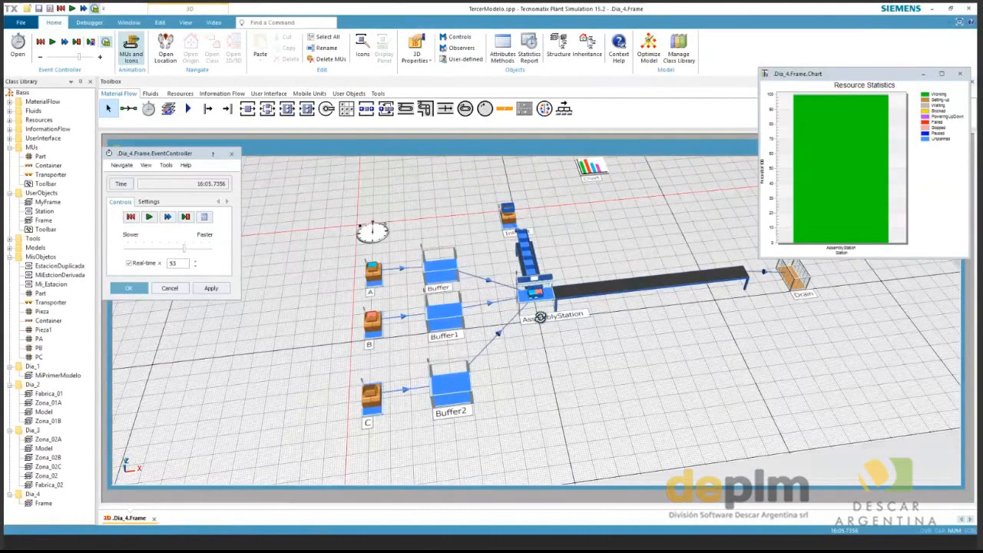
left_click_drag(540, 317, 508, 354)
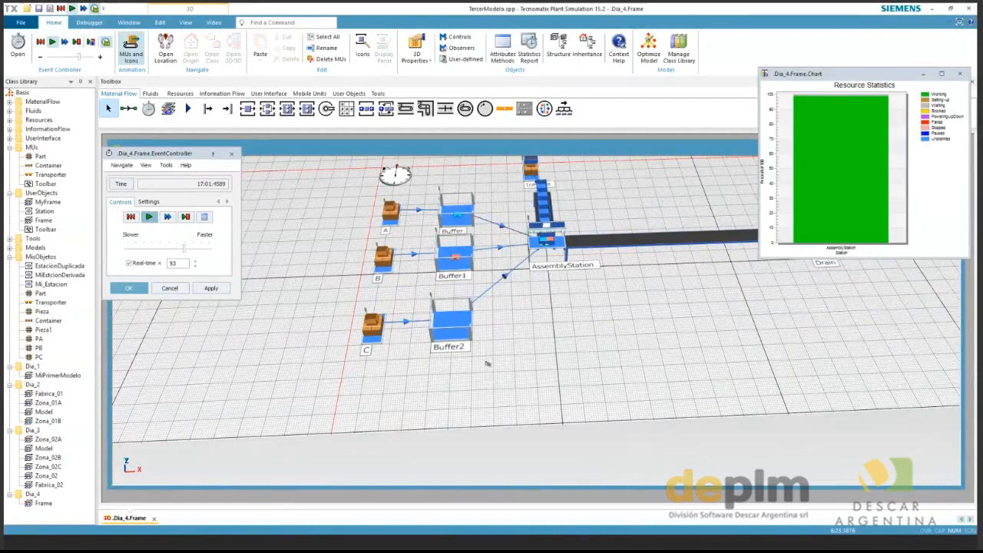
Lock the exit of Buffer2, the buffer behind source C, while the simulation runs.
scroll(487, 364, "down", 3)
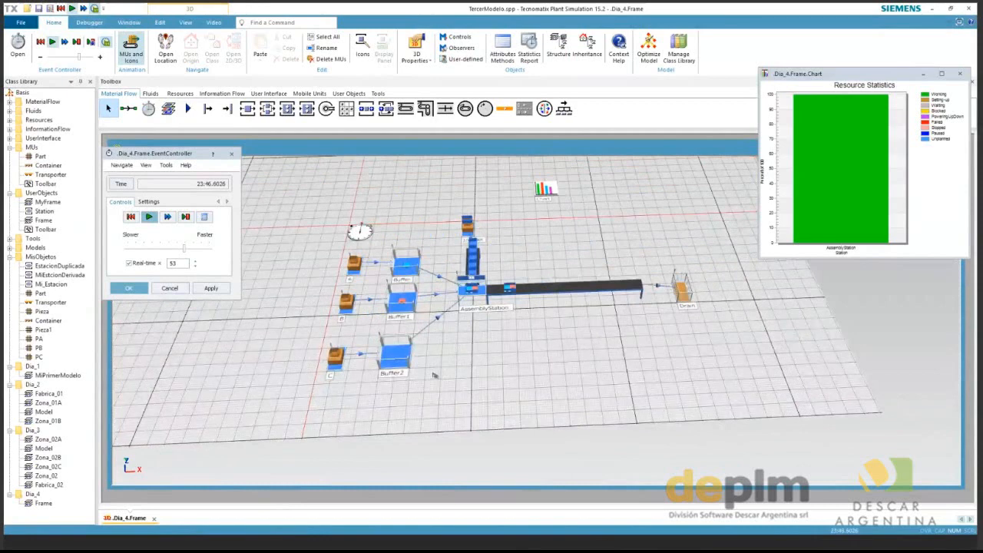
left_click(397, 355)
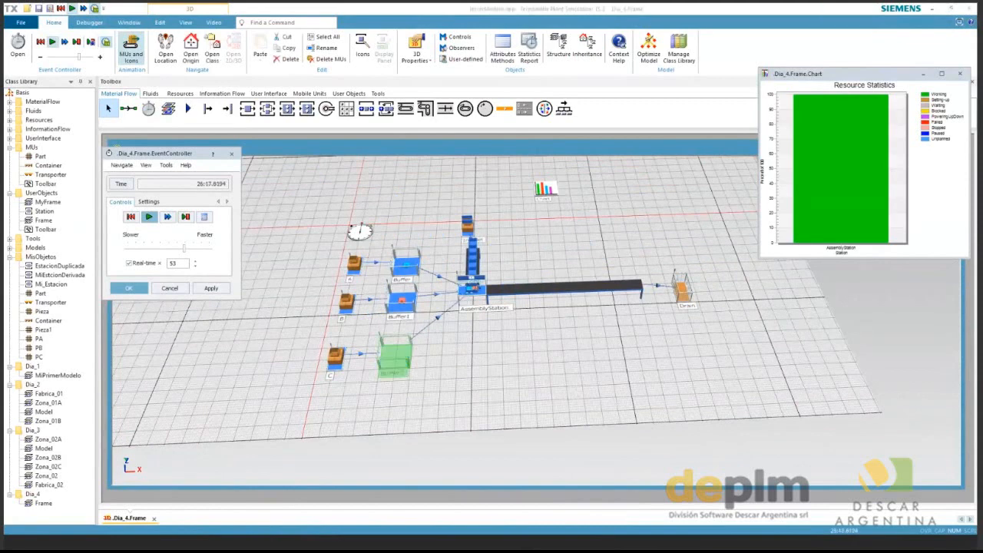
double_click(396, 356)
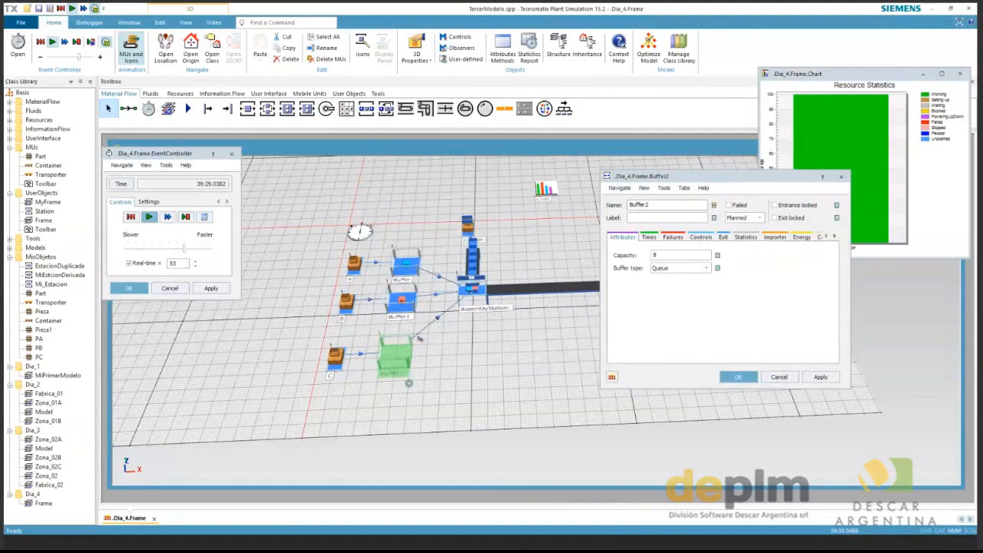
left_click_drag(409, 383, 427, 315)
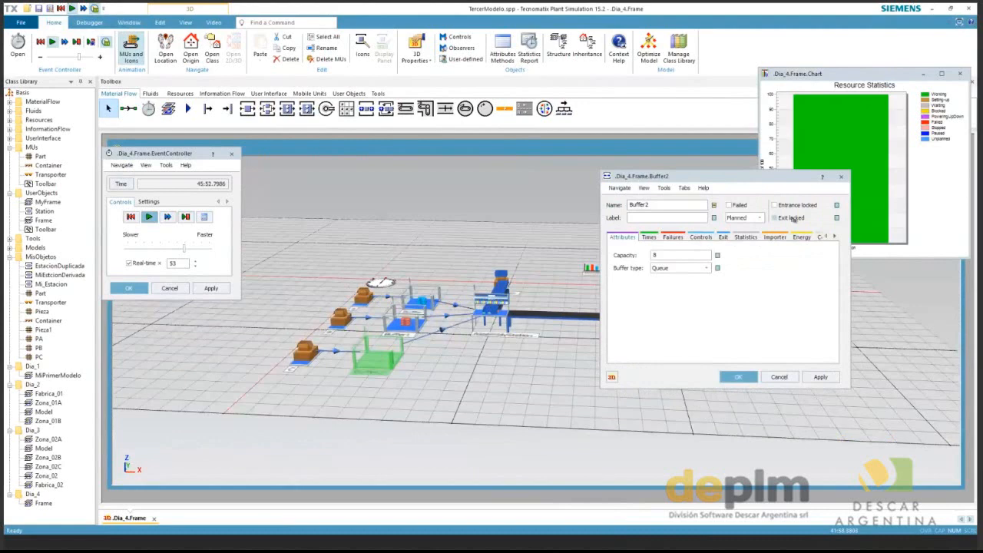
left_click(793, 218)
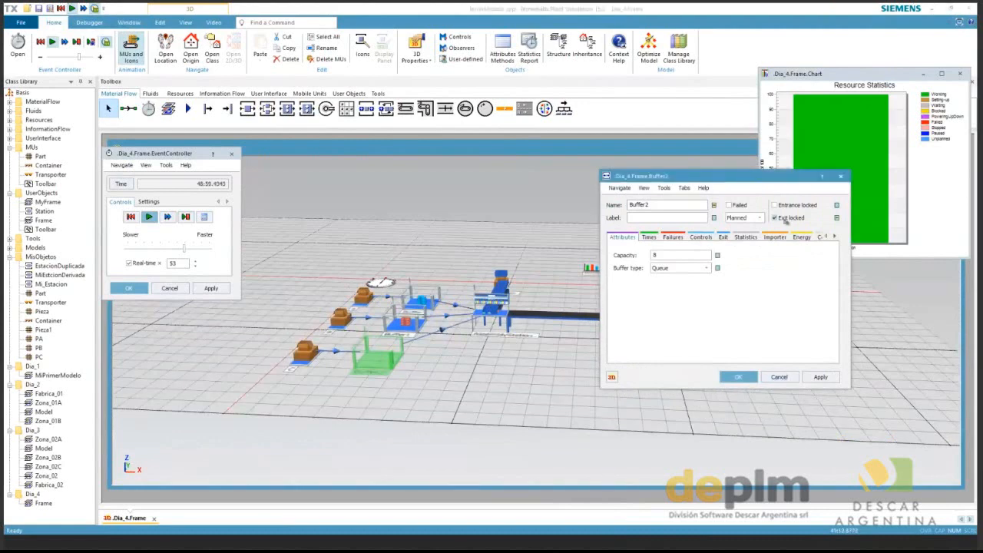
left_click(822, 376)
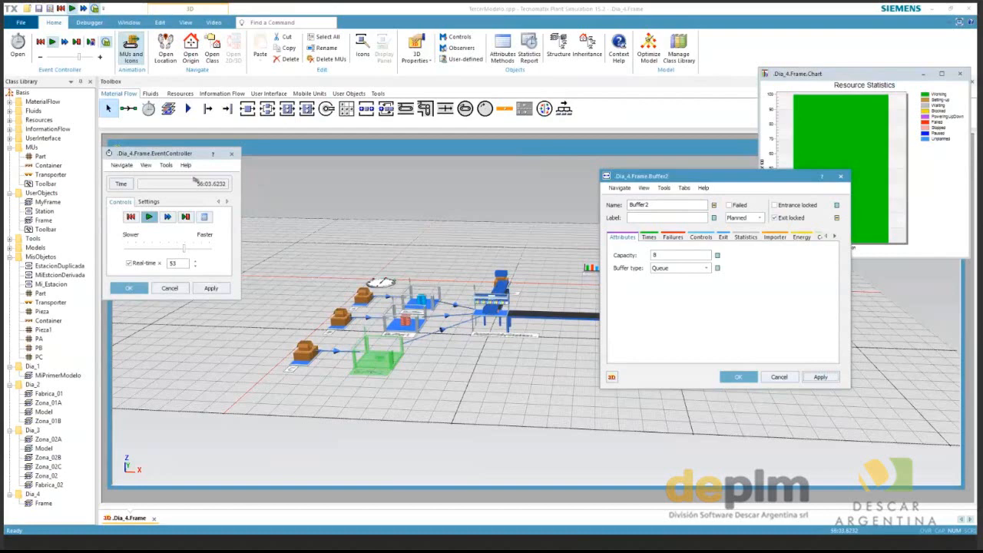
Unlock the exit of Buffer2 in the running simulation.
left_click_drag(459, 356, 441, 356)
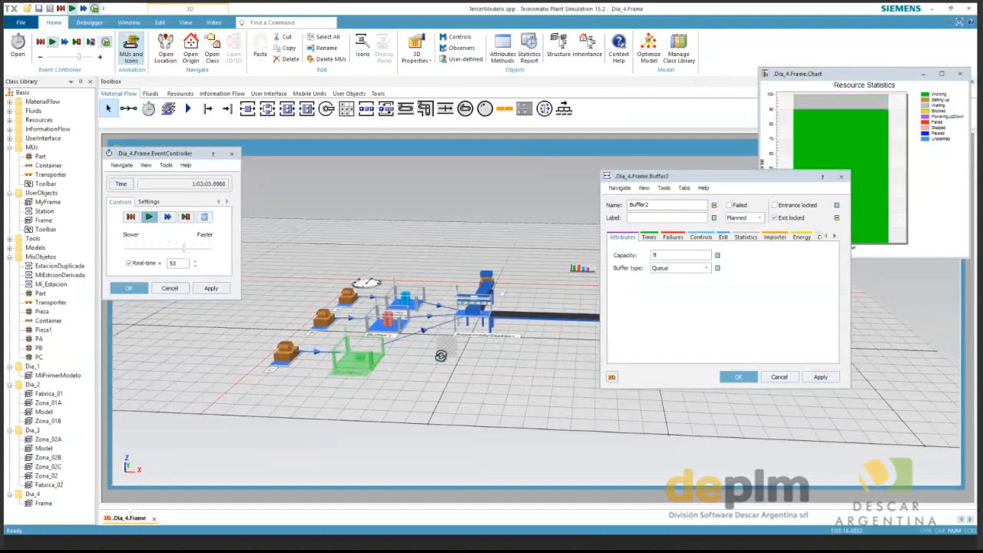
left_click_drag(440, 356, 357, 365)
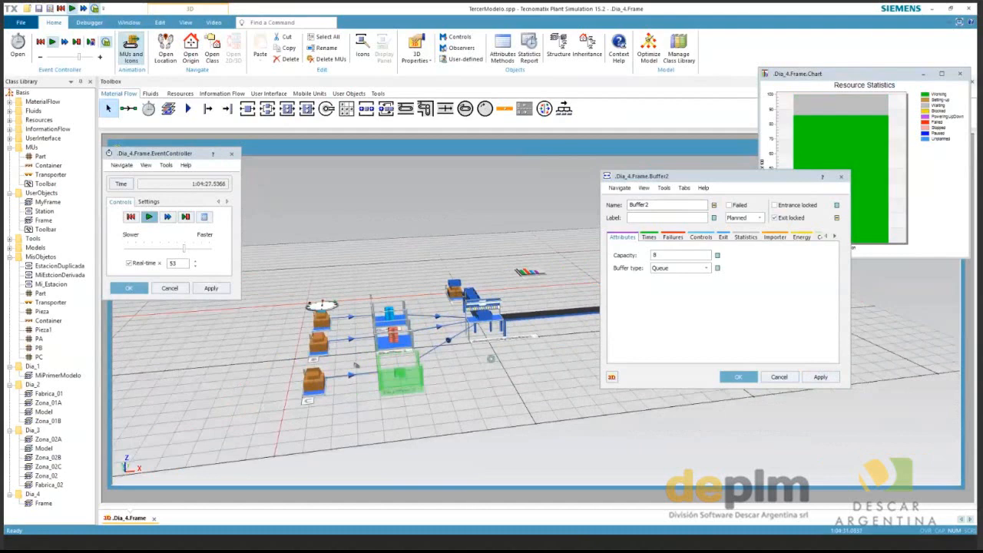
left_click_drag(355, 366, 292, 357)
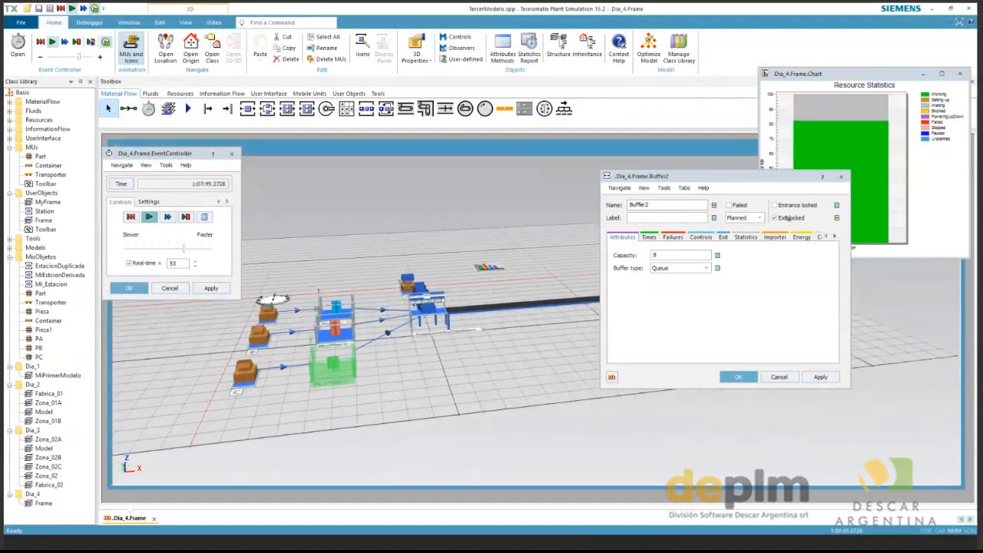
left_click(820, 377)
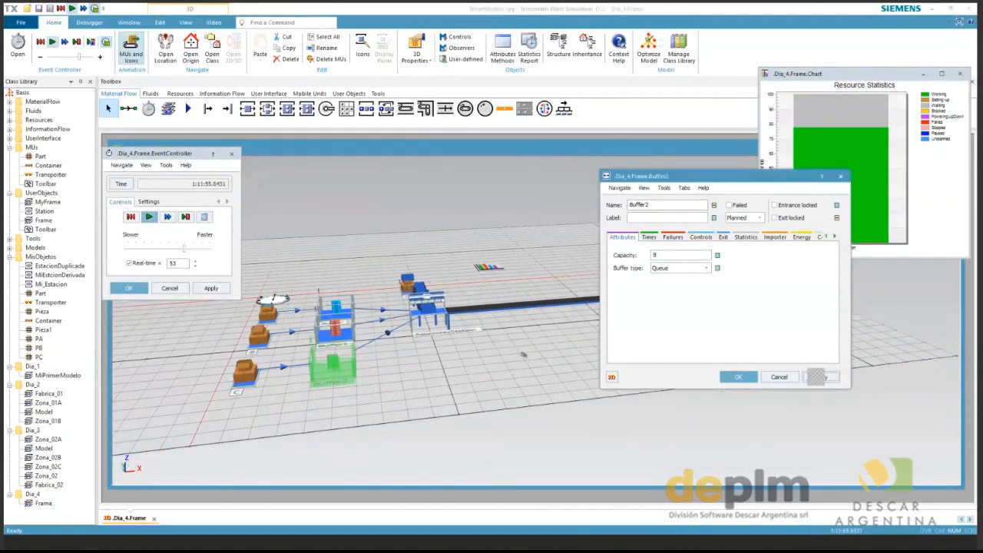
Insert a second assembly station between the outgoing conveyor and the Drain, and add it to the Resource Statistics chart.
left_click_drag(523, 354, 463, 359)
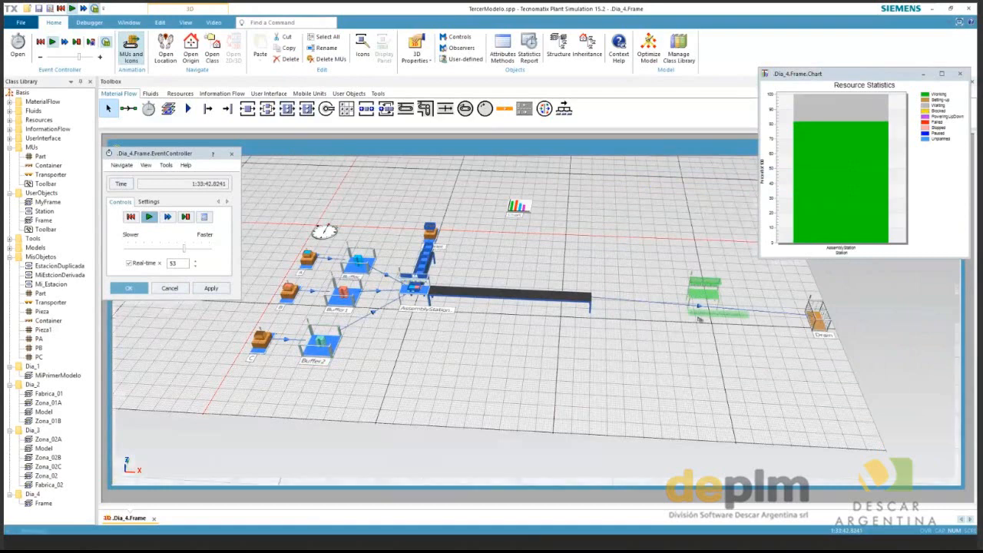
left_click(699, 319)
scroll(699, 319, "up", 5)
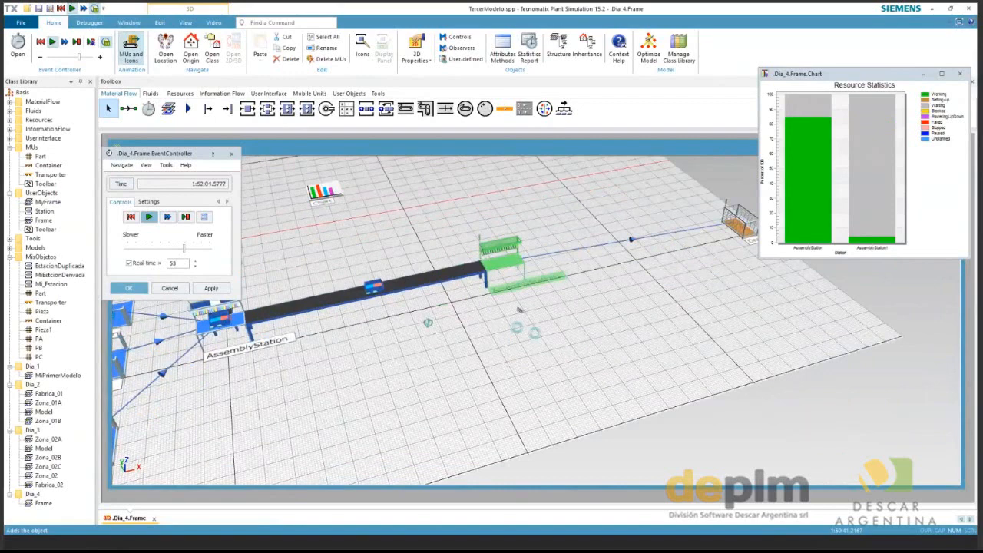
Set the processing time of AssemblyStation1 to 3:00.
left_click_drag(520, 309, 502, 316)
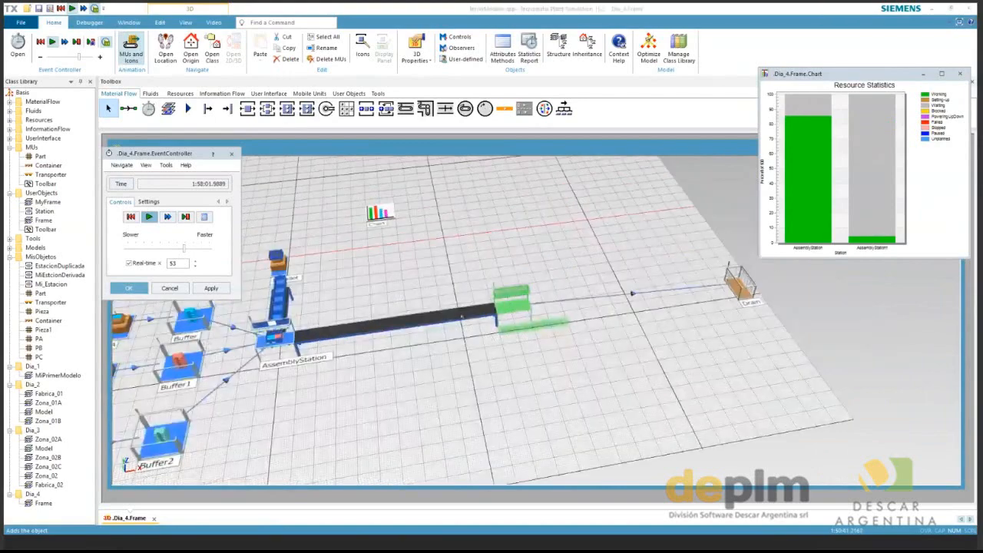
double_click(462, 317)
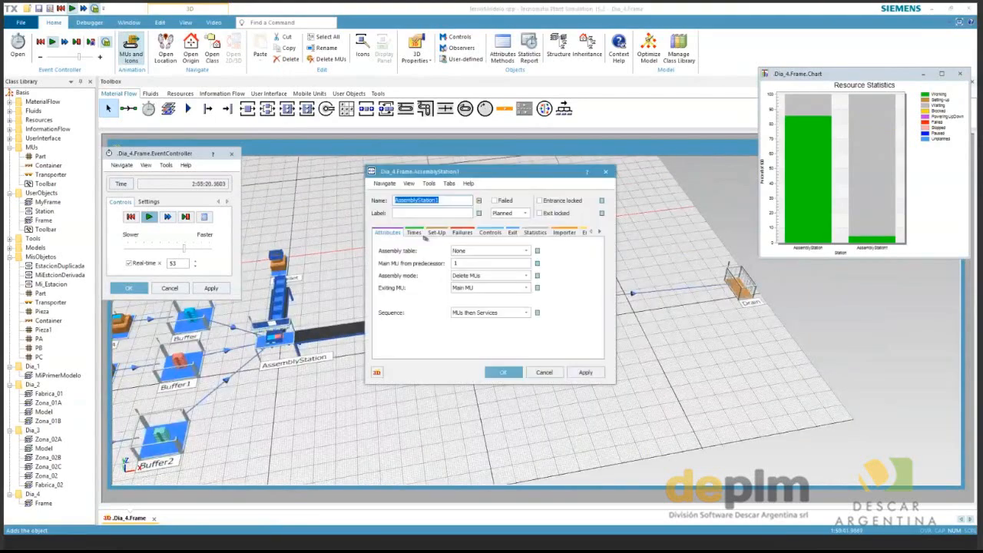
left_click(419, 233)
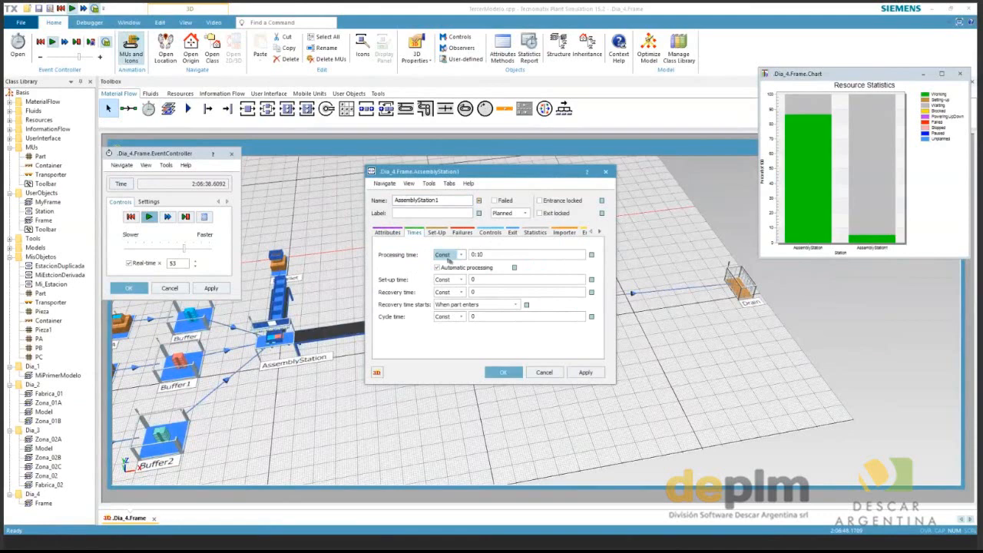
key("Tab")
type("3")
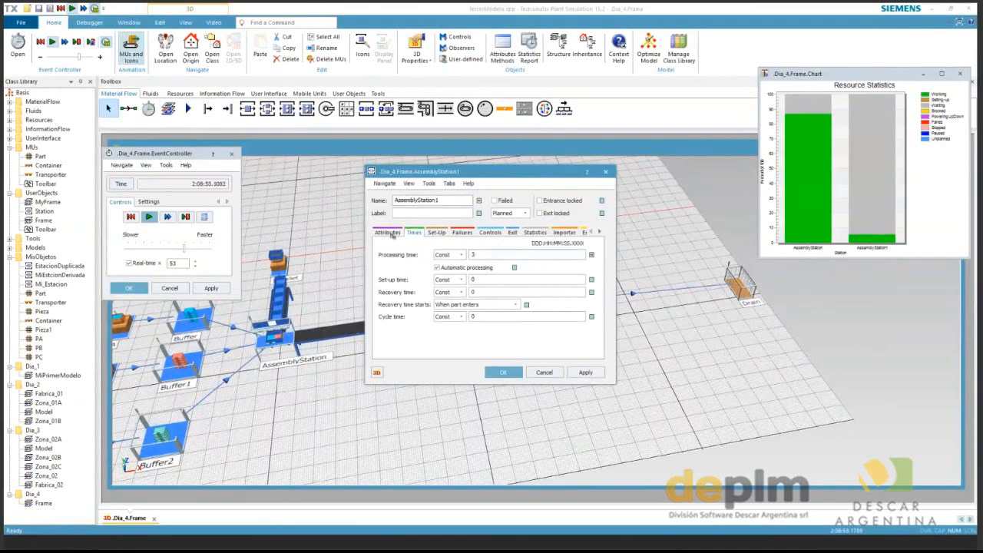
type(":00")
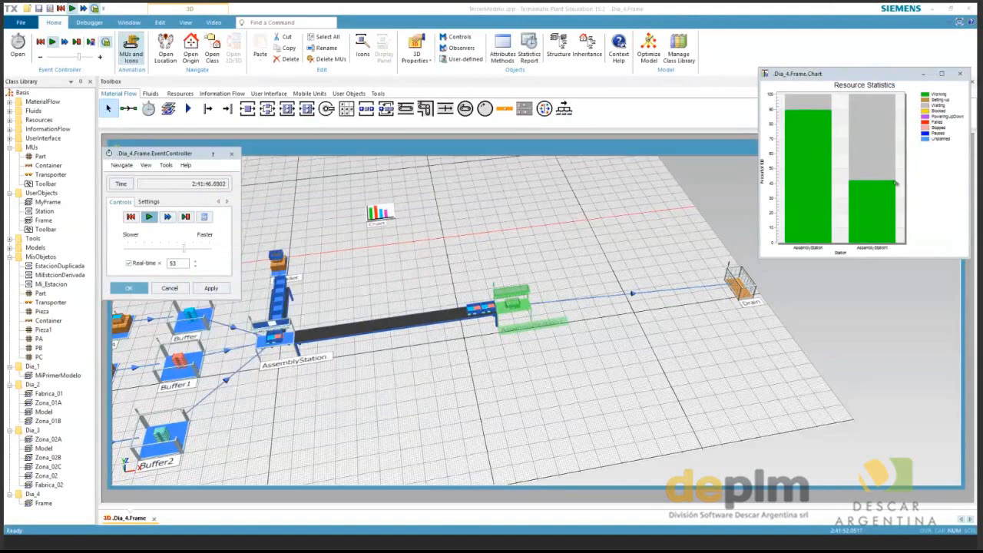
Reset the simulation, then add a Station in front of AssemblyStation1 with a belt conveyor linking the two.
double_click(275, 336)
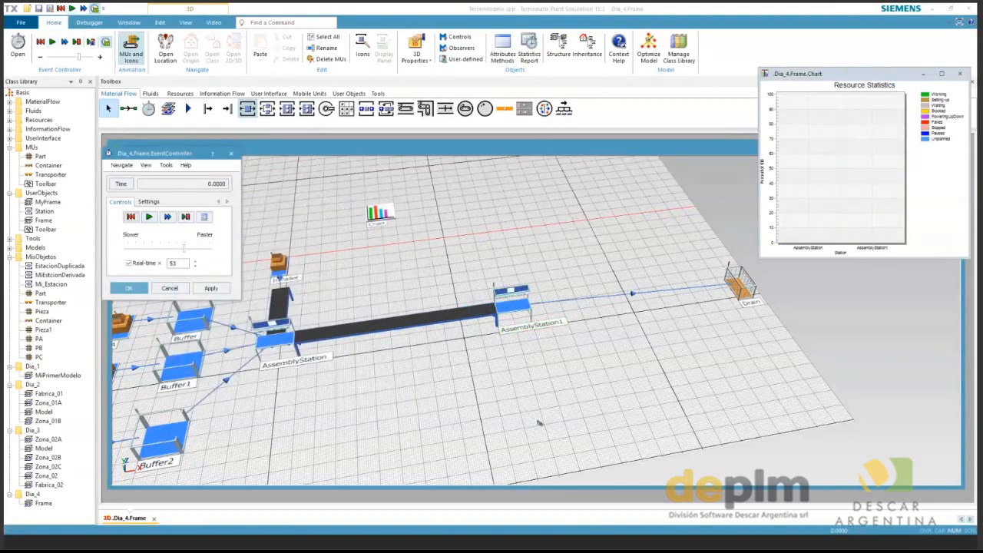
left_click(539, 423)
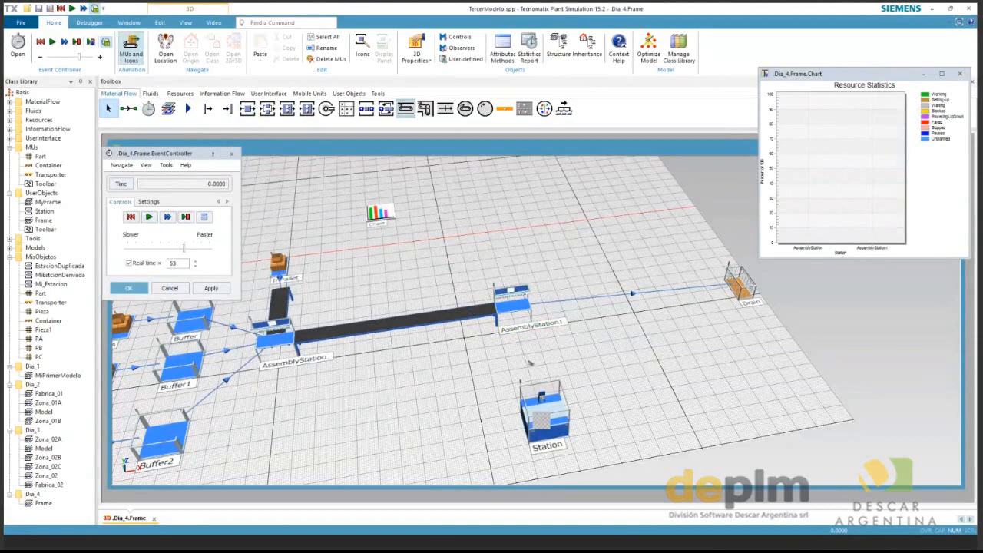
key("v")
scroll(547, 380, "down", 2)
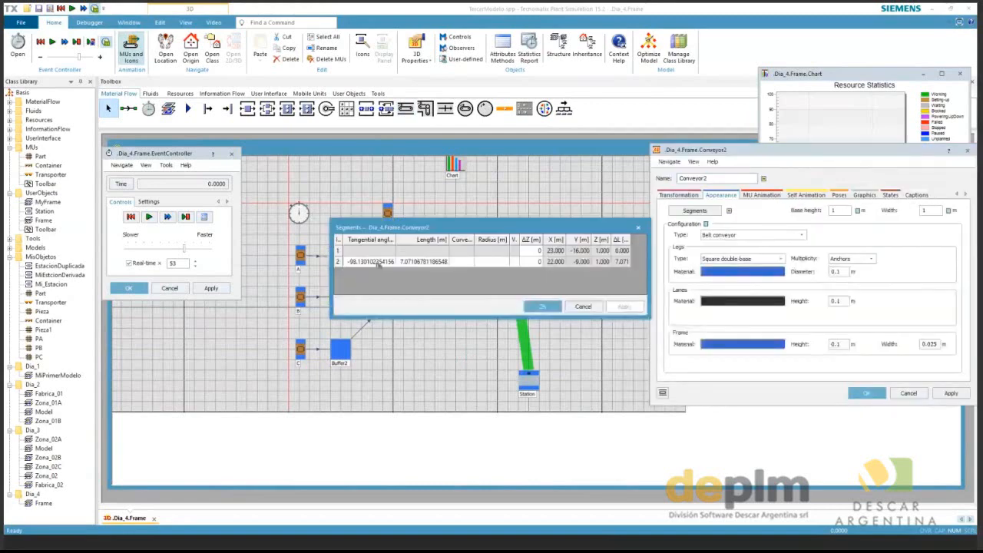
Set the new conveyor's segment to a tangential angle of -90 and a length of 7 m.
type("-90")
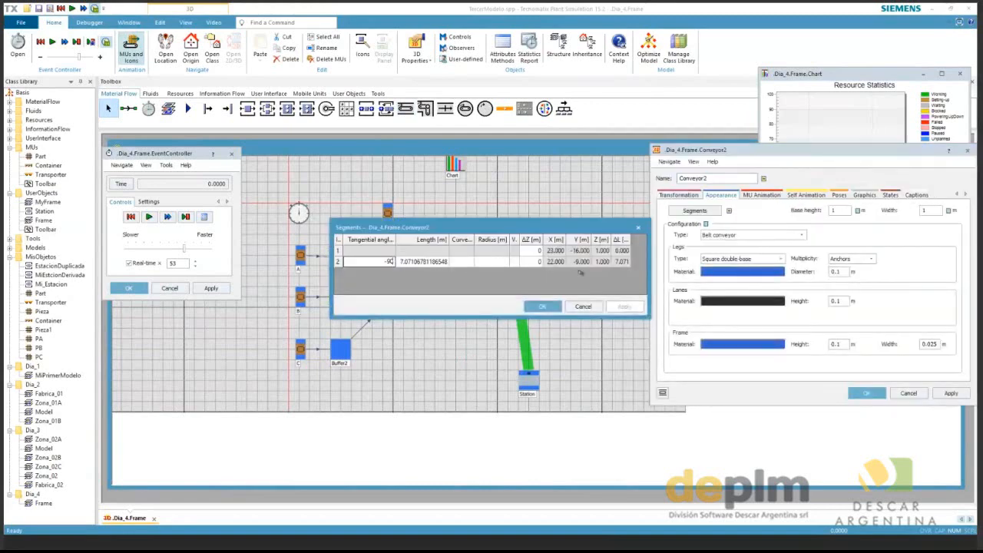
left_click(415, 262)
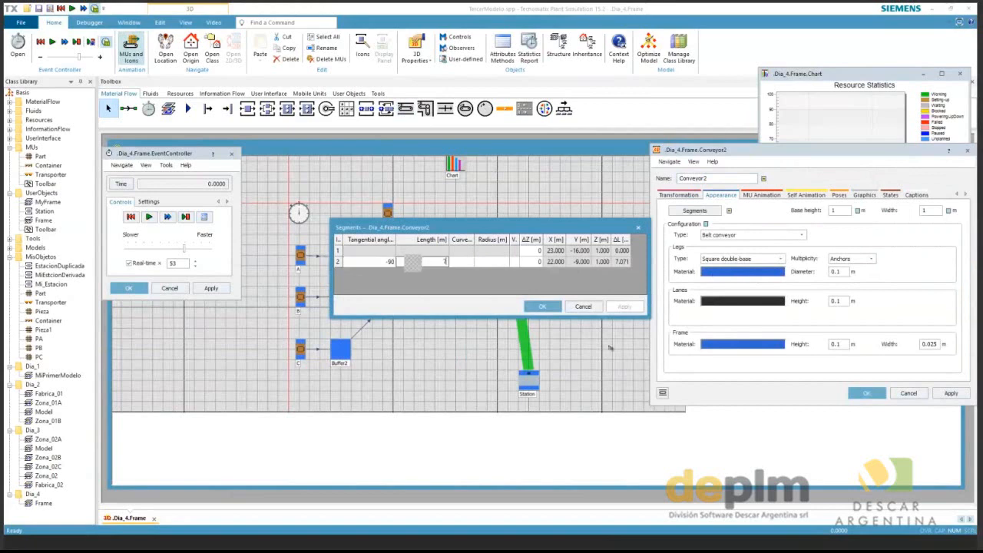
type("3")
key("Return")
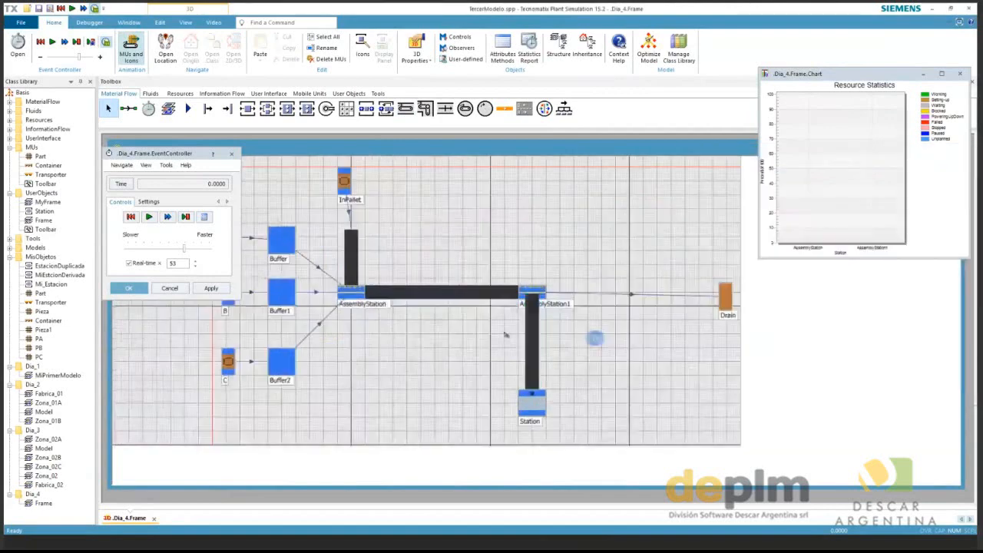
Reposition the new conveyor and the Station so they form a line running into AssemblyStation1.
scroll(552, 390, "up", 2)
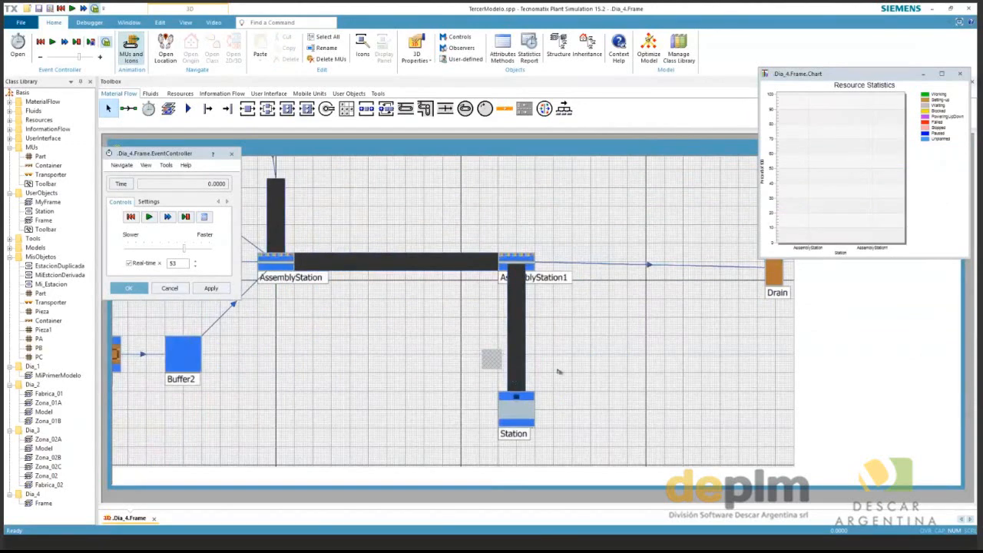
left_click(663, 335)
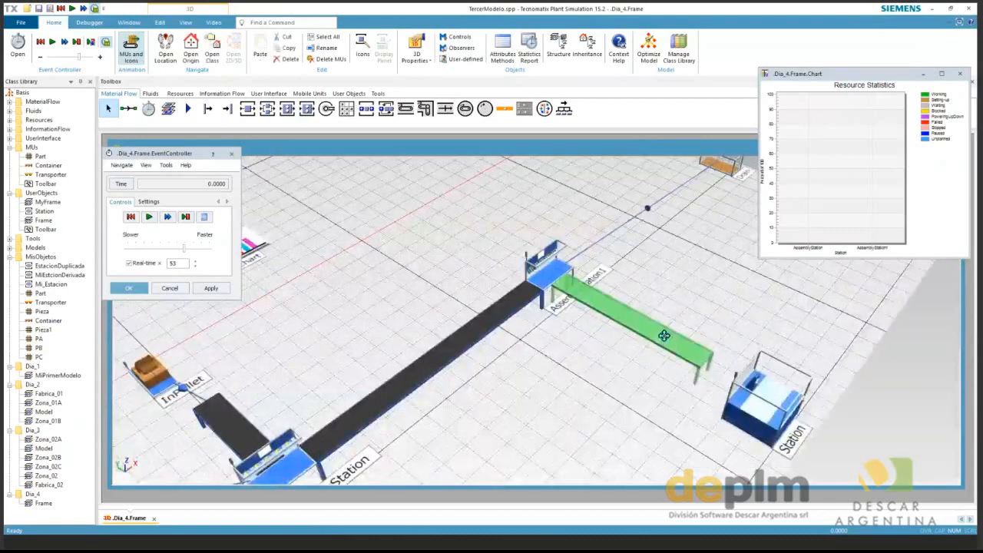
left_click_drag(665, 336, 683, 343)
left_click_drag(766, 421, 752, 413)
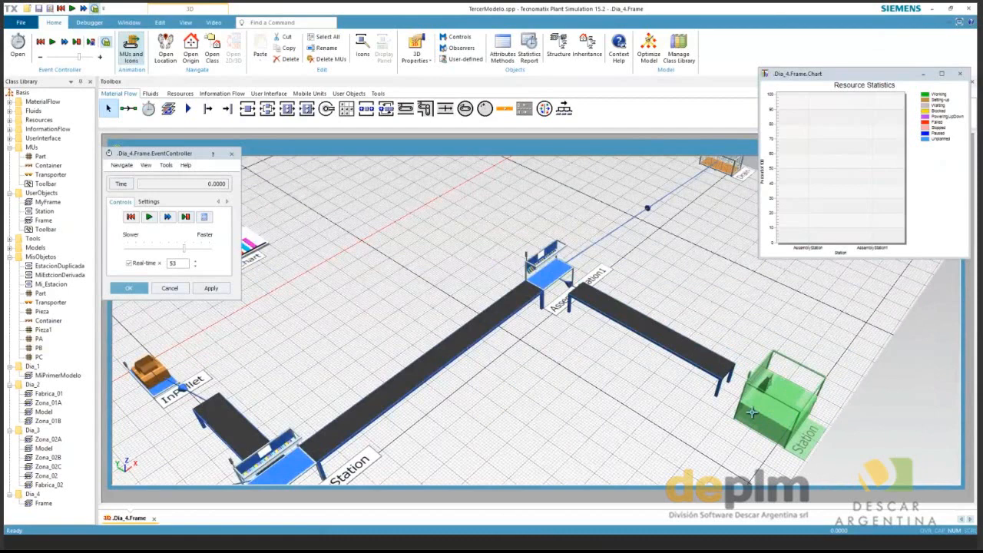
left_click(693, 381)
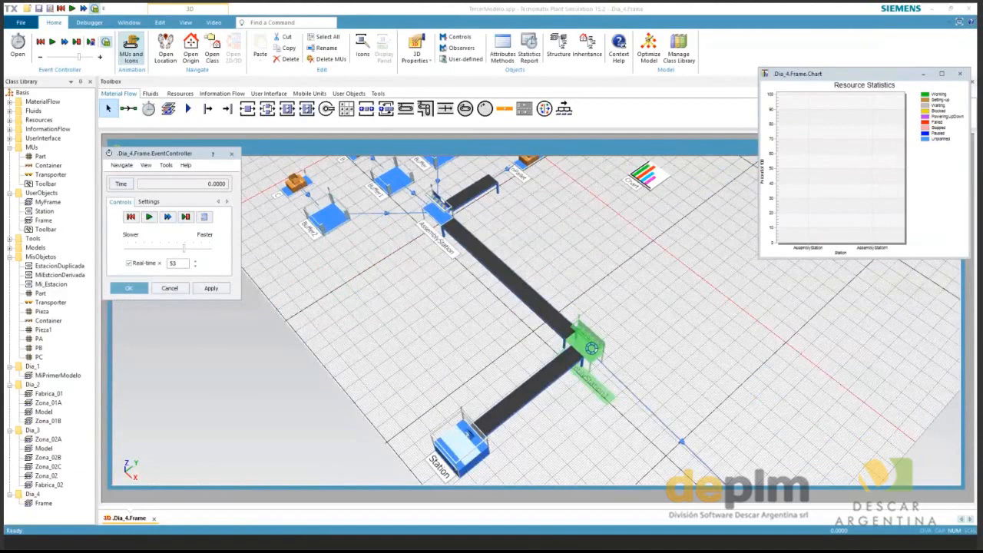
Change the assembly mode of AssemblyStation1.
double_click(592, 348)
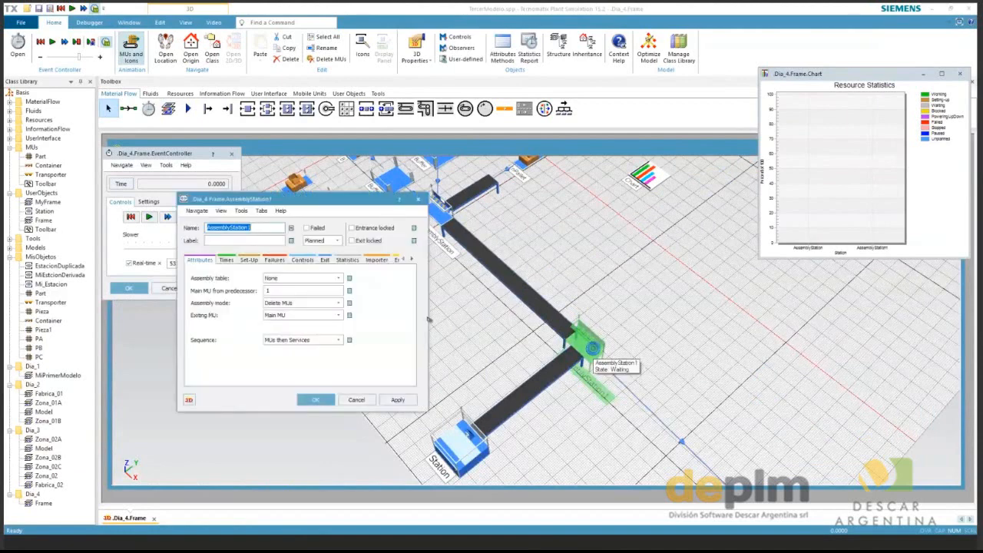
left_click(301, 302)
left_click(292, 312)
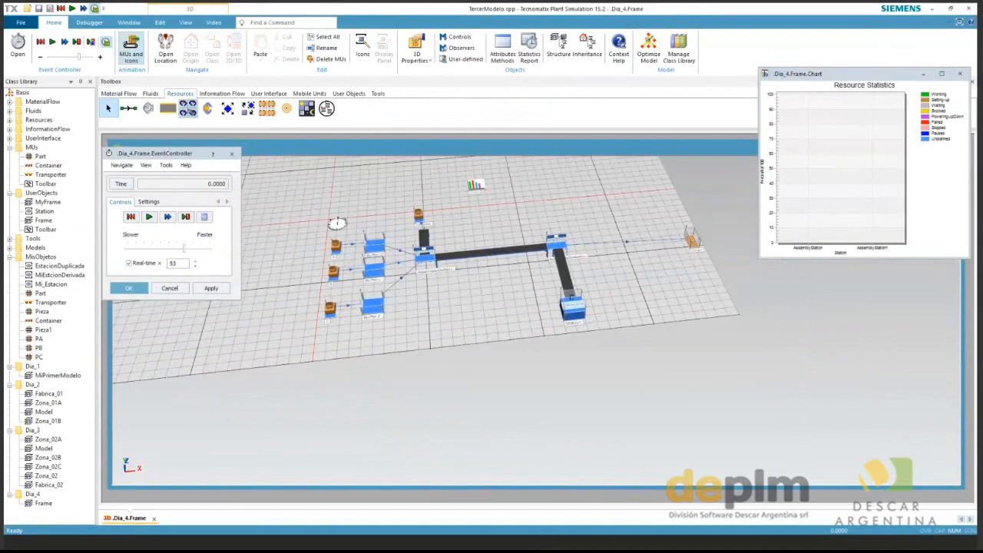
Insert a WorkerPool and a Broker side by side in the free area beyond the Station.
left_click(188, 109)
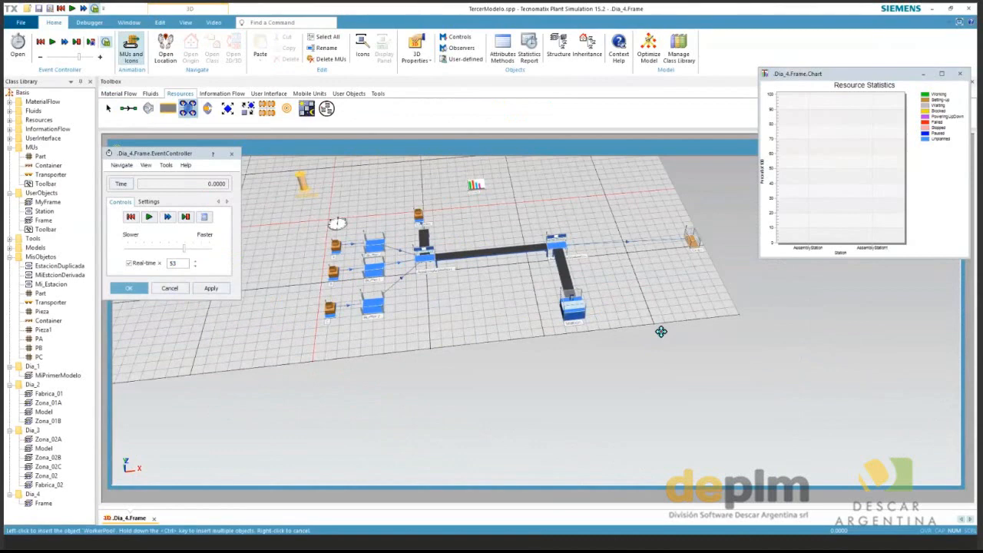
left_click(661, 331)
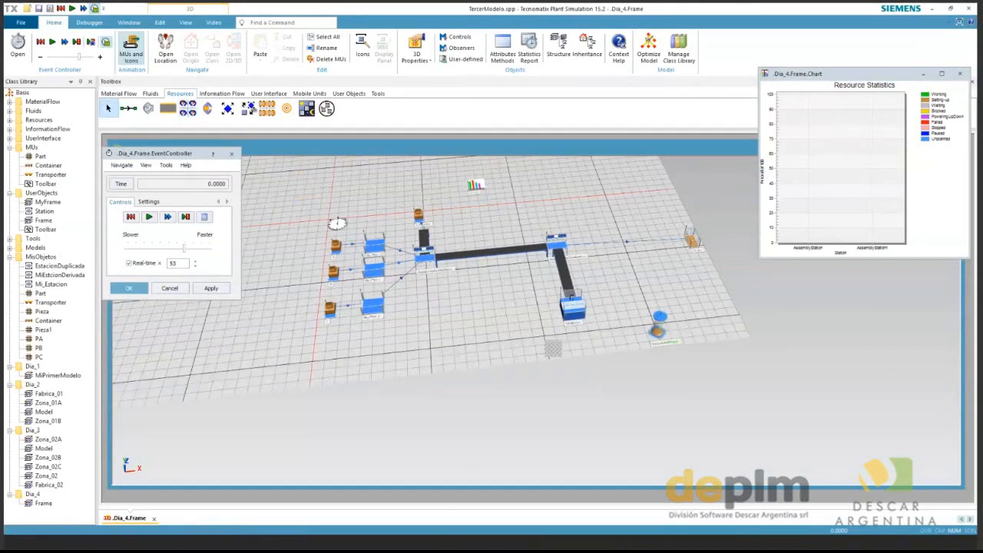
left_click(254, 108)
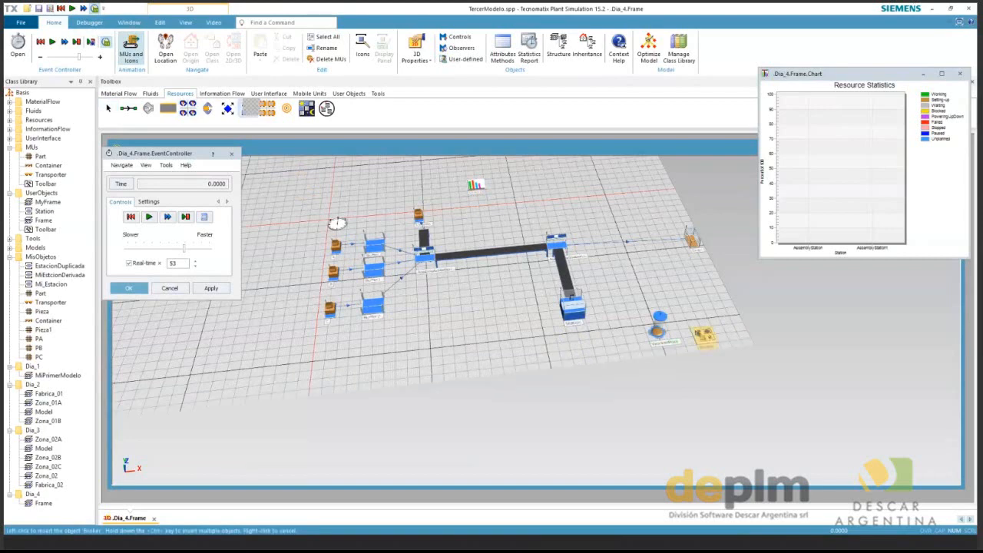
left_click(695, 332)
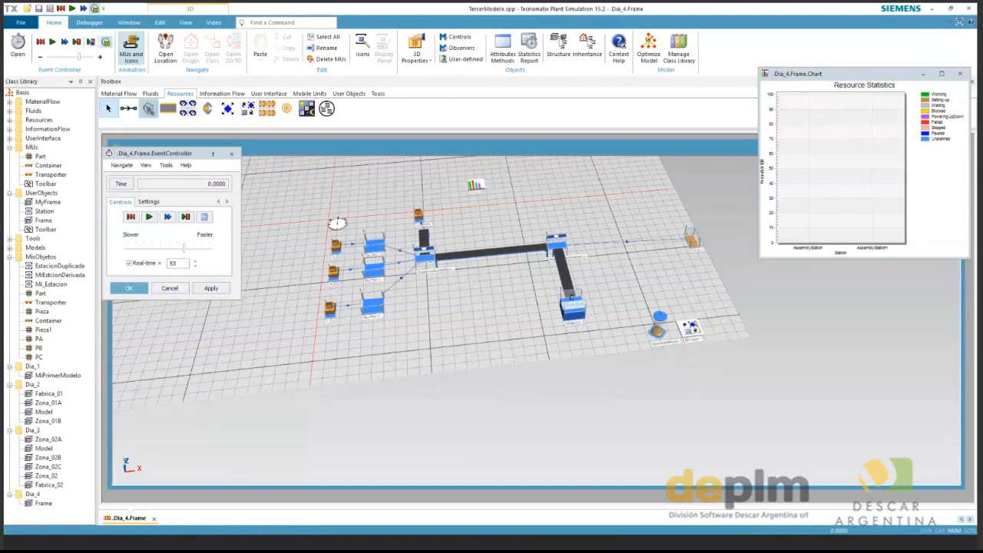
Insert a Workplace in front of the Station and check which station it is assigned to.
left_click(149, 109)
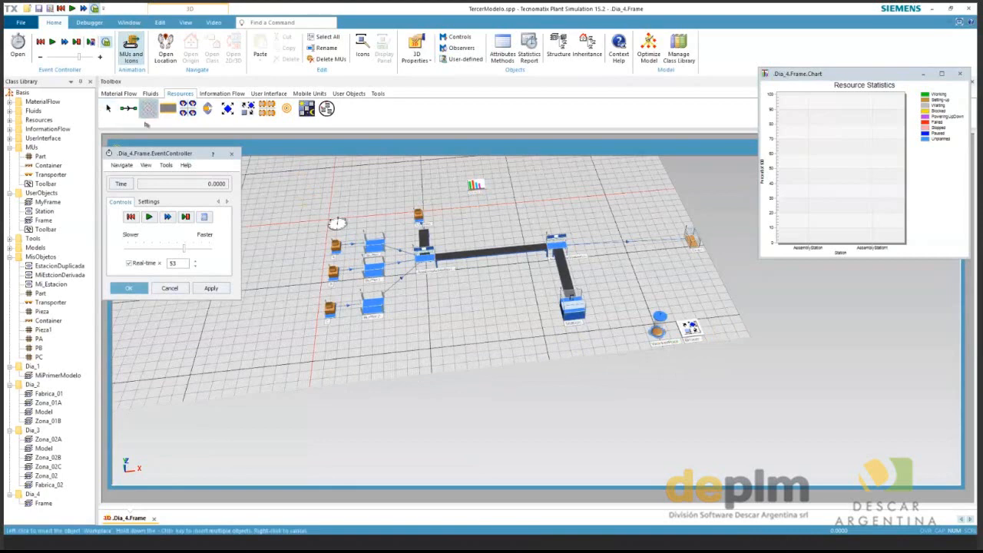
left_click(574, 330)
scroll(584, 315, "up", 3)
scroll(596, 294, "up", 3)
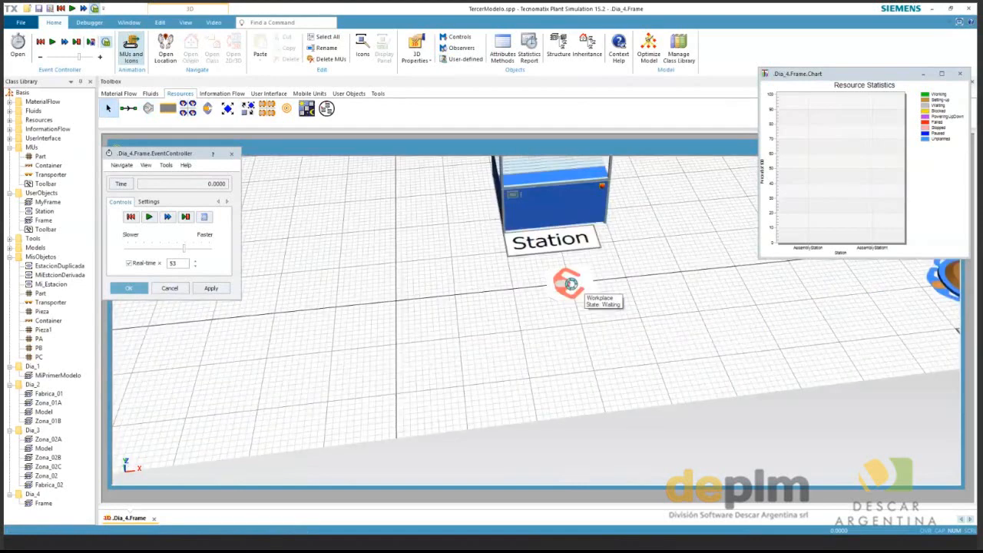
double_click(570, 284)
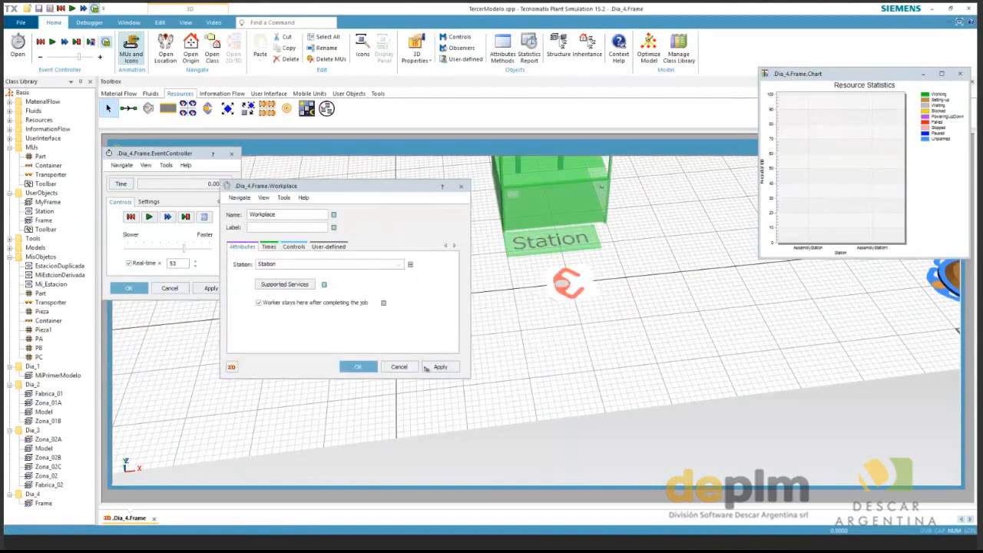
left_click(430, 368)
key("Escape")
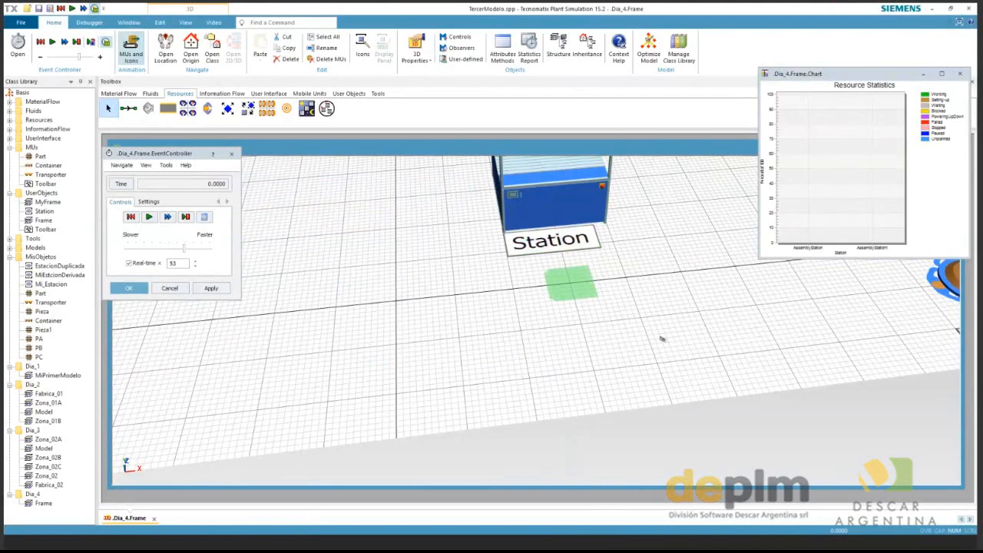
Rotate the Workplace so that it faces the Station.
left_click(659, 338)
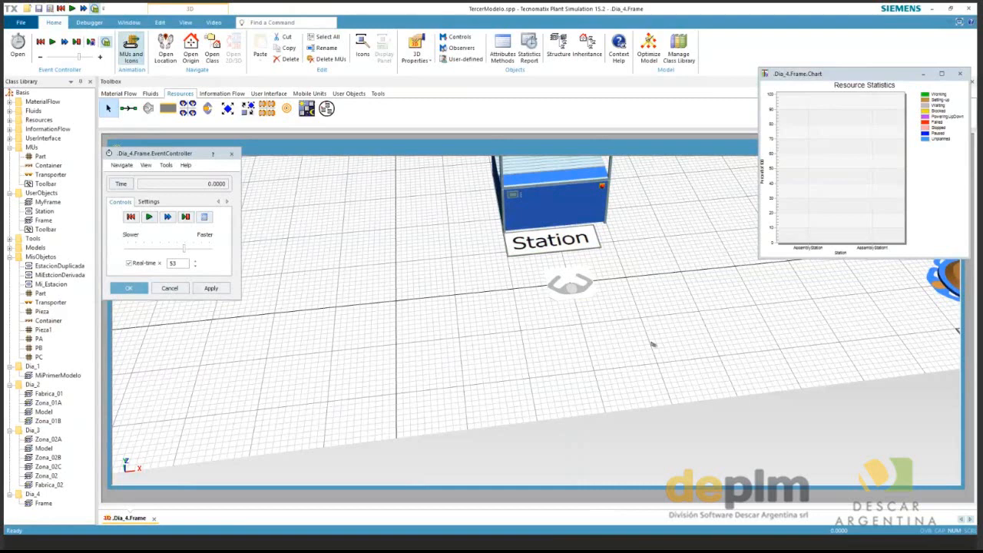
scroll(652, 345, "down", 3)
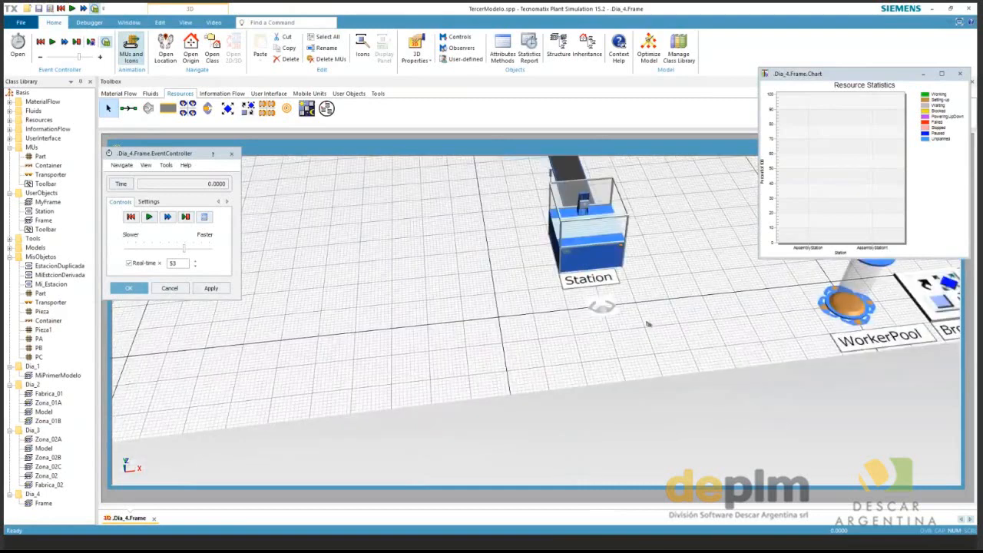
left_click(649, 324)
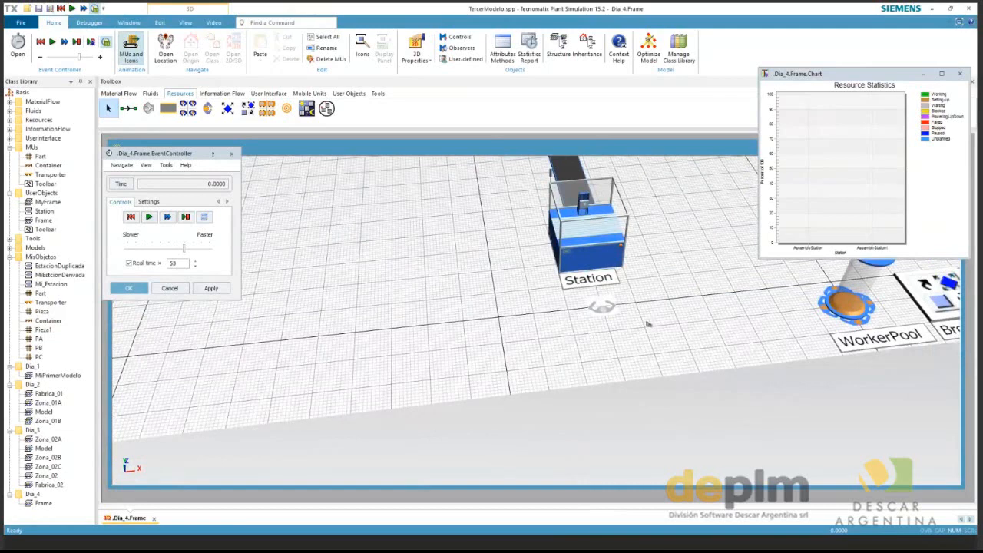
Insert a Source named D in the open area in front of Buffer2 and place a Workplace beside it.
scroll(648, 324, "down", 3)
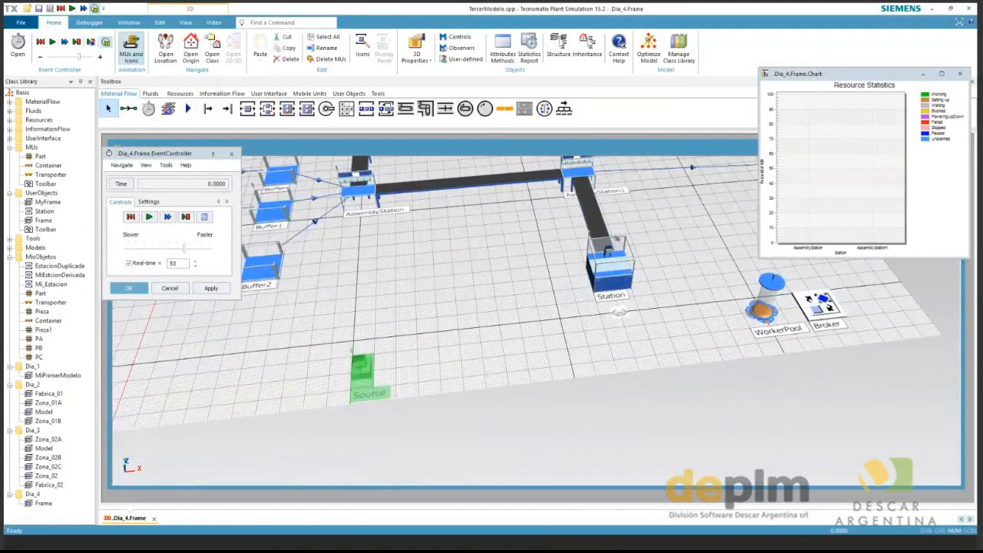
scroll(398, 346, "down", 2)
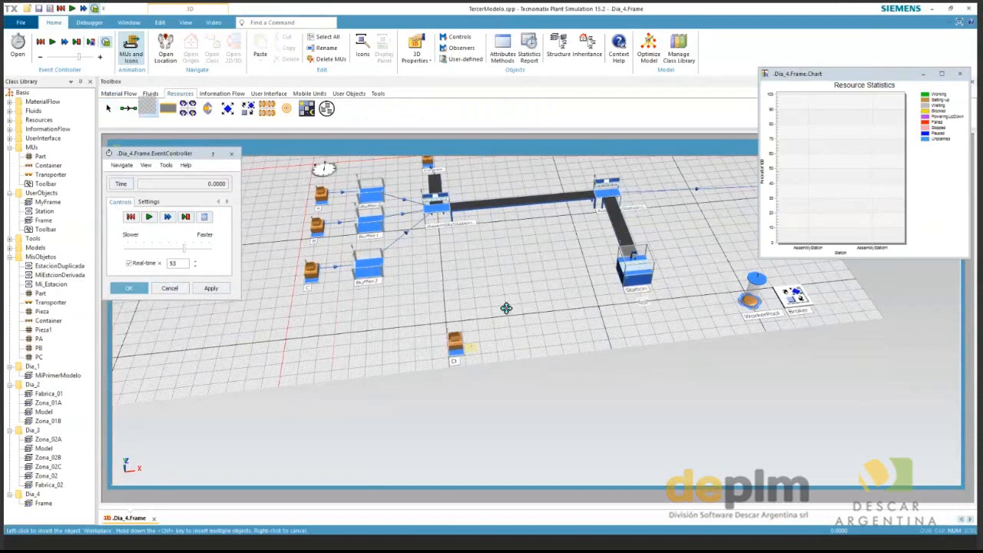
left_click(471, 348)
scroll(468, 353, "up", 5)
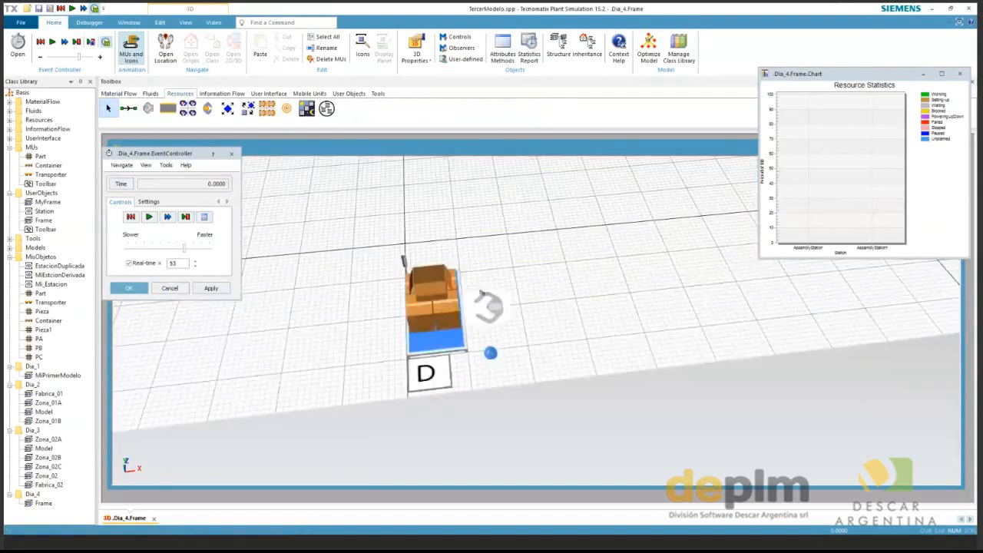
scroll(547, 328, "down", 5)
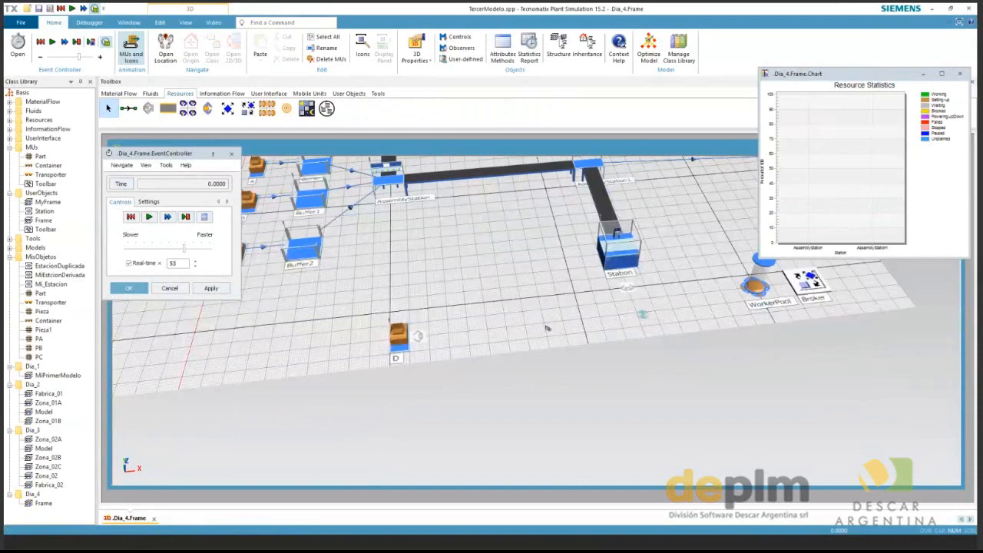
Review the transport importer settings of source D and reopen the source's properties.
left_click(407, 362)
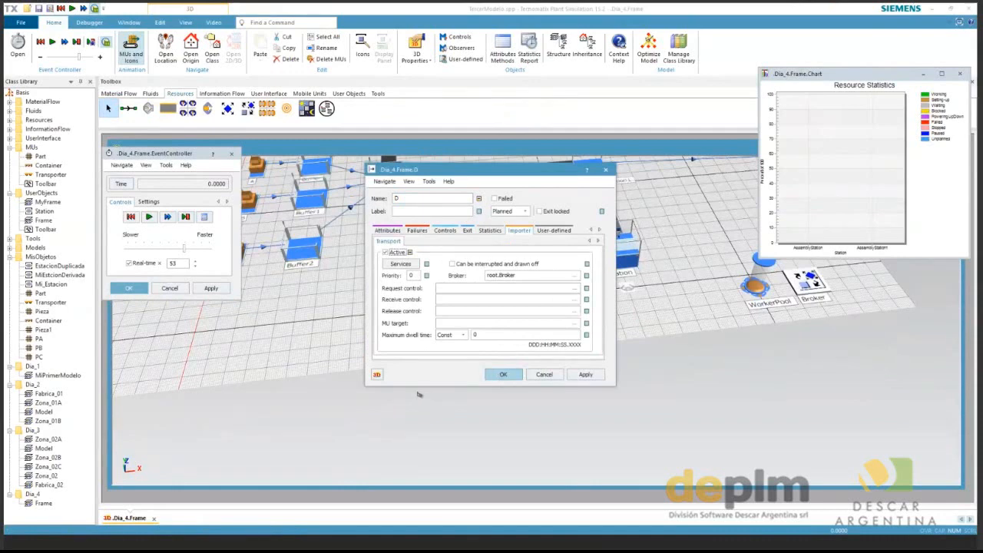
key("Escape")
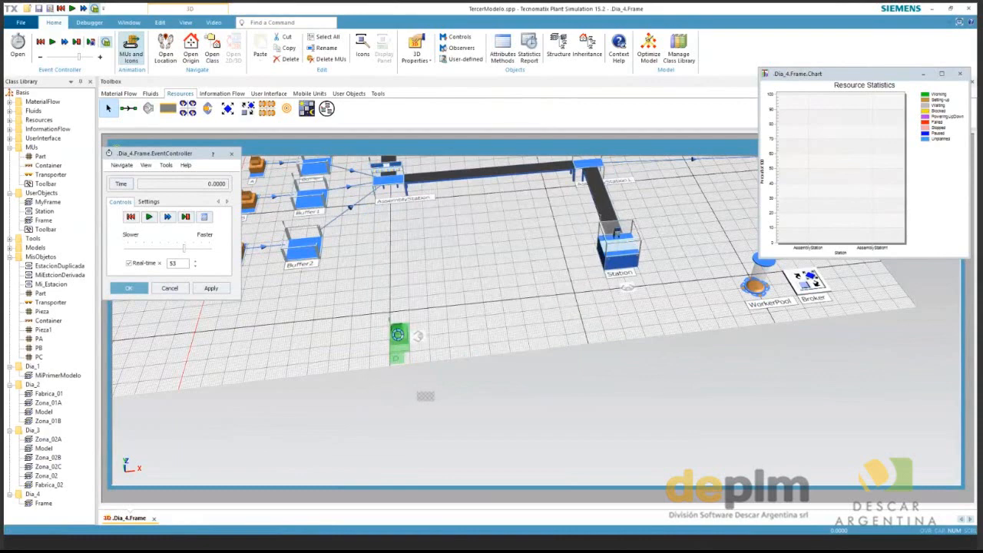
double_click(399, 336)
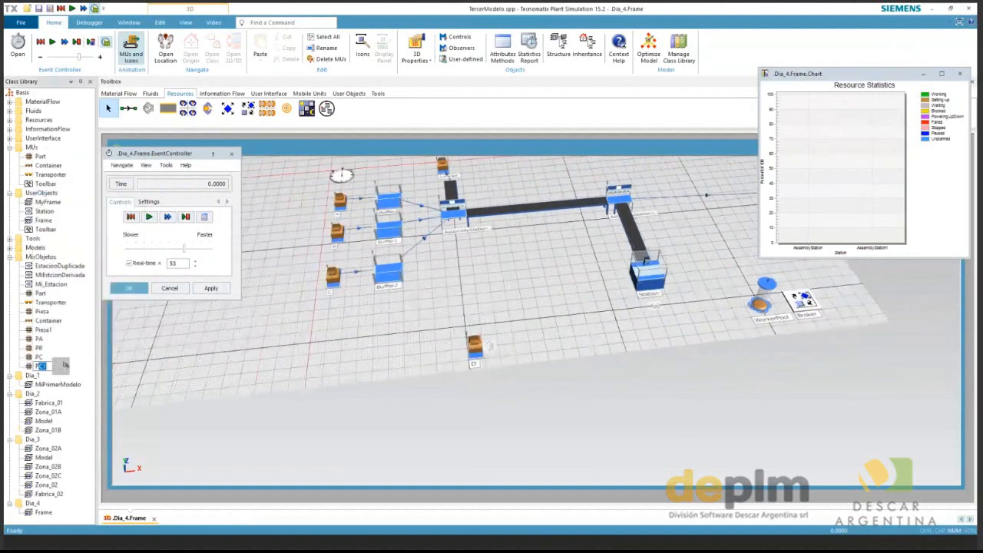
Name the duplicate of PC in MisObjetos PD, check its 3D properties and assign the part to source D.
right_click(40, 367)
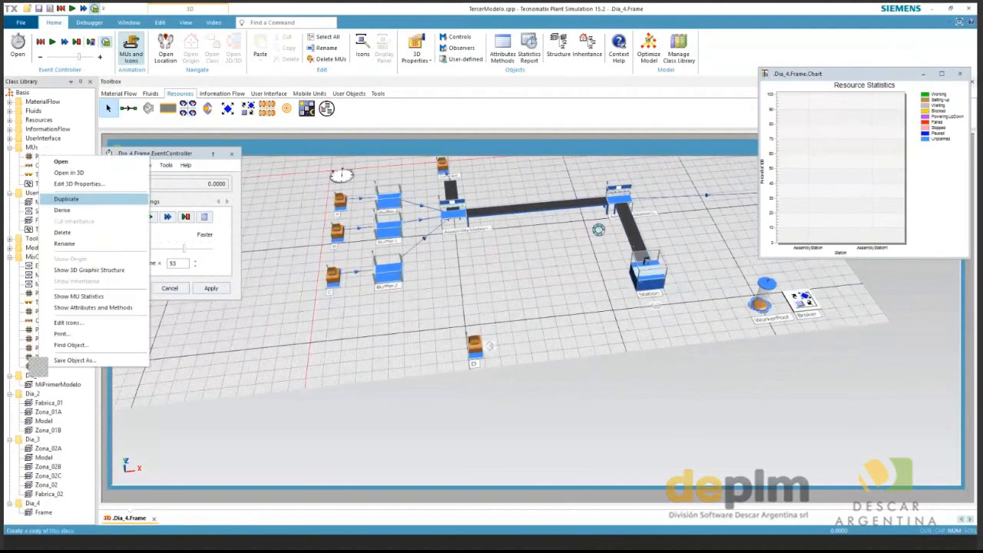
left_click(591, 227)
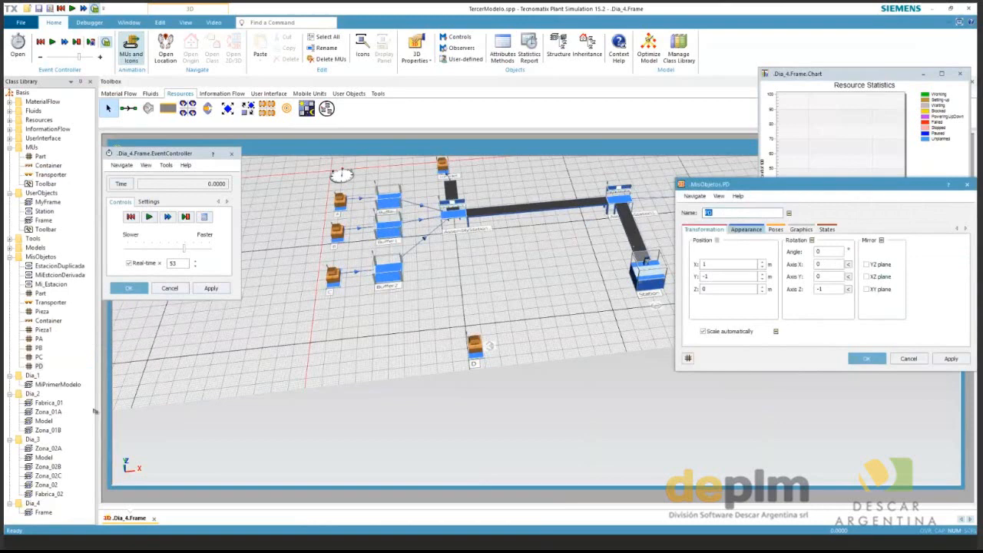
left_click_drag(94, 409, 439, 344)
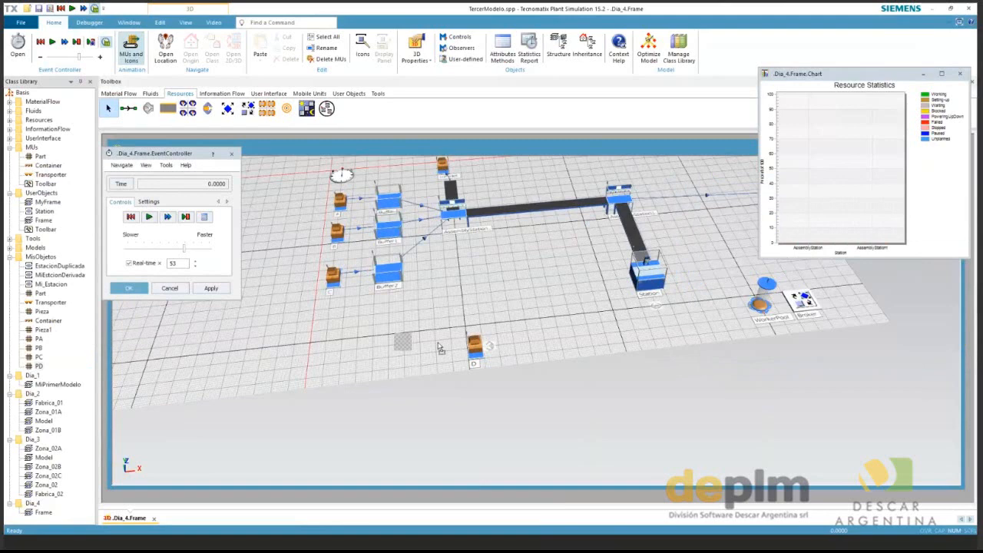
left_click_drag(439, 345, 476, 354)
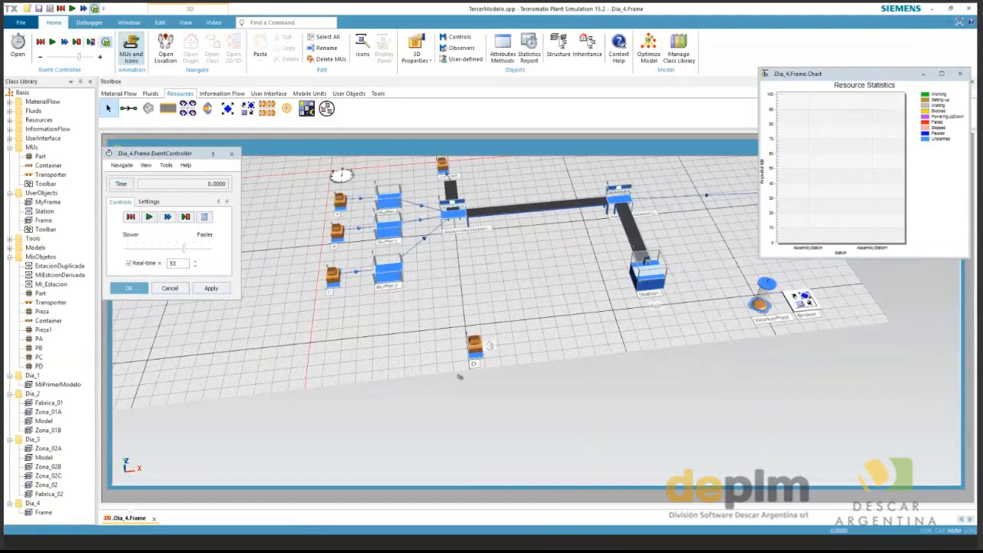
Run the simulation to watch the worker at the Station, and reset it.
key("F5")
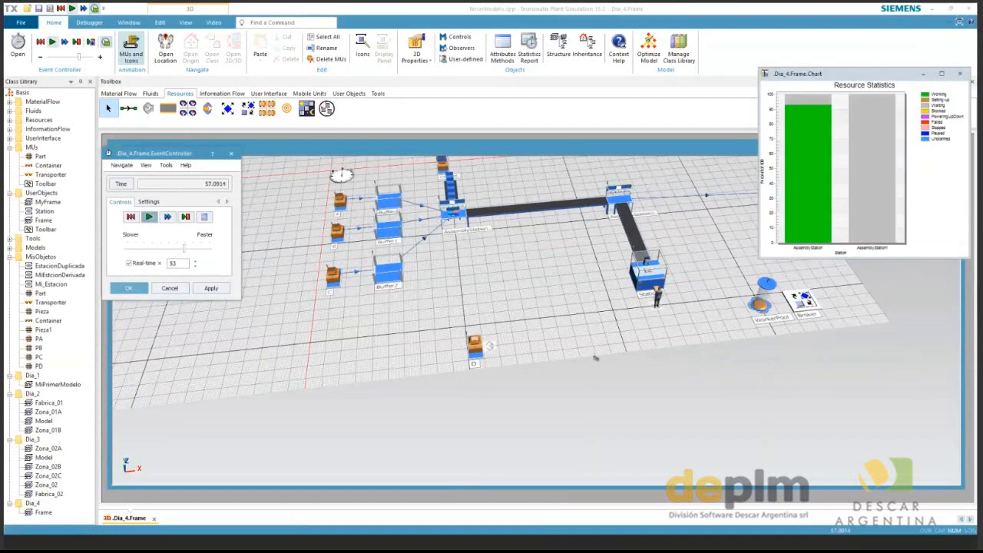
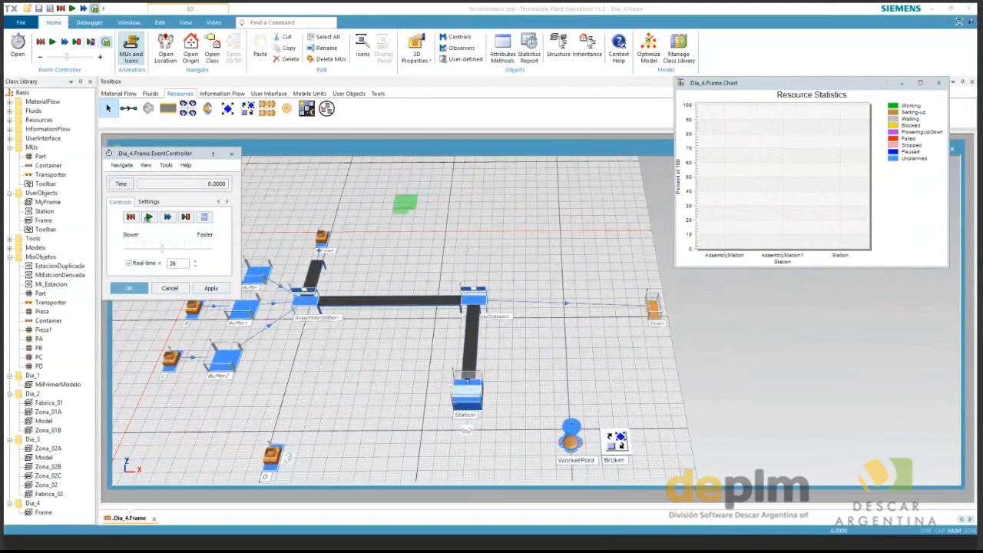
left_click(150, 218)
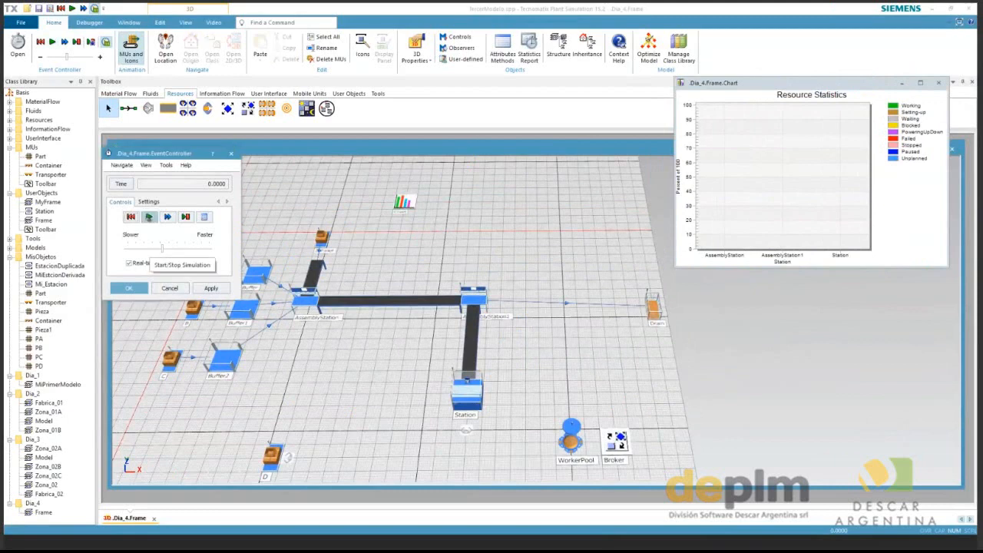
left_click(150, 218)
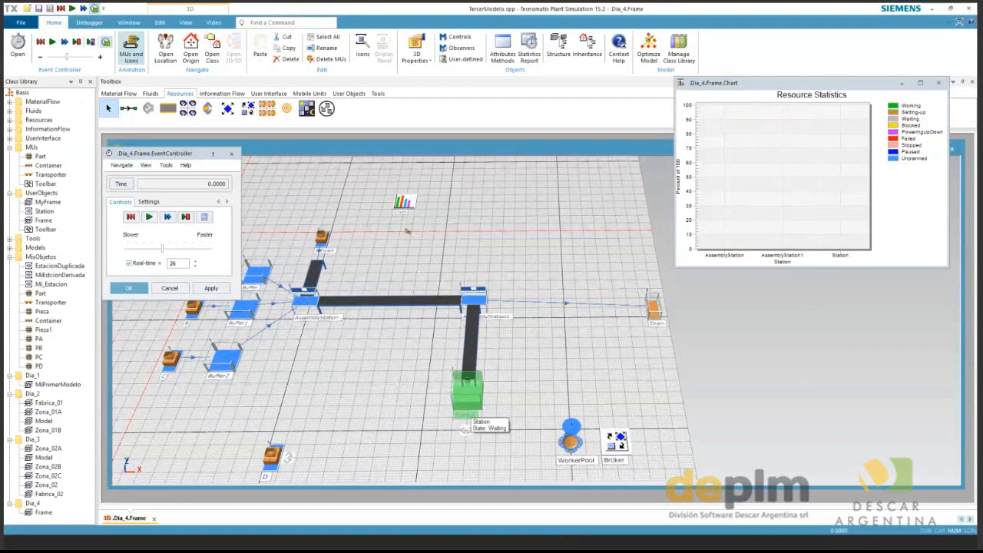
Move the Drain farther away from AssemblyStation1 and delete the connector between the two.
left_click(407, 231)
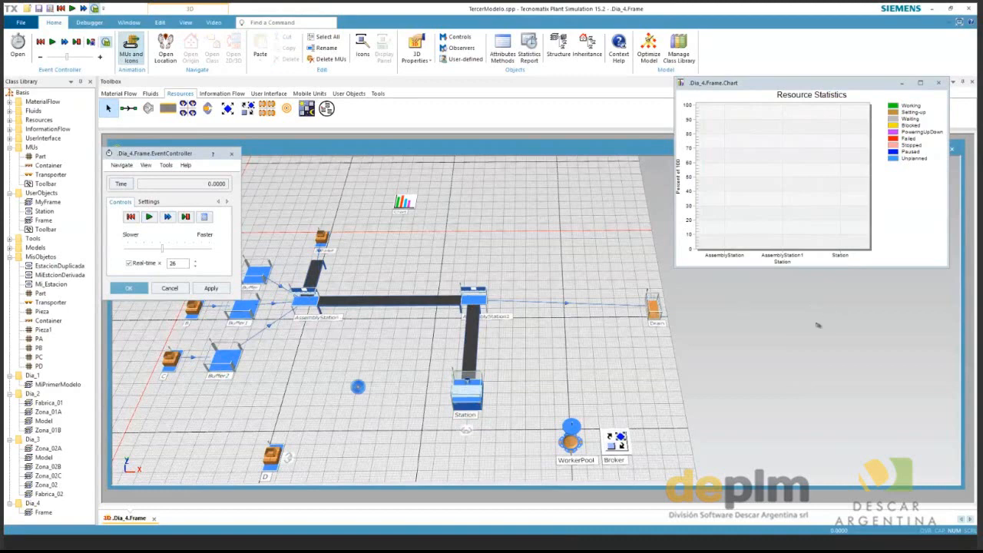
left_click_drag(653, 310, 819, 325)
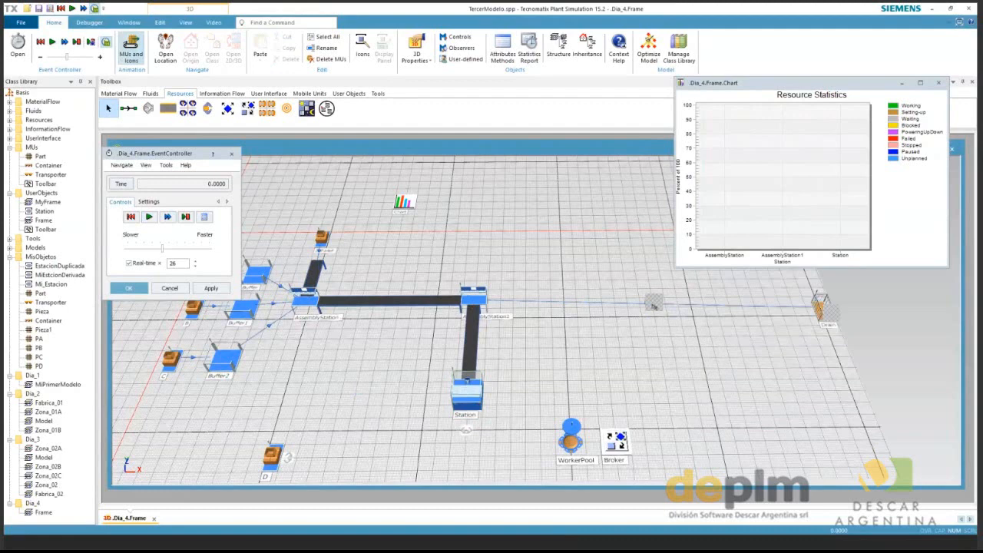
left_click(653, 305)
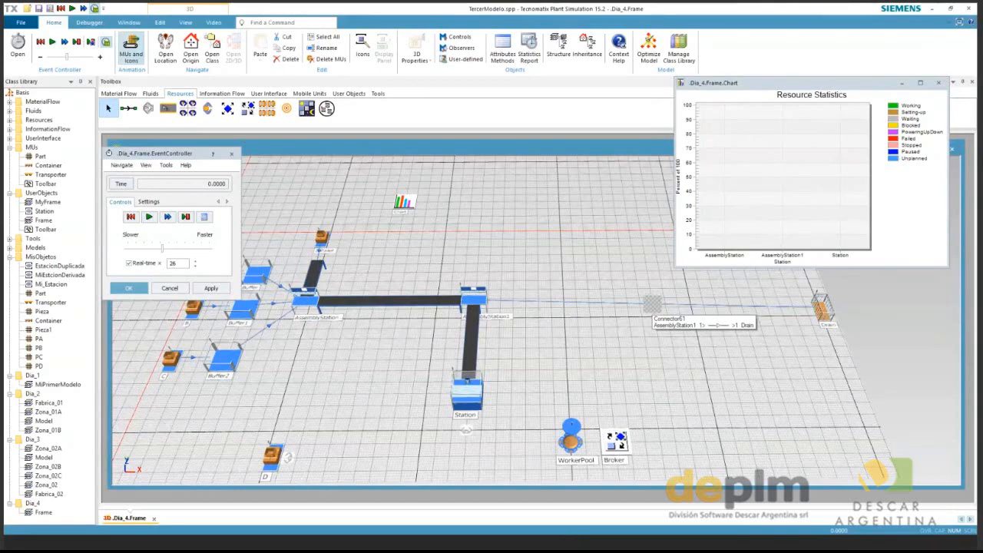
Draw a straight conveyor from AssemblyStation1 towards the Drain and insert a DismantleStation at its end.
left_click(166, 108)
left_click(485, 301)
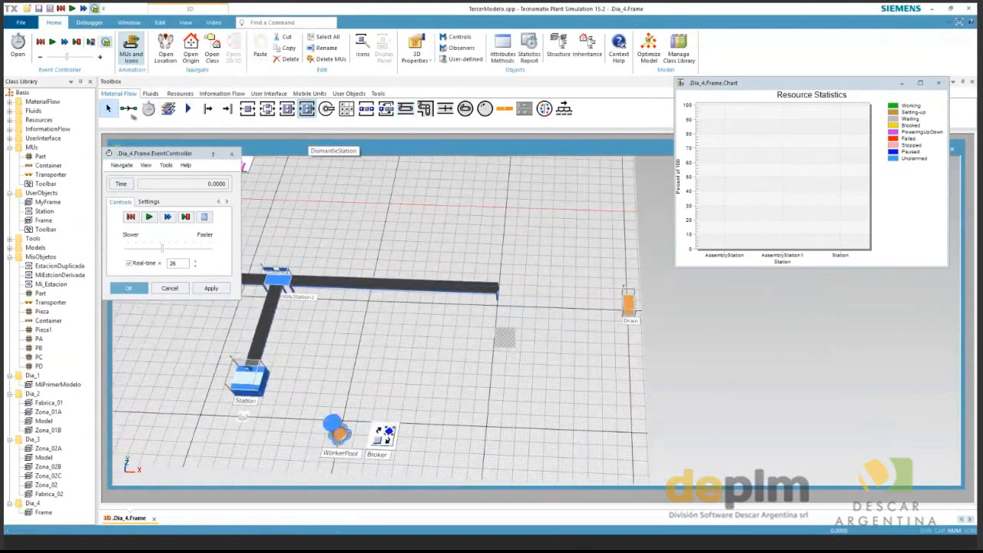
left_click(536, 286)
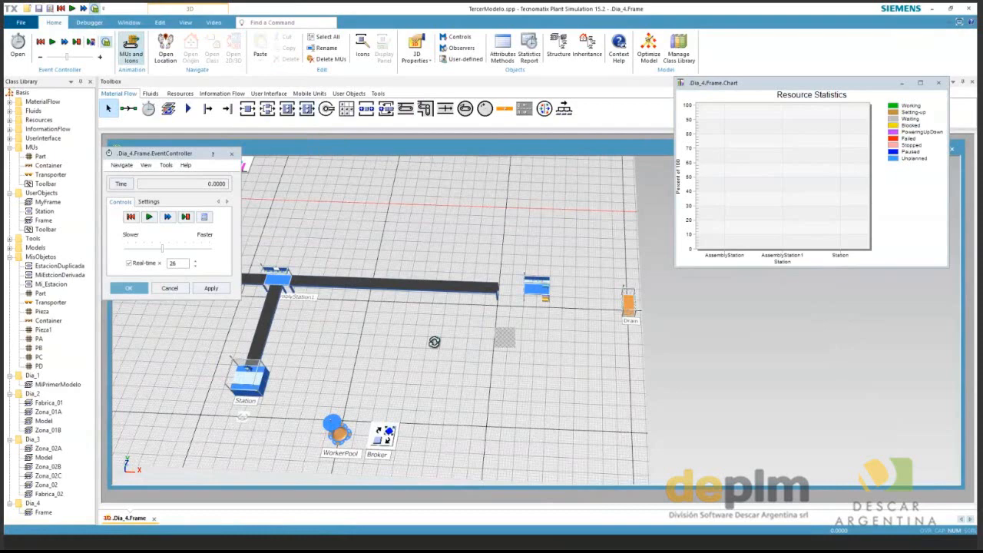
left_click_drag(434, 342, 577, 305)
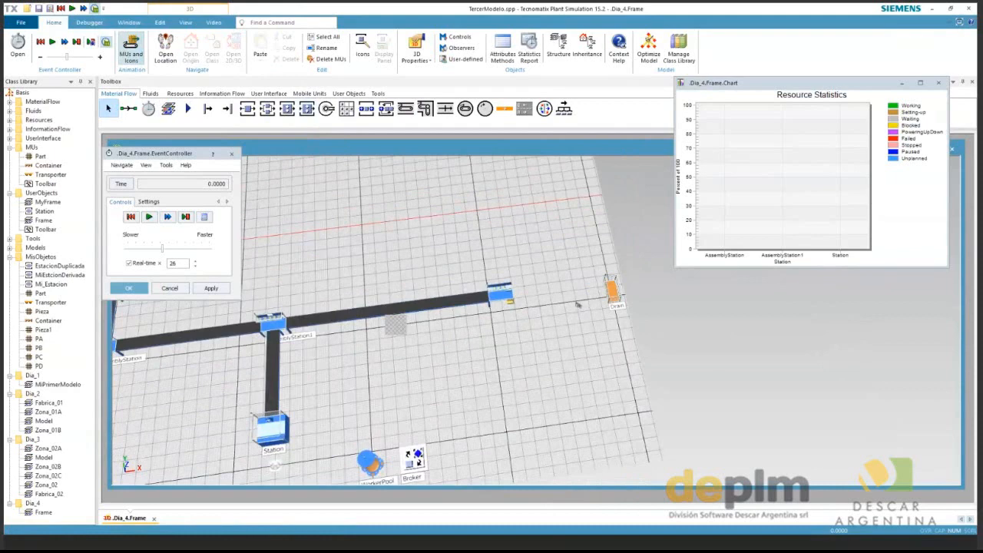
Draw a return conveyor from the DismantleStation to the InPallet conveyor: 2 m straight, 90° arc of 2 m radius, 27 m straight, and another such arc.
scroll(551, 319, "down", 3)
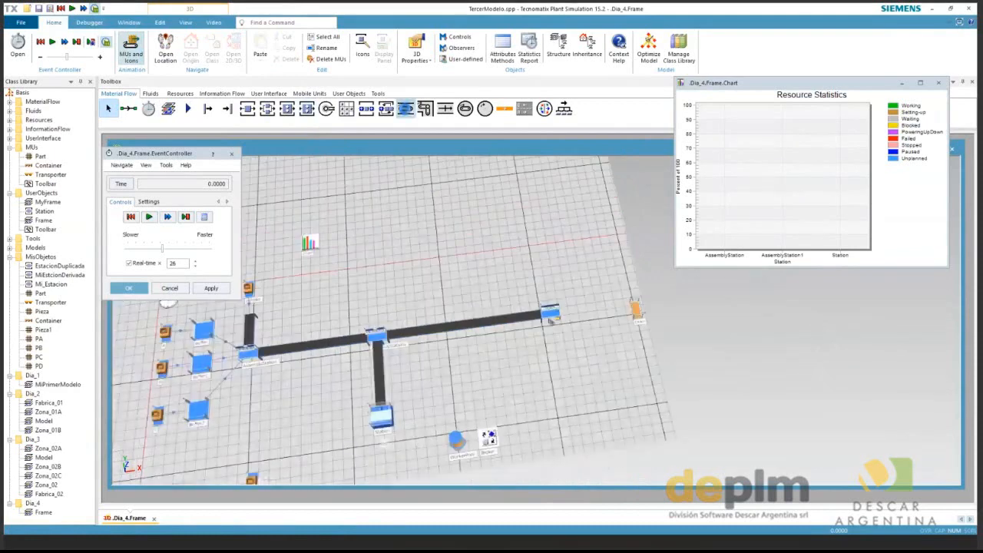
left_click(551, 318)
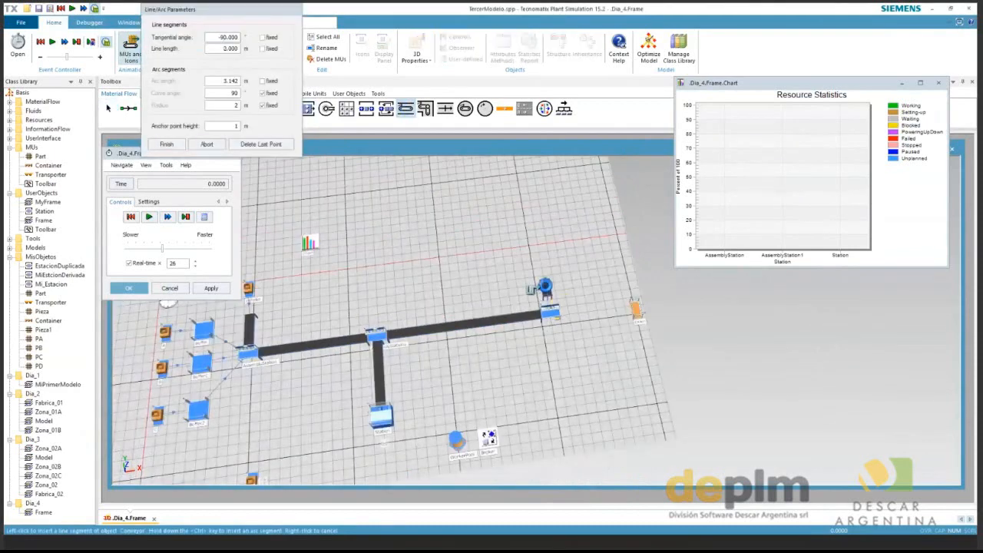
left_click(504, 281)
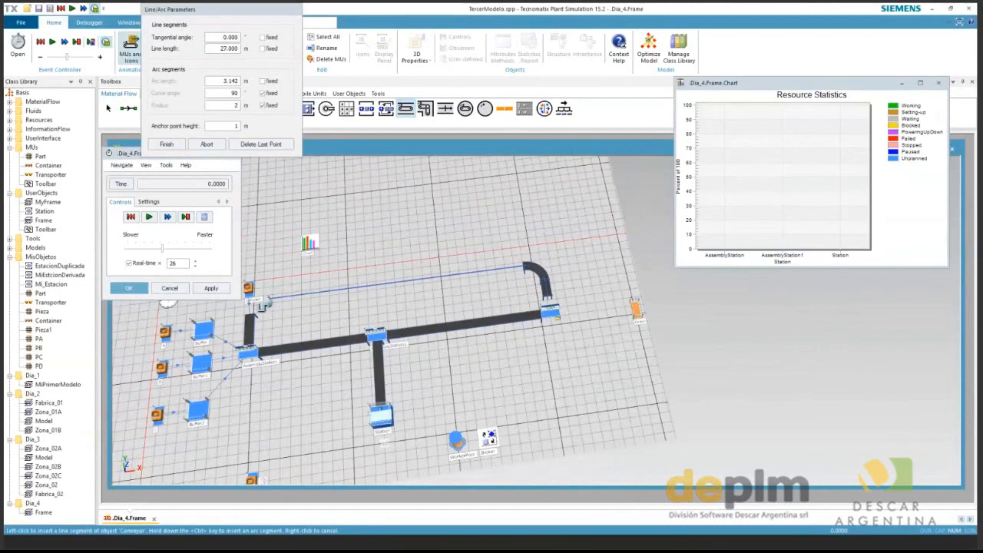
left_click(261, 306)
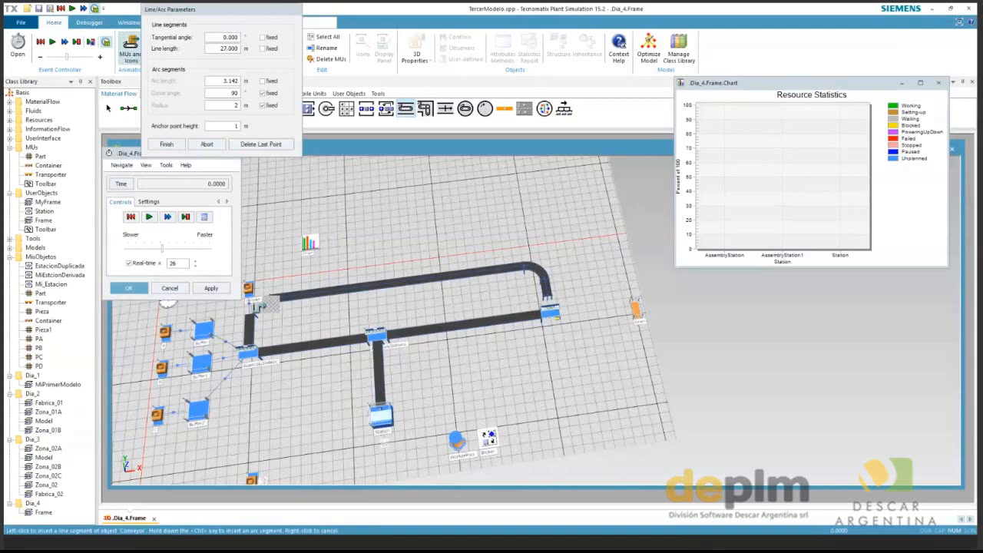
left_click(252, 314, "ctrl")
right_click(252, 314)
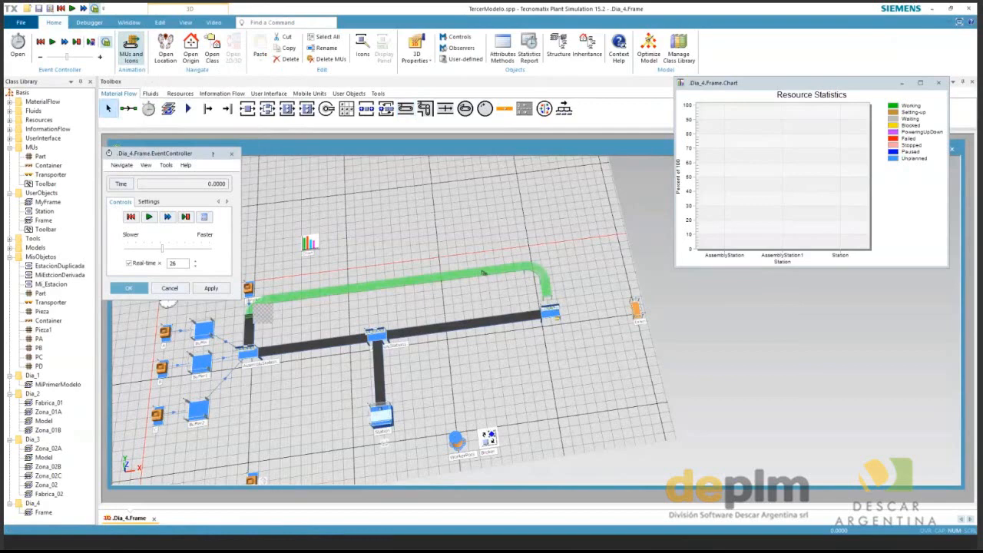
Switch to the plan view and set the return conveyor's first straight segment to a length of 4 m.
left_click_drag(483, 272, 548, 298)
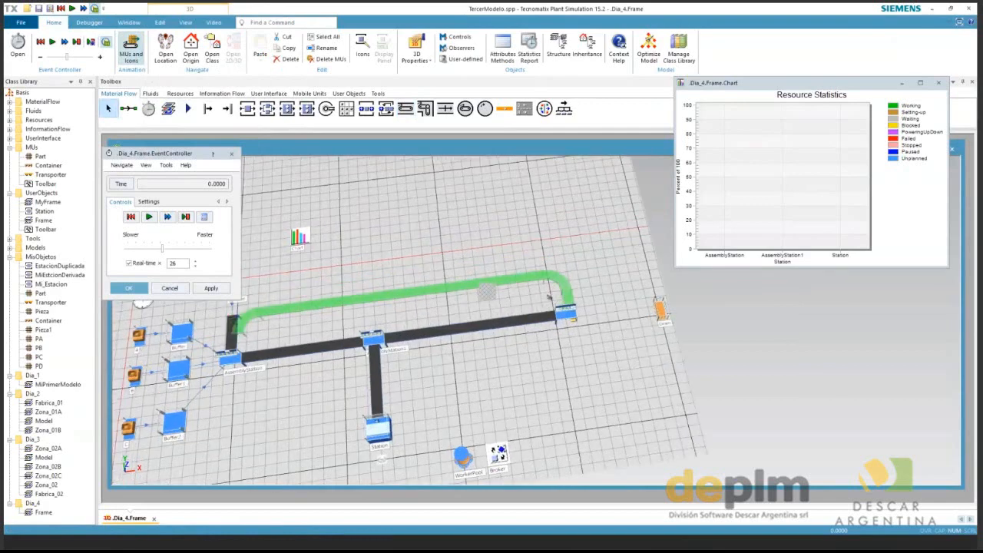
left_click_drag(439, 386, 408, 383)
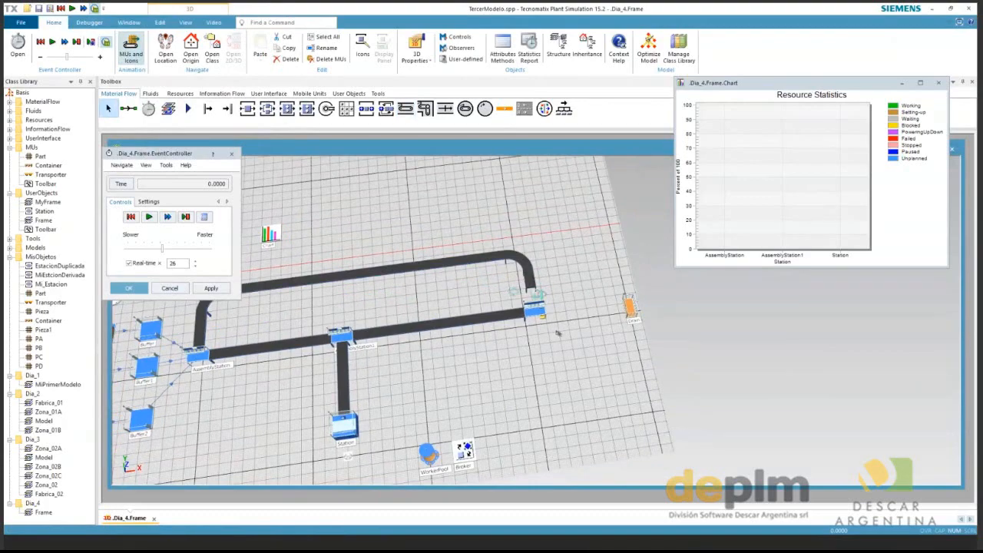
key("p")
double_click(567, 284)
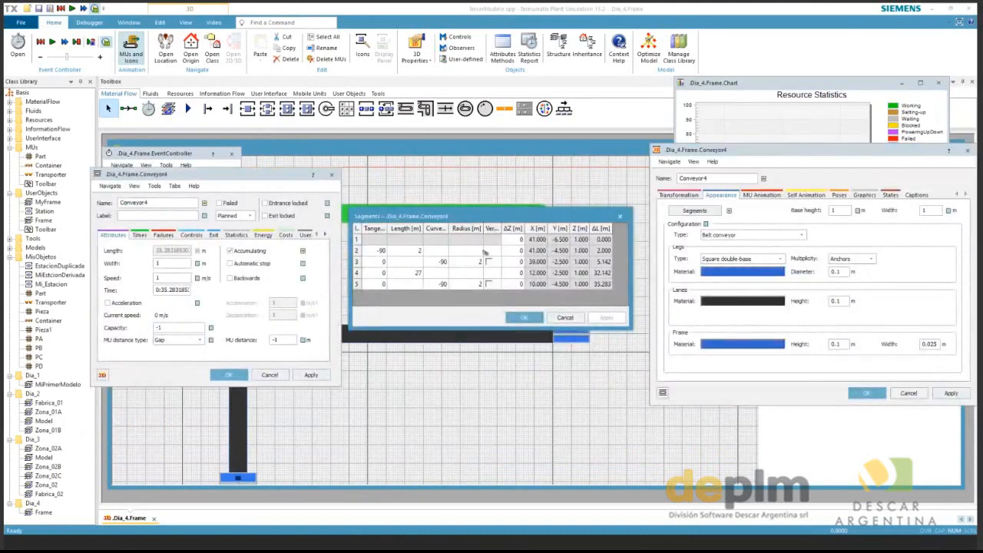
type("4")
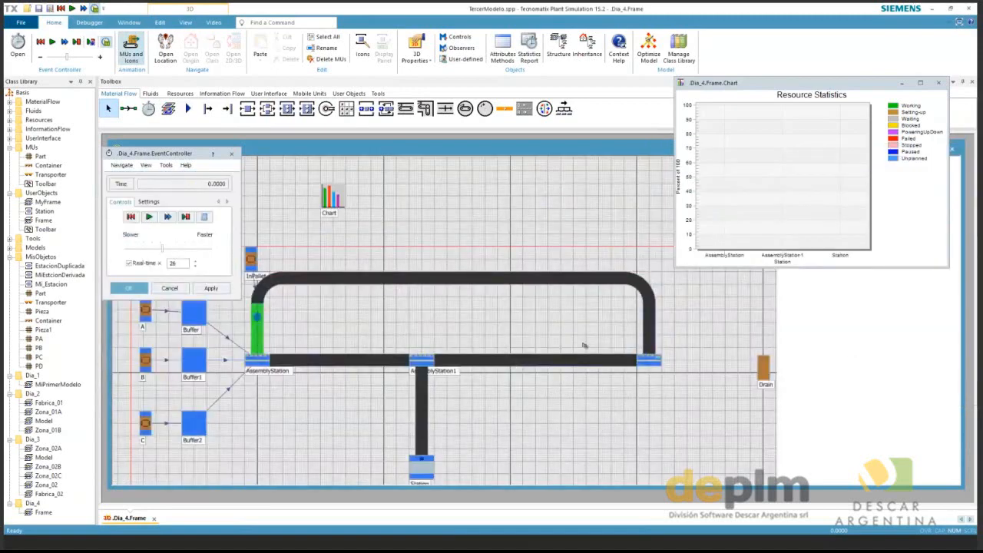
left_click(585, 345)
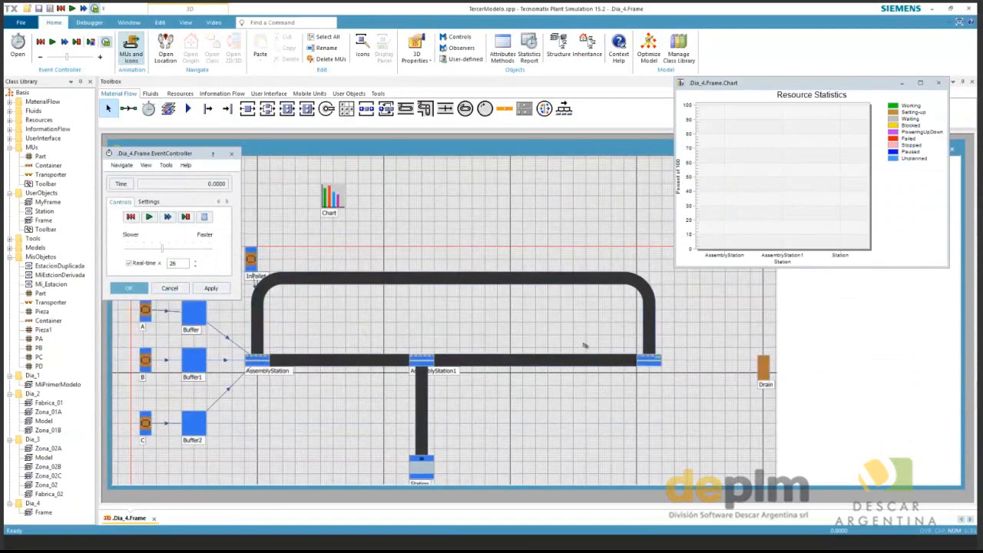
Connect the return conveyor's end to the InPallet conveyor, and connect the DismantleStation to the Drain.
left_click_drag(253, 297, 260, 265)
key("ctrl+shift")
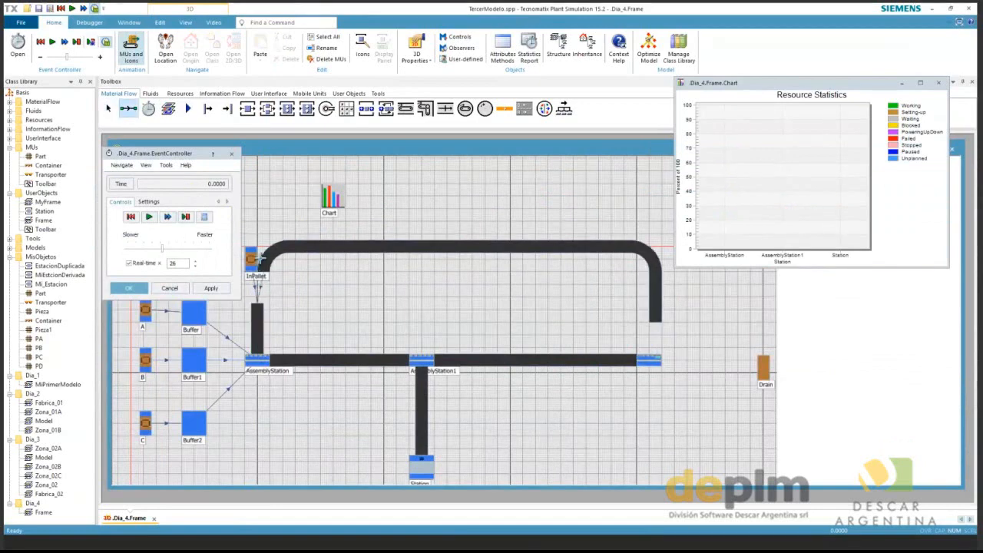
left_click(656, 314)
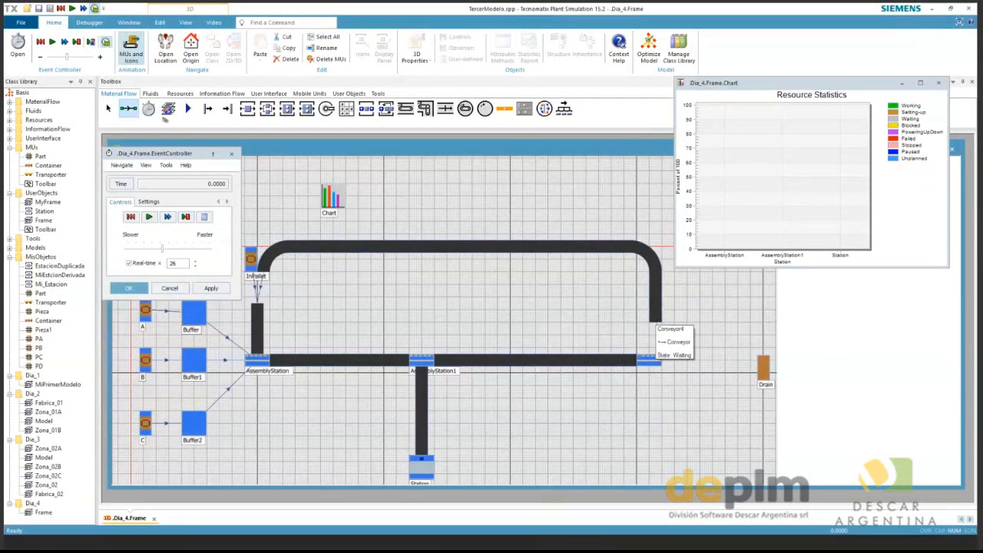
left_click(649, 358)
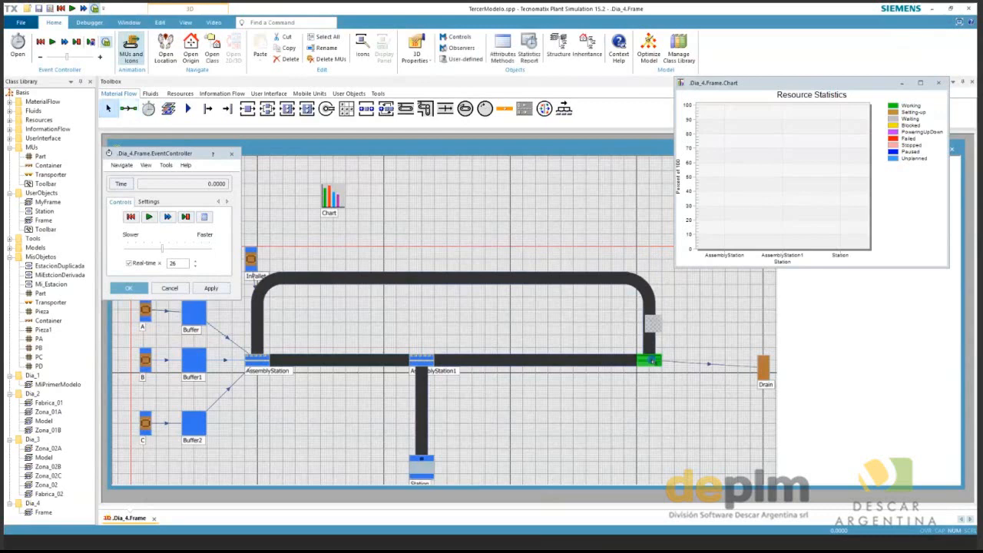
Set the DismantleStation's dismantle mode to Detach MUs, keeping the sequence MUs to all Successors.
double_click(654, 360)
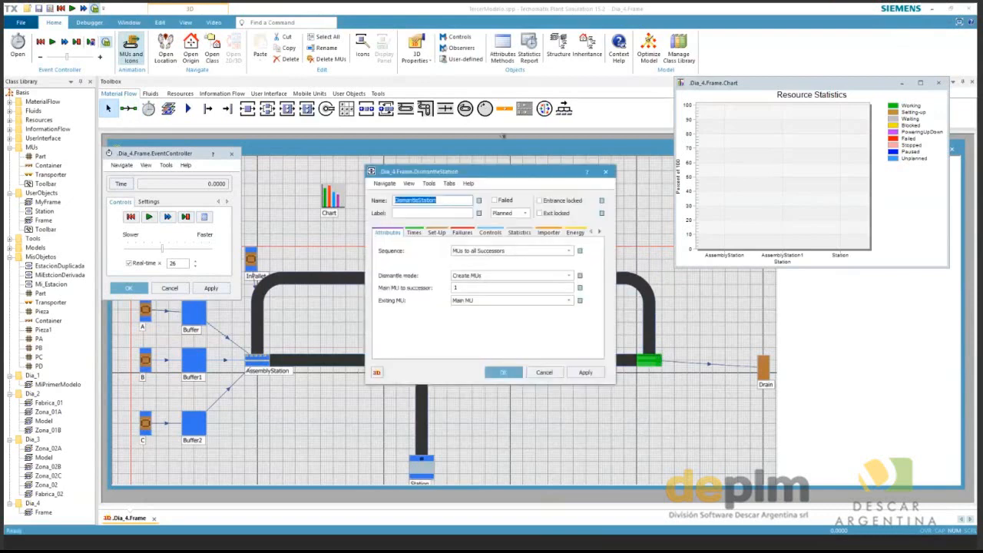
left_click_drag(476, 172, 287, 151)
left_click(321, 231)
left_click(298, 255)
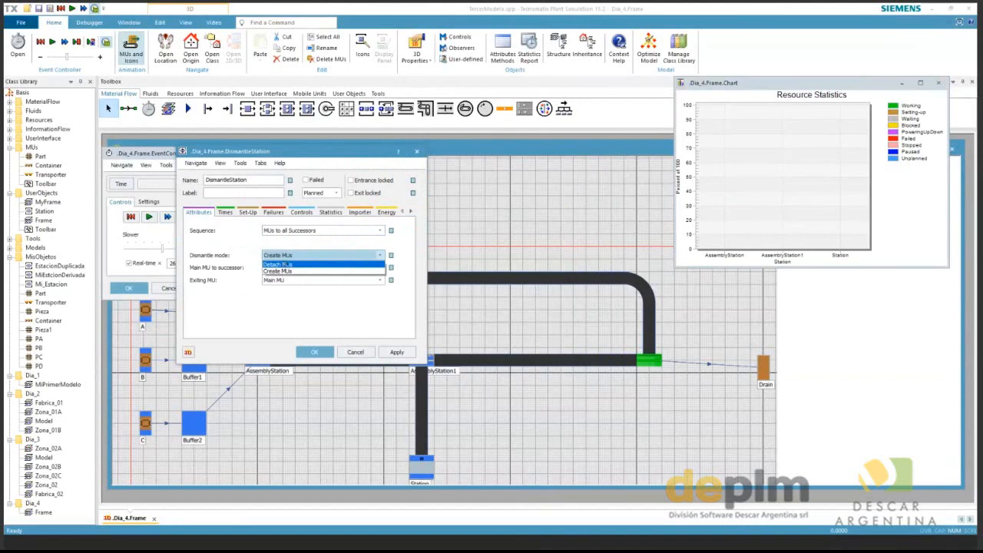
left_click(296, 265)
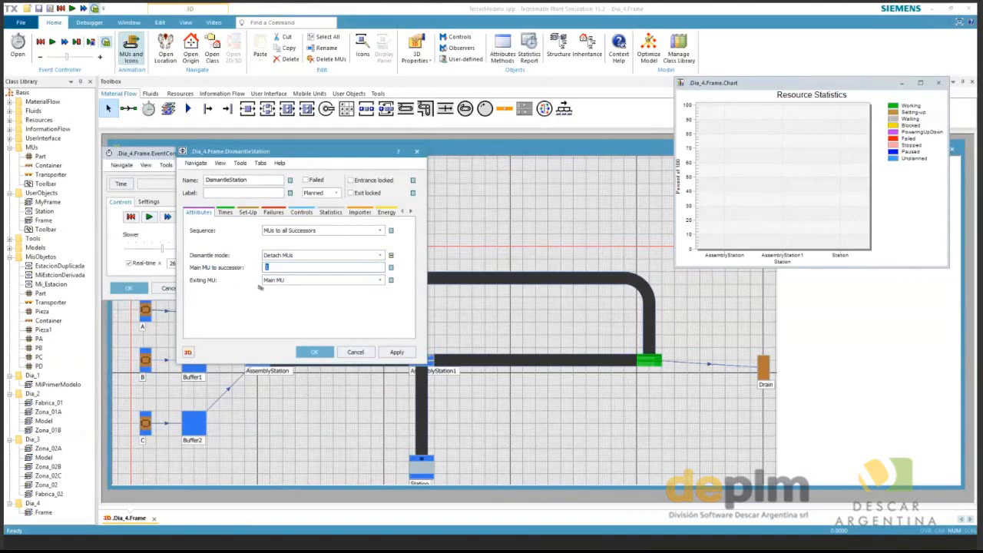
Set the DismantleStation's constant processing time to 3 and confirm its settings.
left_click(225, 212)
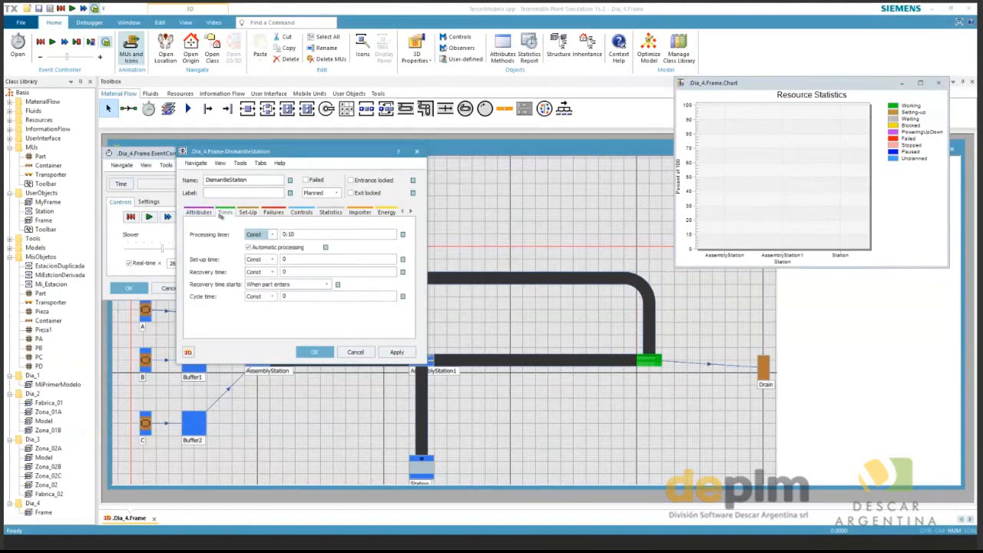
left_click_drag(310, 235, 201, 224)
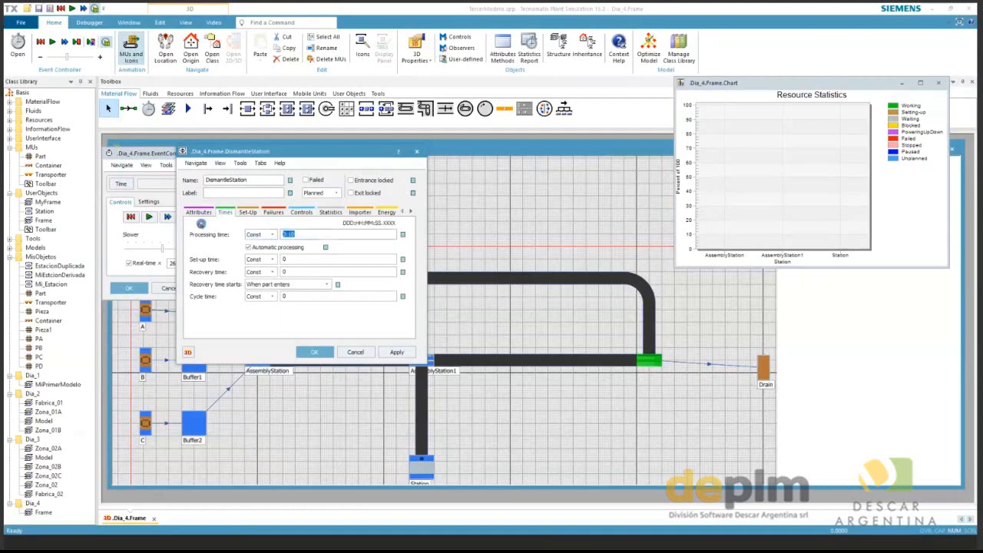
type("3")
key("Return")
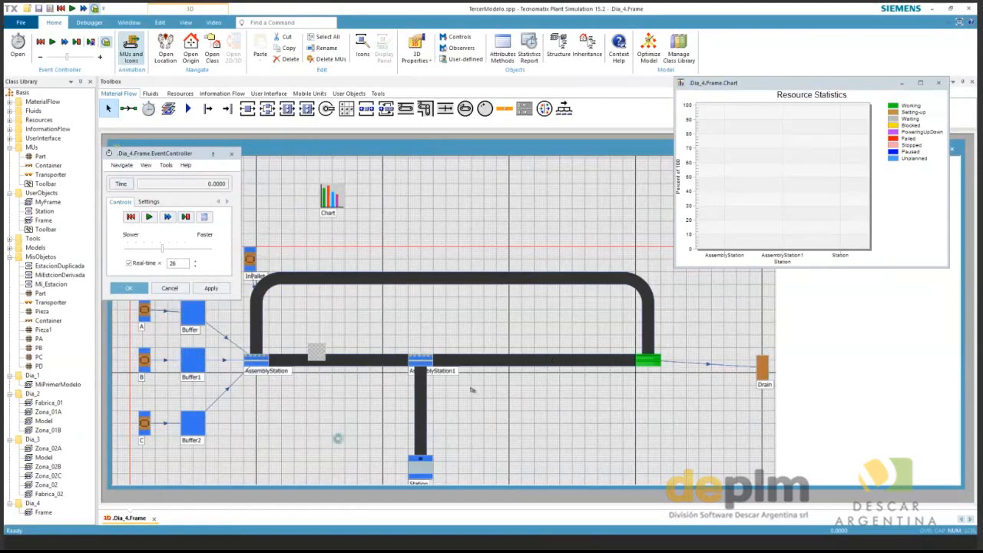
left_click_drag(338, 439, 387, 350)
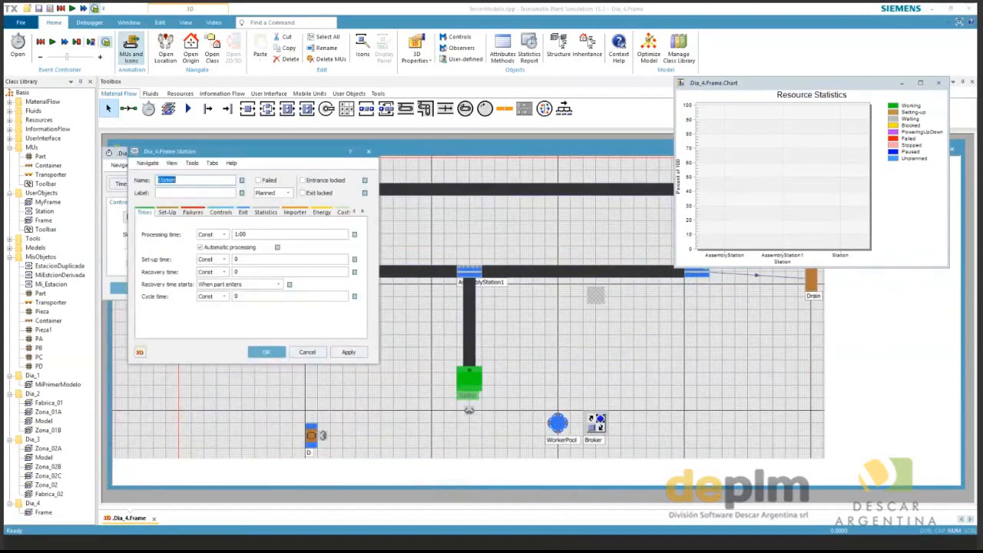
double_click(241, 234)
type("3:00")
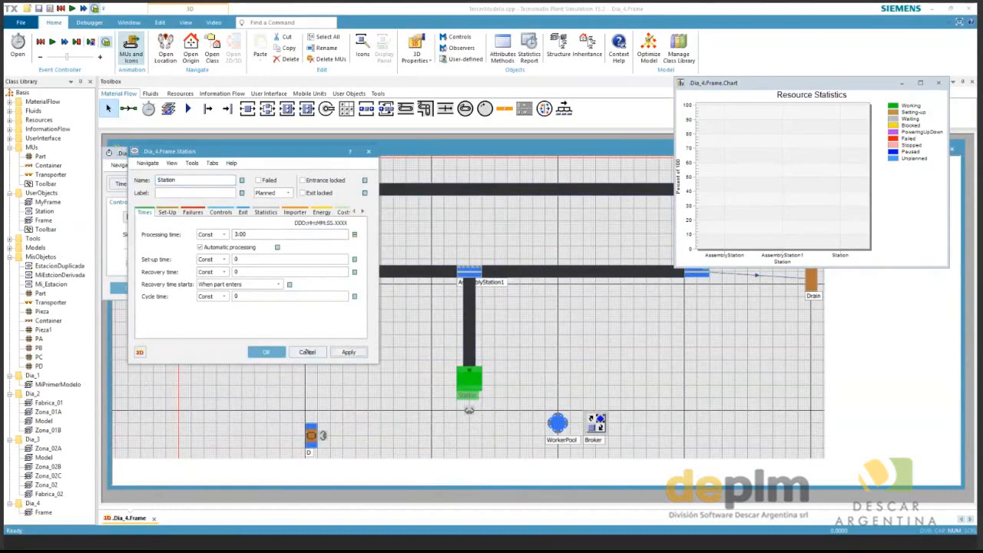
left_click(308, 352)
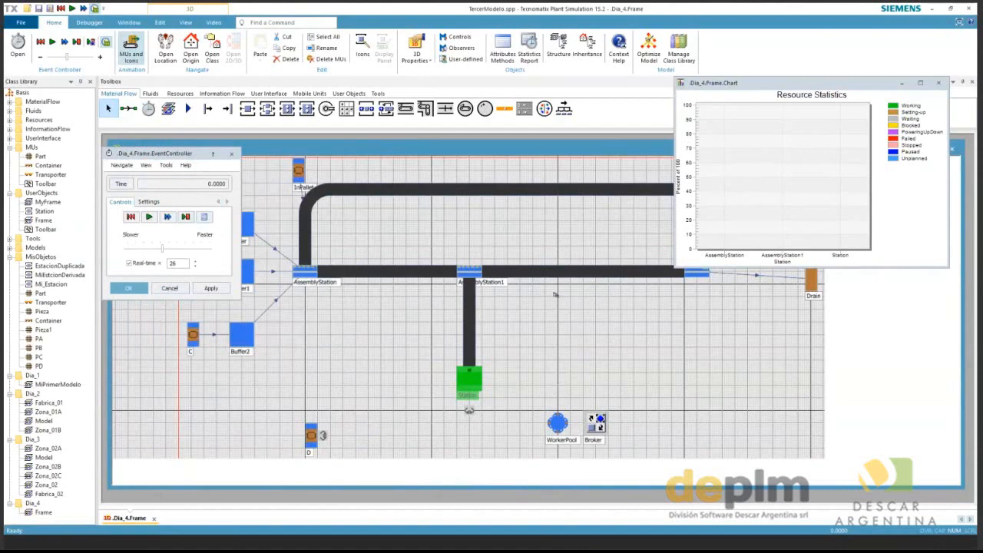
Run the simulation, raise its speed to 47 times real time, and examine the flow through the DismantleStation and return conveyor.
left_click_drag(555, 295, 453, 299)
scroll(431, 266, "down", 1)
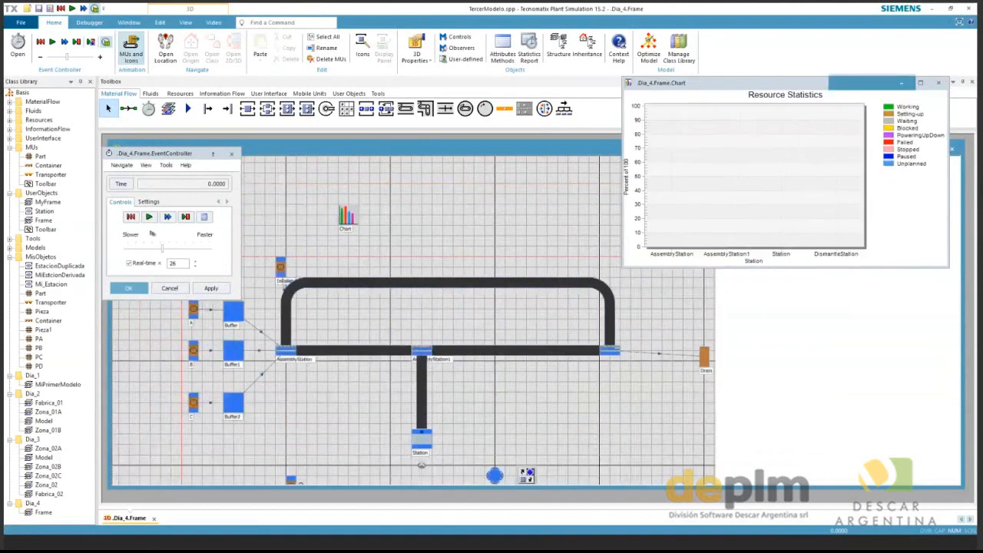
left_click(151, 217)
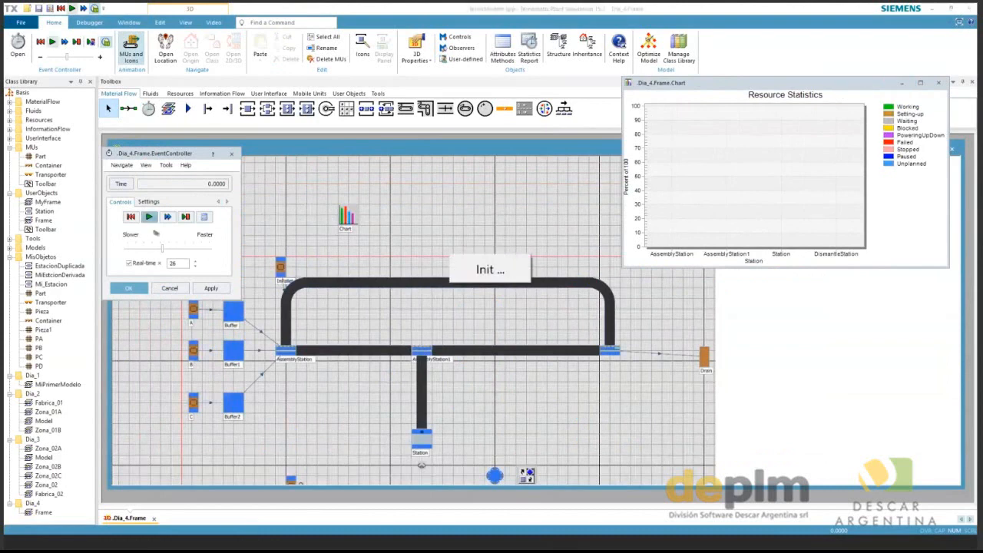
left_click(182, 249)
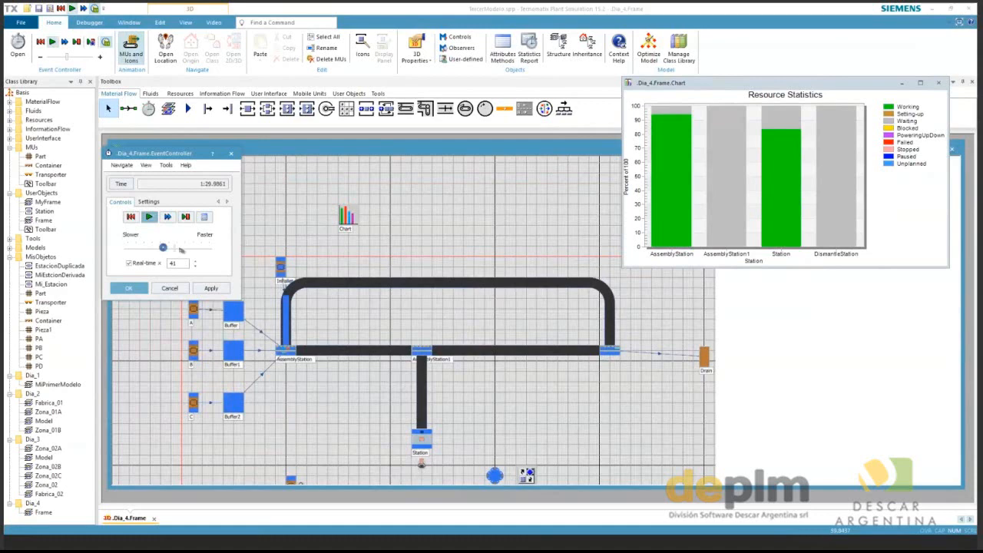
left_click(182, 249)
scroll(572, 390, "up", 1)
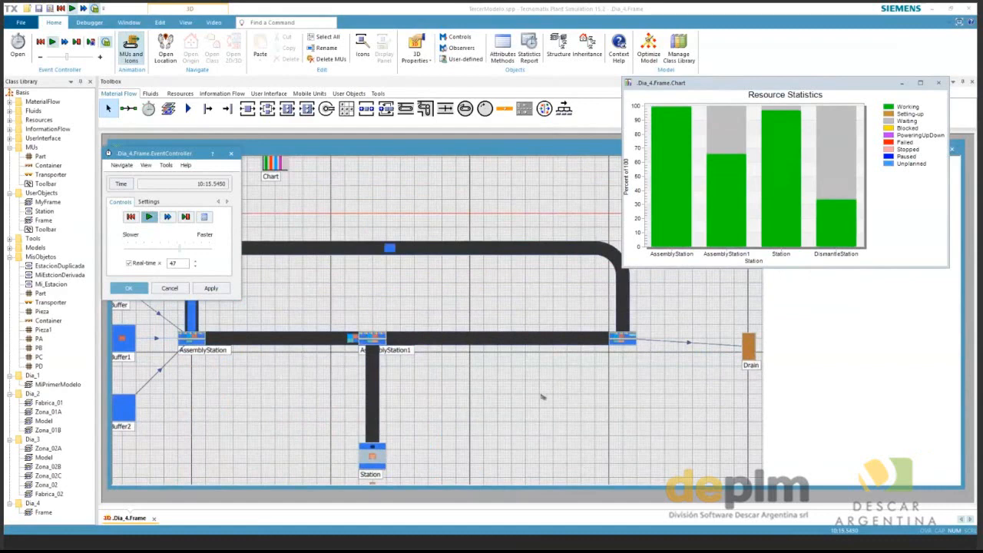
left_click_drag(543, 397, 529, 336)
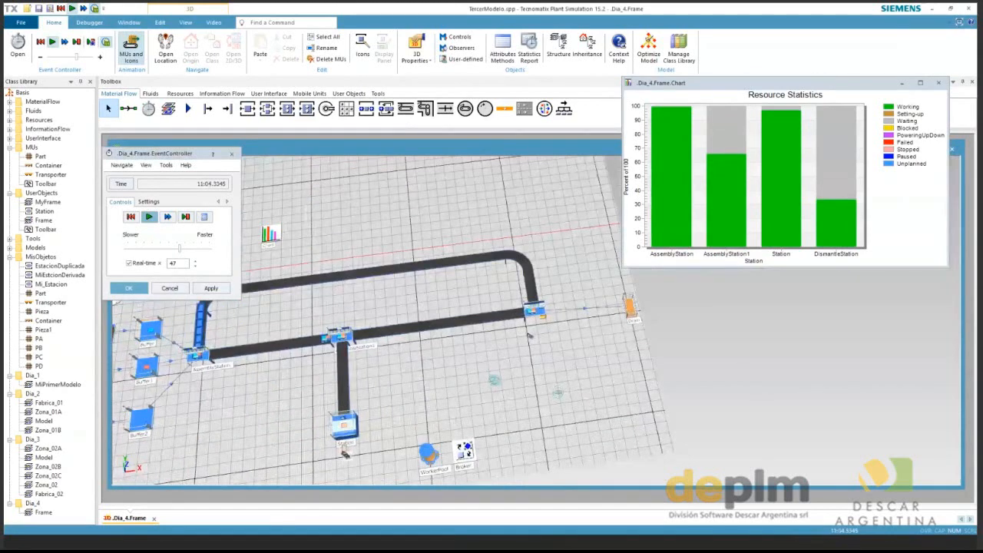
Draw a straight conveyor about 13 m long from the DismantleStation towards the Drain and connect its end to the Drain.
scroll(529, 336, "up", 3)
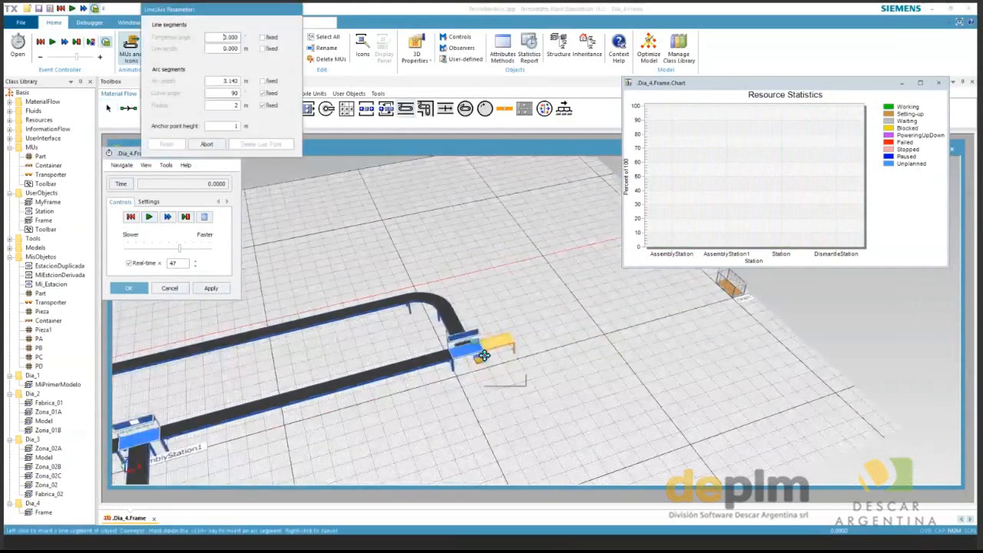
left_click(483, 355)
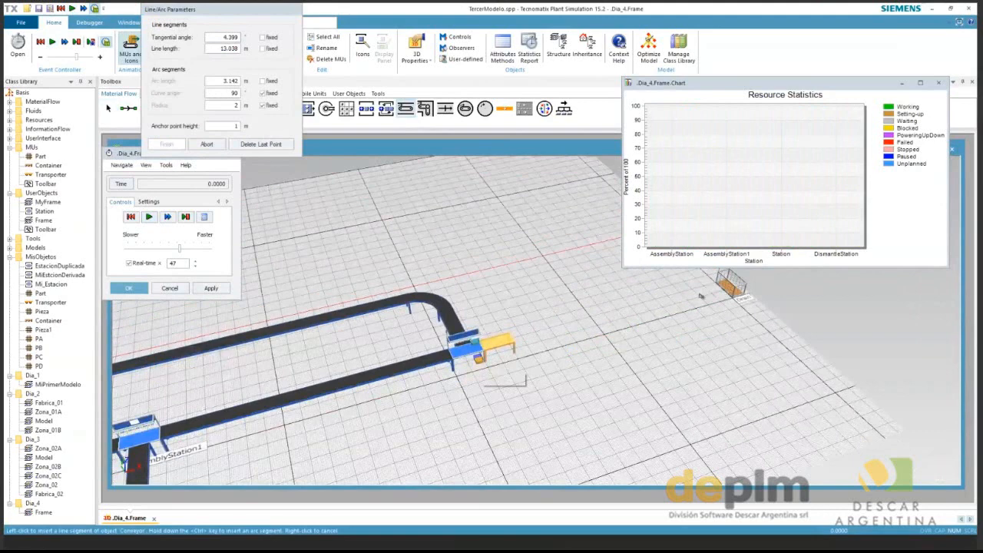
double_click(697, 295)
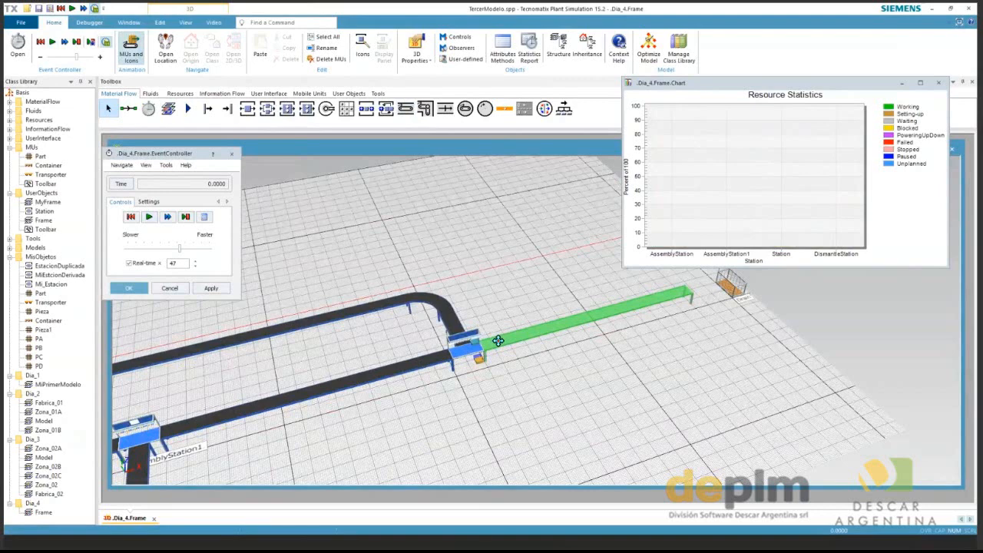
left_click(497, 340)
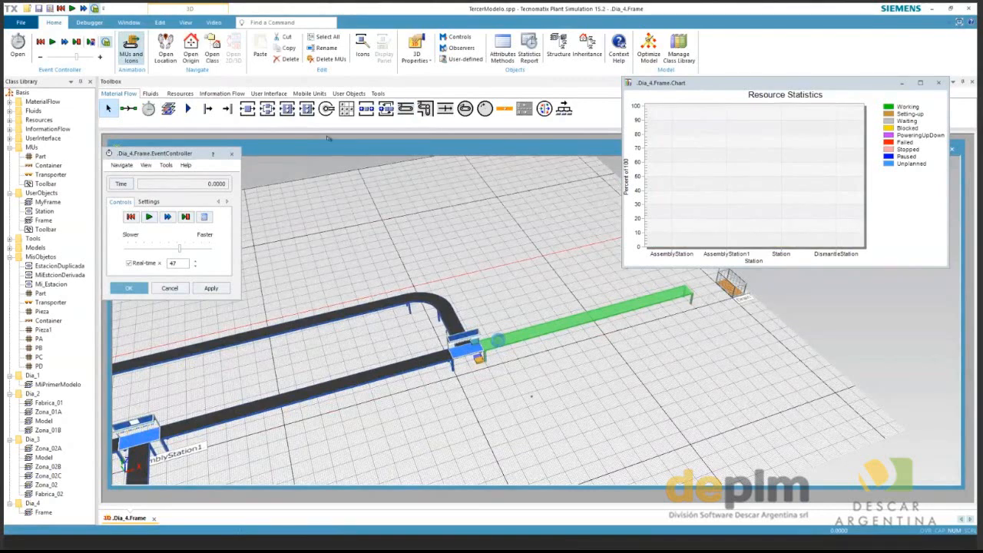
left_click(207, 109)
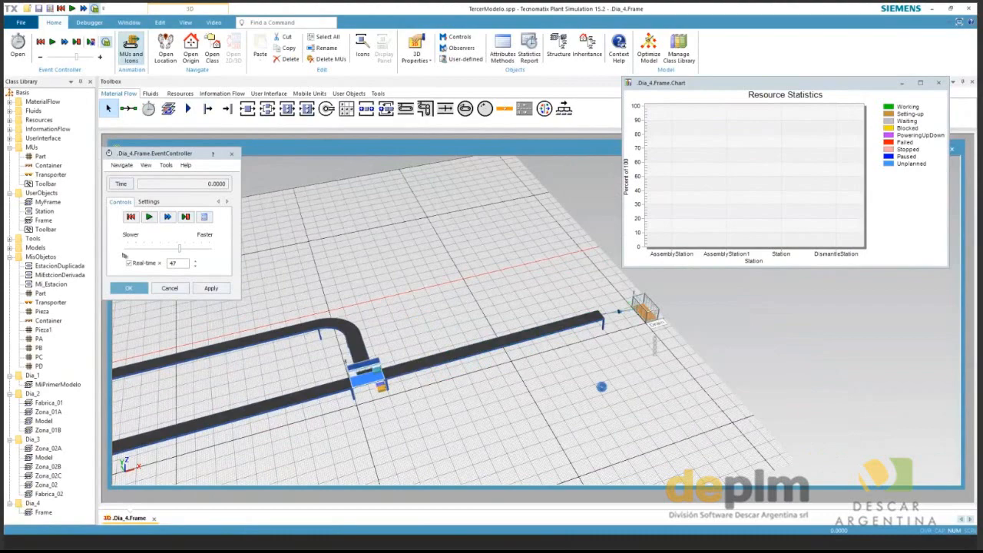
Run the simulation at 9 times real time and examine how the DismantleStation separates pallets and parts.
left_click(149, 218)
scroll(546, 365, "down", 3)
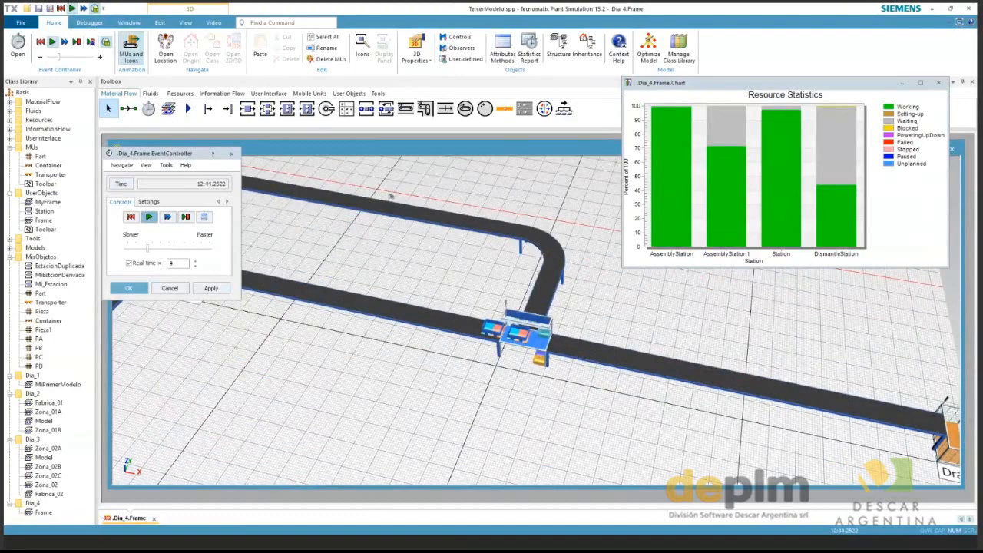
scroll(390, 196, "down", 5)
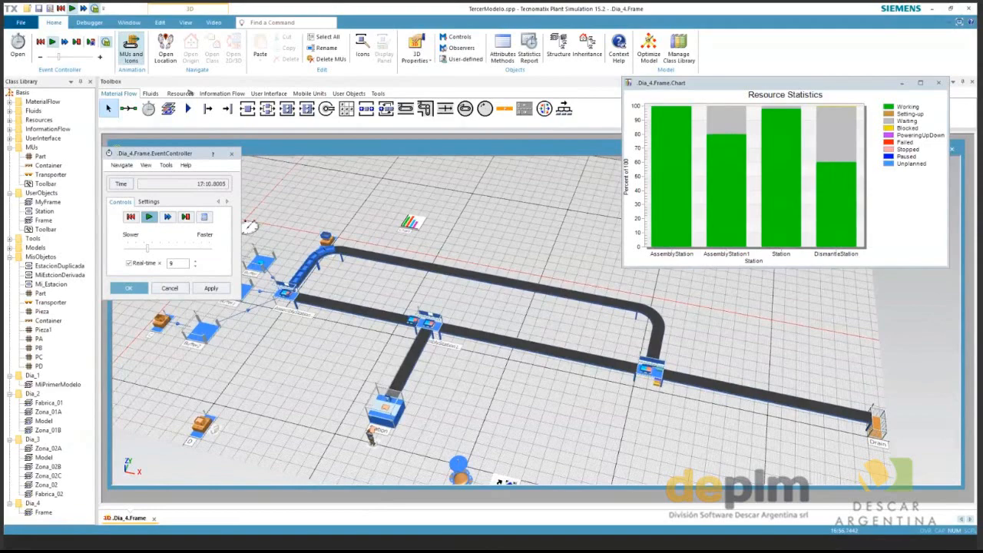
Place a Workplace beside the DismantleStation and assign it to that station.
left_click(183, 94)
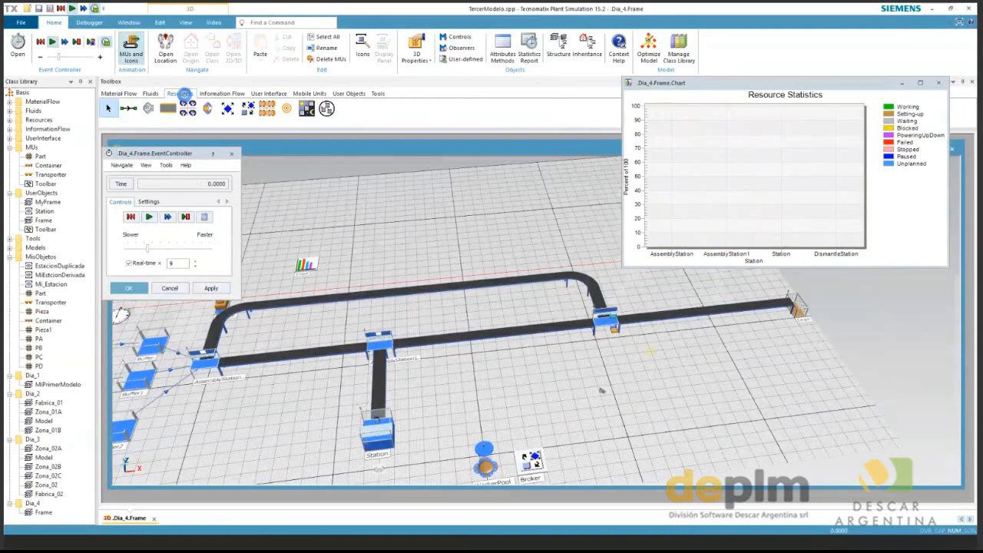
scroll(514, 381, "up", 3)
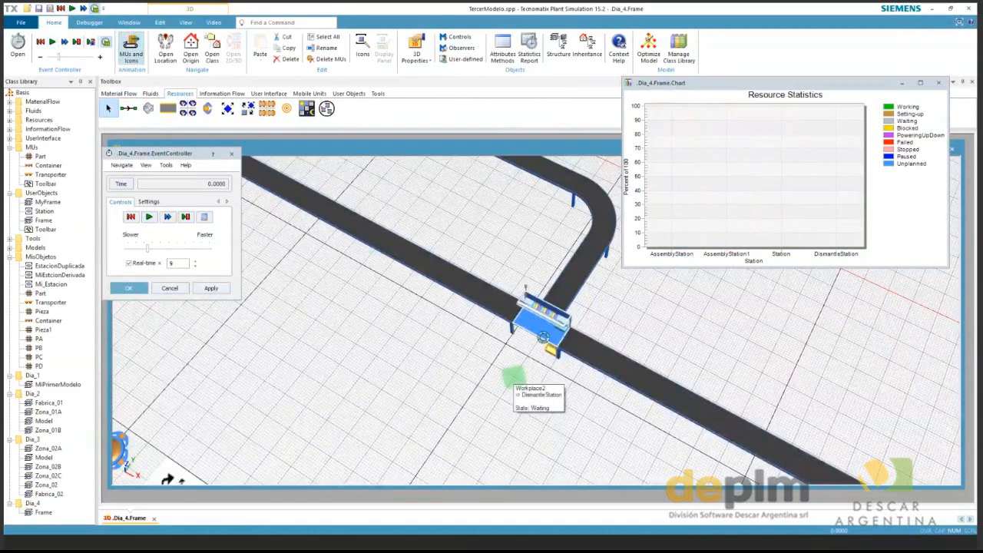
scroll(542, 338, "down", 3)
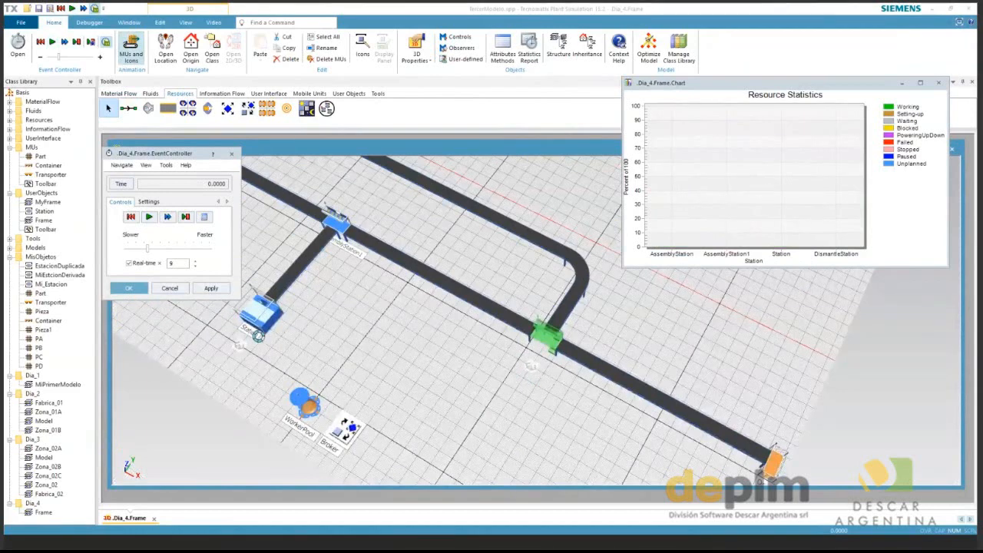
Activate the DismantleStation's processing importer, keeping root.Broker as its broker.
double_click(336, 201)
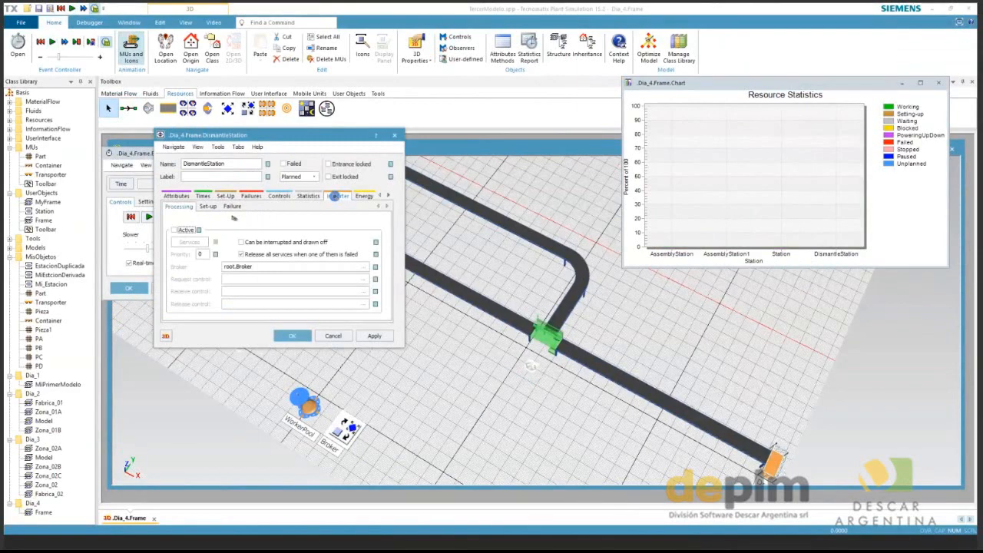
left_click(177, 229)
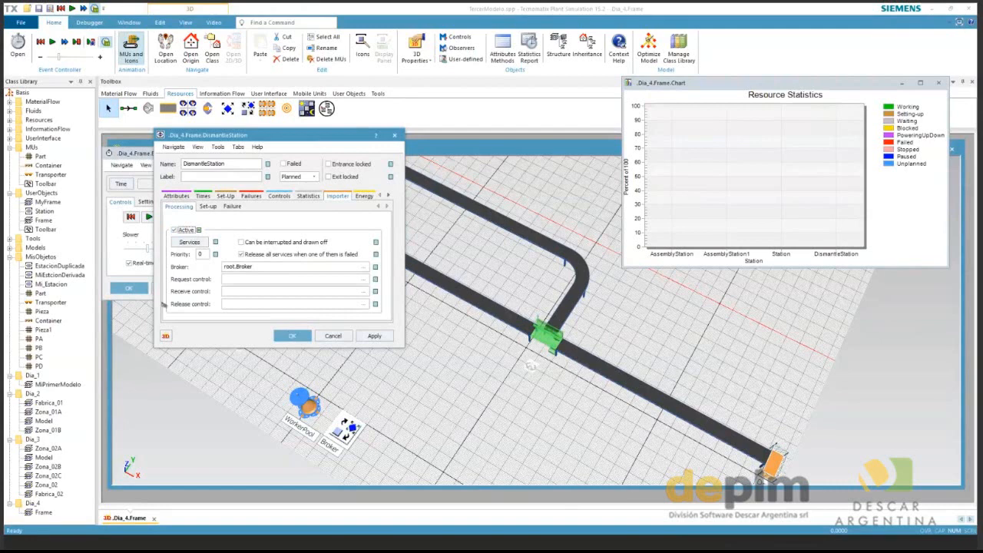
left_click(292, 336)
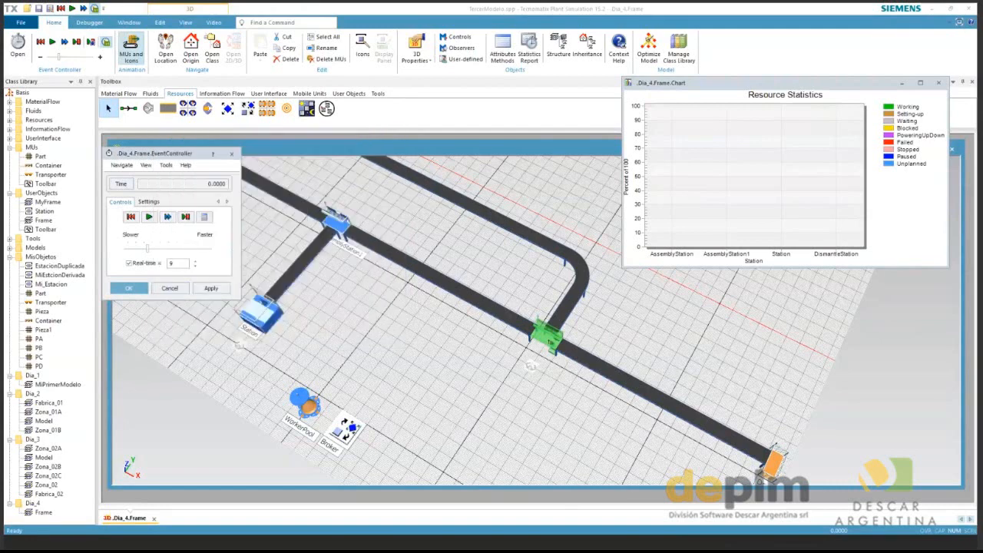
Run the simulation at 47 times real time and watch the worker serve the Station and the DismantleStation.
double_click(335, 255)
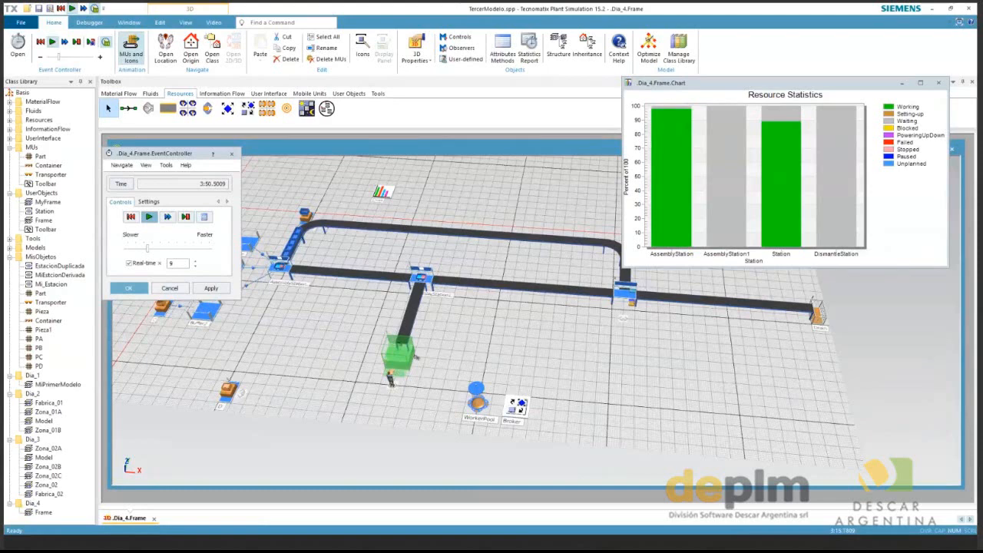
left_click_drag(148, 249, 163, 249)
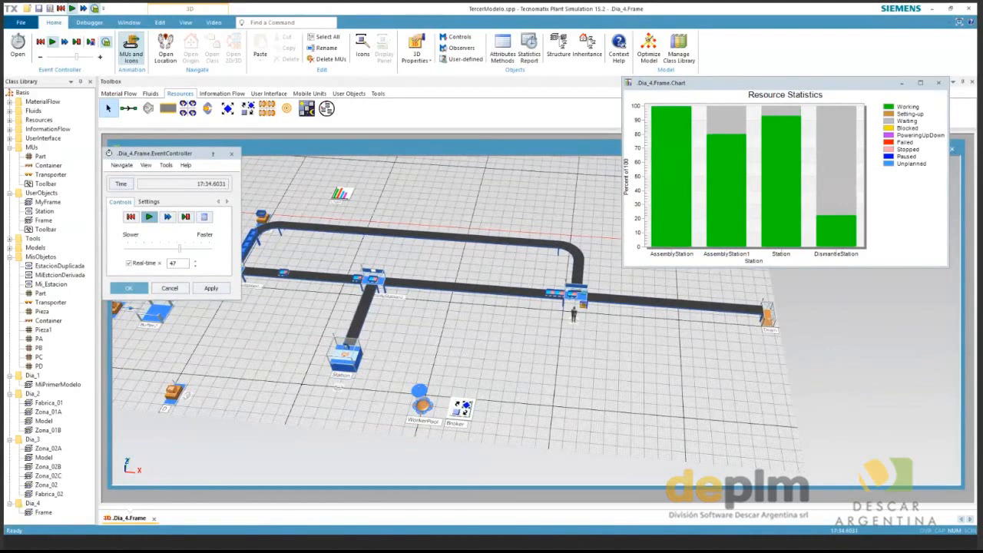
left_click_drag(491, 331, 509, 311)
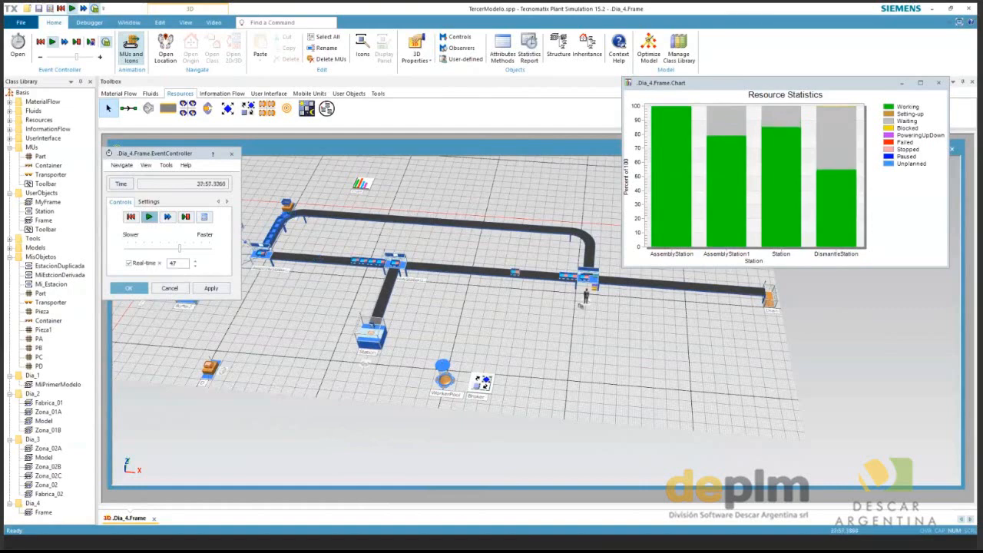
left_click(147, 217)
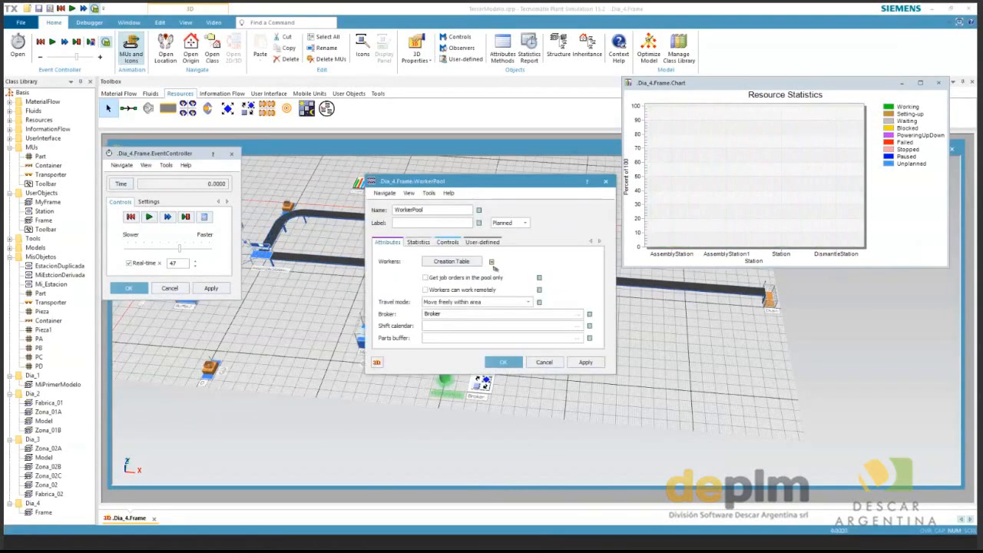
Set the amount of *.Resources.Worker to 2 in the WorkerPool's creation table and confirm the settings.
left_click(452, 262)
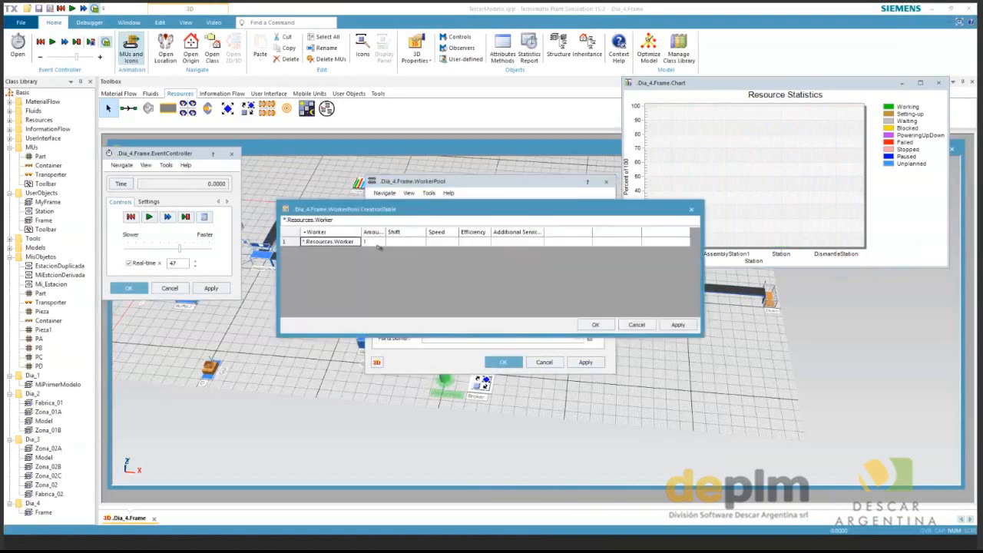
type("2")
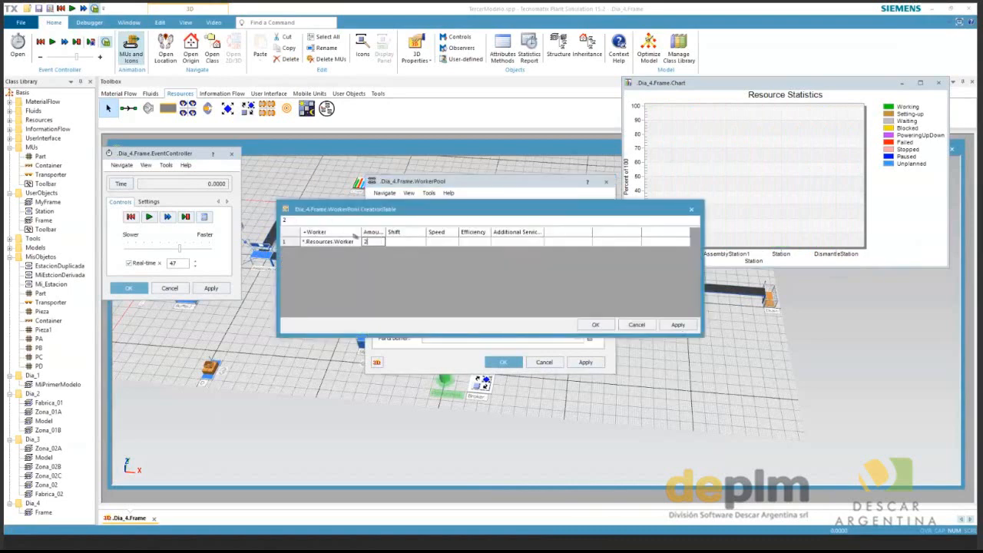
left_click_drag(361, 232, 388, 232)
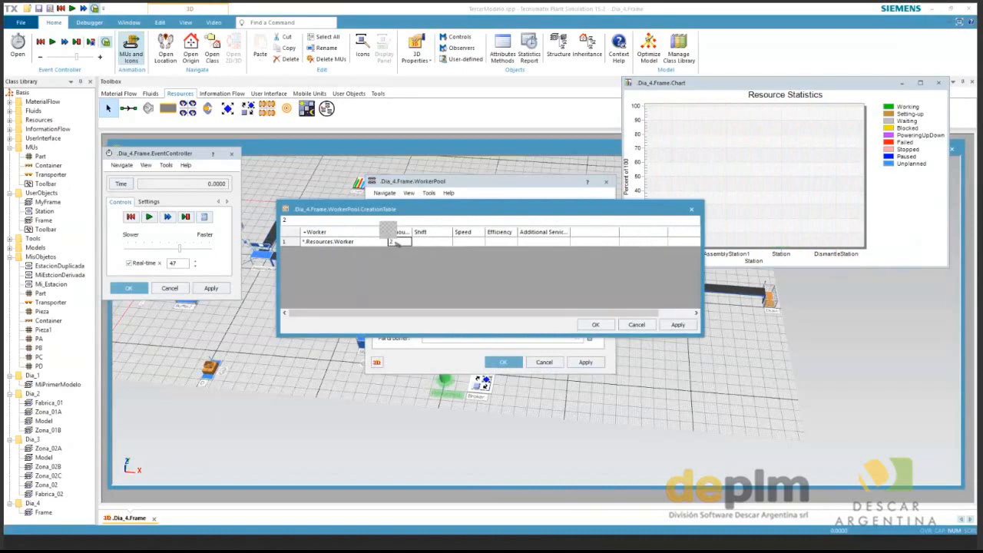
left_click(345, 242)
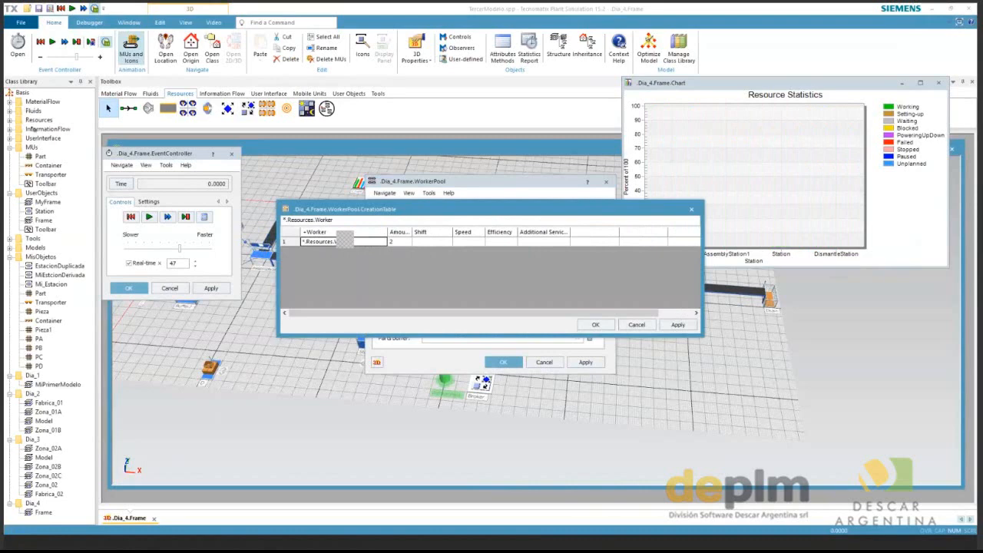
left_click(9, 120)
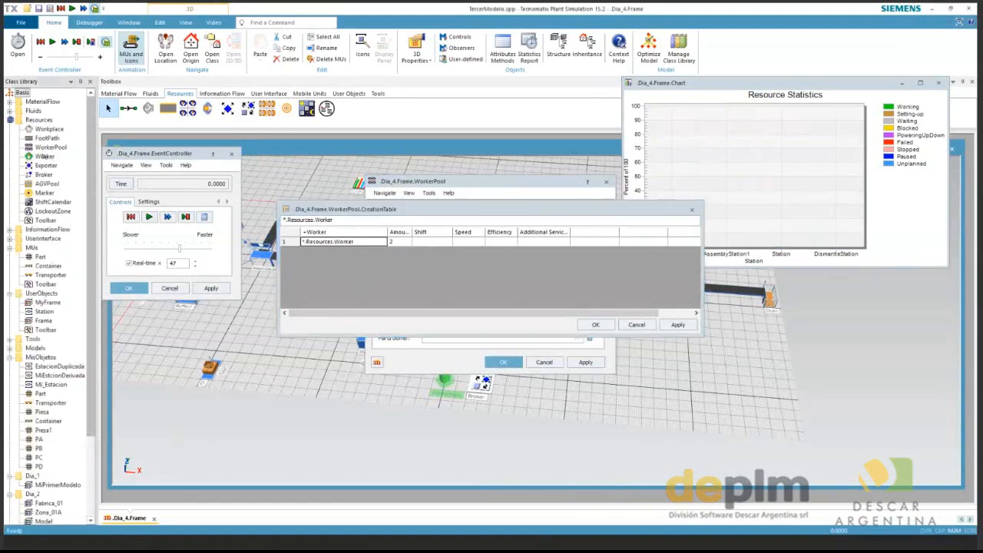
left_click(44, 157)
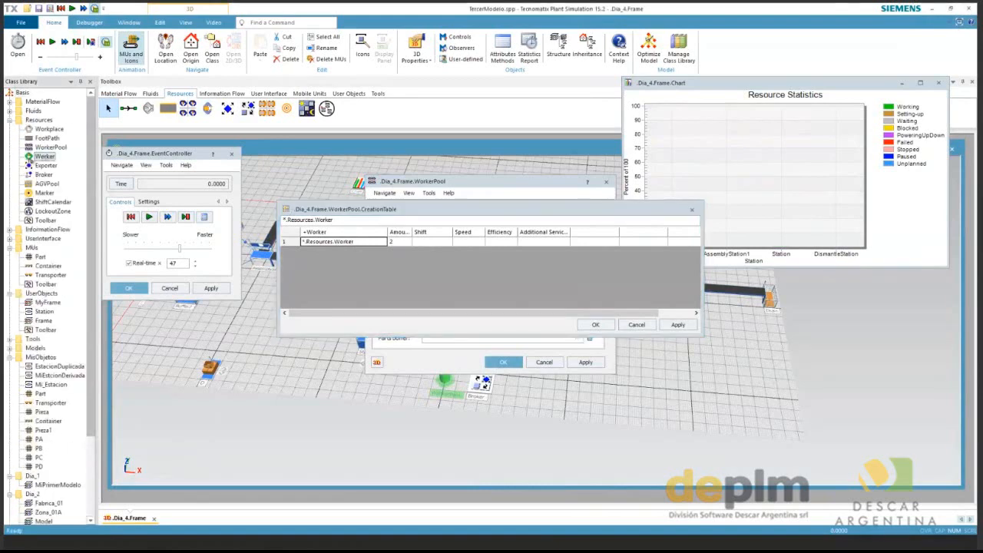
left_click(595, 324)
left_click(511, 363)
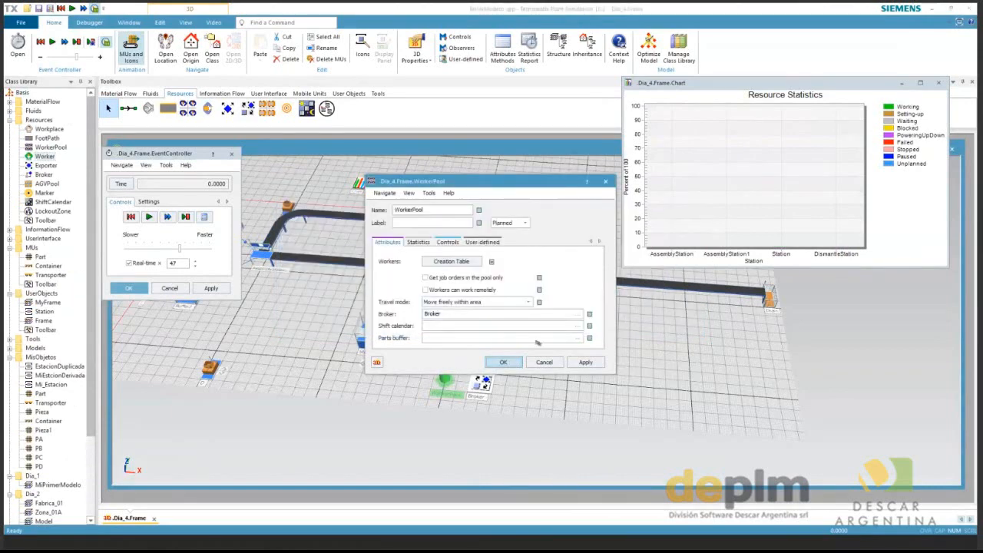
Confirm the WorkerPool settings and run the simulation at 47 times real time, watching both workers serve the Station and DismantleStation.
left_click(504, 362)
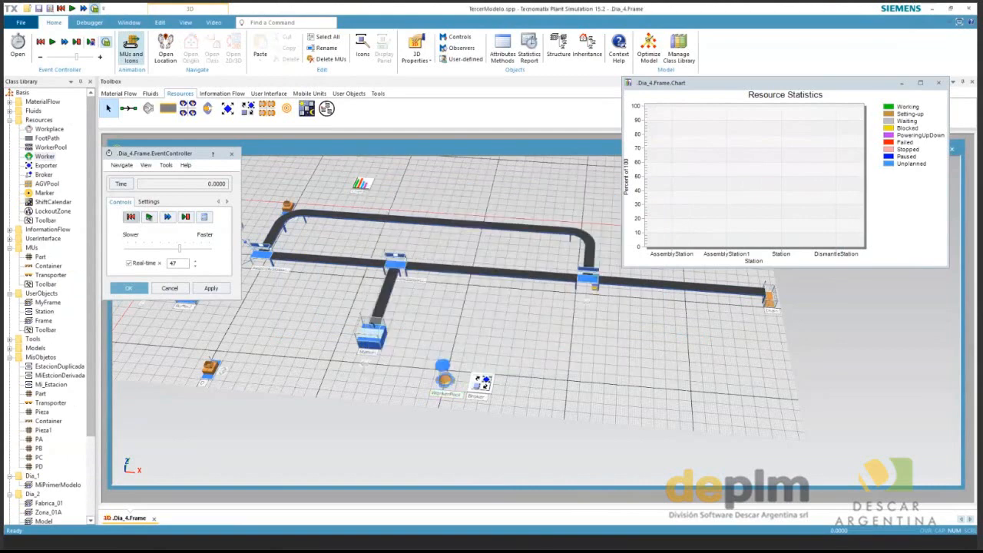
left_click(149, 217)
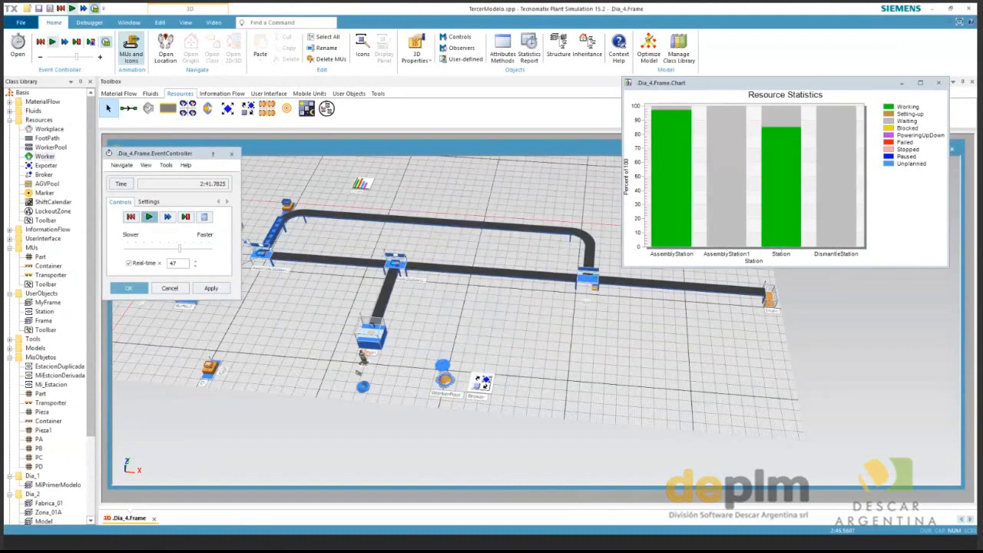
scroll(359, 371, "up", 5)
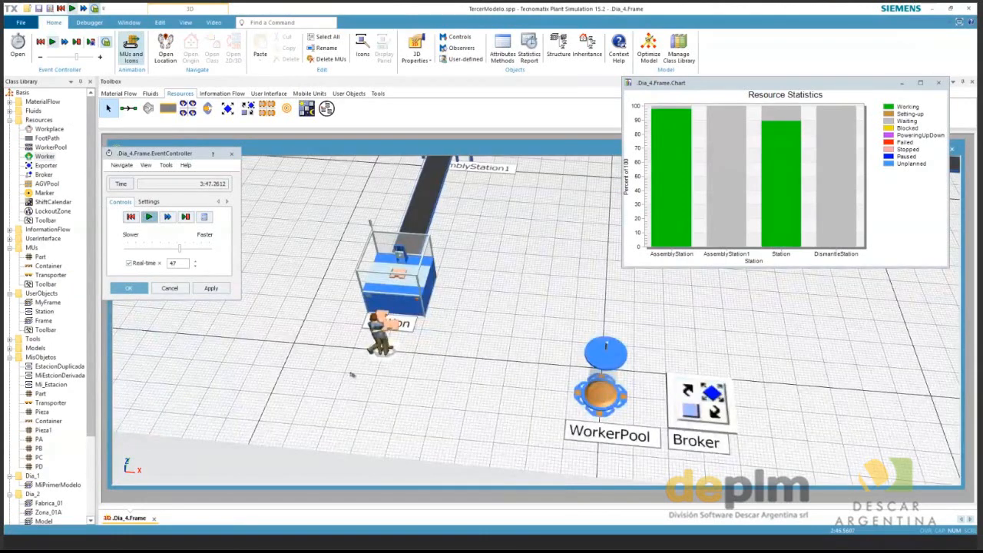
scroll(351, 374, "down", 5)
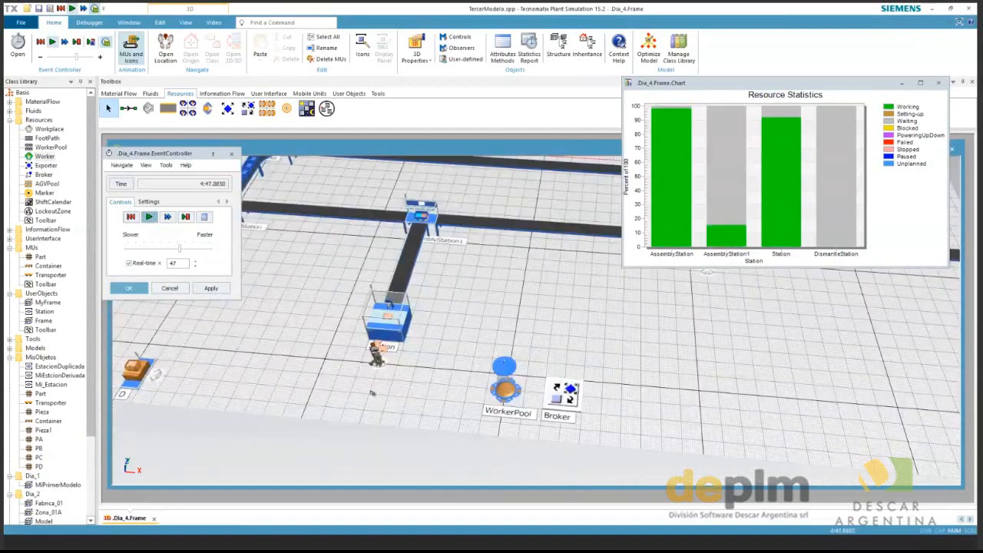
scroll(371, 391, "down", 3)
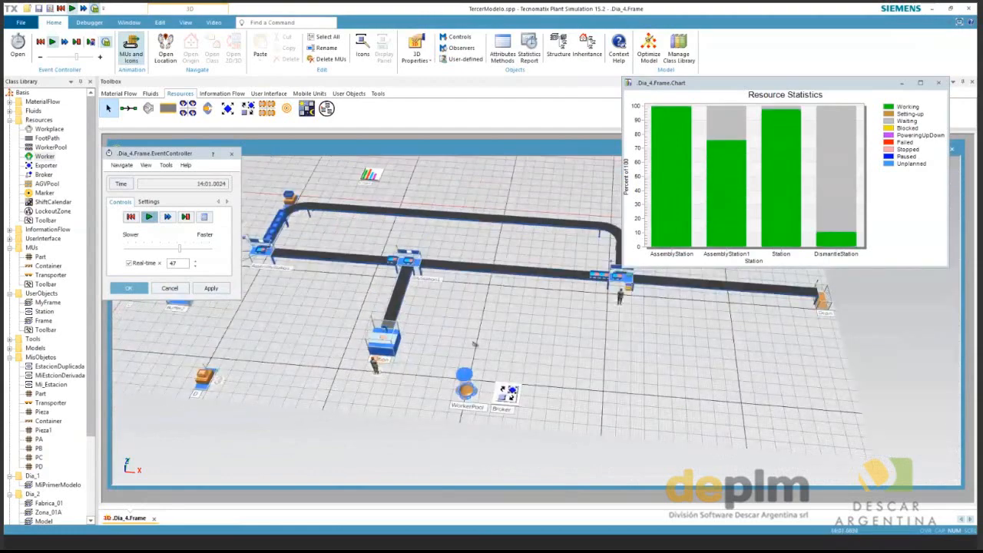
scroll(474, 345, "down", 2)
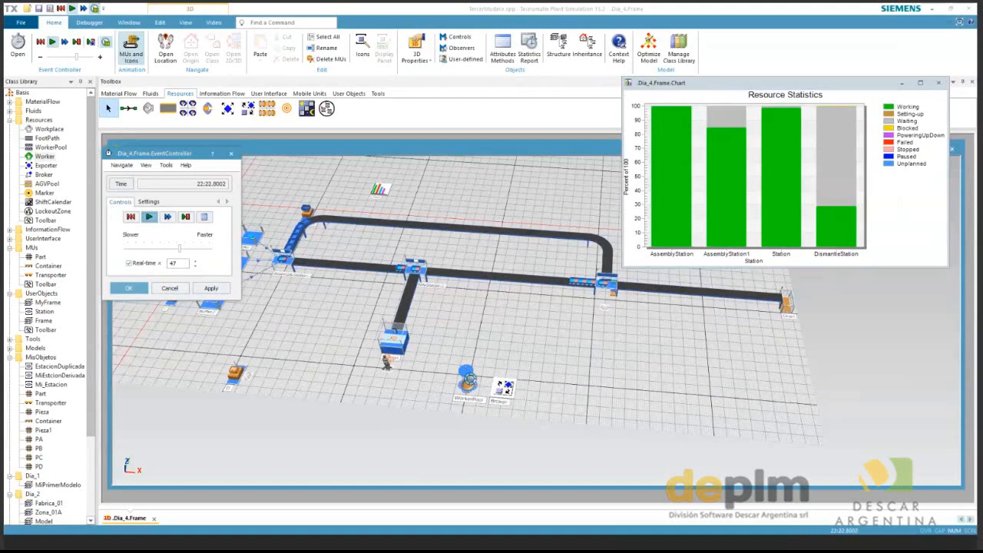
In the WorkerPool's creation table, set the amount of *.Resources.Worker to 1 and its additional service to Transporte.
double_click(467, 377)
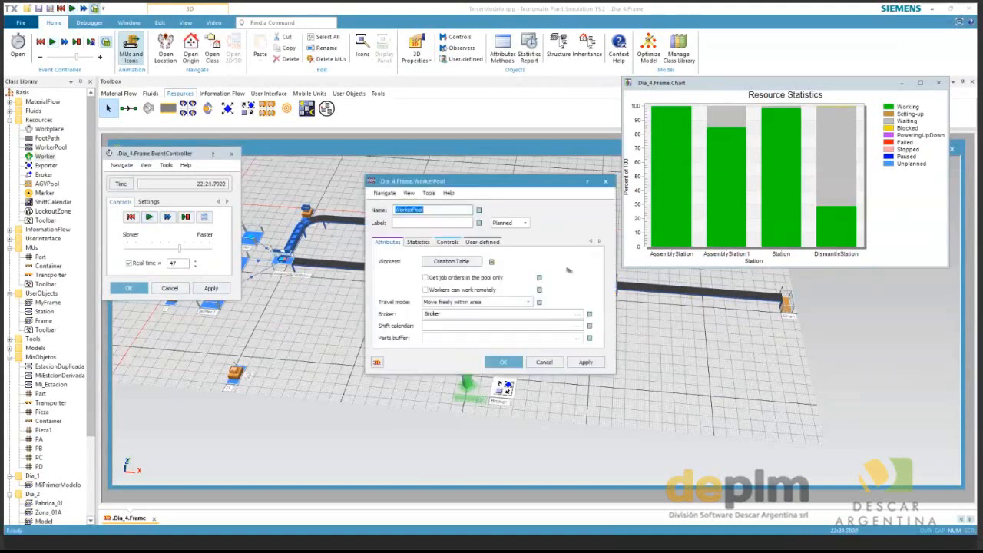
left_click(450, 261)
left_click(370, 244)
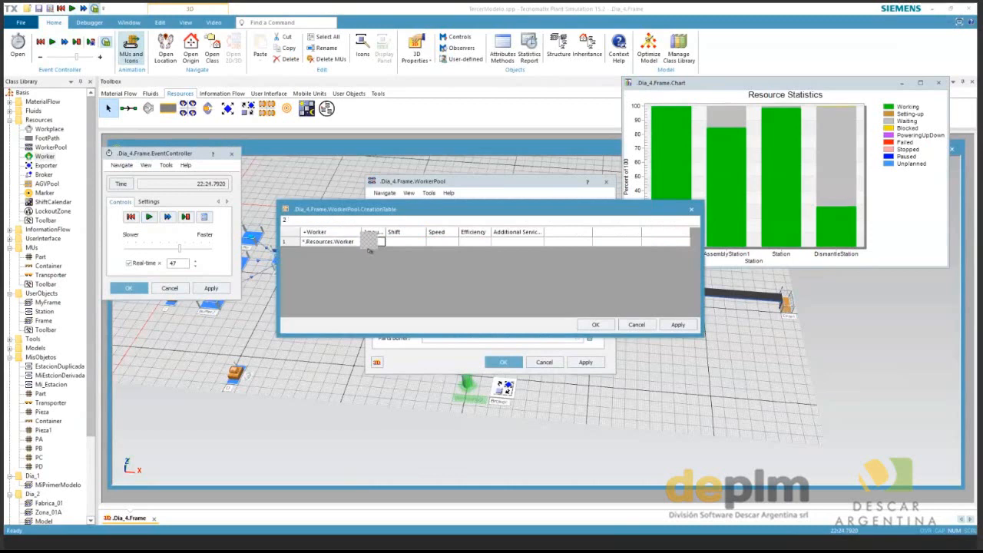
type("1")
left_click(528, 238)
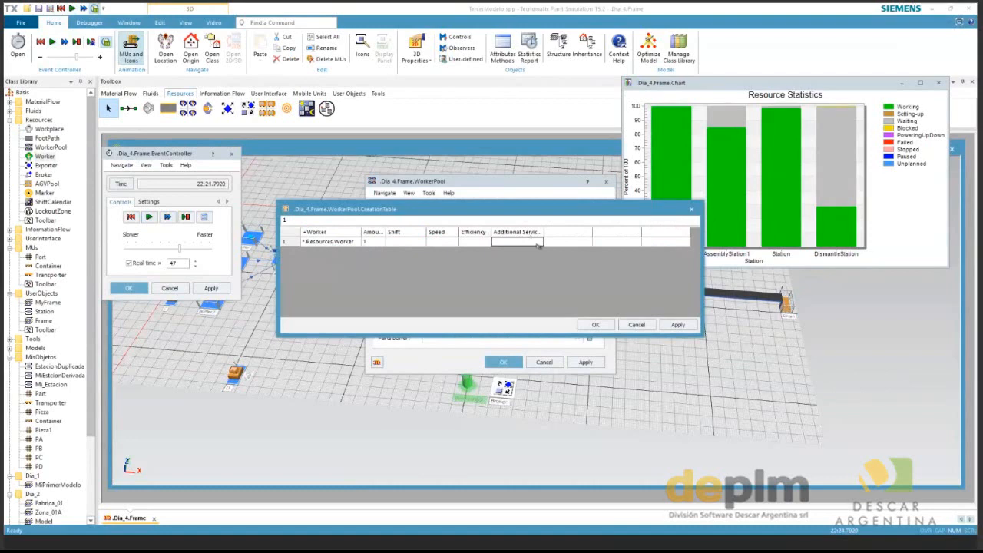
type("Tras")
type("ns")
type("por")
type("t")
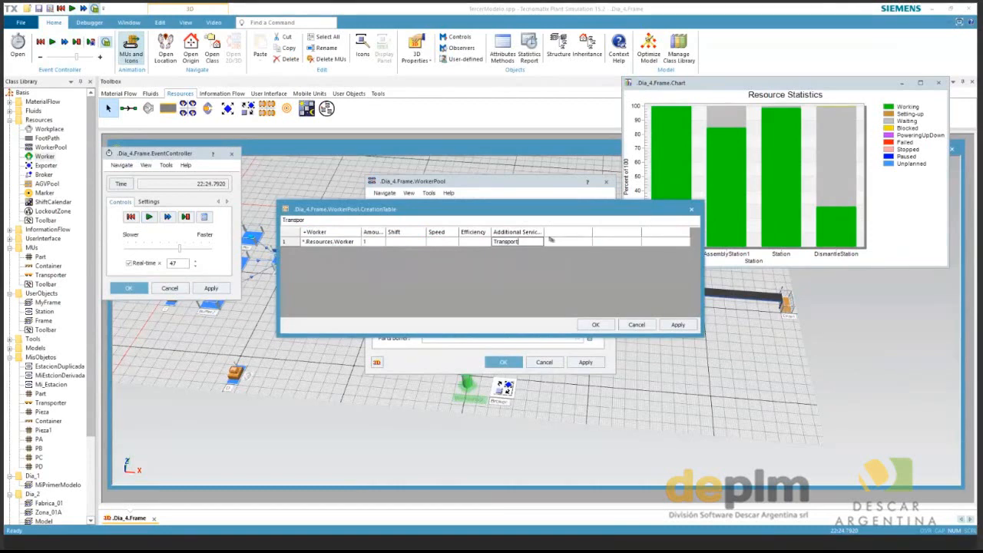
type("e")
key("Return")
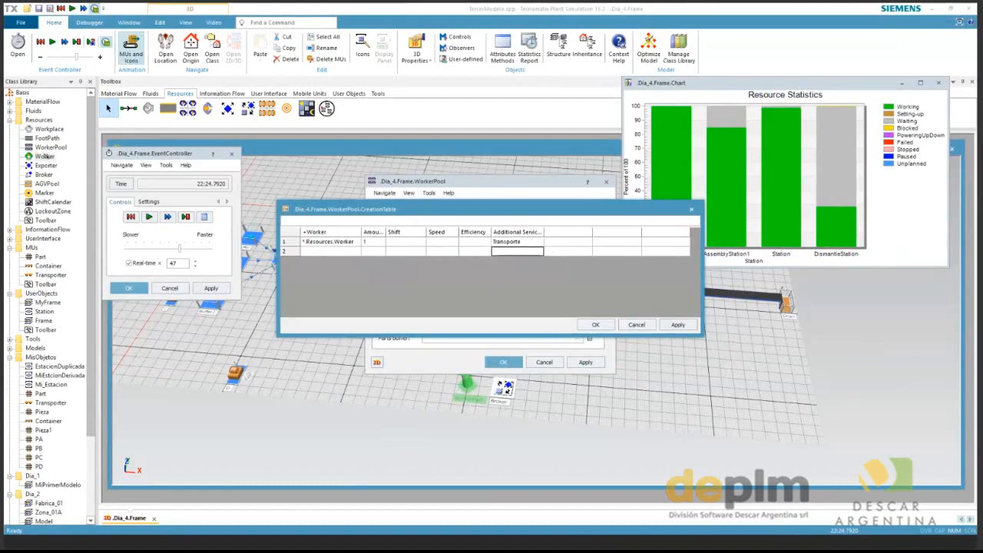
Add a second *.Resources.Worker row with amount 1 and additional service Proceso, and confirm the WorkerPool settings.
left_click(329, 252)
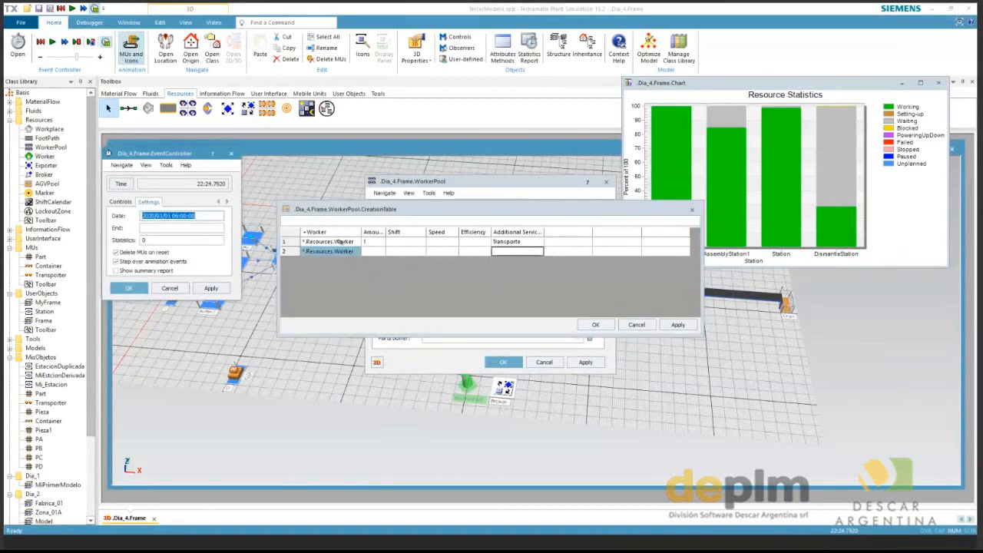
left_click(372, 251)
type("1")
left_click(517, 251)
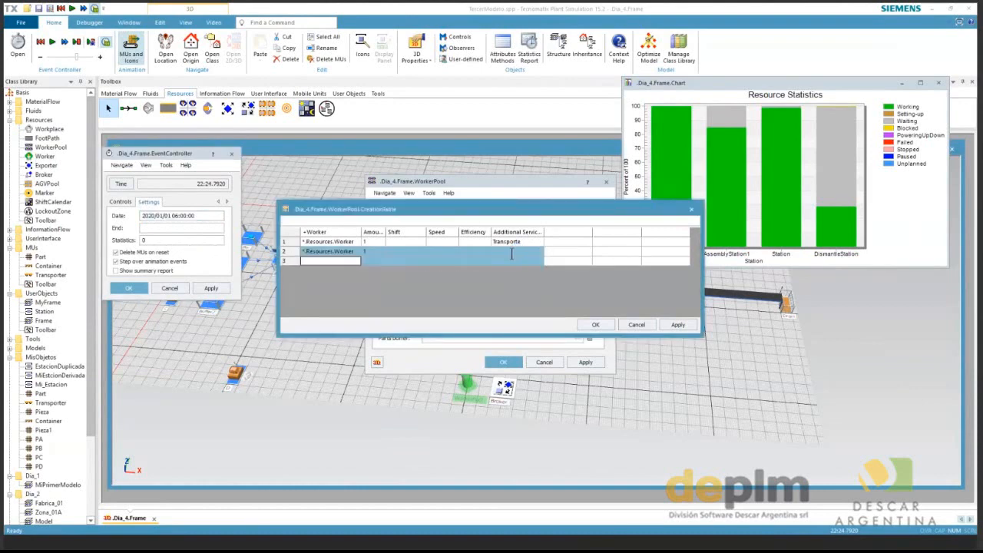
type("Pr")
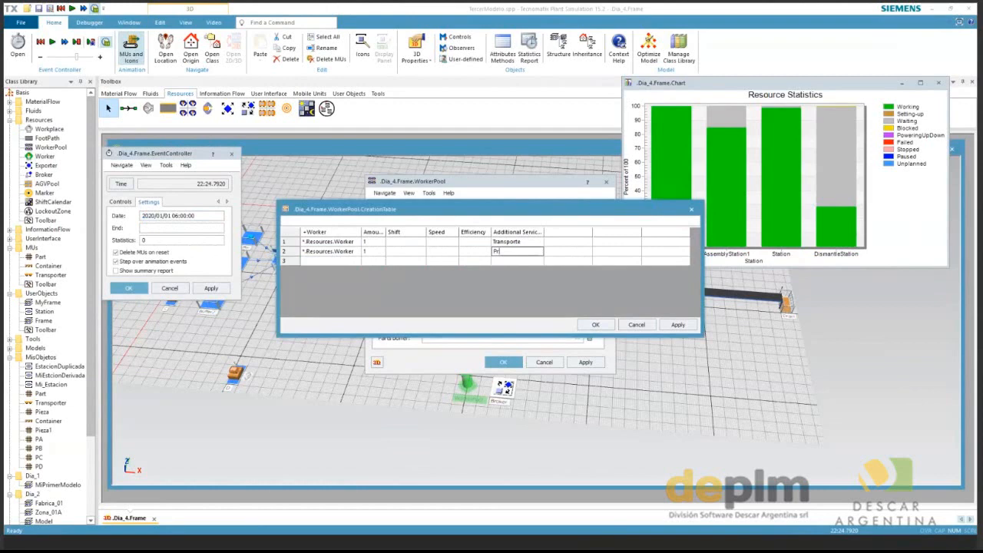
type("oceso")
key("Return")
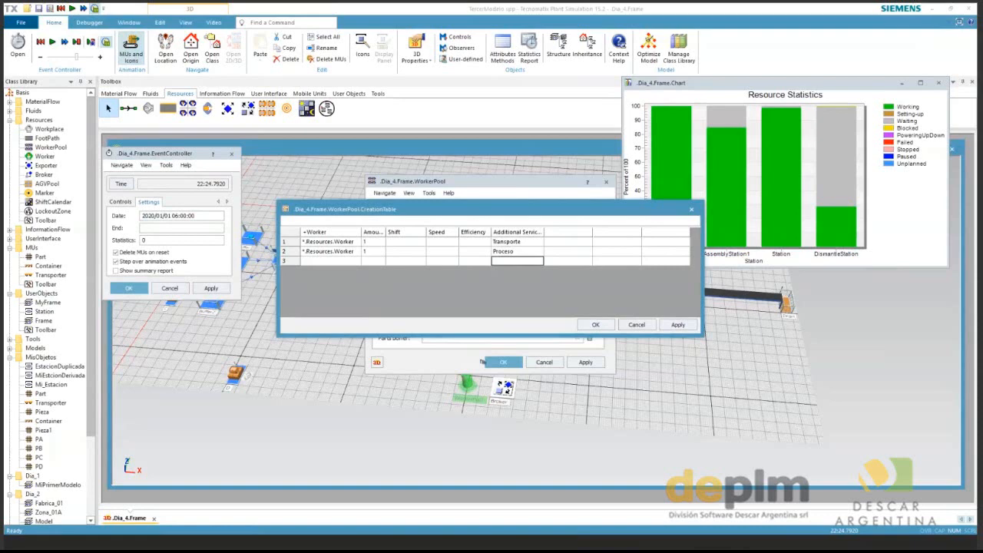
left_click(494, 362)
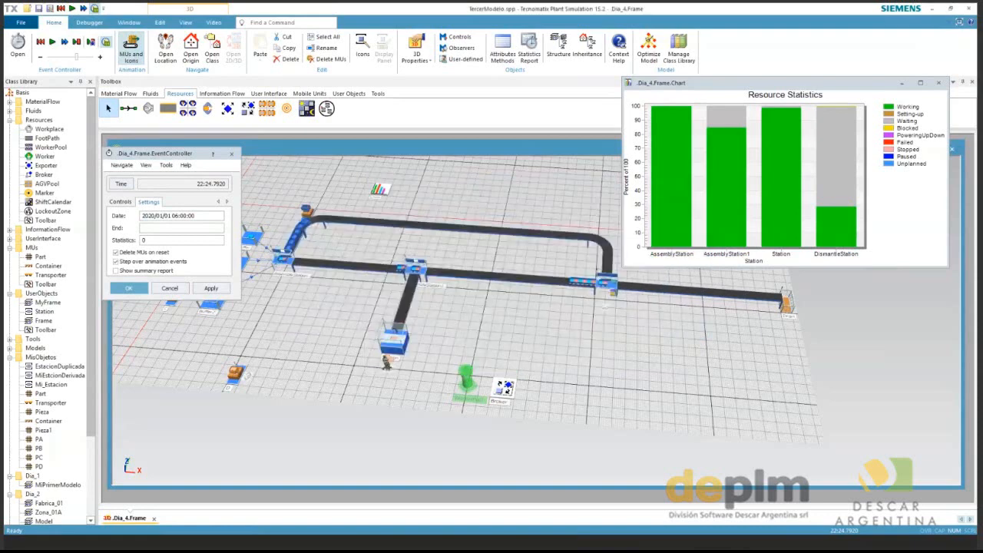
Replace StandardService with Transporte as the service required by source D's transport importer.
double_click(233, 376)
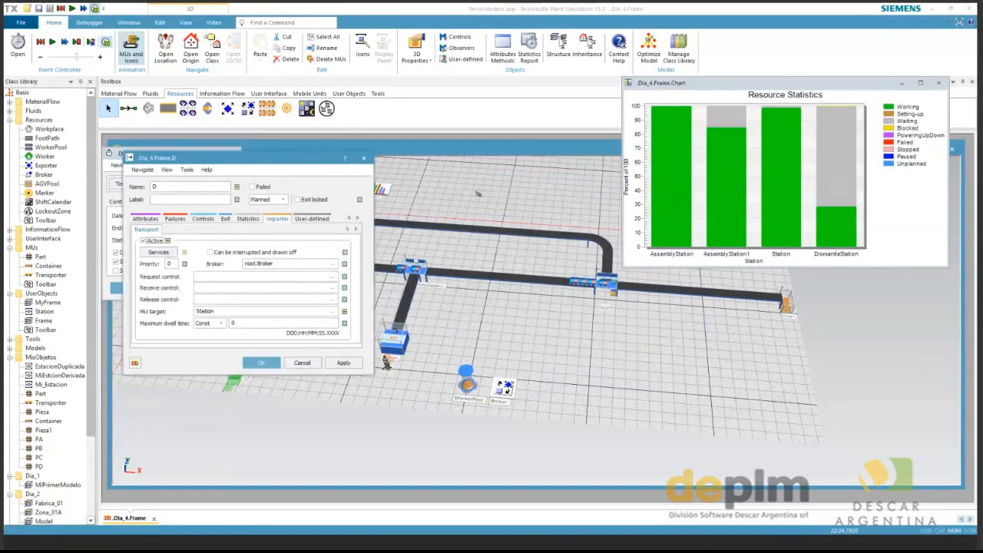
left_click_drag(240, 157, 437, 133)
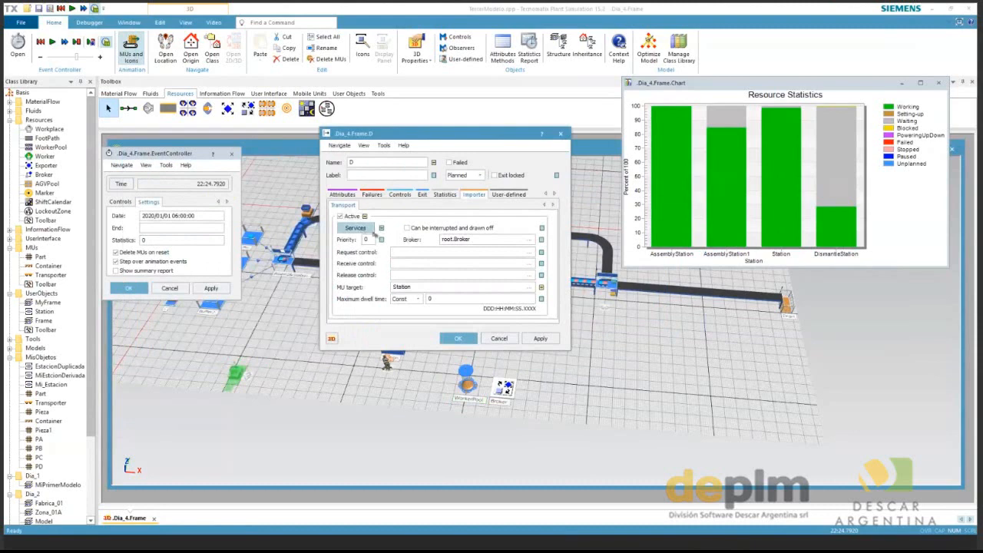
left_click(373, 231)
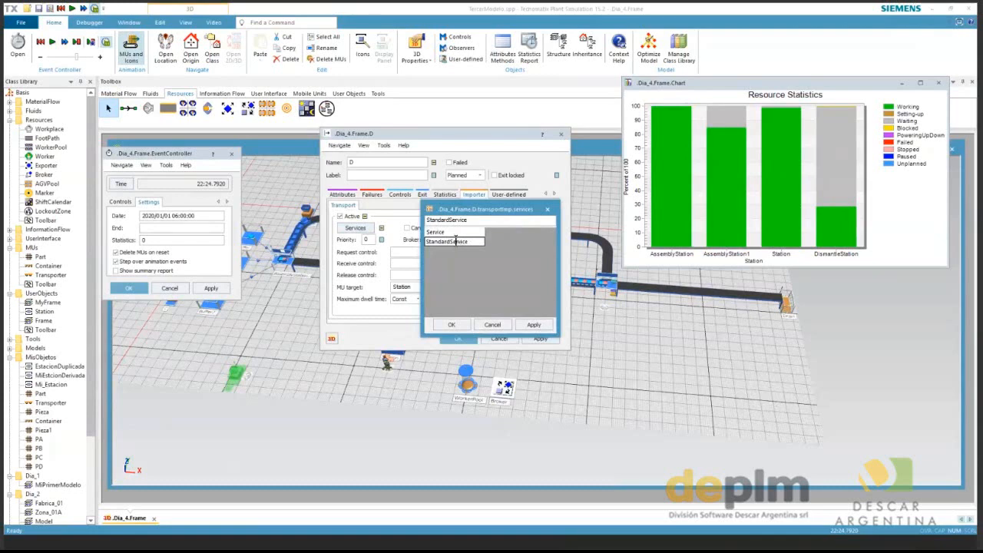
type("Trans")
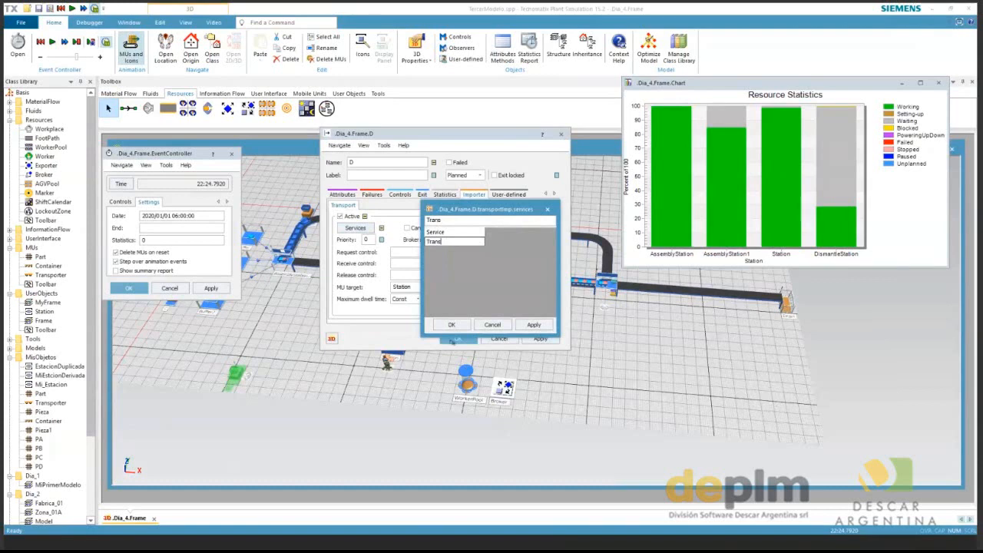
left_click(452, 343)
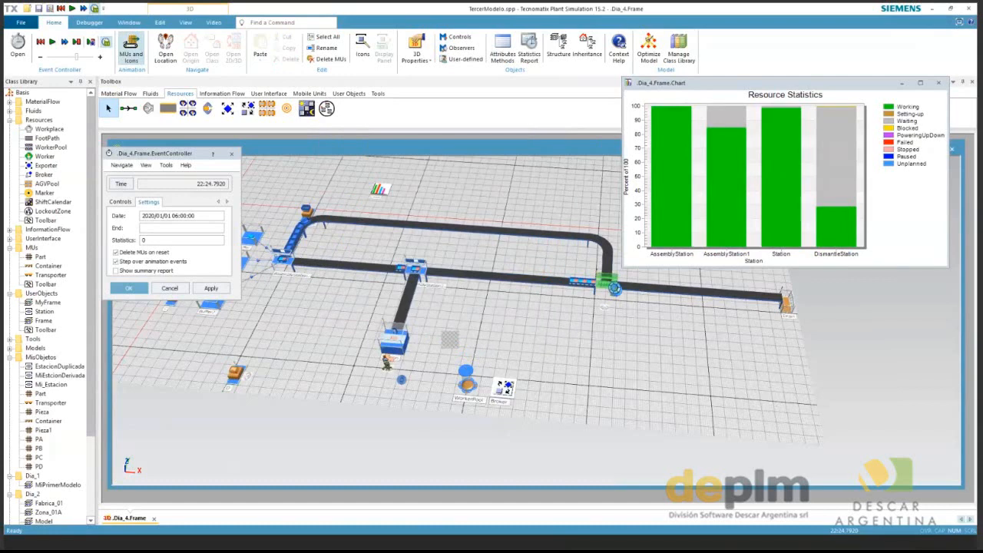
Replace StandardService with Proceso as the service required by the DismantleStation's processing importer.
double_click(614, 288)
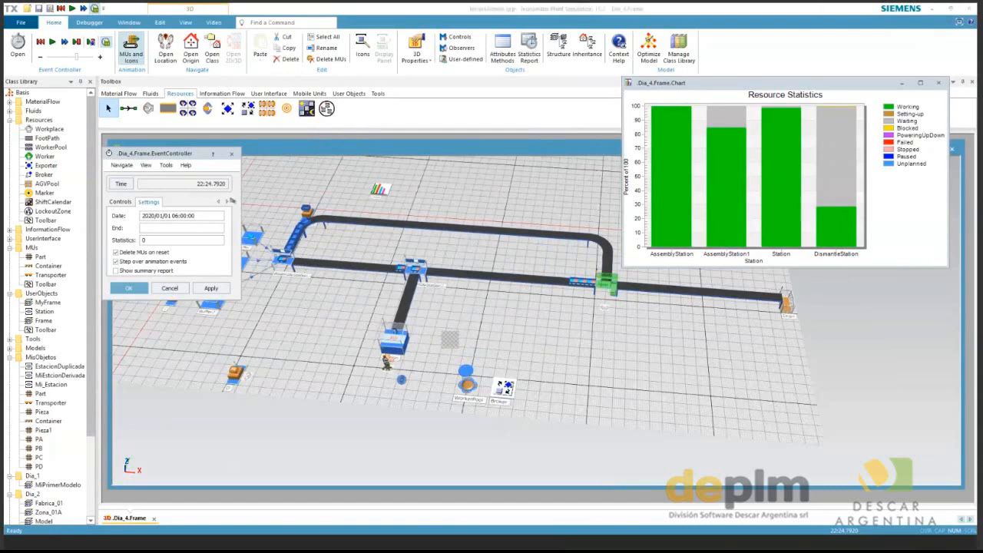
left_click(337, 196)
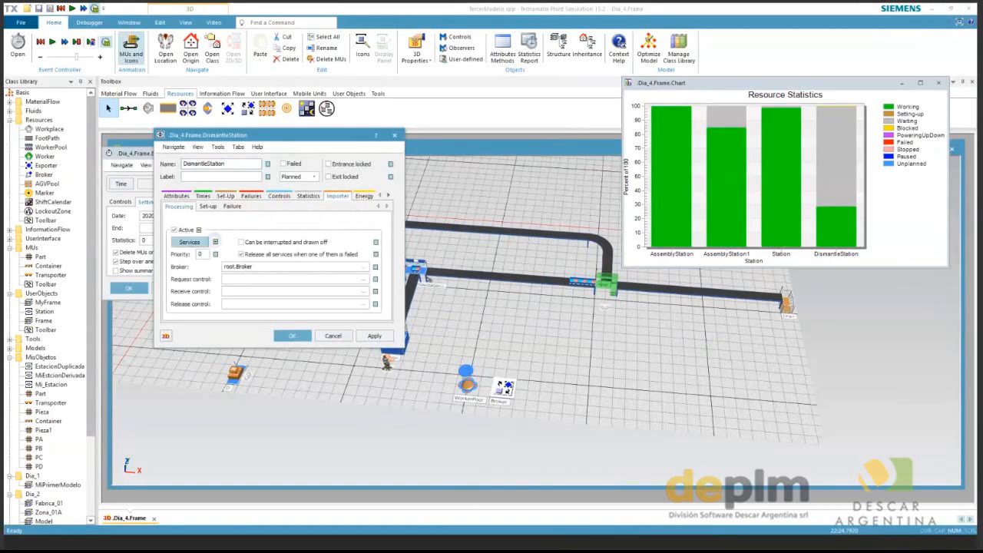
left_click(190, 242)
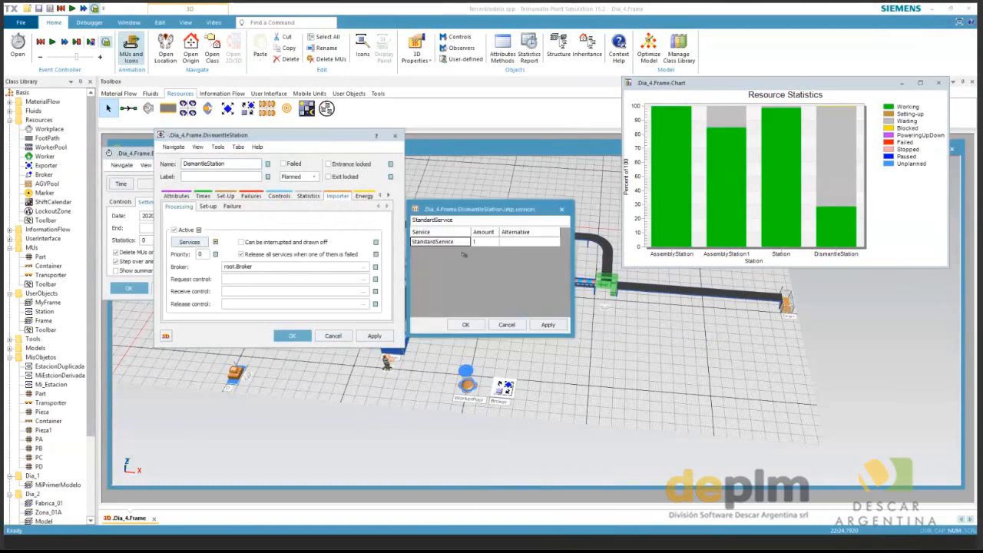
type("Proceso")
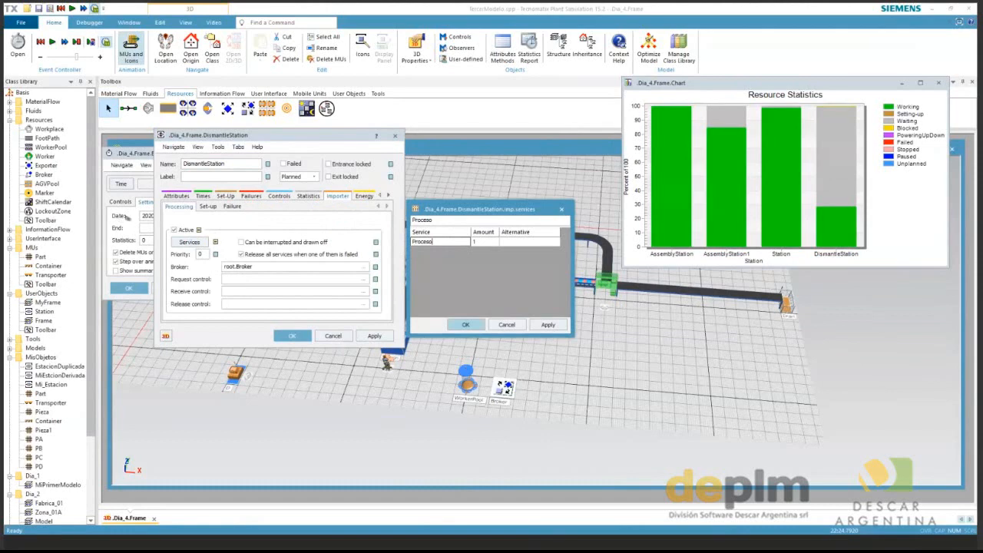
Run the simulation from the start and watch the transport and process workers at their stations, ending with a stop and reset.
left_click(128, 217)
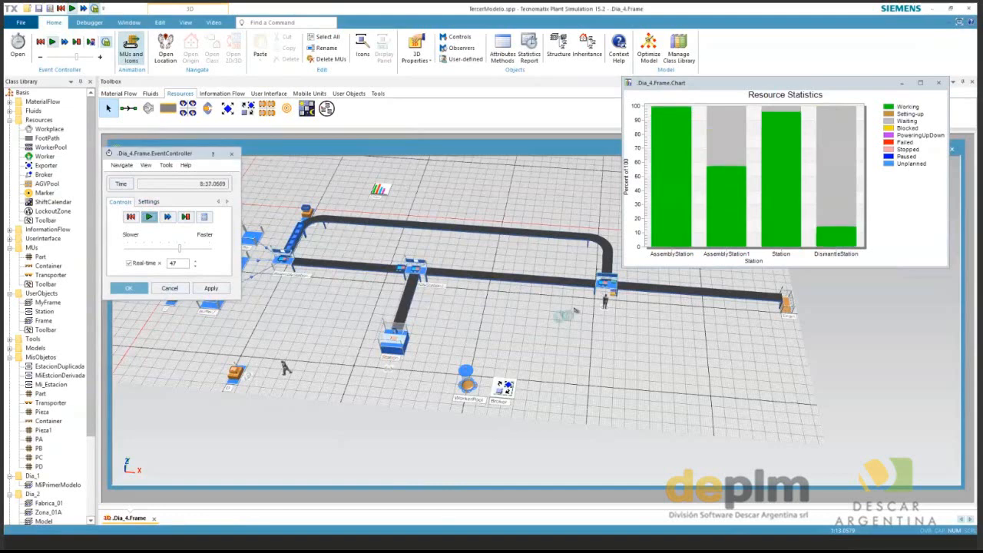
left_click_drag(576, 311, 545, 318)
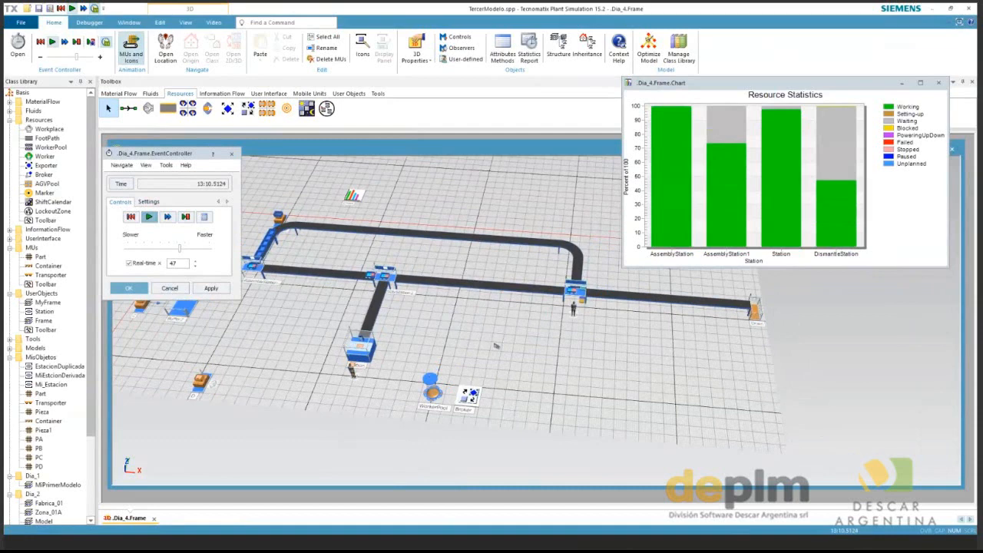
left_click_drag(495, 347, 549, 354)
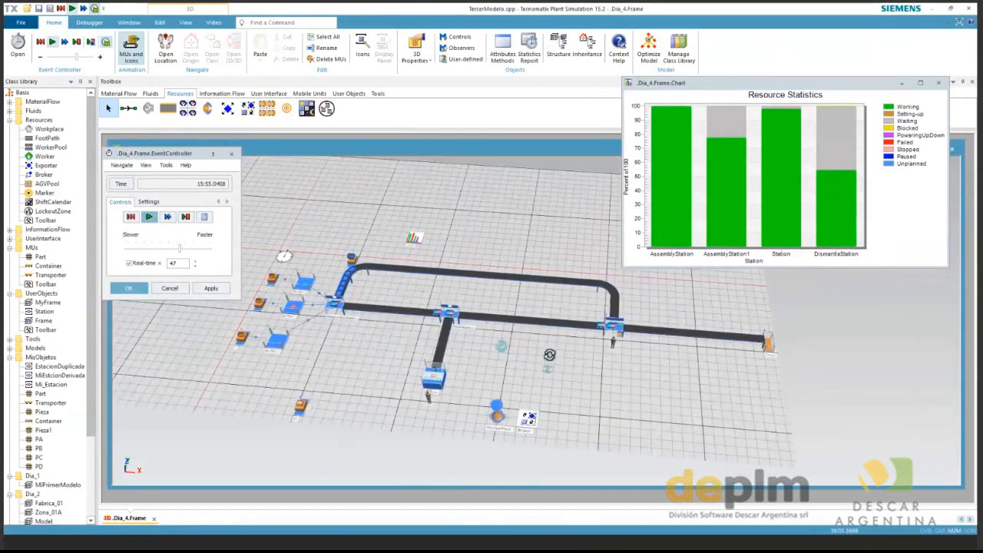
left_click_drag(549, 355, 639, 299)
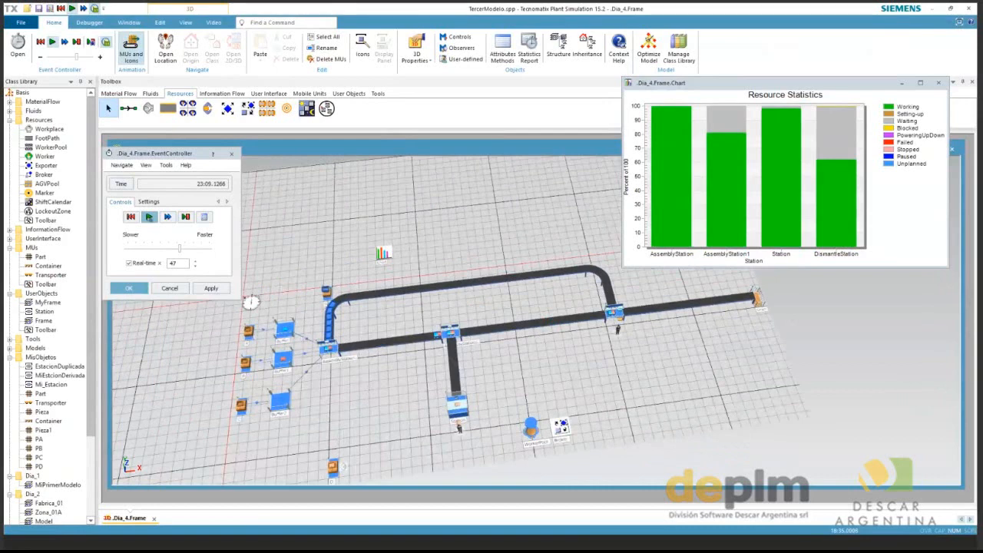
left_click(148, 216)
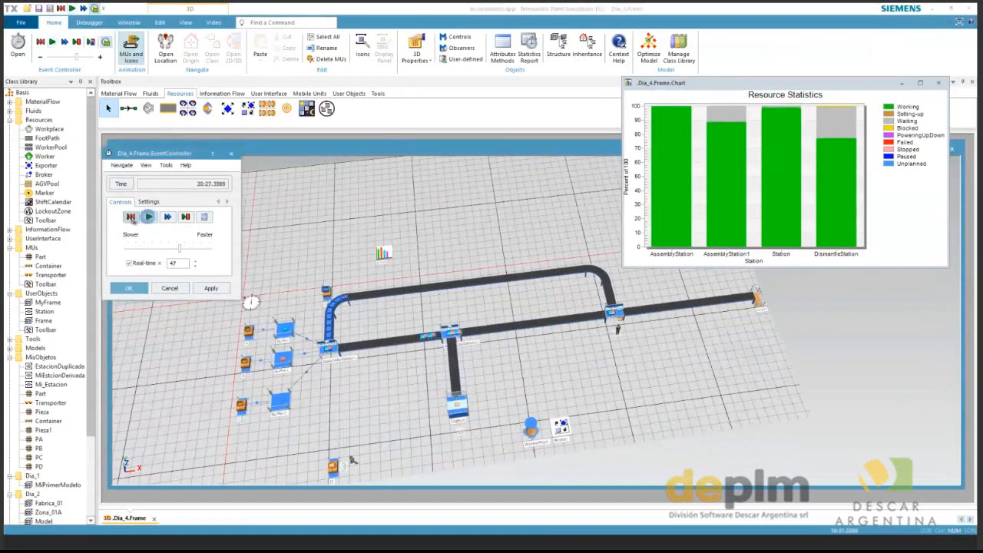
left_click(131, 217)
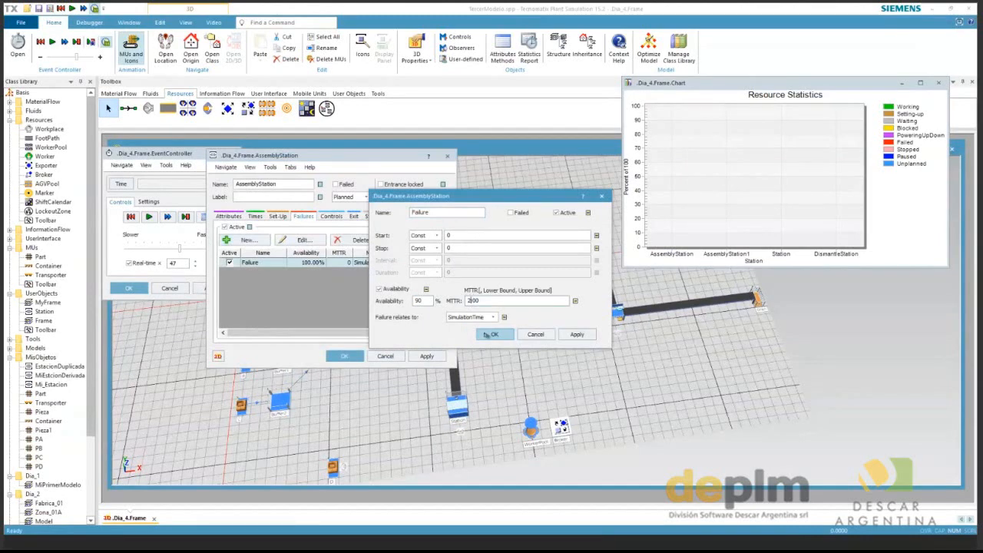
Confirm AssemblyStation's failure with 90% availability, an MTTR of 2:00 and SimulationTime as its reference.
left_click(486, 335)
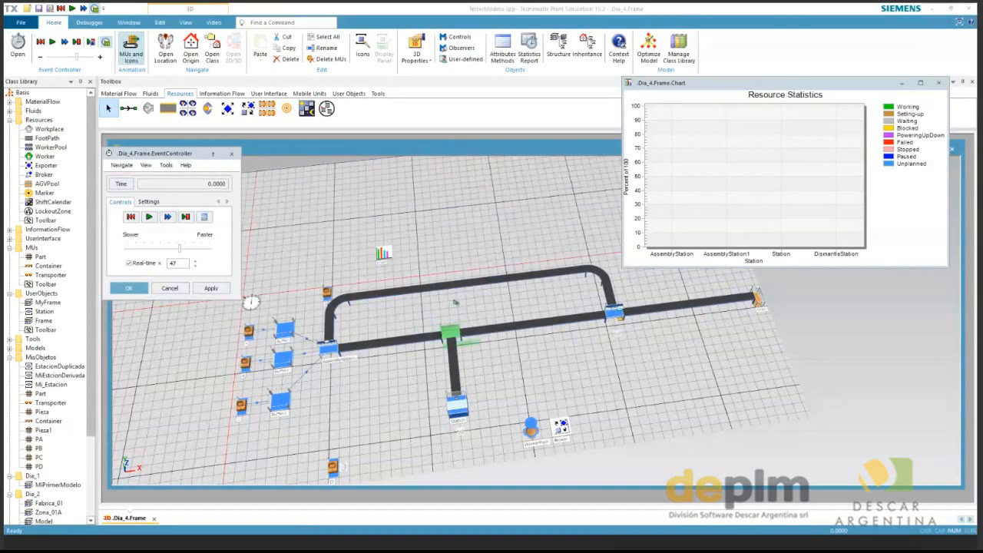
Add a failure to AssemblyStation1 with 95% availability and an MTTR of 1:30, related to OperatingTime.
left_click(277, 259)
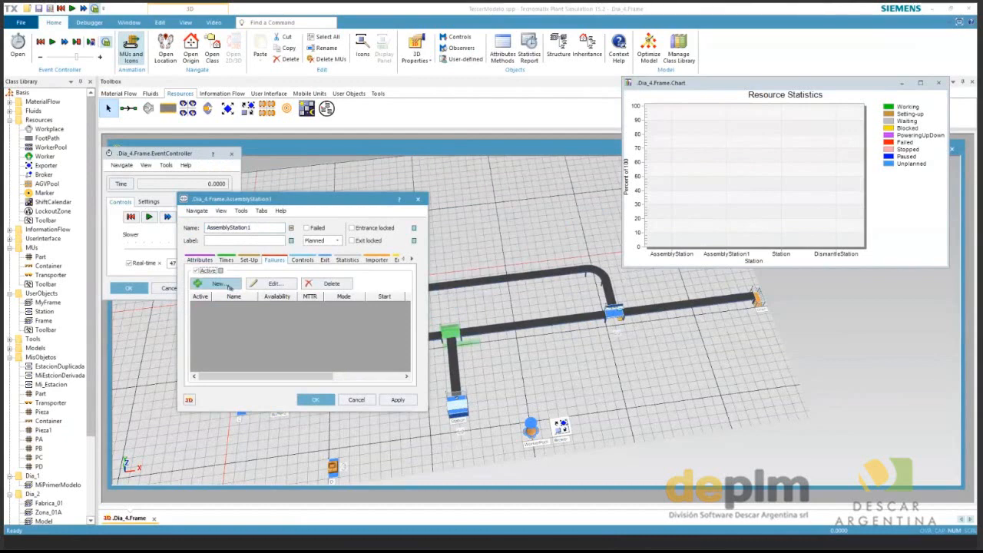
left_click(218, 283)
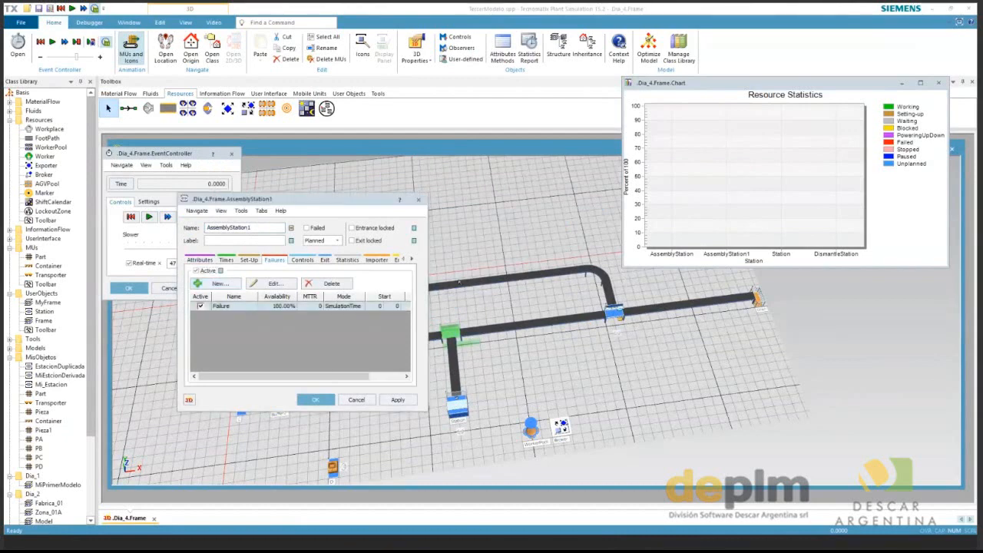
left_click(470, 317)
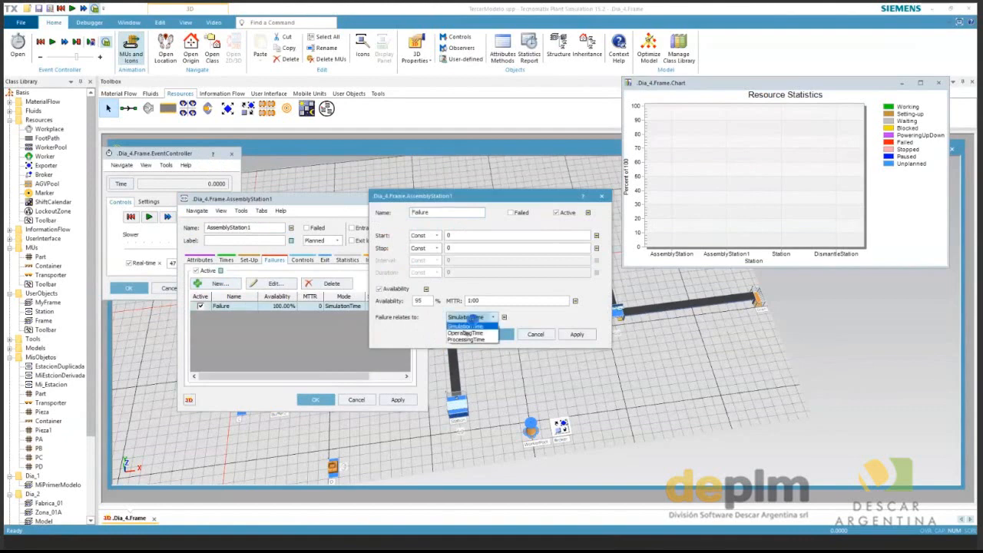
left_click(463, 333)
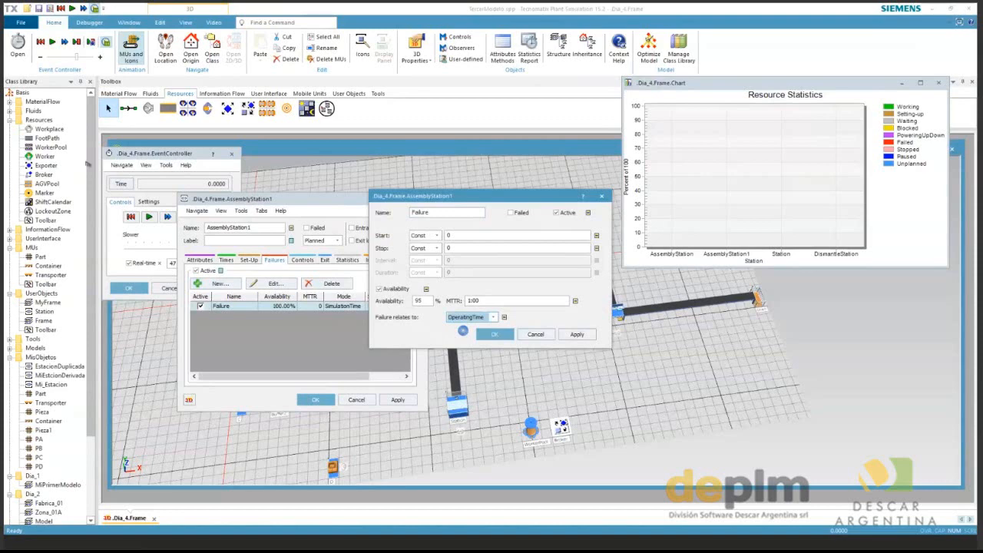
left_click_drag(173, 154, 87, 136)
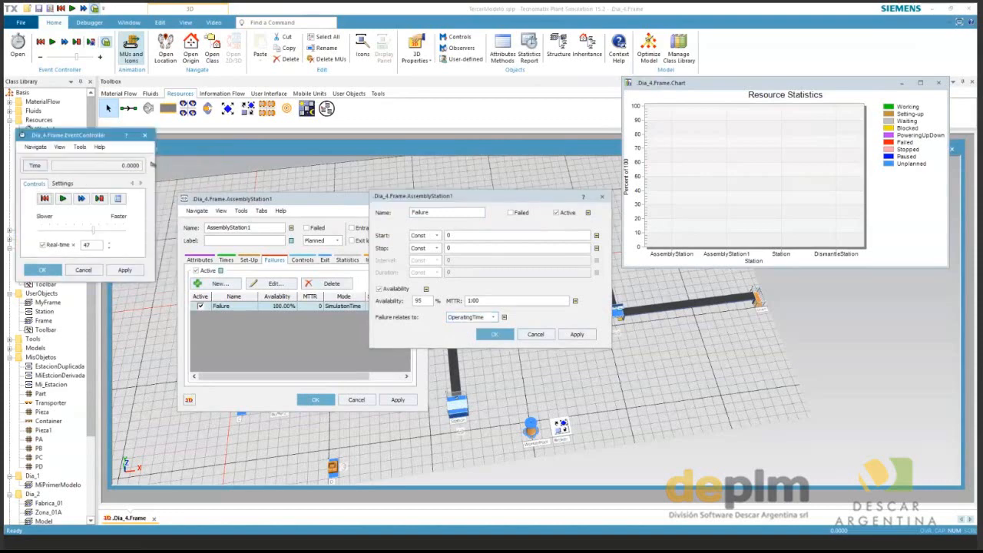
left_click(471, 300)
left_click(502, 336)
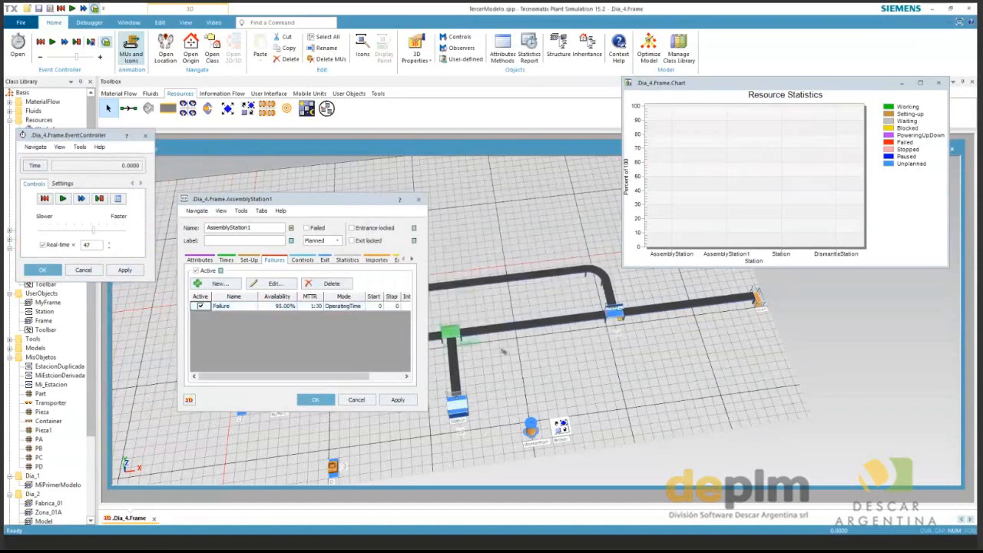
left_click(305, 396)
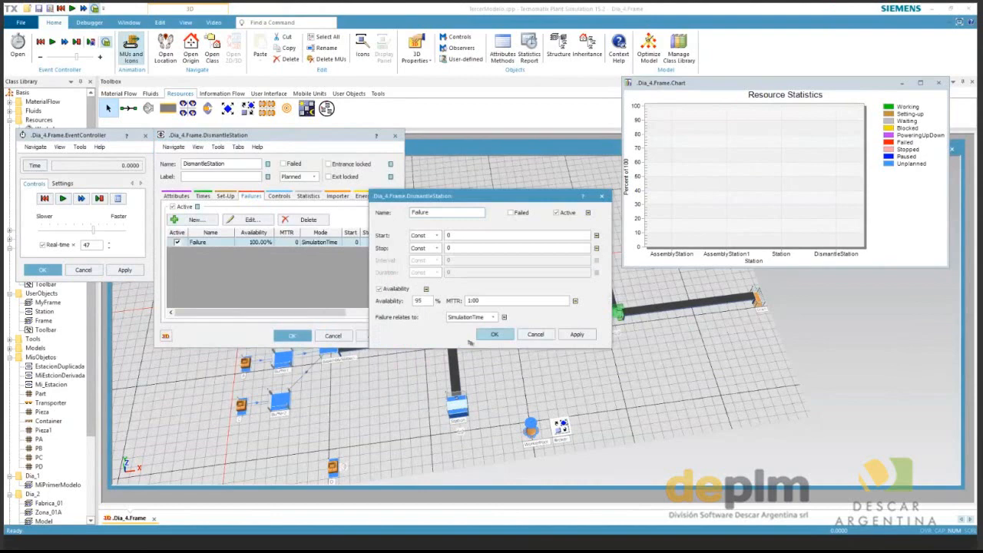
Give the DismantleStation a failure with 90% availability and an MTTR of 1:00, related to ProcessingTime.
left_click(470, 316)
left_click(466, 337)
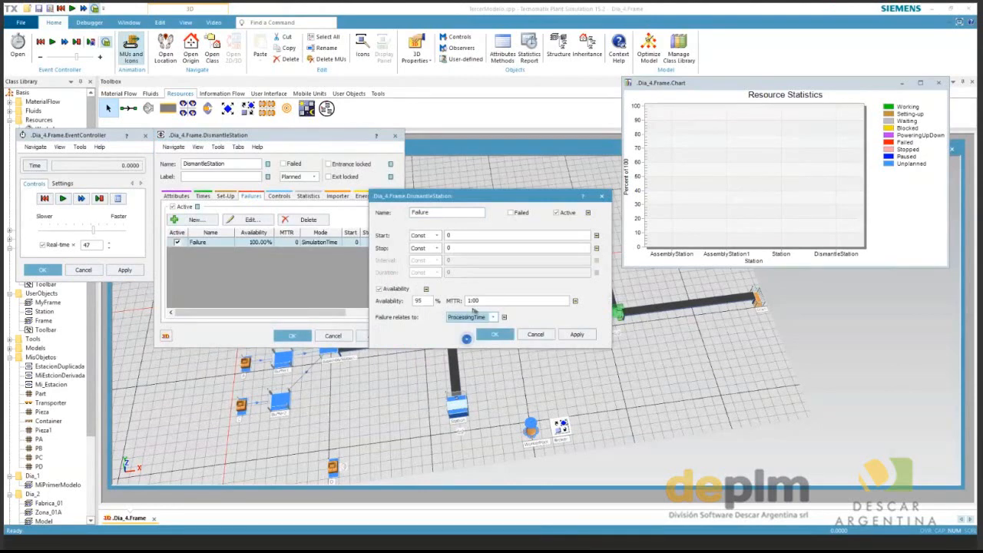
left_click_drag(428, 300, 420, 301)
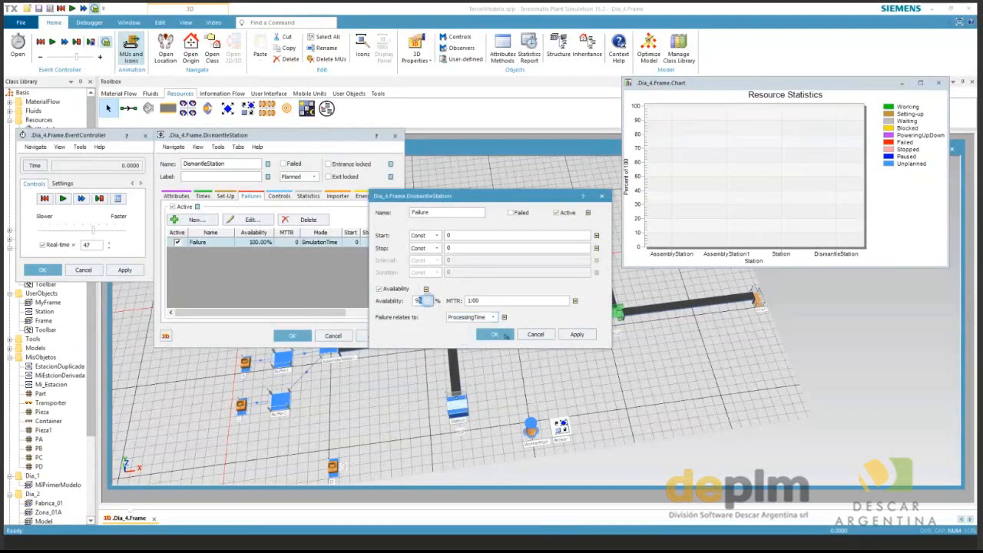
left_click(507, 336)
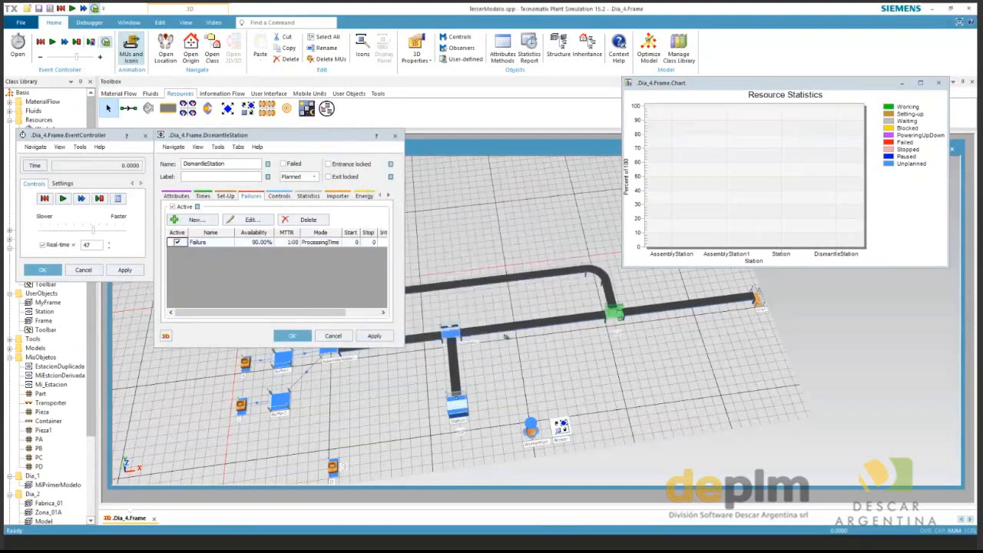
left_click(292, 335)
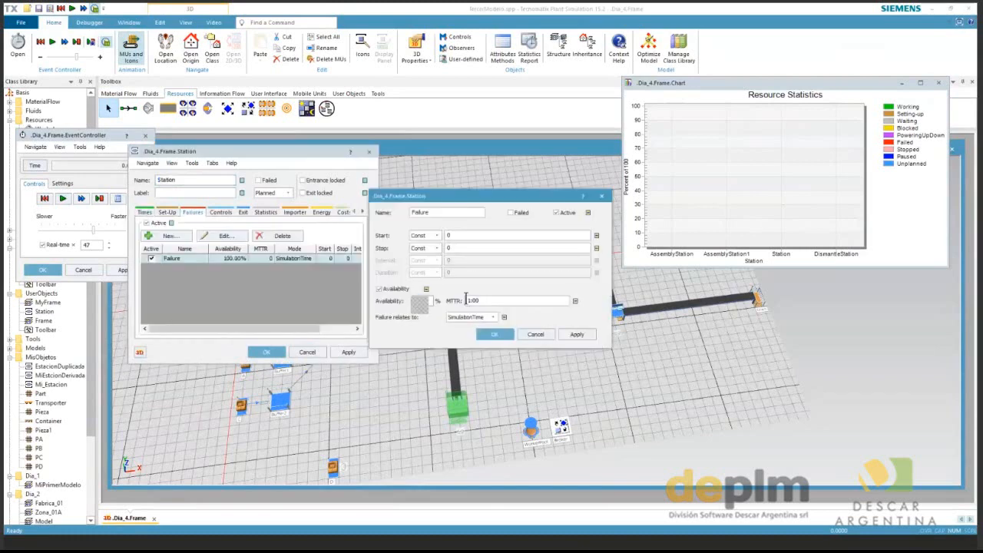
Give Station a failure with 90% availability and an MTTR of 3:00, related to SimulationTime.
left_click(465, 299)
type("3:00")
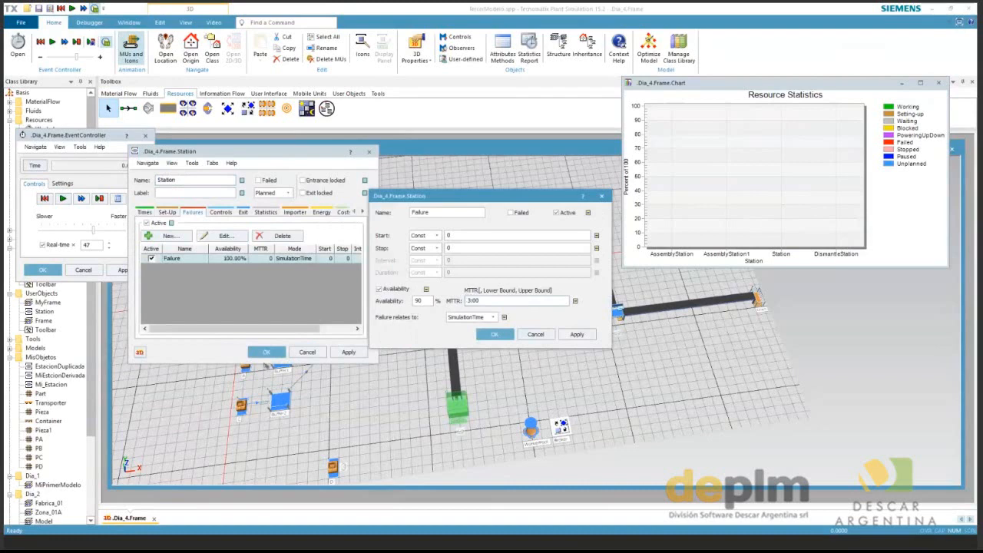
left_click(266, 353)
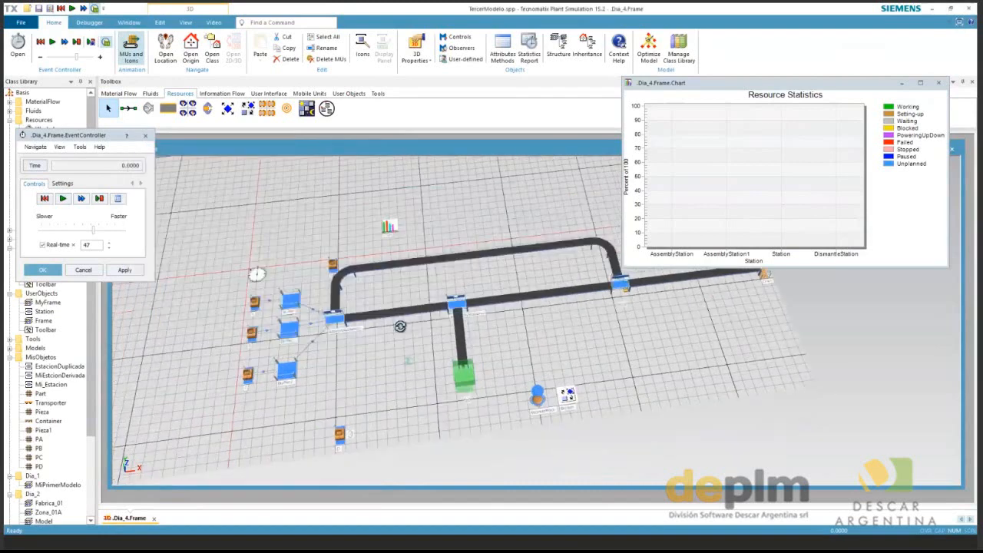
Run the simulation with the station failures and watch the whole line.
left_click_drag(399, 327, 392, 338)
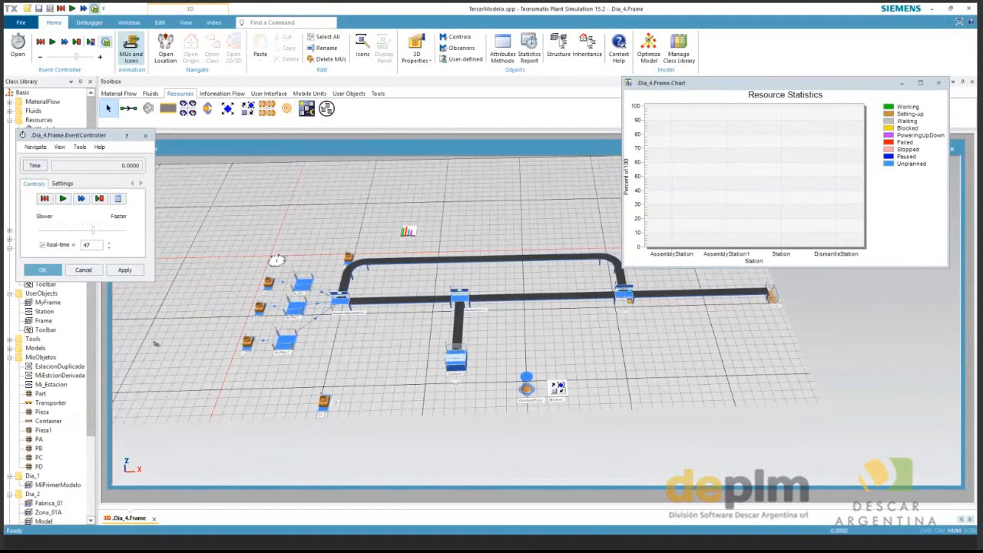
left_click_drag(502, 336, 444, 351)
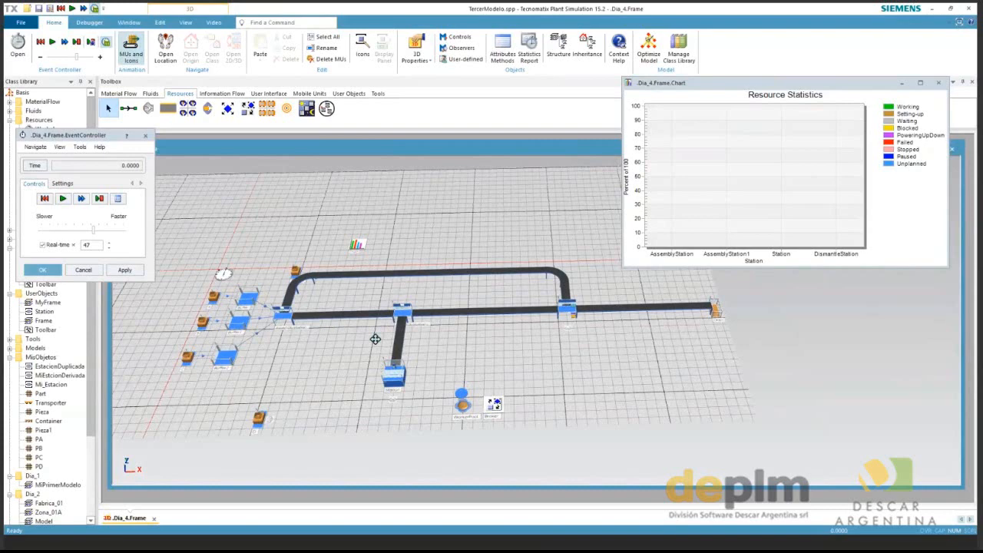
left_click_drag(376, 339, 414, 322)
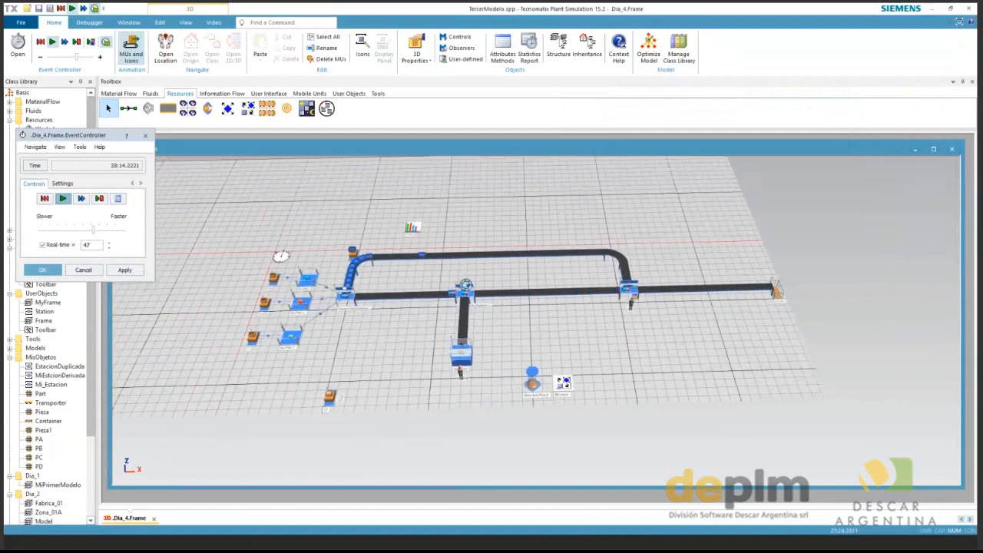
Open the chart's settings and set its data sampling interval to 1:00.
double_click(412, 228)
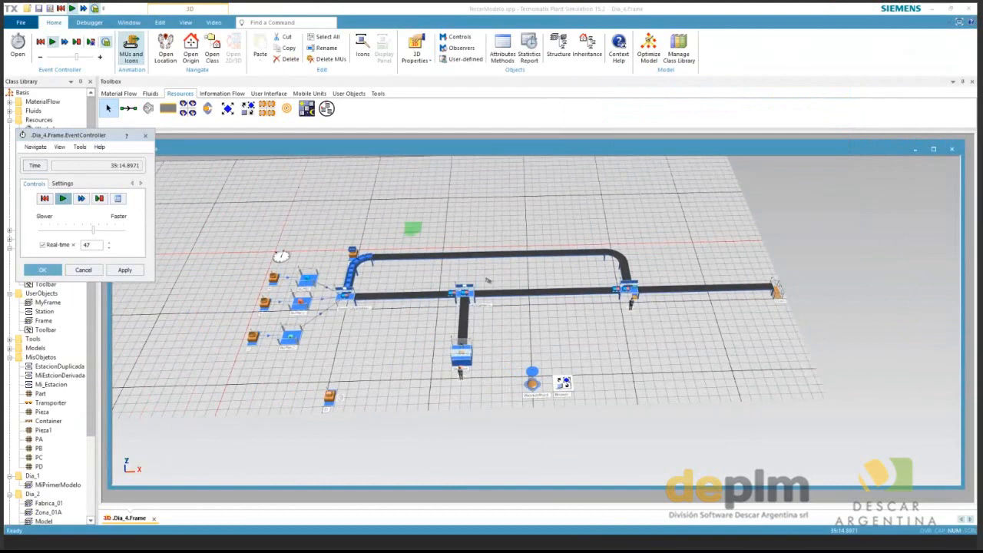
double_click(411, 235)
double_click(407, 234)
left_click(439, 327)
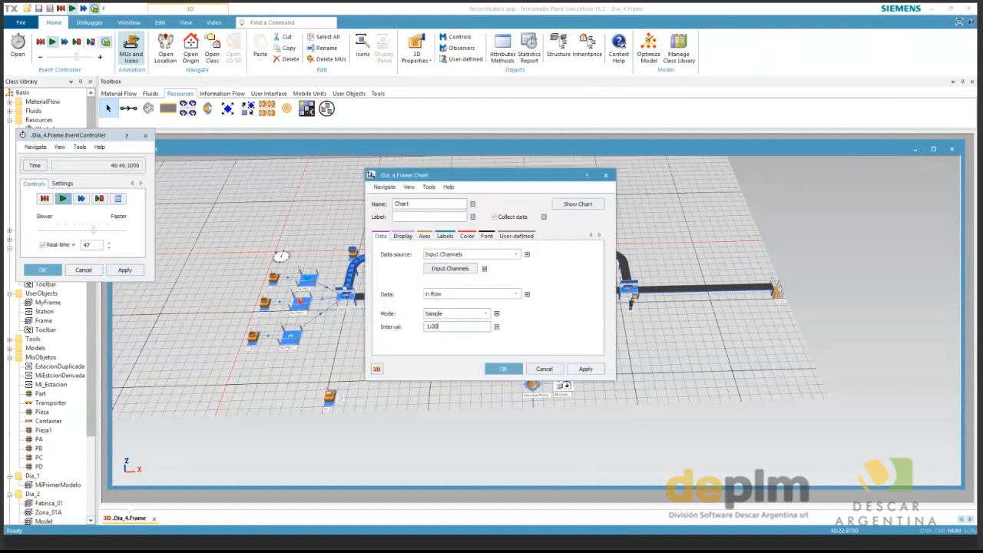
Display the chart in the frame at 8 by 6 m as 100% Stacked Columns with Balanced 3D image quality.
left_click(413, 236)
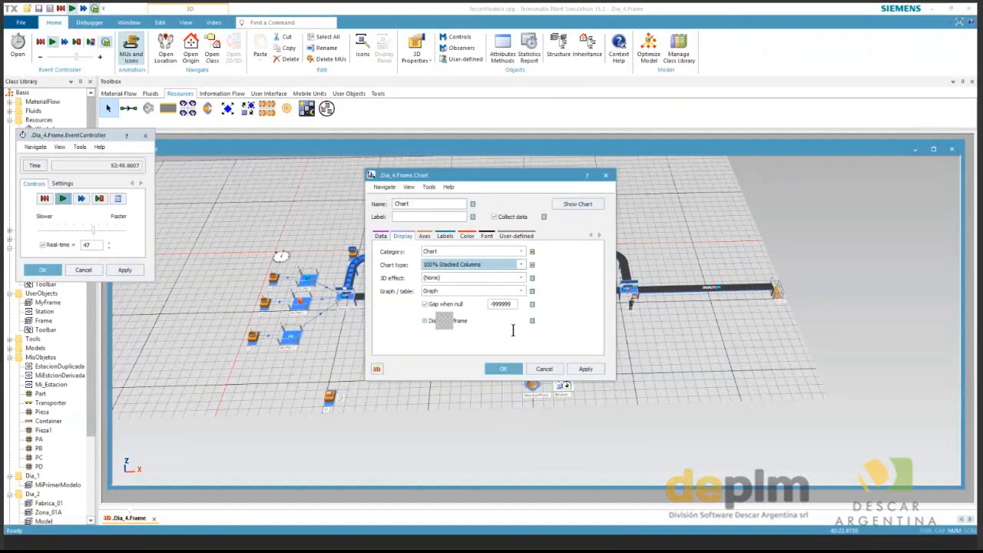
left_click(425, 320)
left_click(503, 345)
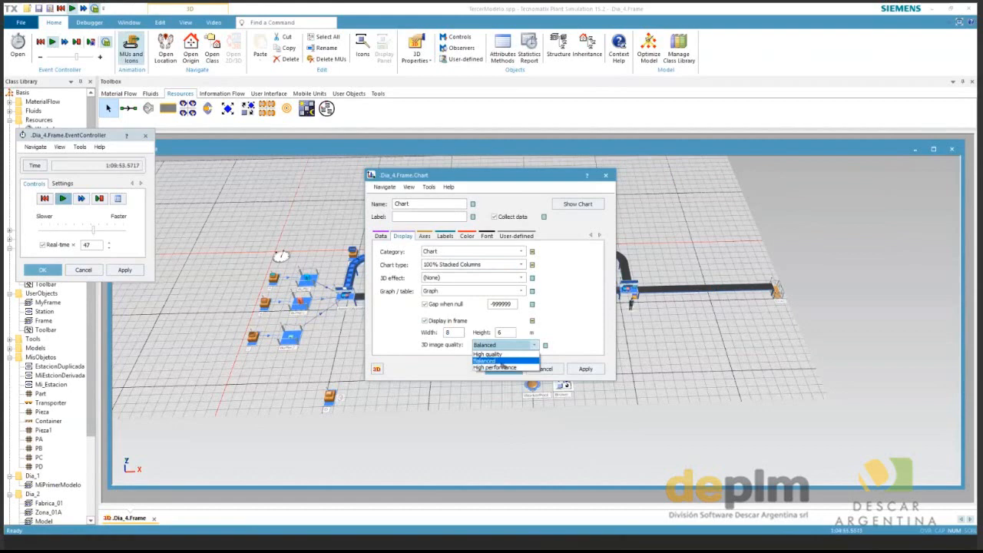
left_click(492, 360)
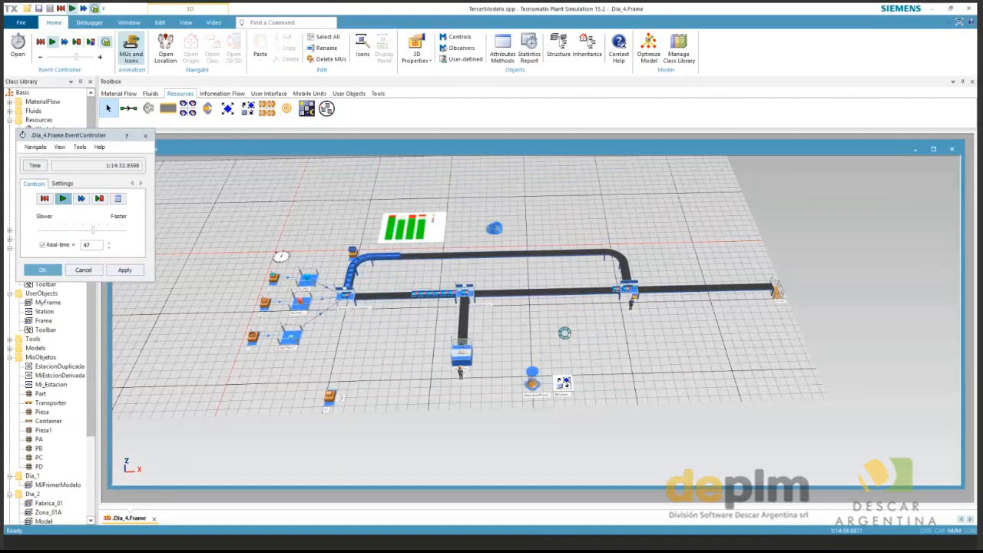
Place the chart in 3D at X 16, Y 4, Z 3.4 m and rotate it 60° about the X axis.
scroll(565, 333, "up", 3)
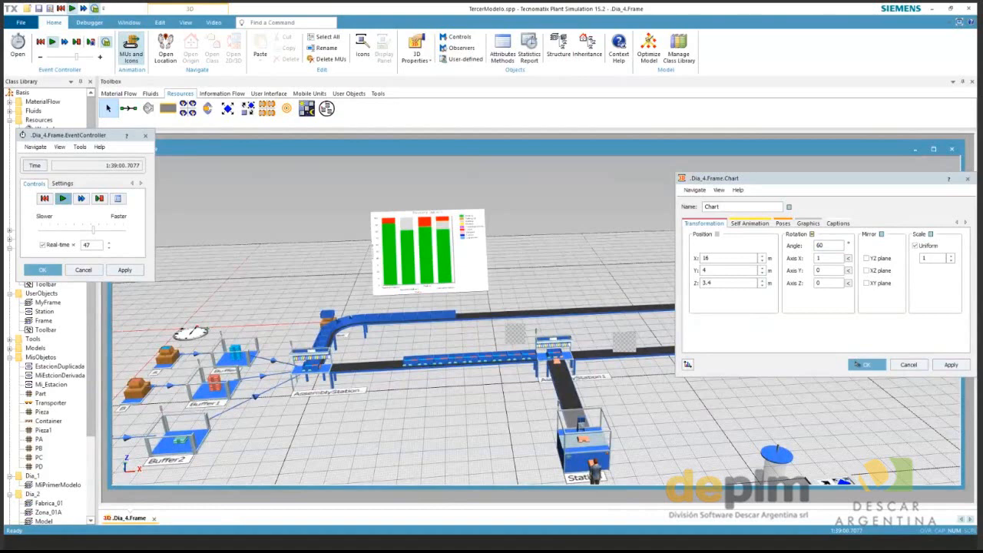
left_click(858, 364)
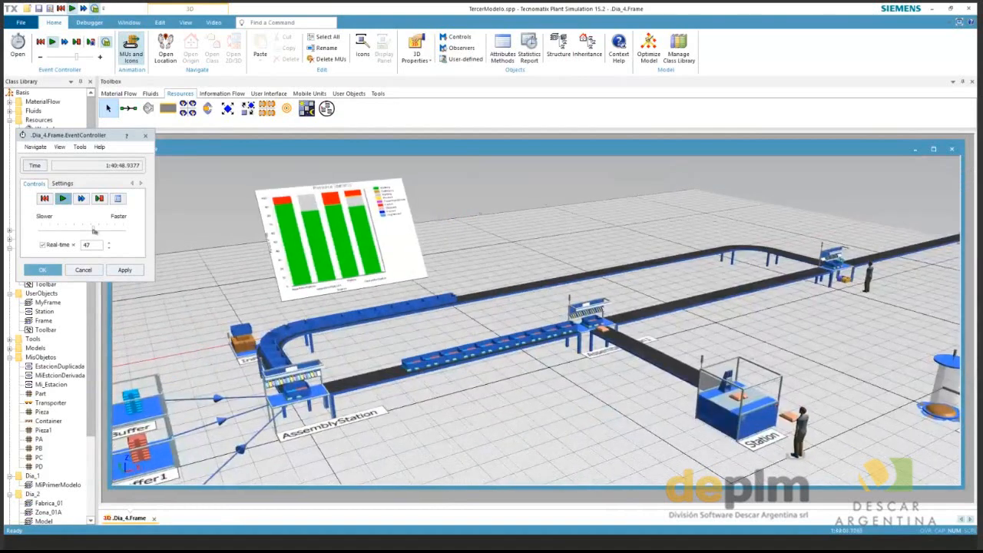
Set the real-time factor to 55, rerun the simulation from the start and watch the stations' statistics on the in-frame chart.
left_click_drag(94, 230, 99, 231)
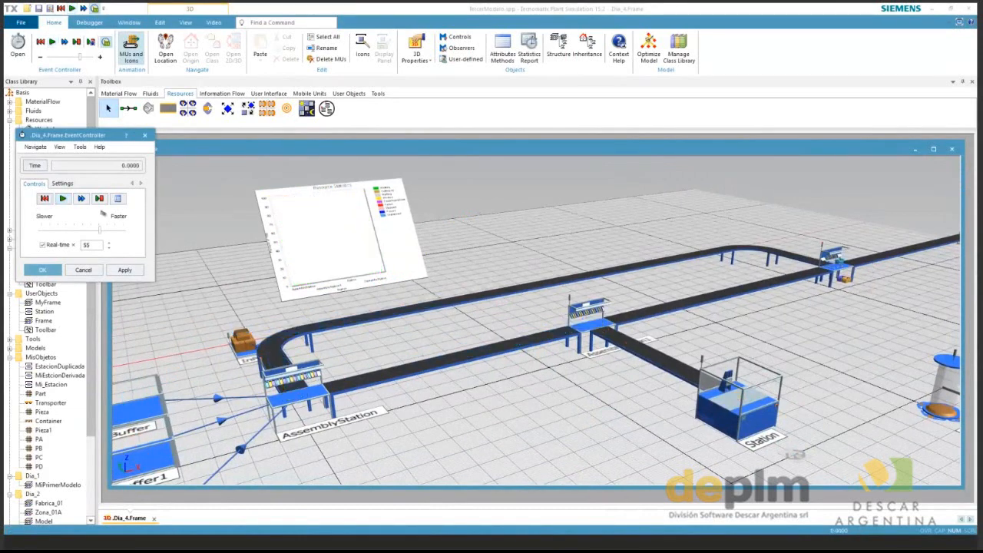
left_click(63, 198)
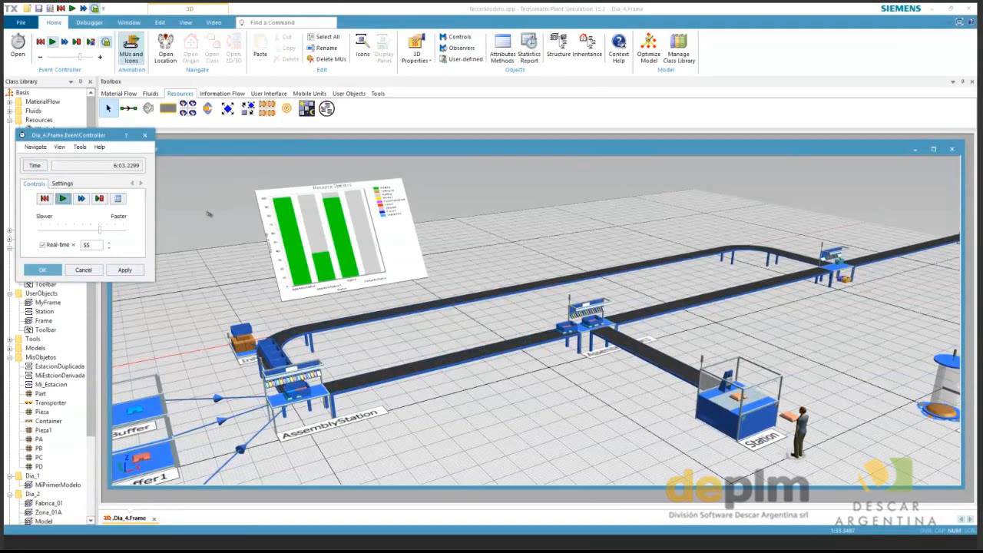
scroll(661, 336, "down", 3)
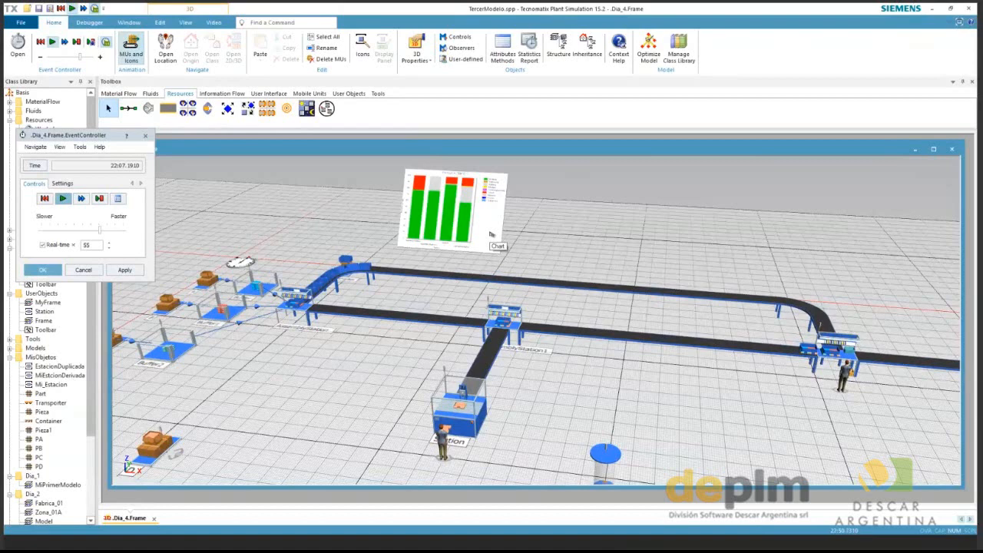
scroll(491, 235, "down", 2)
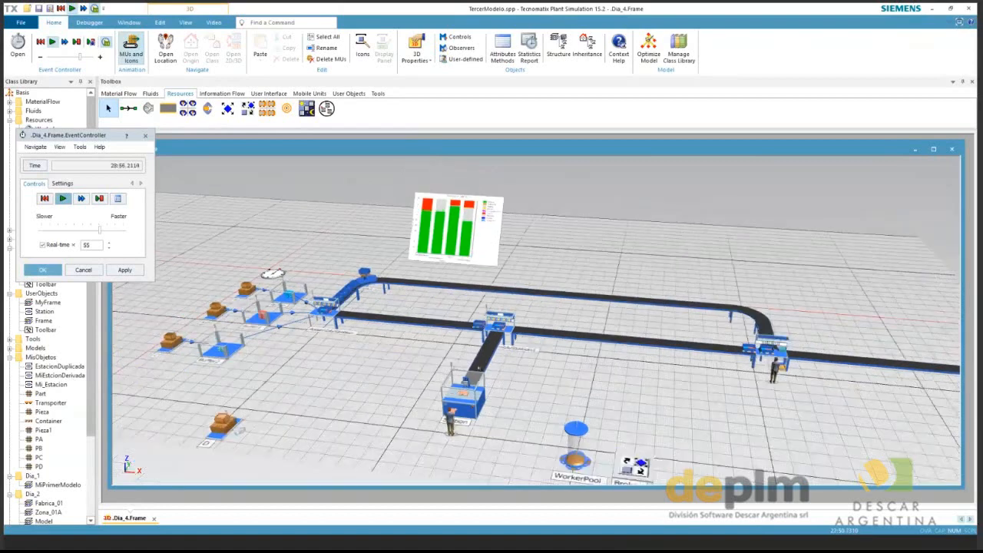
scroll(488, 339, "down", 2)
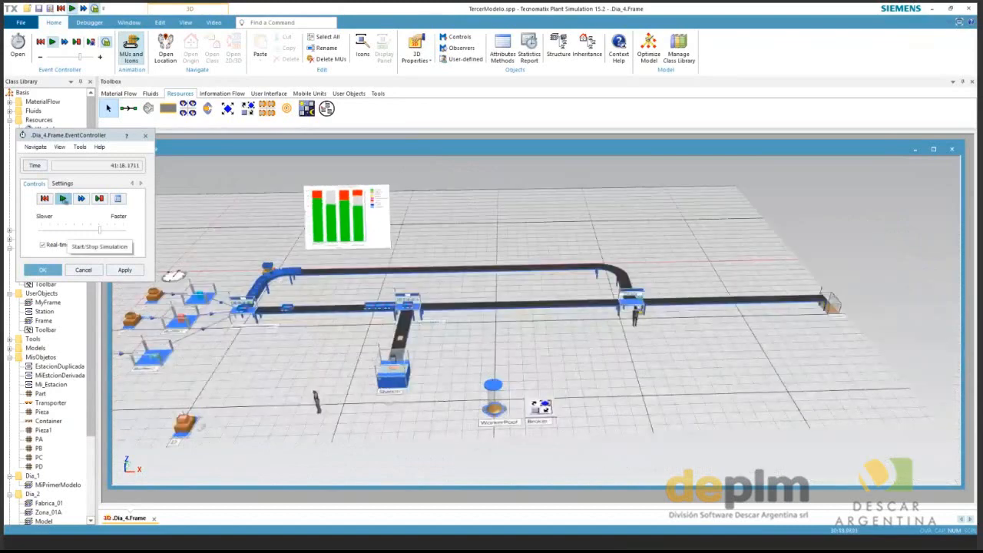
left_click(63, 199)
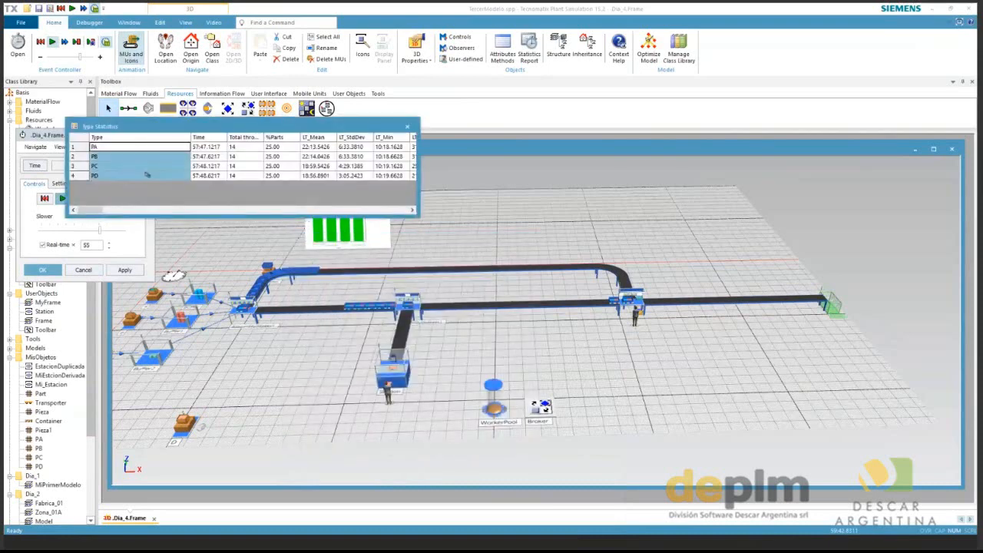
Open the Drain's type statistics table and add a Display object beside the Drain at the end of the line.
left_click(716, 348)
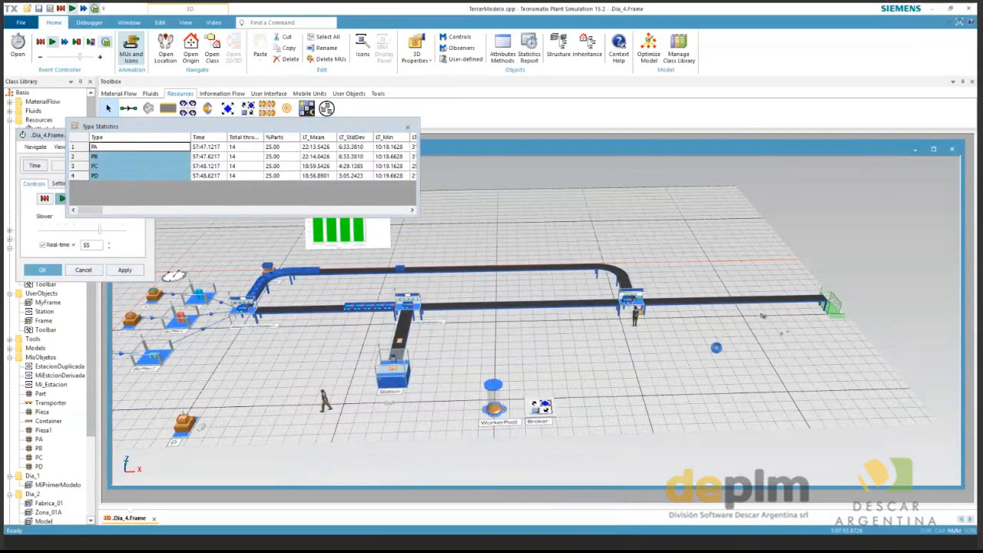
scroll(769, 310, "up", 2)
left_click_drag(769, 311, 586, 311)
left_click(228, 93)
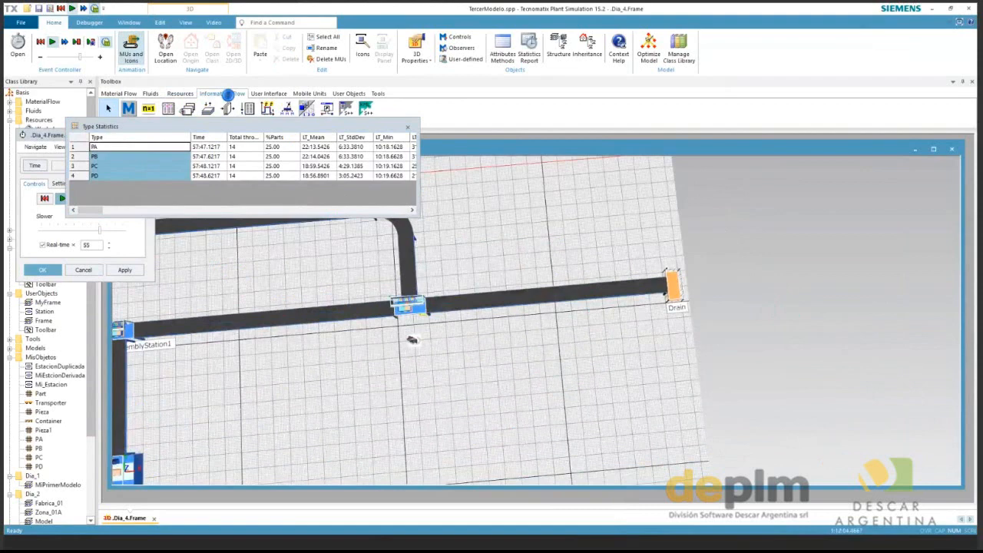
left_click(268, 93)
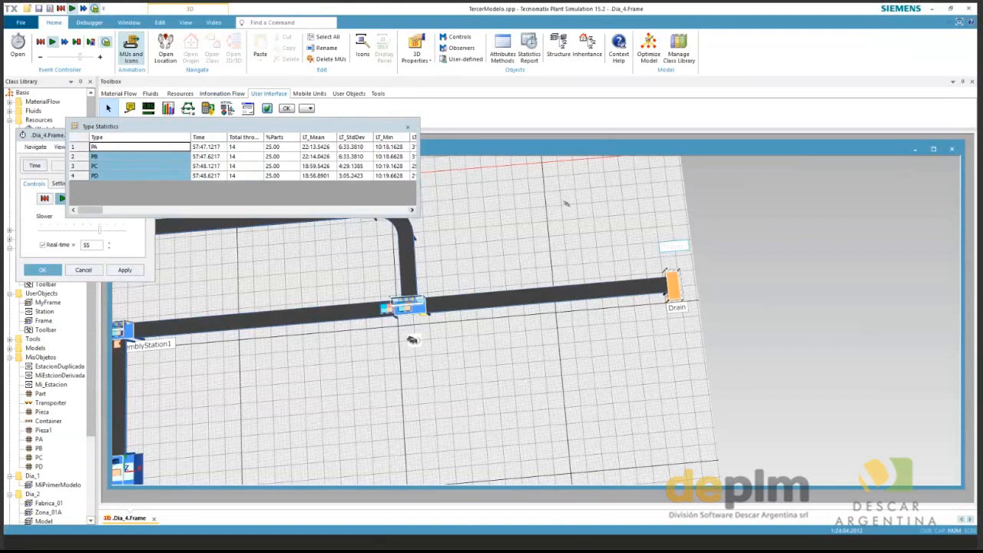
Widen the Type Statistics table to read its further columns, and resume the simulation to watch the Drain's Display.
left_click_drag(419, 218, 575, 207)
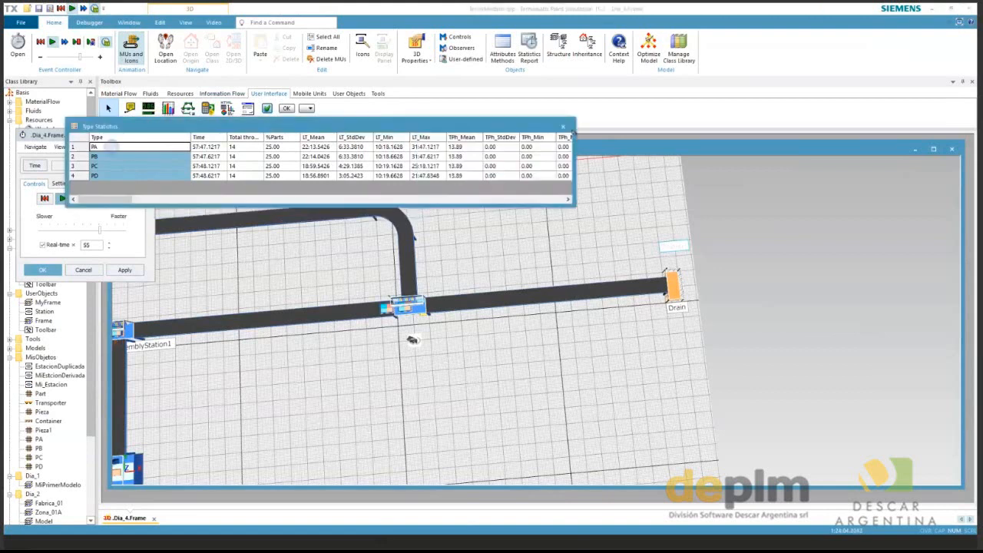
left_click(62, 199)
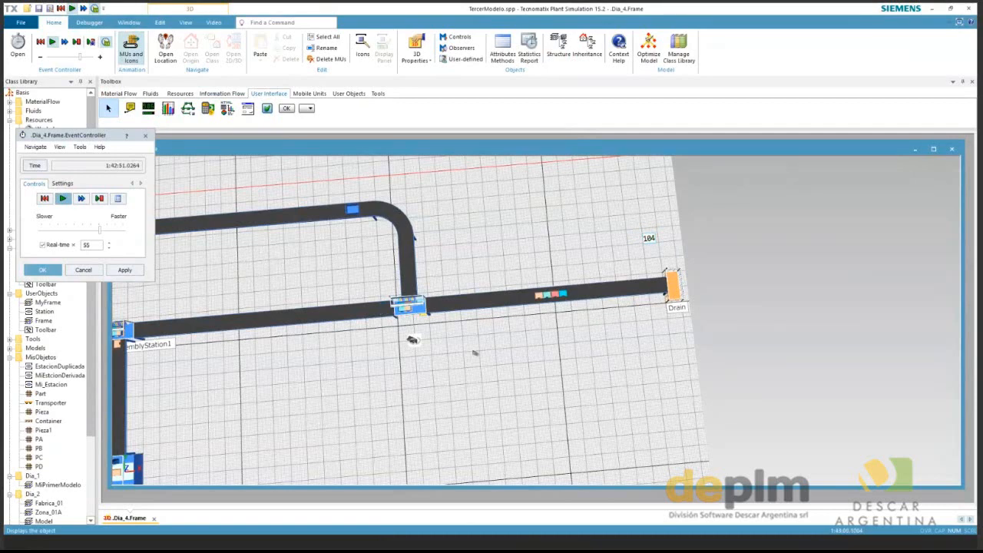
Follow the parts to the Drain, fast-forward the simulation and examine the conveyors' occupancy and the statistics chart.
scroll(474, 353, "down", 2)
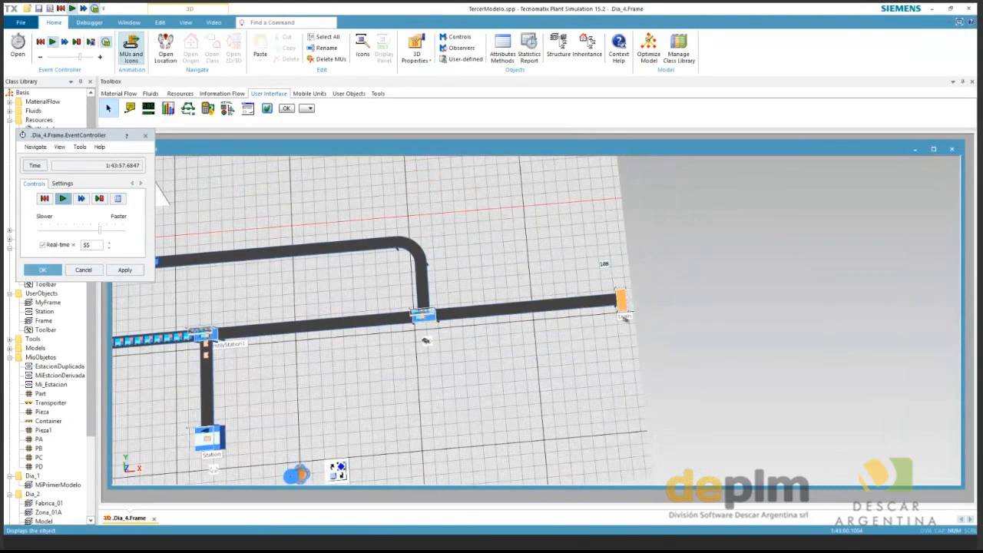
left_click_drag(425, 340, 534, 292)
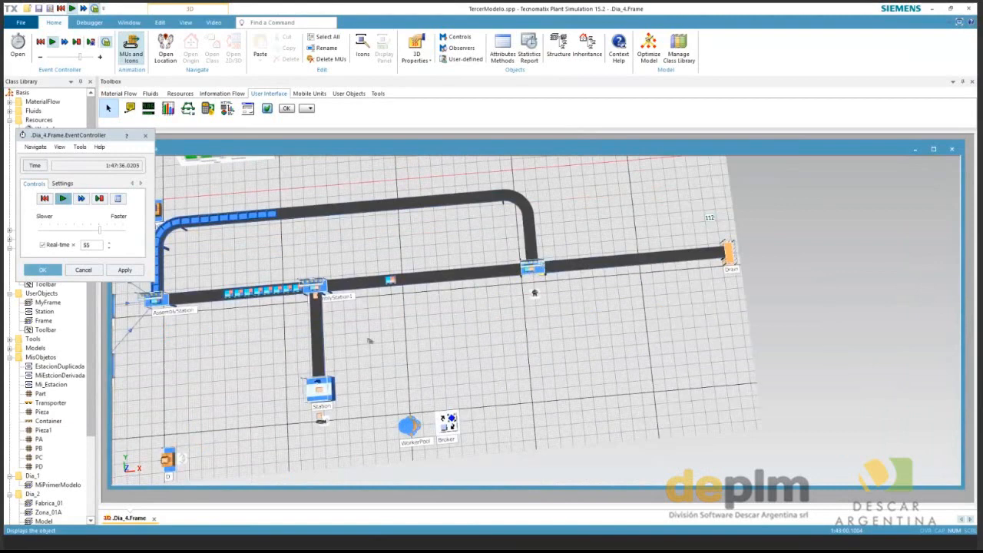
scroll(368, 341, "down", 3)
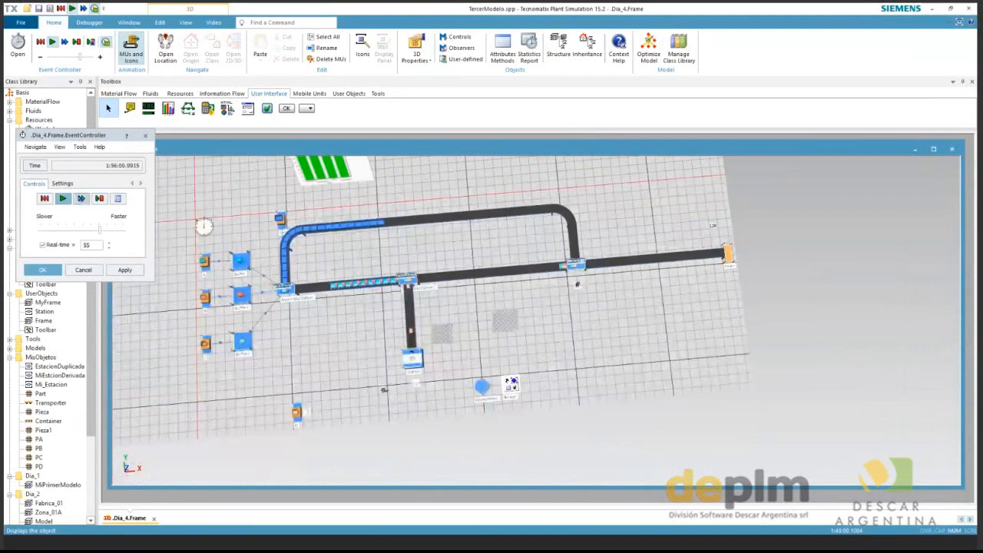
left_click(81, 198)
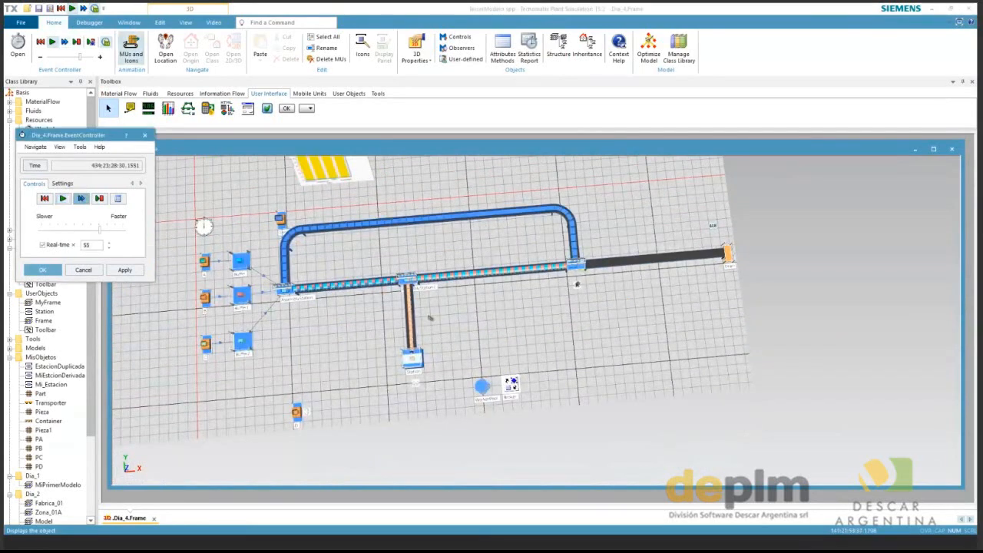
left_click(385, 326)
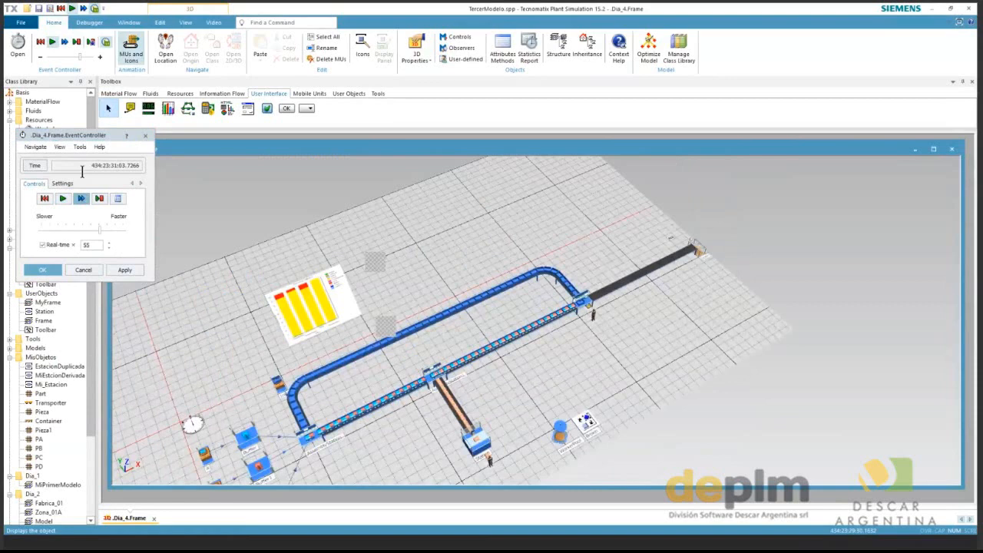
left_click_drag(366, 421, 422, 341)
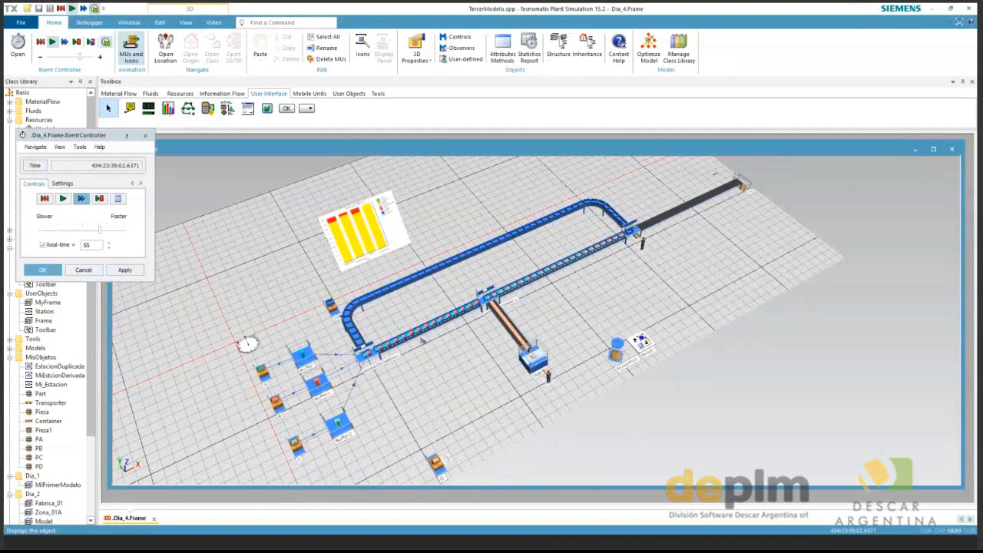
scroll(423, 341, "up", 2)
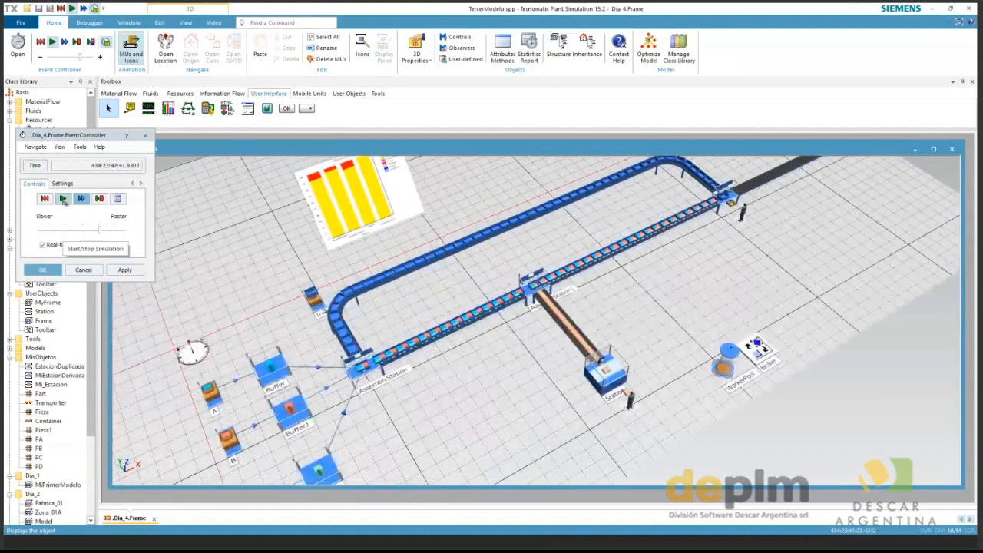
Stop and reset the simulation, and limit the InPallet source's creation amount to 10.
left_click(63, 202)
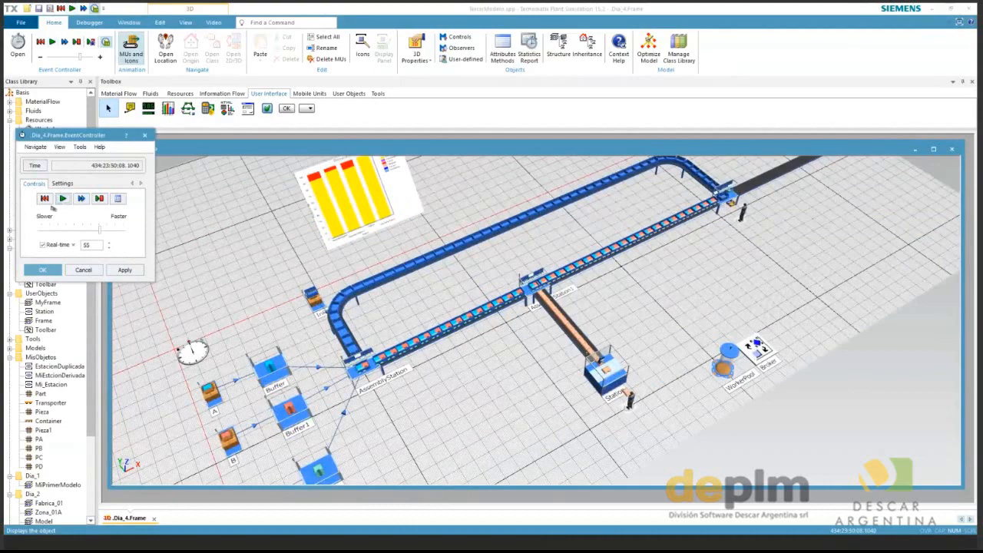
left_click(45, 199)
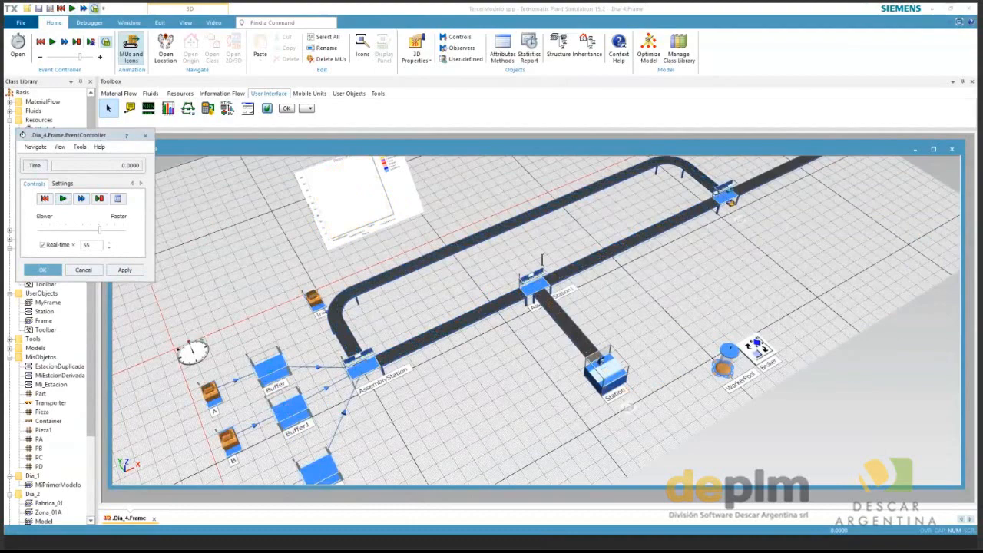
double_click(547, 259)
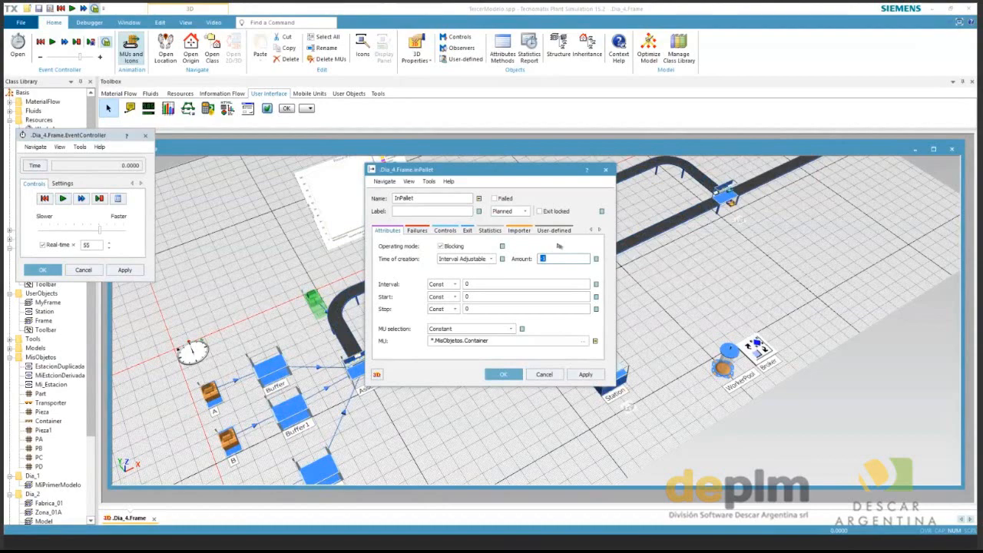
type("10")
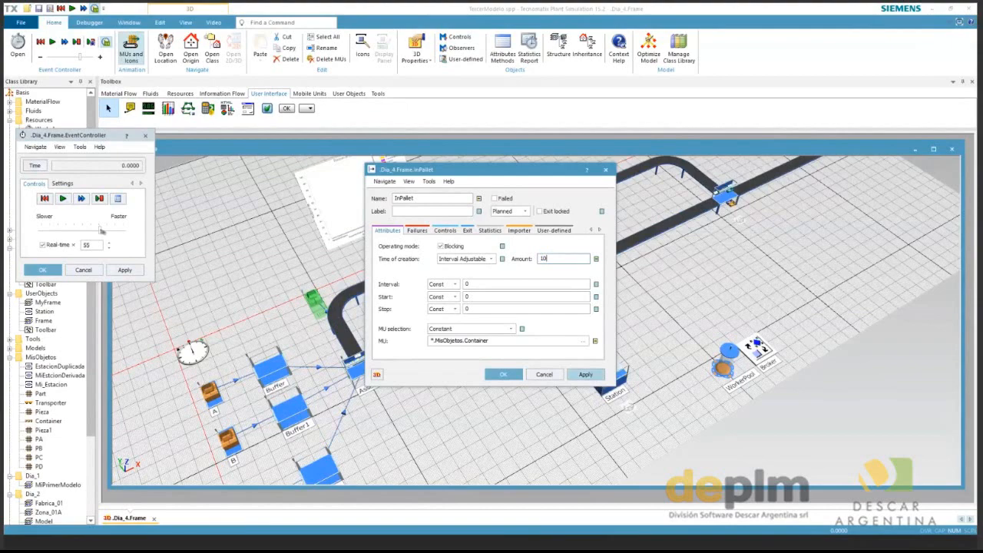
Run the simulation with and without the real-time limit, reset it, and rerun it at a real-time factor of 80.
left_click(64, 199)
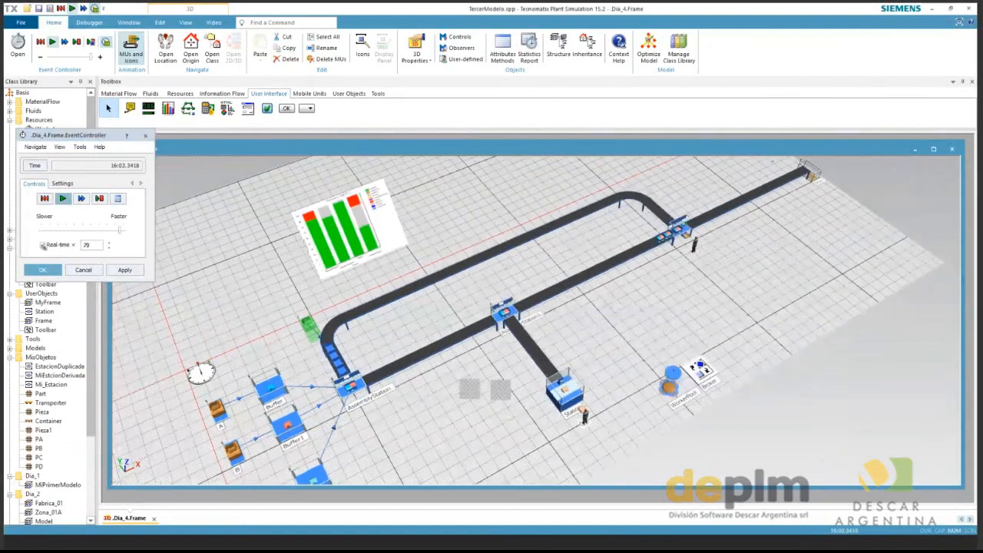
left_click(43, 245)
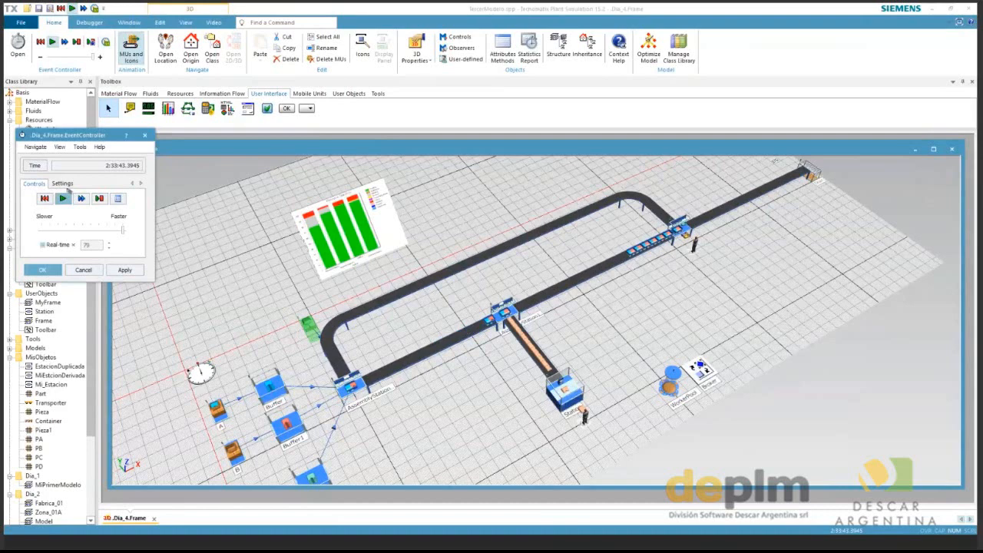
left_click(64, 183)
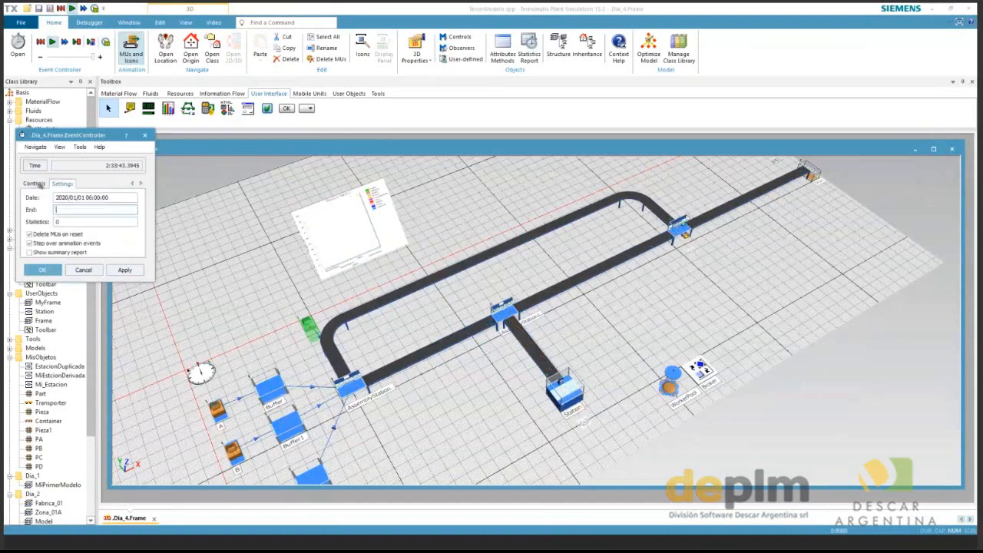
left_click(35, 184)
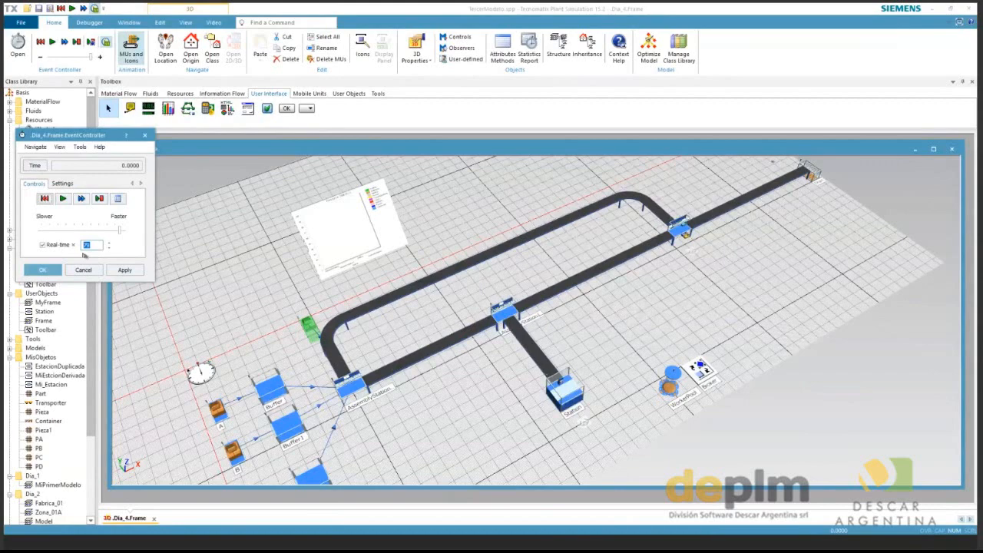
left_click(62, 198)
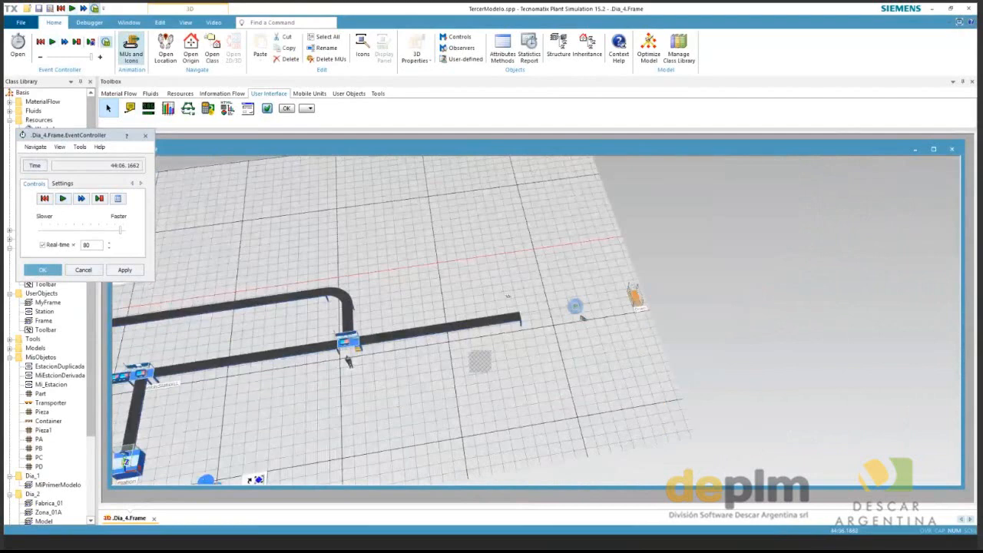
Delete the connector between the final conveyor and the Drain.
key("Delete")
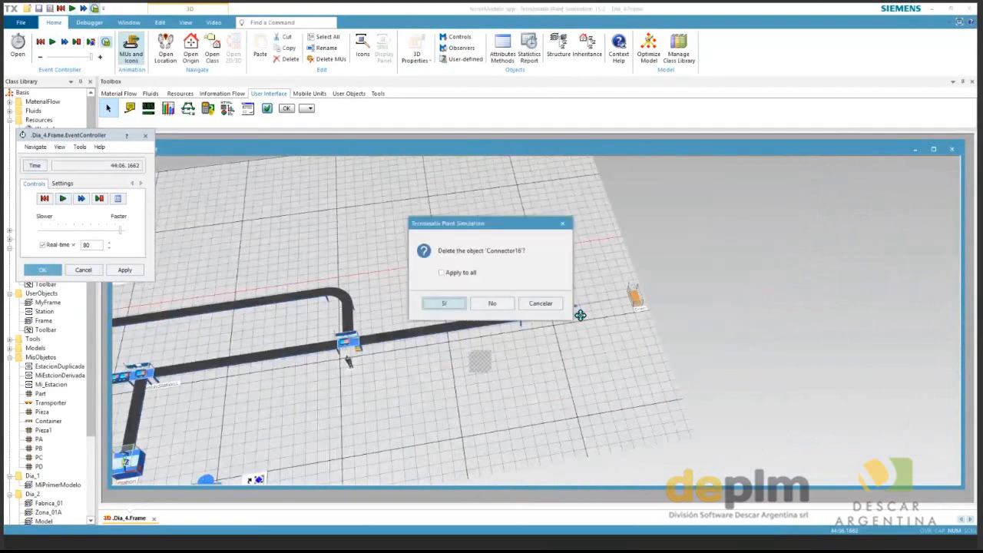
key("Return")
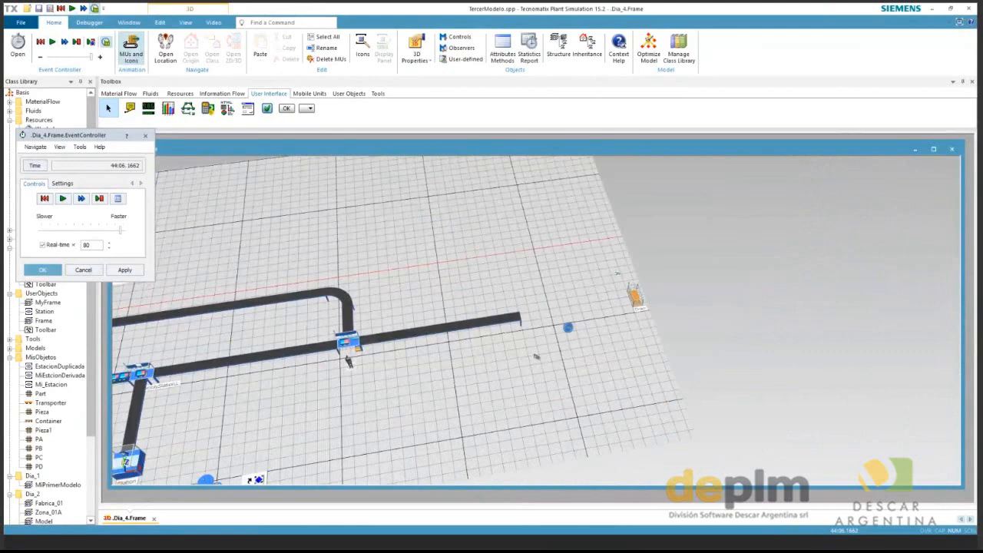
scroll(537, 357, "down", 2)
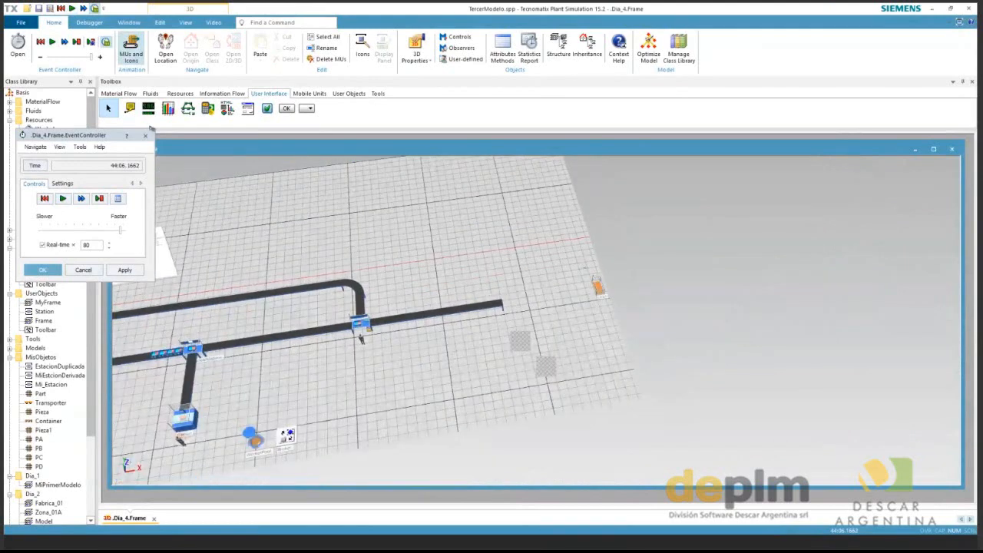
Add further Drains in a column beyond the end of the final conveyor.
left_click(136, 93)
left_click(228, 109)
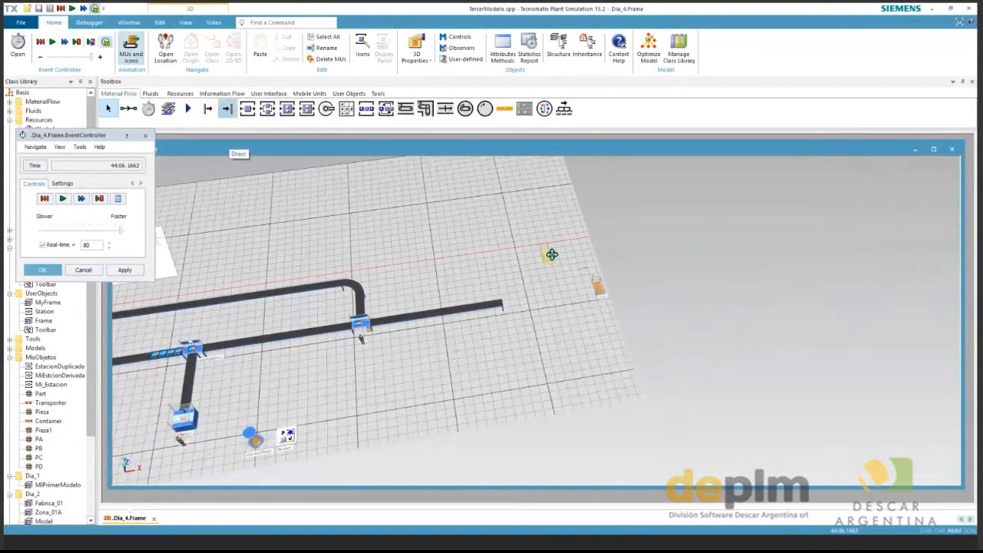
left_click(551, 254)
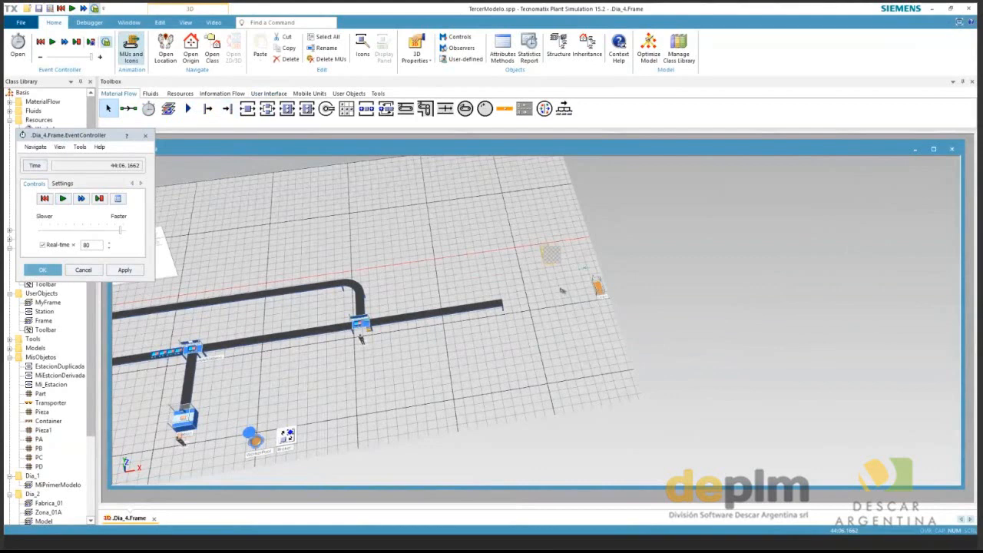
left_click(563, 291)
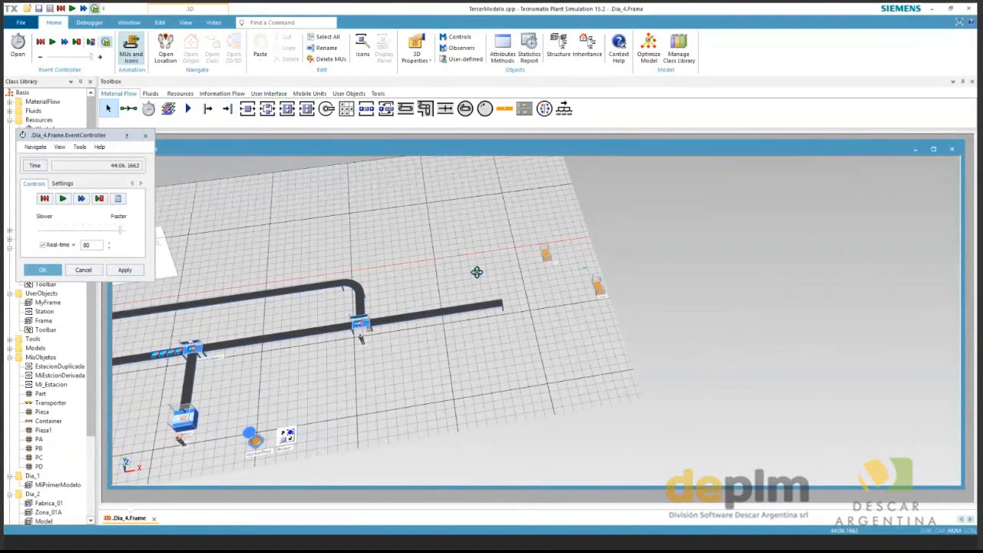
left_click(562, 297)
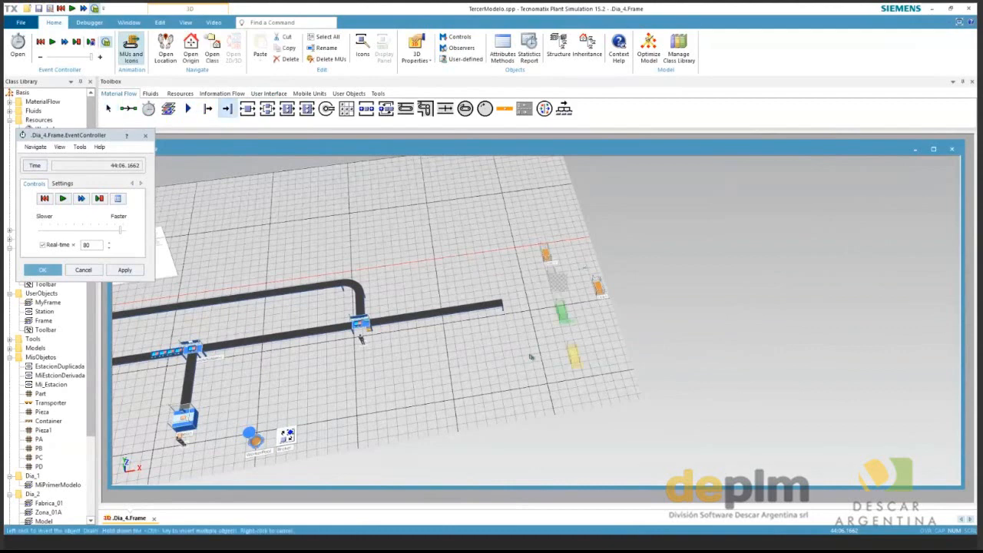
Place the fourth drain at the end of the column beyond the conveyor and rename the second drain SB.
left_click(531, 358)
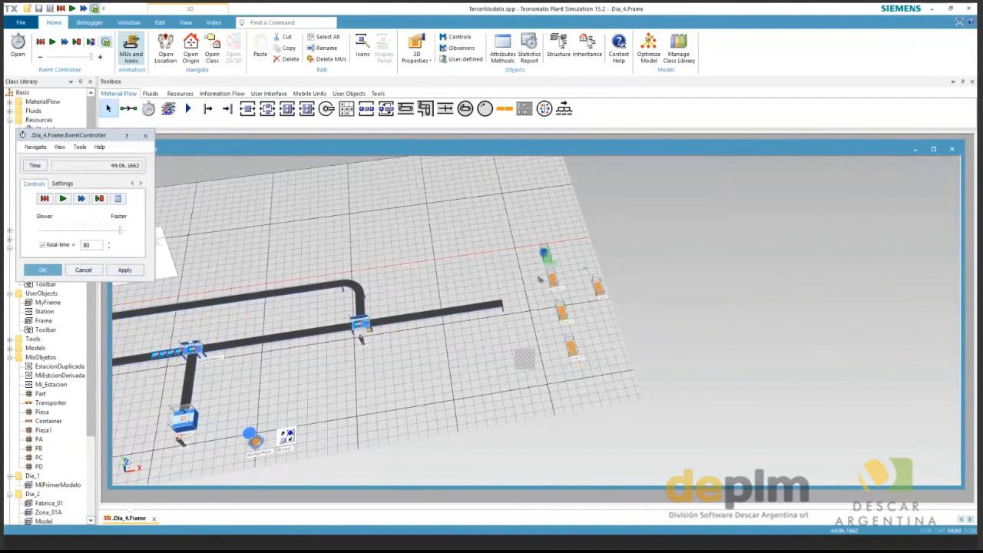
key("F2")
type("S")
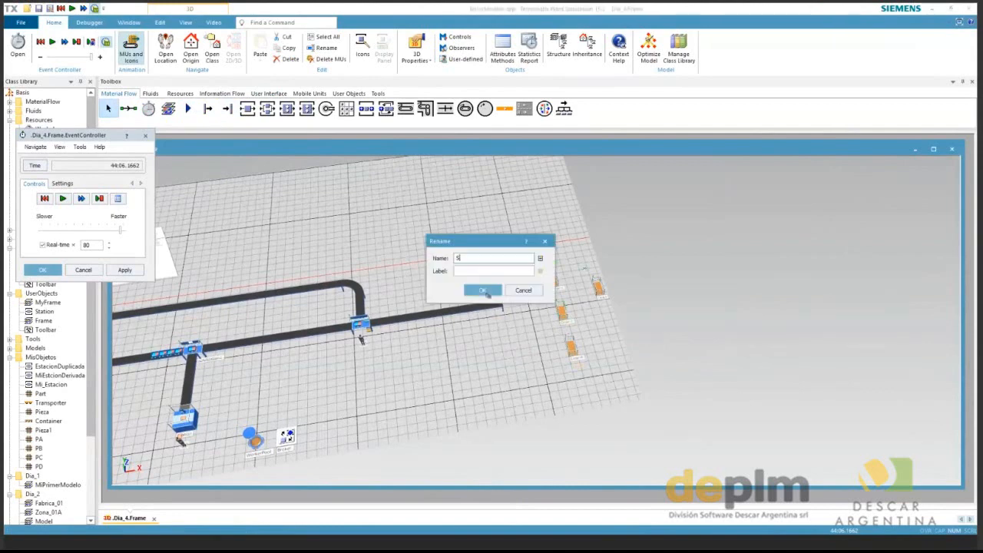
type("B")
key("Return")
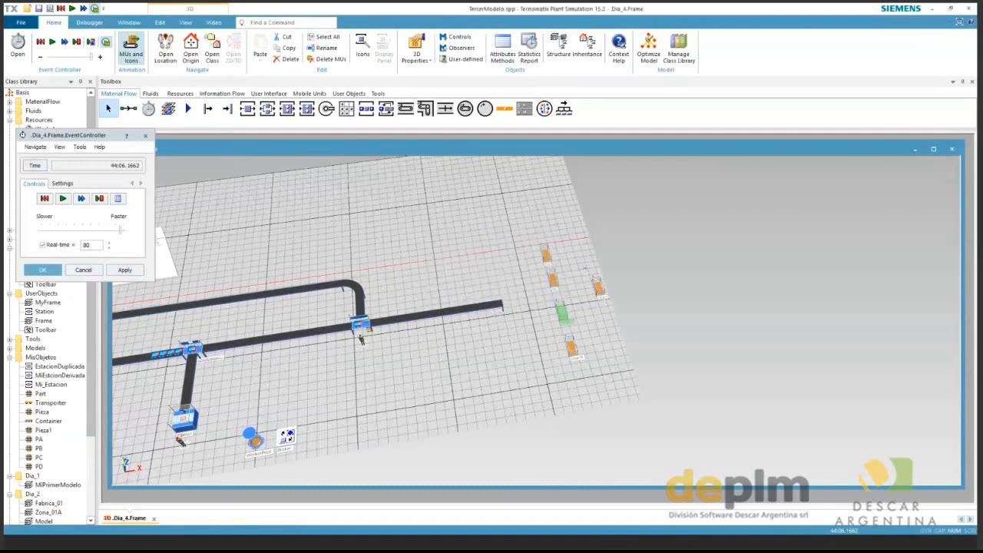
Rename the third drain in the column SC and the fourth drain SD.
key("F2")
type("S")
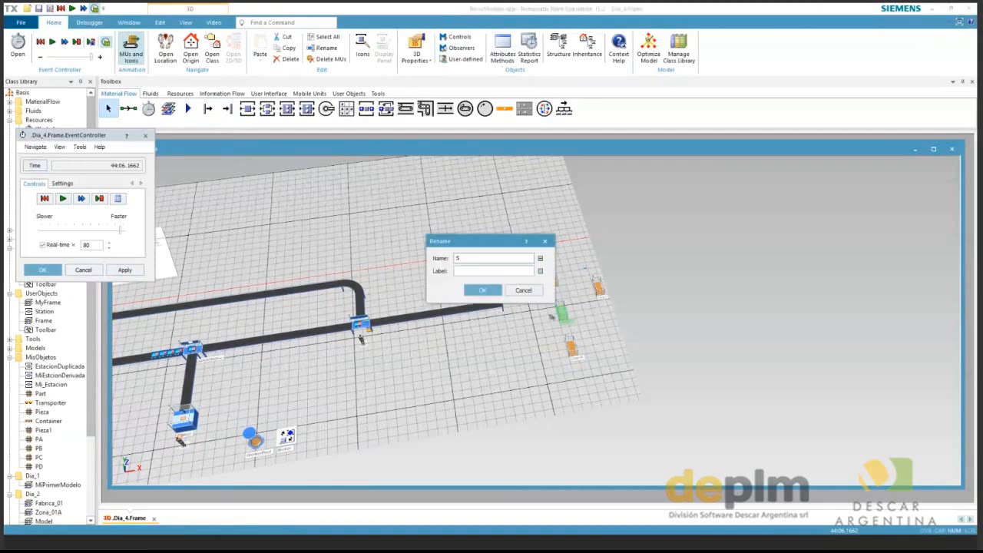
type("C")
key("Return")
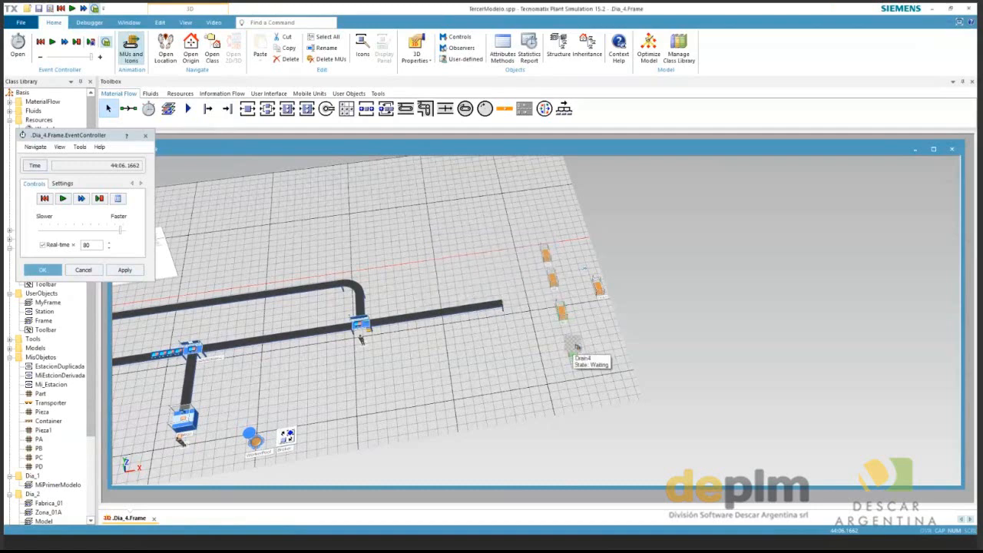
left_click(576, 347)
key("F2")
type("SD")
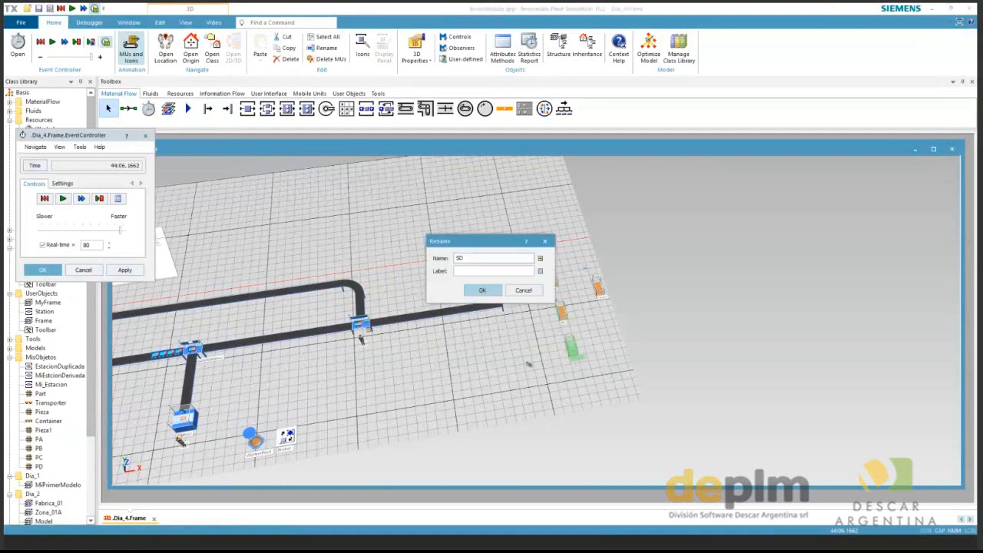
key("Return")
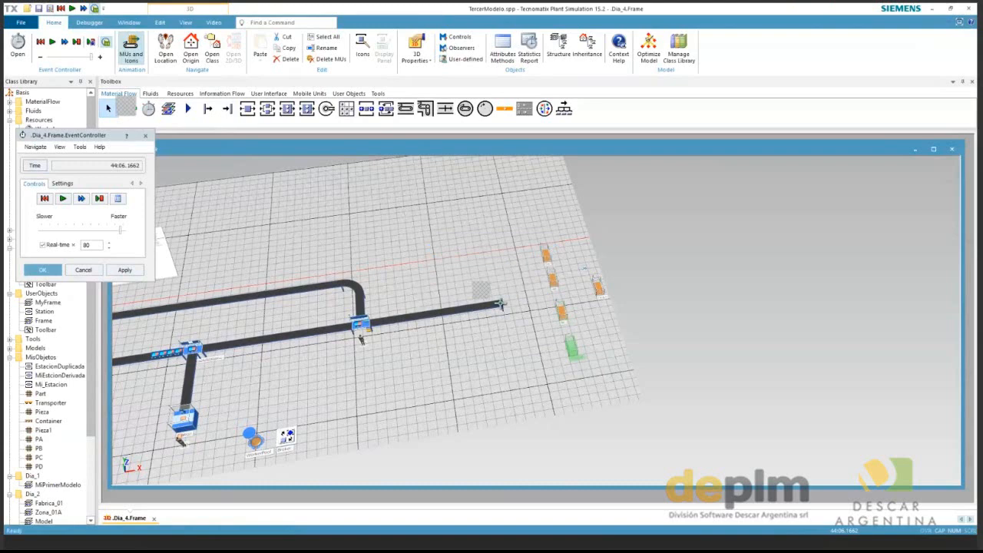
Connect the end of the straight outgoing conveyor to each of the four drains Sa, SB, SC and SD.
left_click(127, 109)
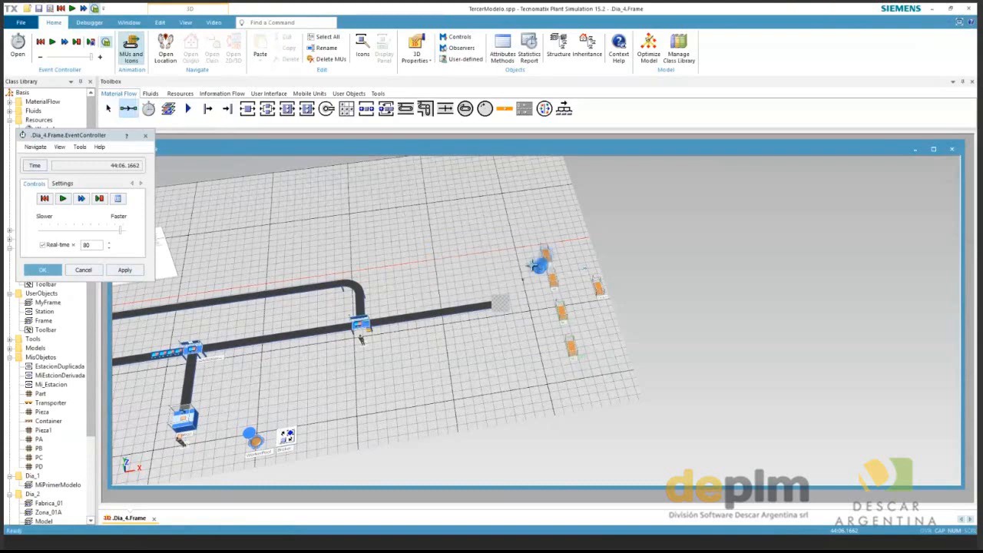
left_click(495, 305)
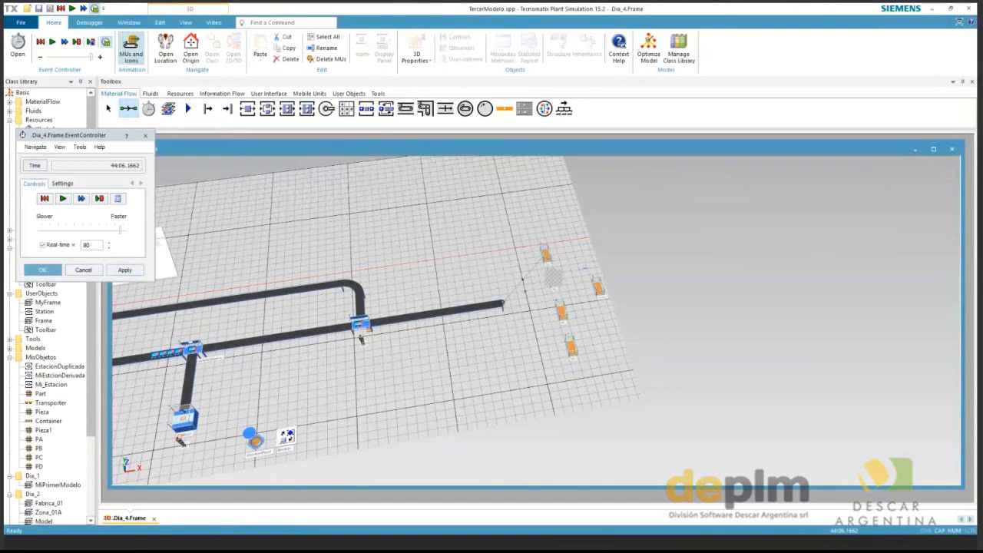
left_click(501, 305)
left_click(571, 347)
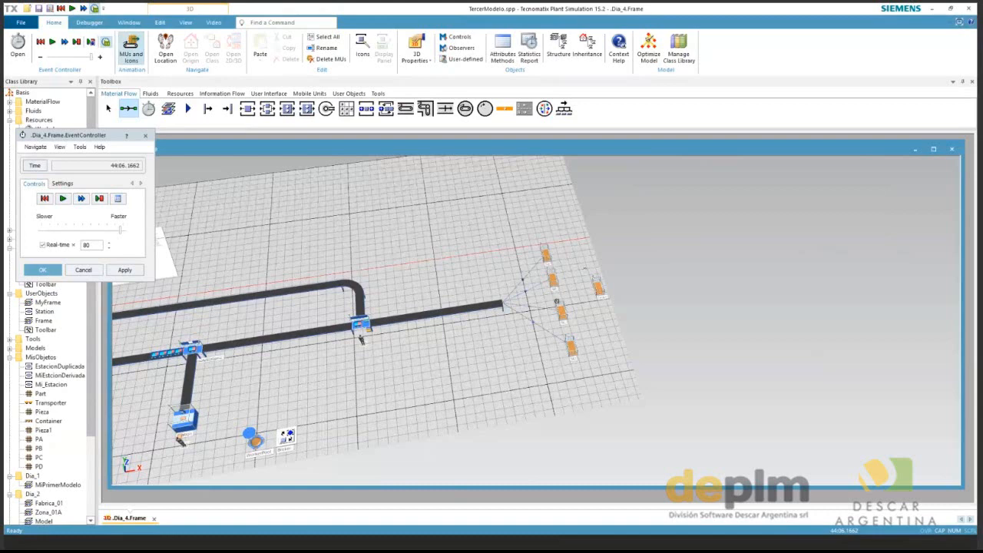
scroll(557, 302, "up", 2)
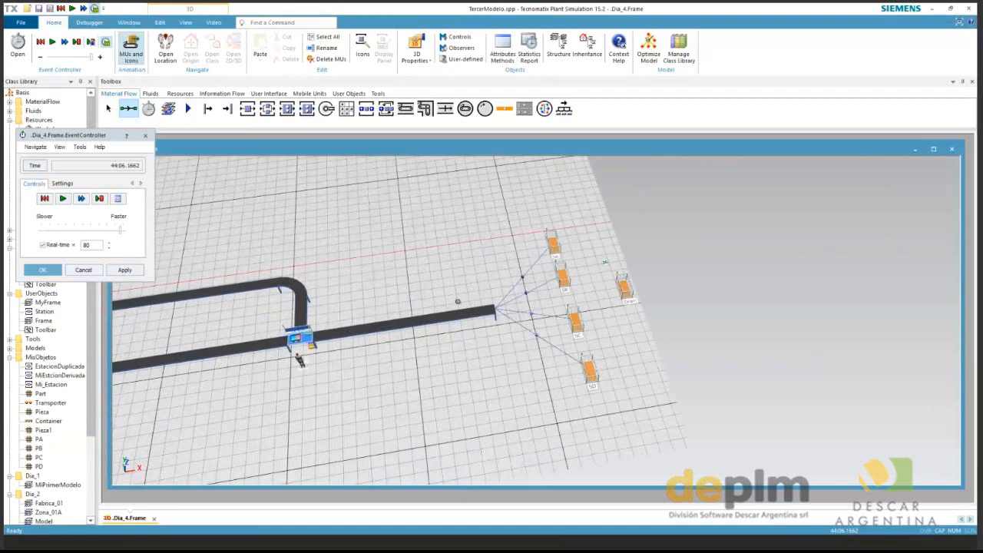
scroll(488, 309, "up", 1)
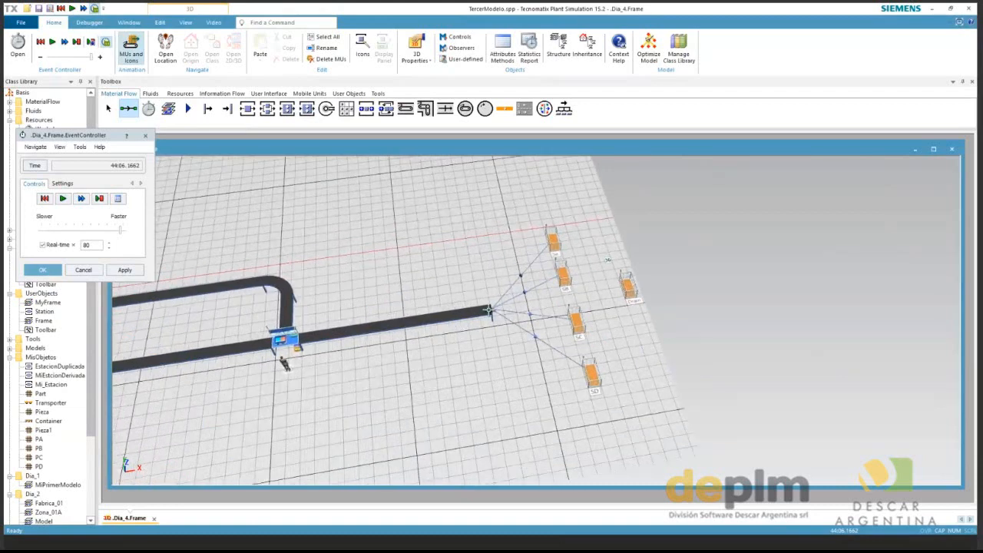
left_click_drag(489, 310, 494, 313)
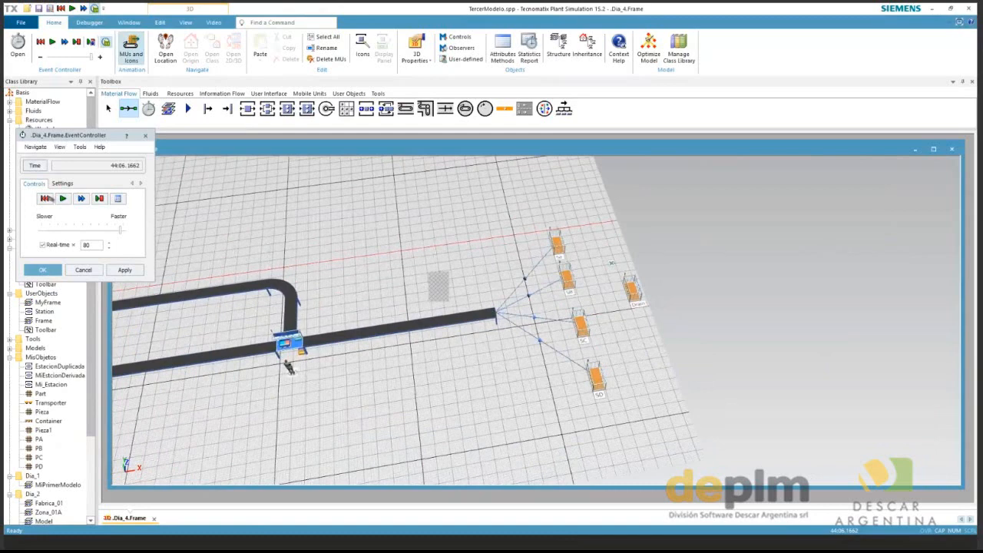
Reset and run the simulation, and view the detailed type statistics of drain Sa.
left_click(46, 198)
left_click(63, 198)
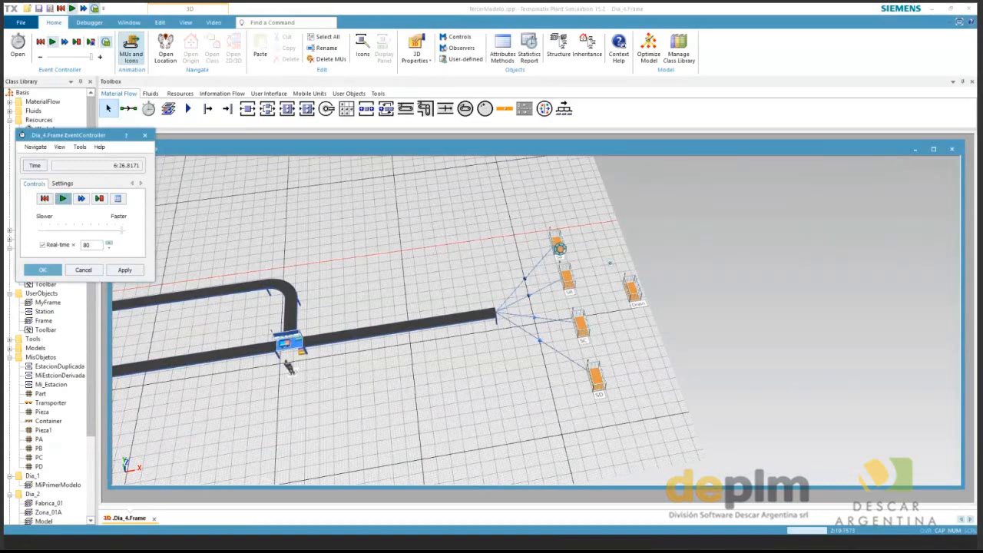
left_click(559, 249)
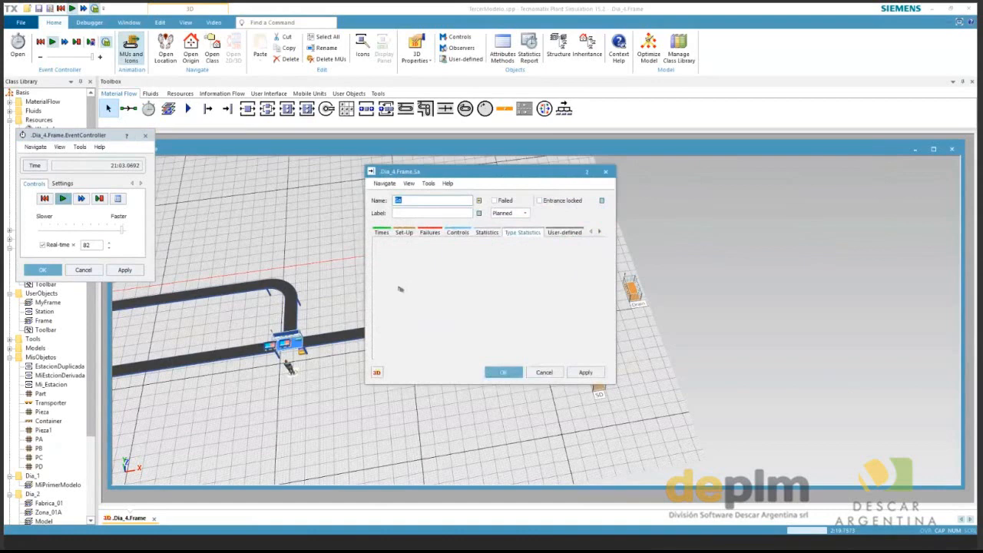
left_click(422, 258)
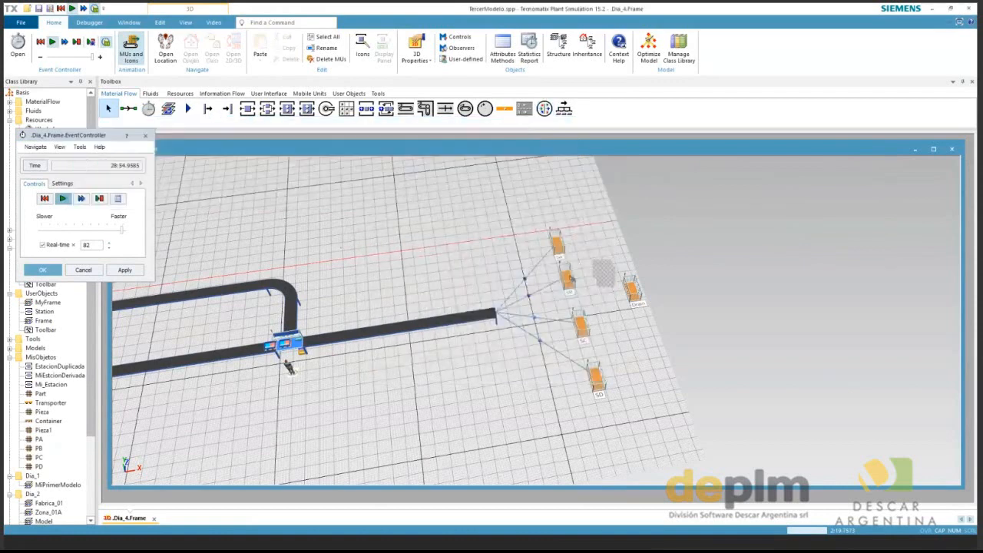
Check the exit settings of the conveyor feeding the drains and the detailed type statistics of drain SC.
left_click(568, 281)
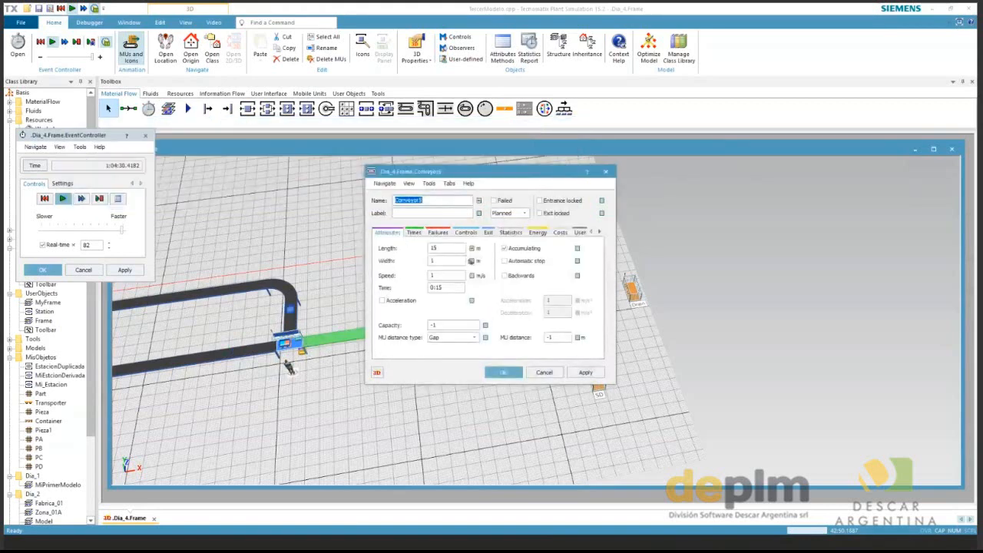
left_click(488, 232)
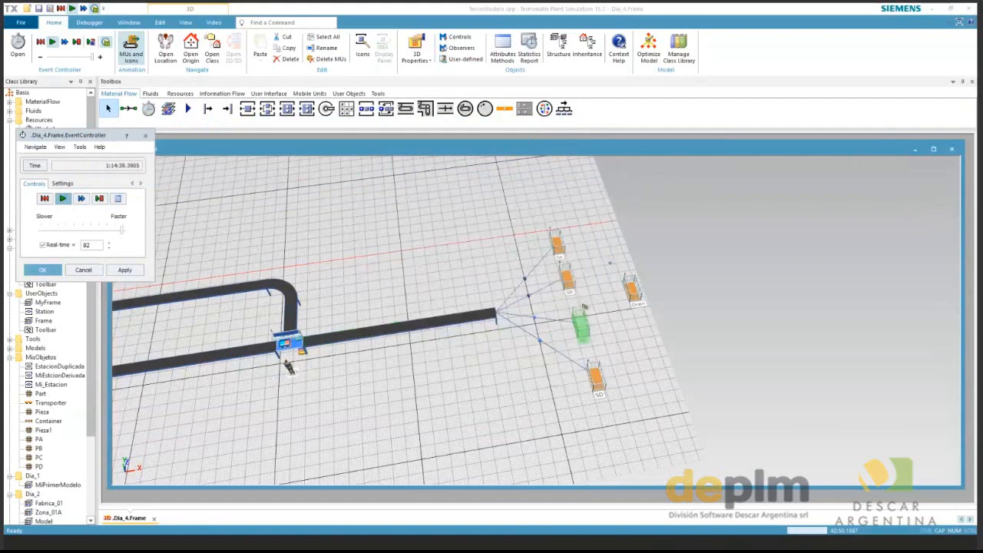
double_click(584, 308)
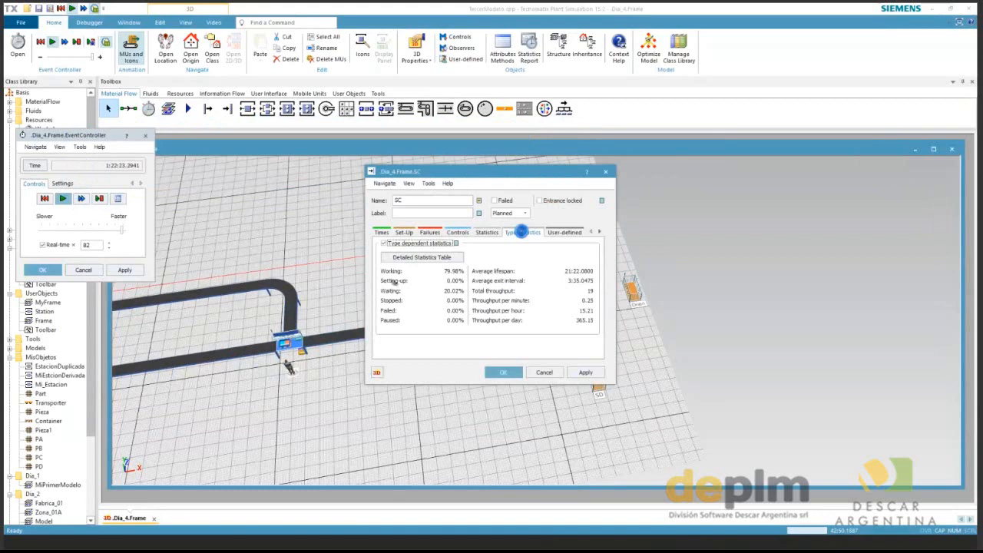
left_click(422, 257)
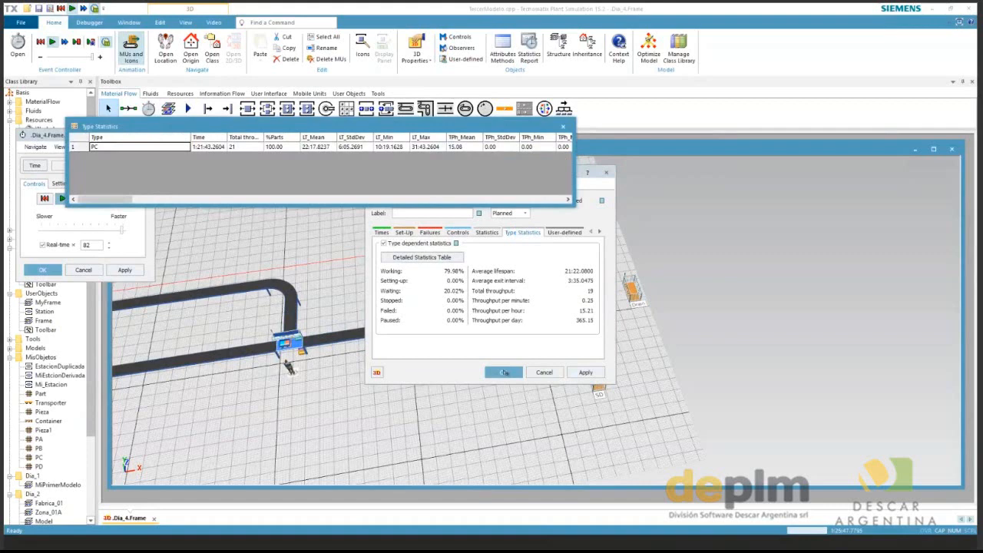
left_click(503, 372)
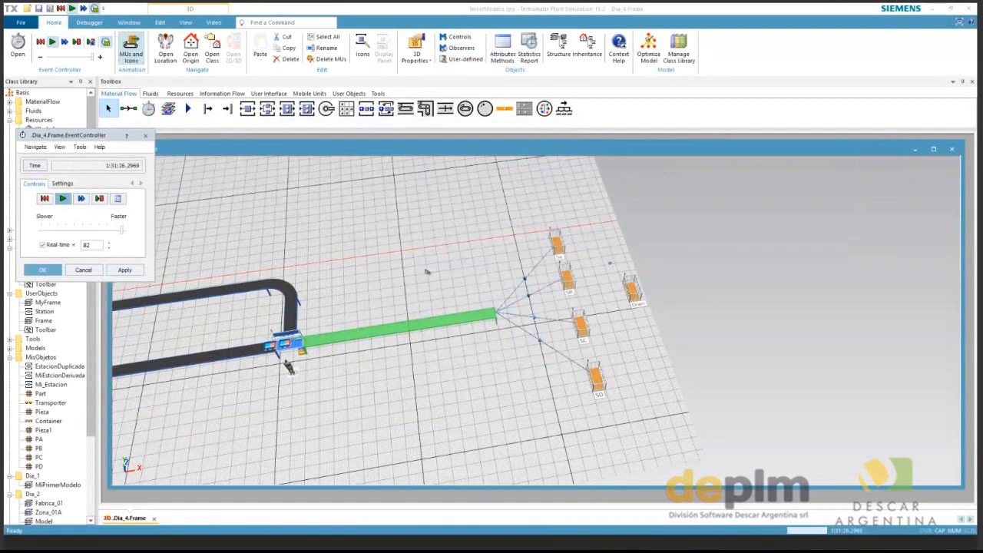
Review the feeding conveyor's attributes and examine which part types reach drain Sa in its detailed statistics table.
double_click(440, 322)
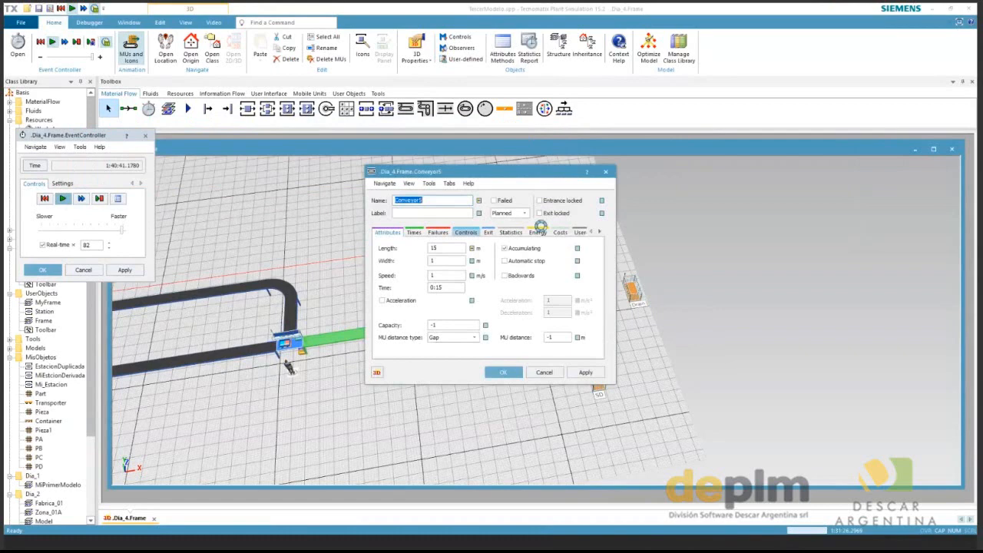
left_click(606, 172)
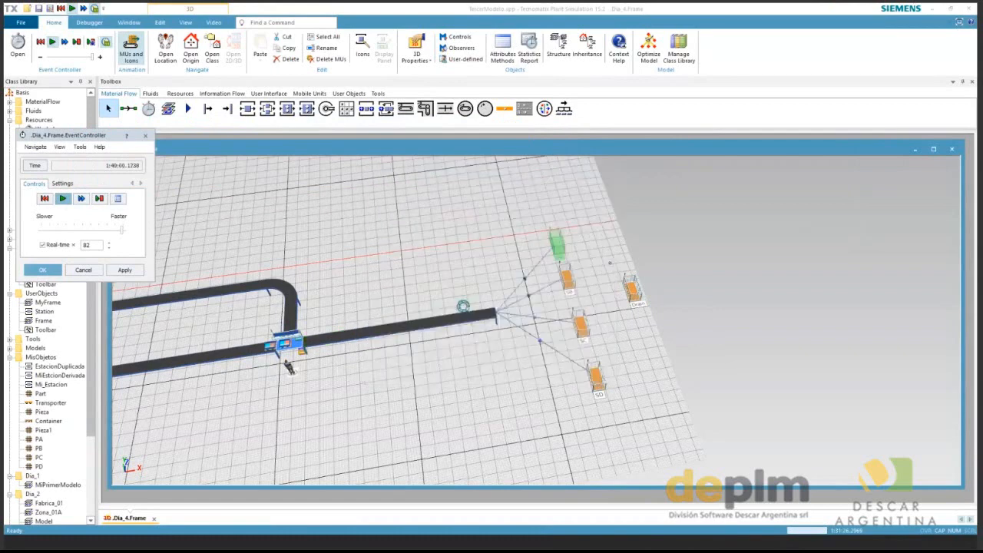
double_click(579, 352)
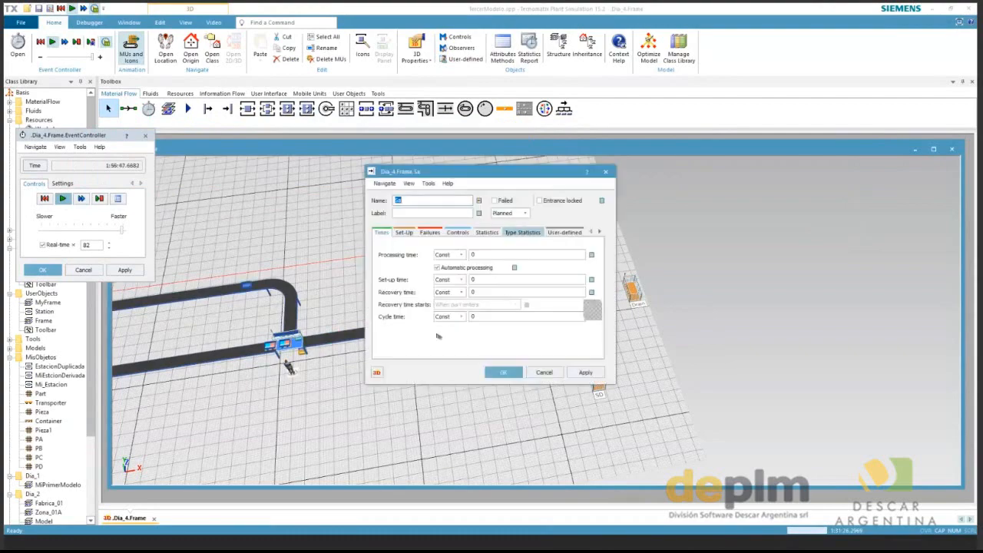
left_click(522, 232)
left_click(422, 257)
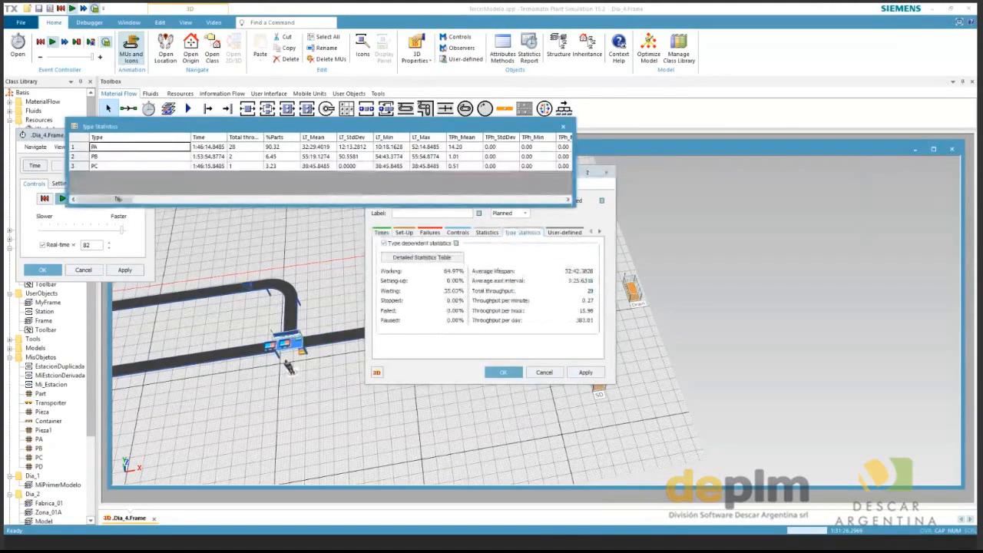
left_click_drag(117, 199, 137, 202)
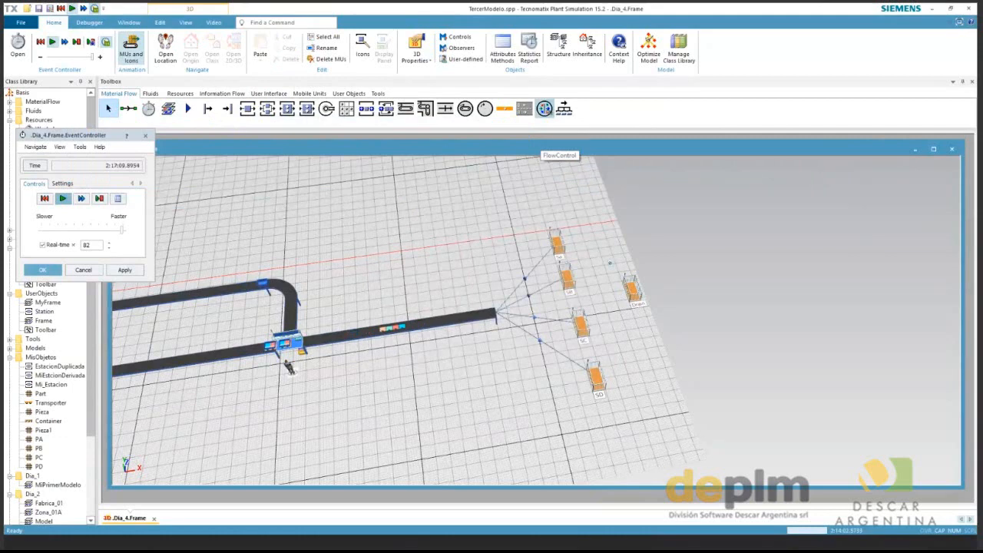
Place a FlowControl between the conveyor's end and the four drains and open its exit strategy options.
left_click(540, 293)
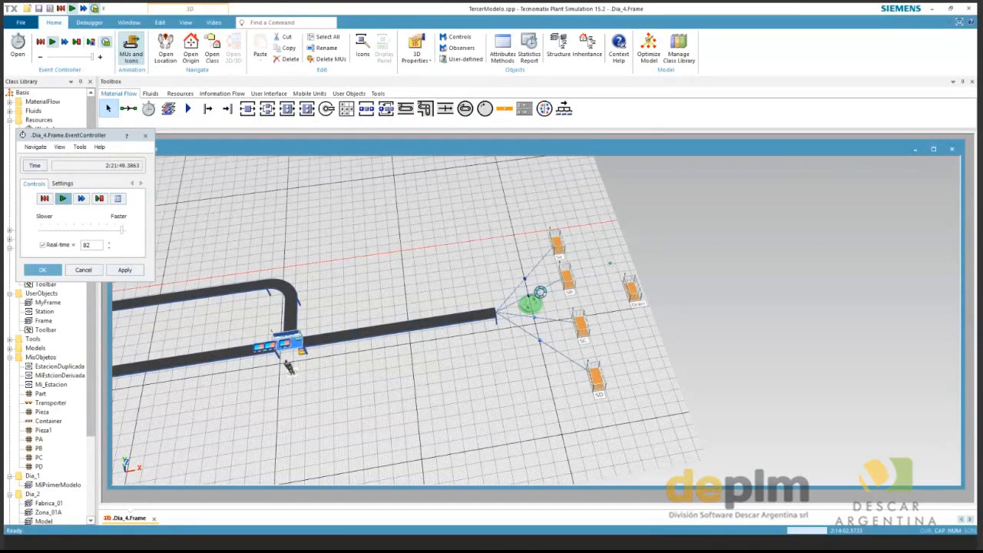
double_click(540, 293)
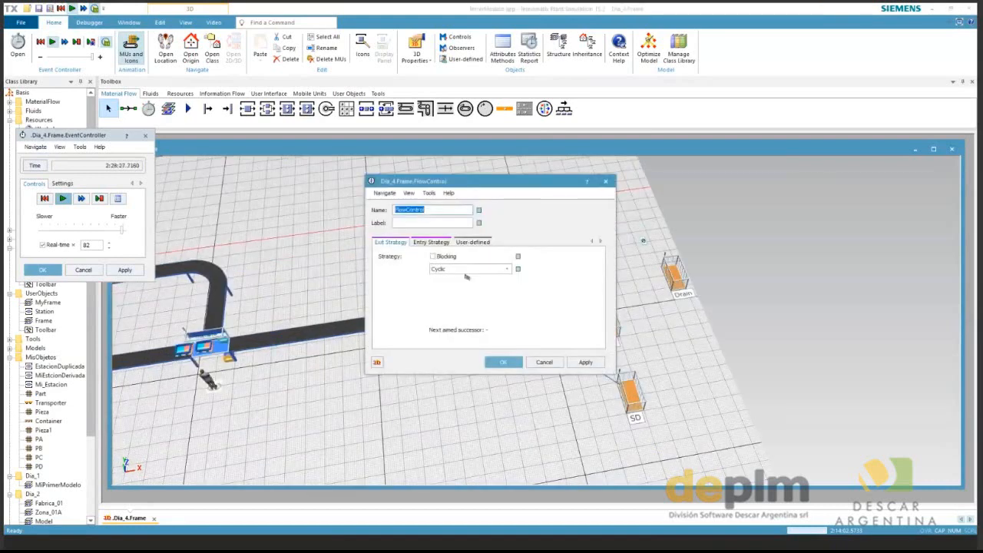
left_click(466, 272)
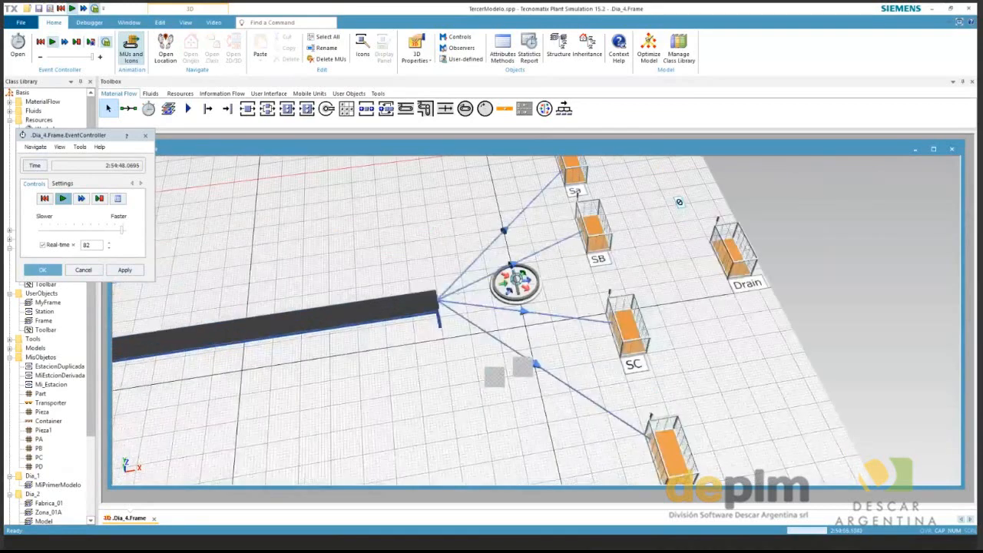
Set the FlowControl's exit strategy to MU Attribute.
double_click(531, 289)
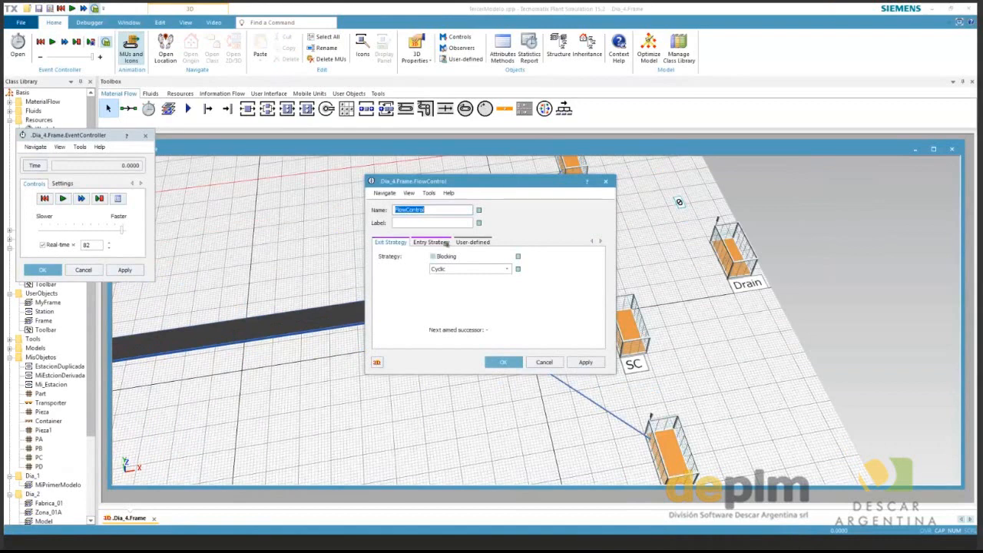
left_click(446, 244)
left_click(467, 268)
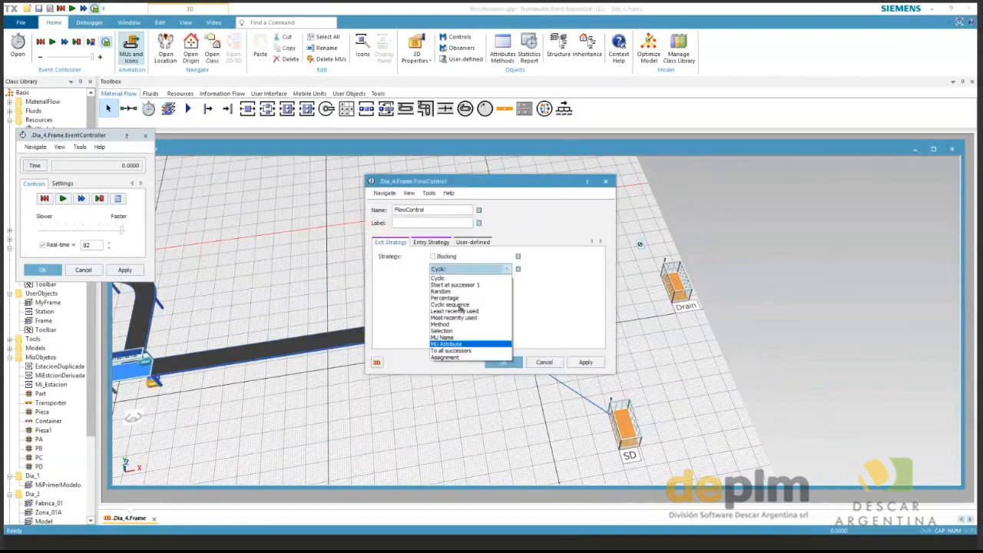
left_click(461, 344)
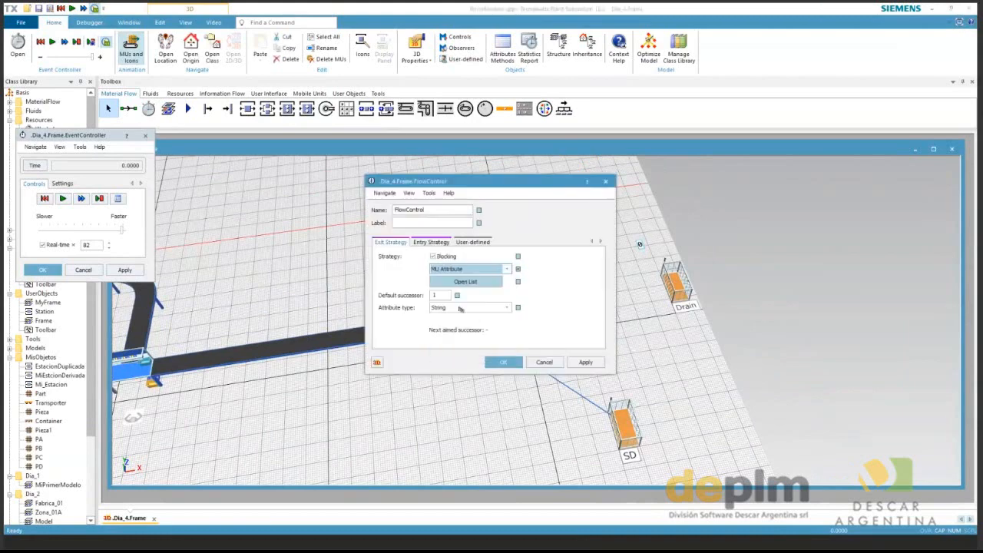
Add a rule to the FlowControl's attribute list with attribute Name and value A, and accept the dialogs.
left_click(464, 282)
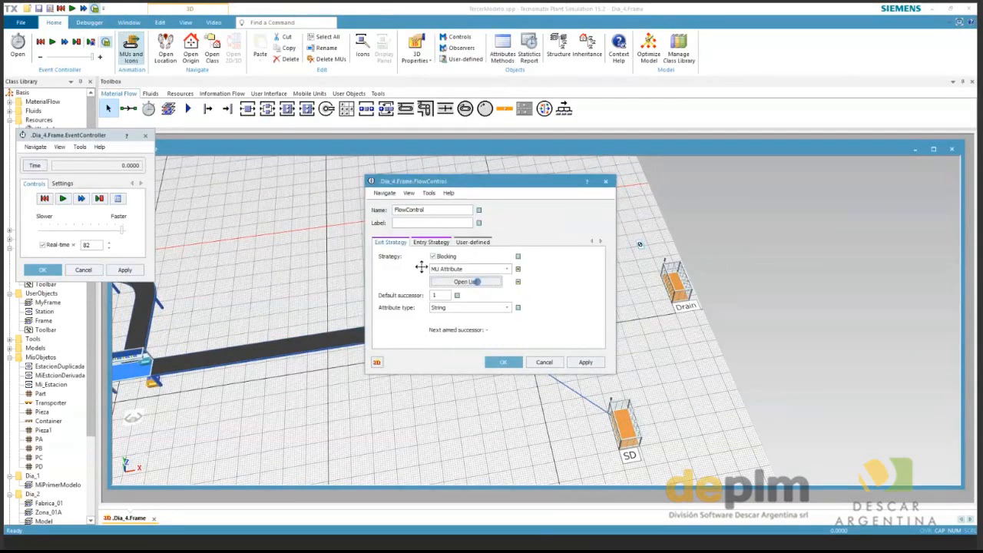
left_click(477, 282)
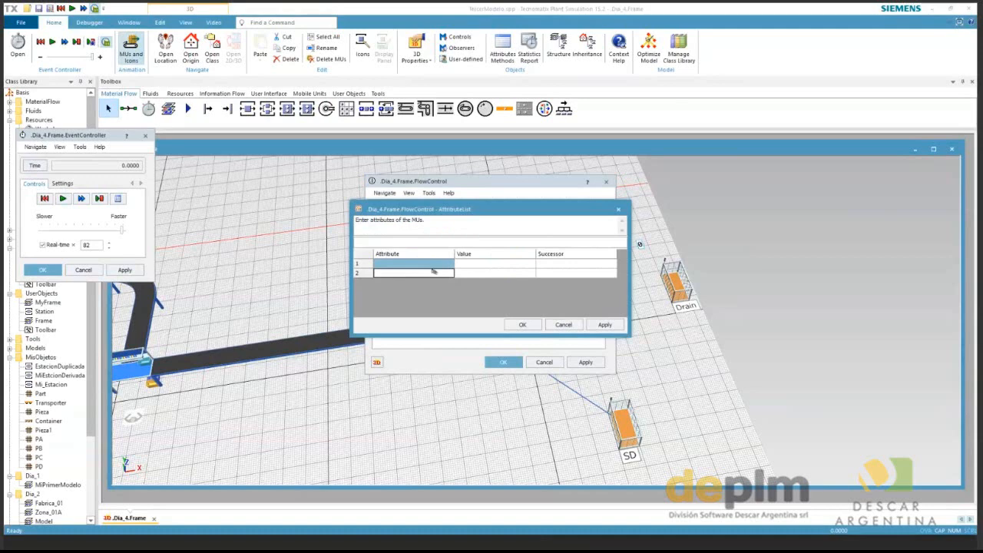
type("n")
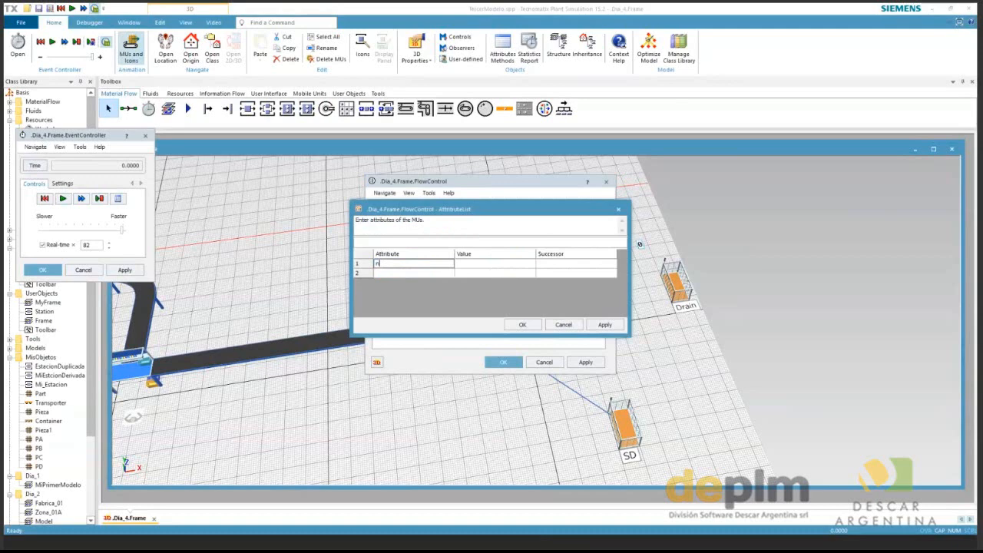
type("ame")
left_click(450, 263)
left_click(458, 265)
type("A")
key("Return")
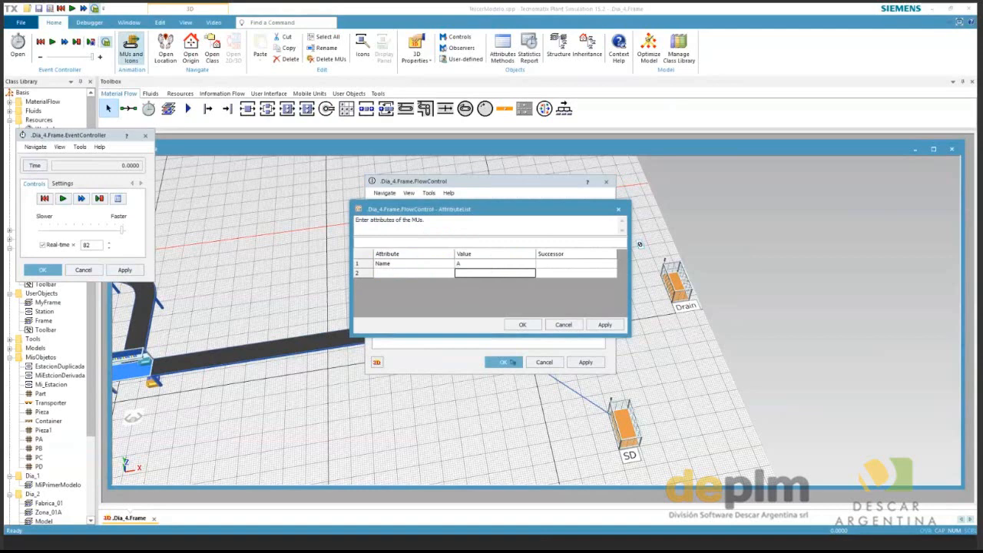
left_click(510, 363)
left_click(510, 363)
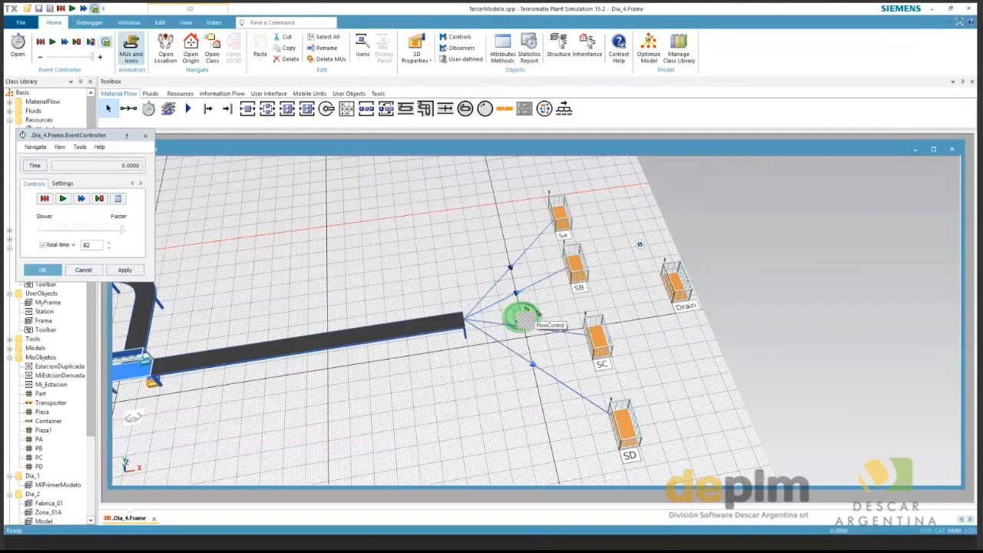
Delete the FlowControl and the four drains Sa, SB, SC and SD from the frame.
scroll(538, 314, "down", 1)
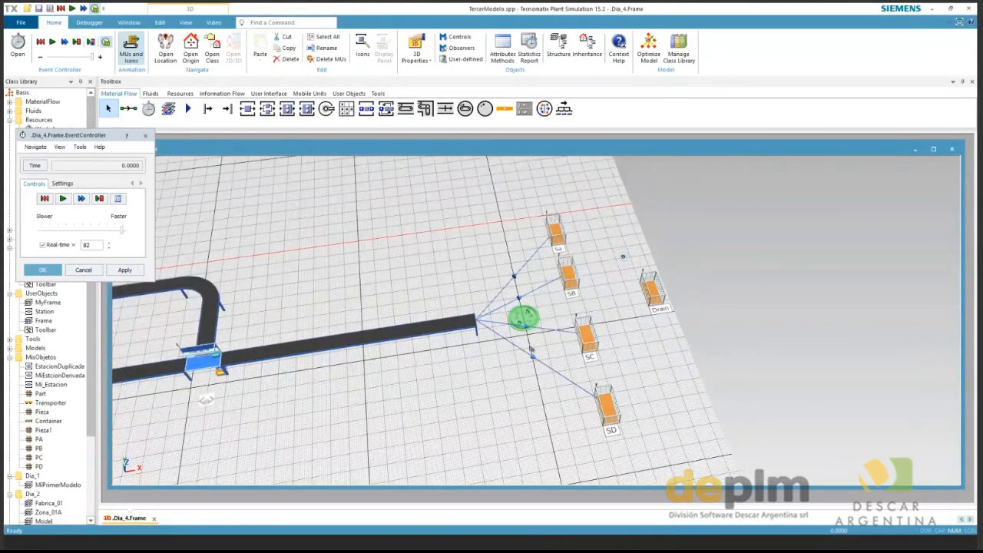
scroll(660, 278, "down", 1)
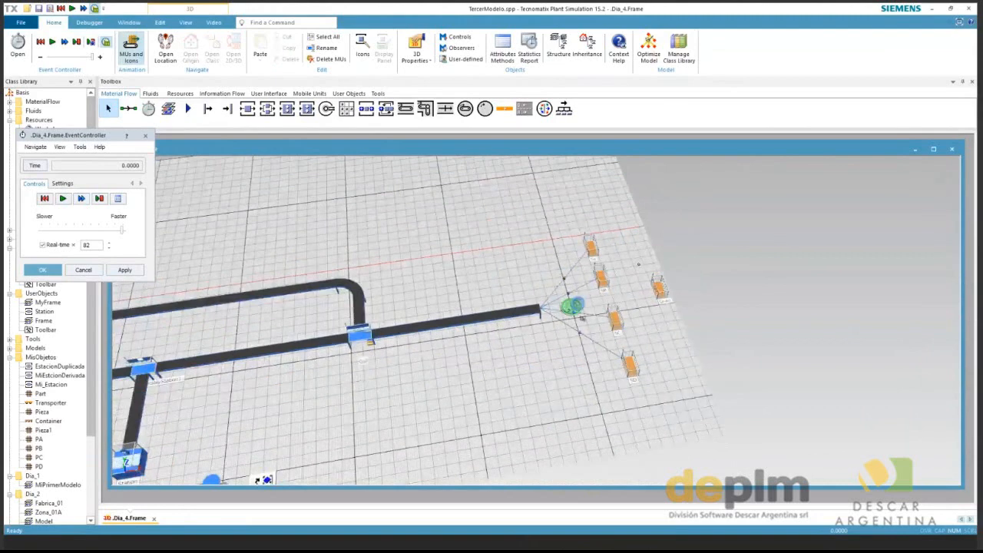
left_click(588, 315)
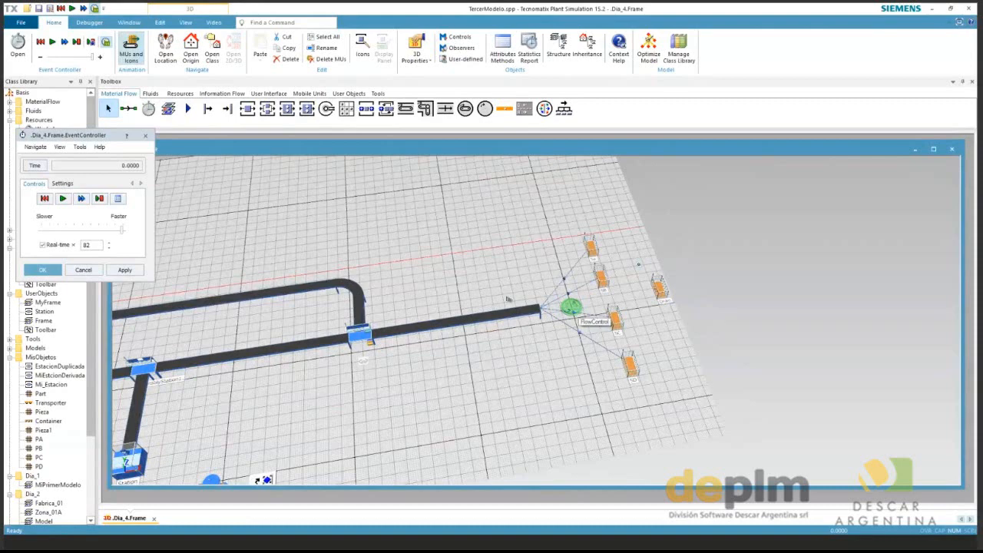
key("Delete")
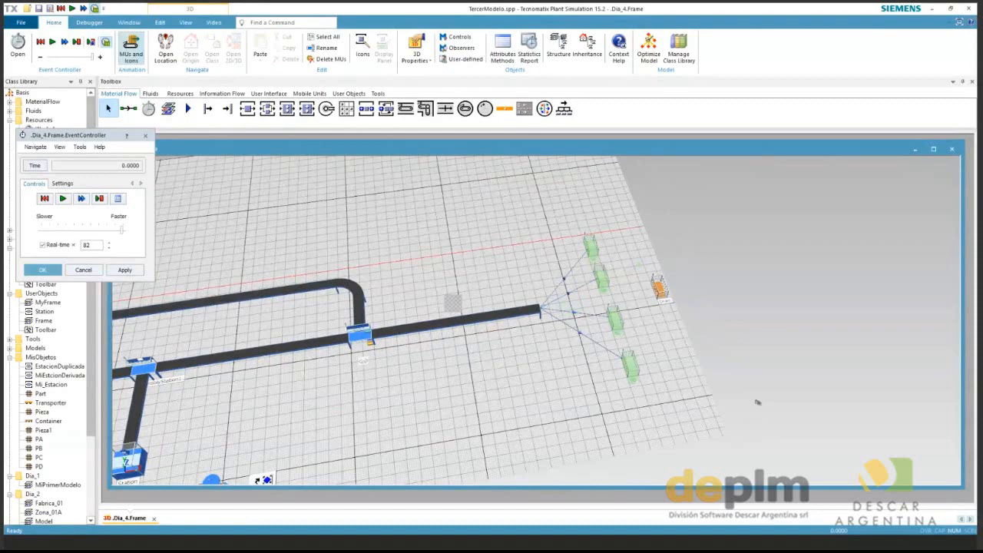
key("v")
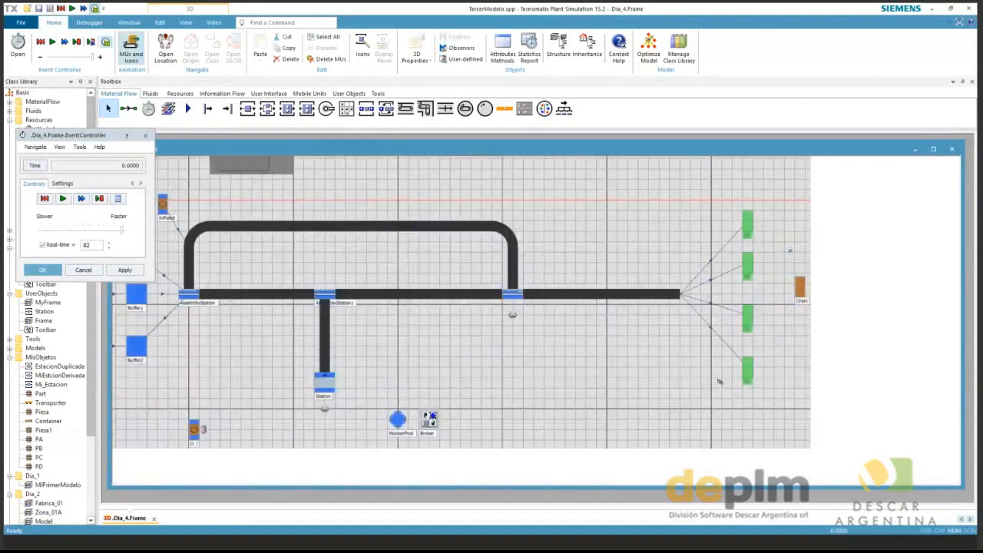
key("Delete")
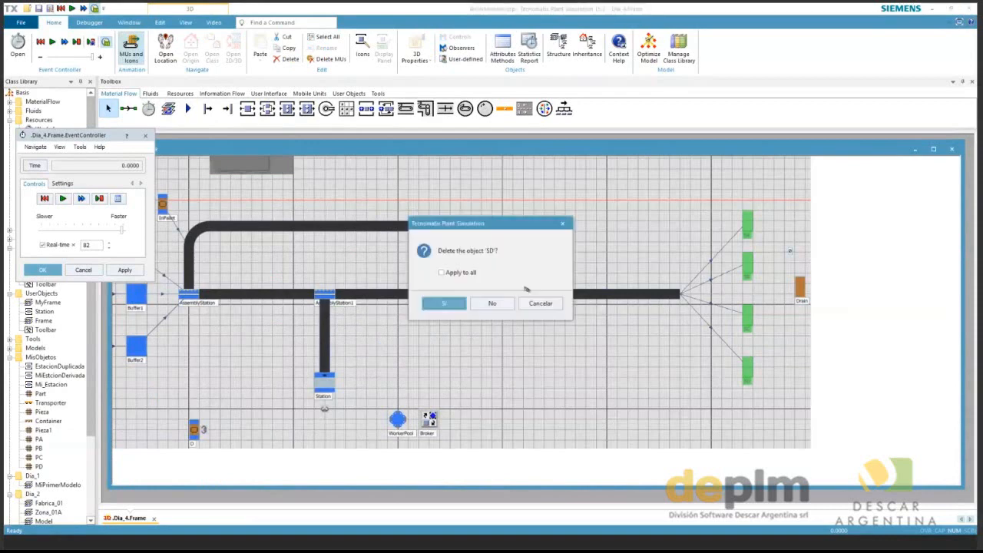
key("Return")
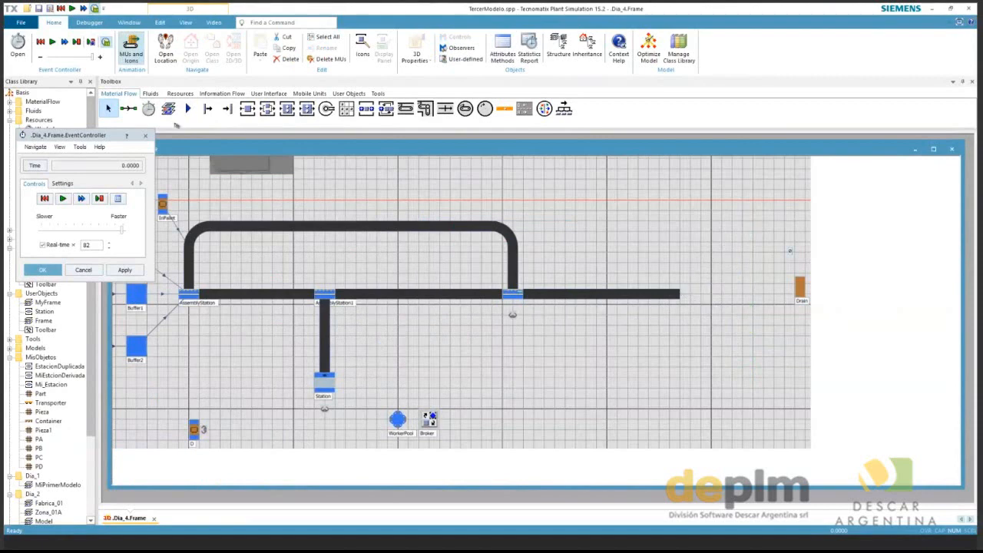
Connect the end of the last conveyor to the remaining single Drain.
left_click(129, 108)
left_click(668, 295)
left_click(799, 293)
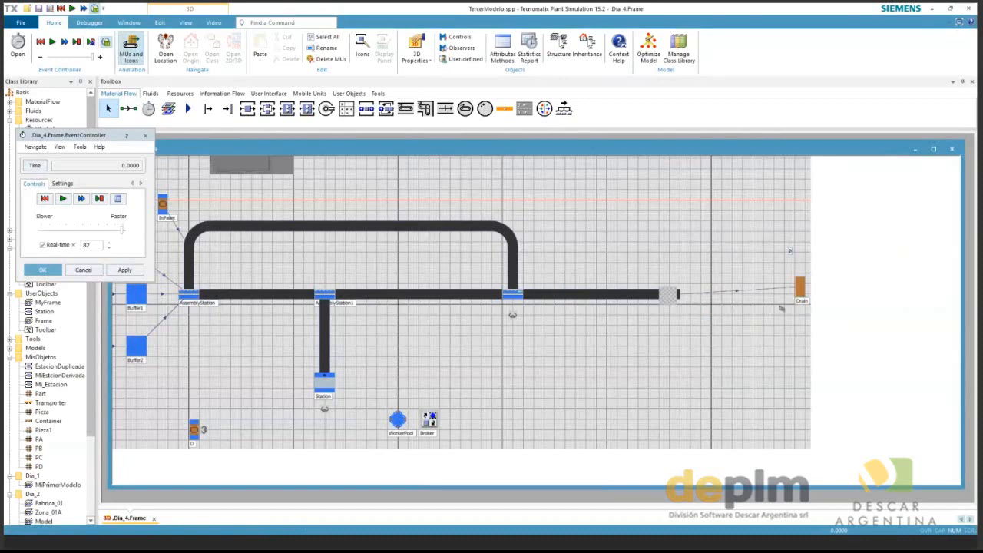
left_click_drag(801, 293, 782, 308)
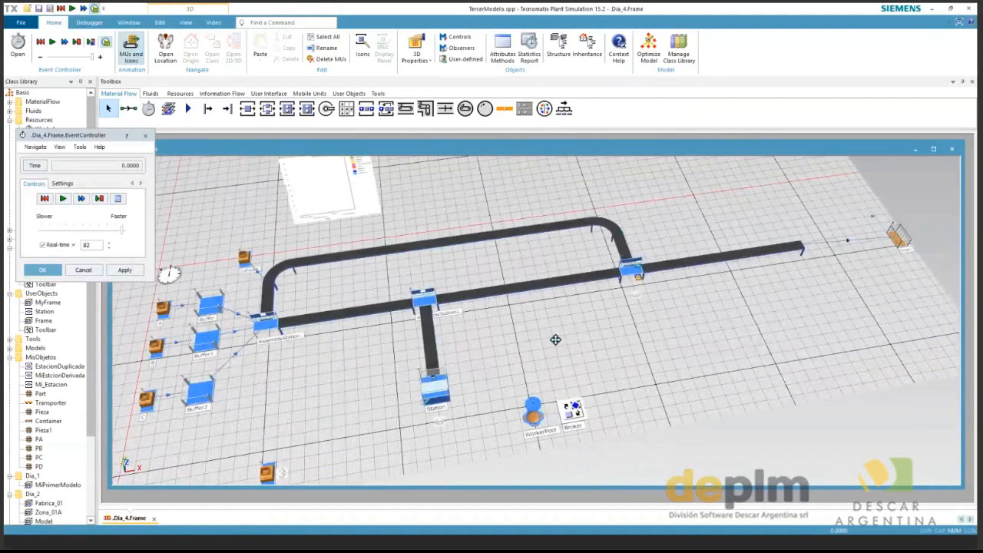
Place a BottleneckAnalyzer on the open floor between Buffer2 and the Station.
left_click_drag(556, 339, 513, 356)
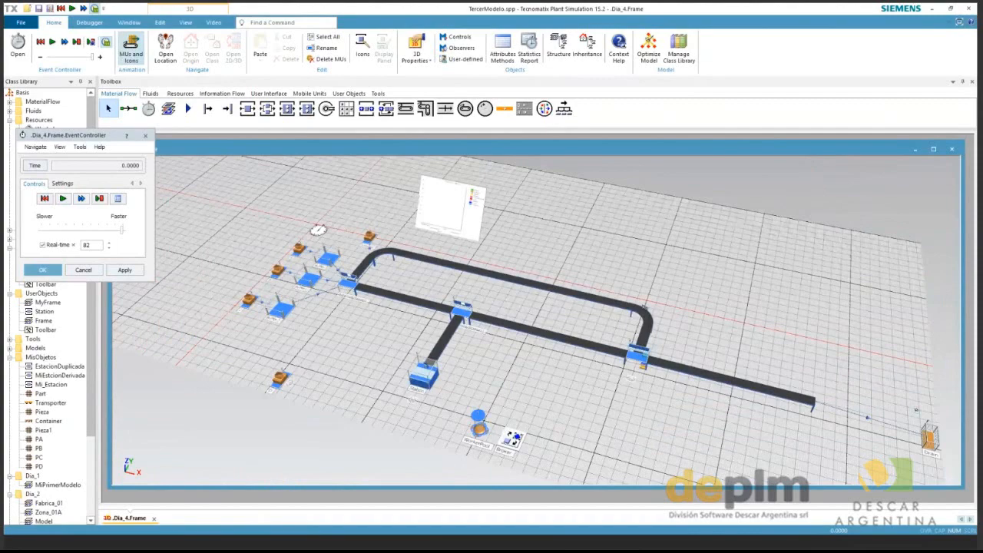
left_click_drag(454, 374, 481, 387)
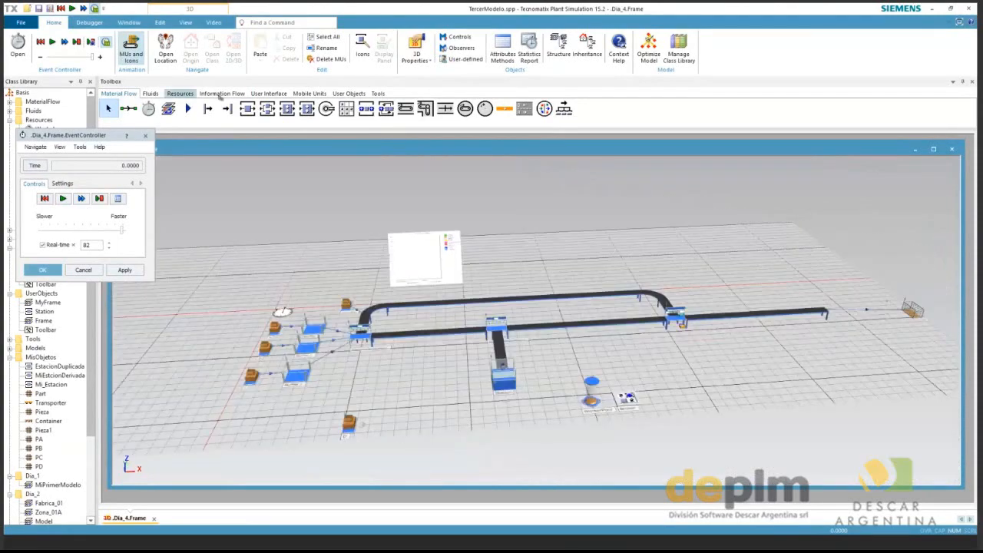
left_click(377, 93)
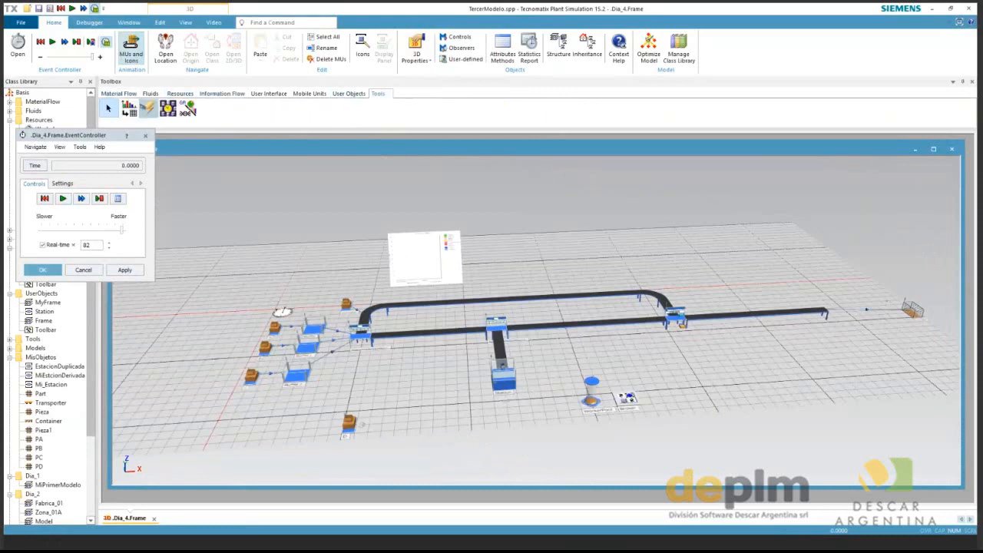
left_click_drag(147, 108, 456, 353)
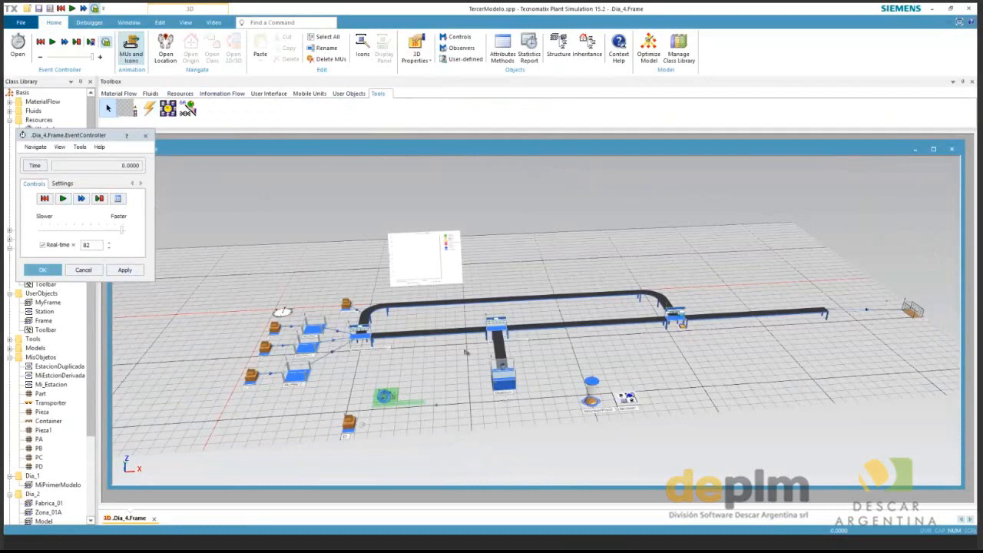
Place an AttributeExplorer above the looped conveyor, open its settings and accept them as they are.
left_click_drag(465, 352, 481, 310)
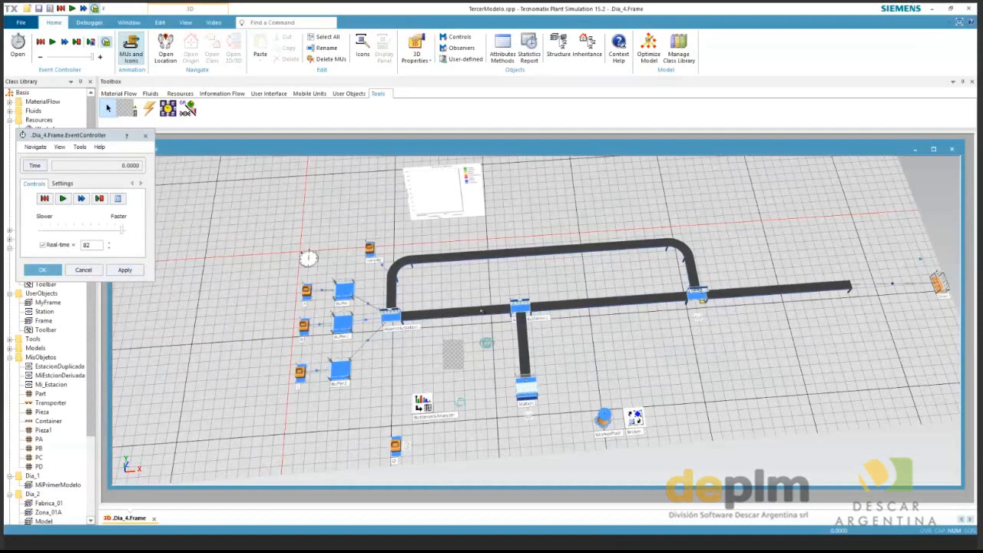
left_click_drag(482, 310, 538, 351)
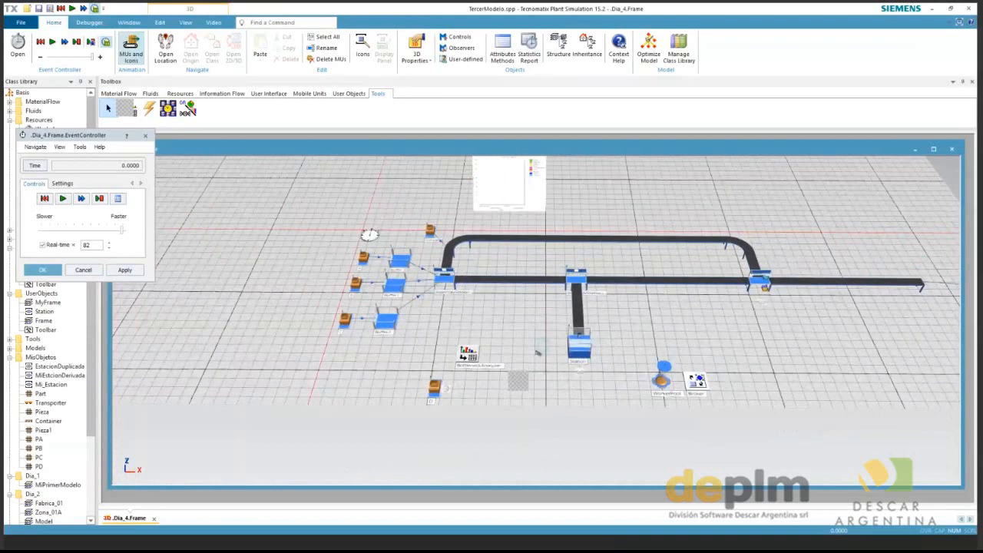
left_click_drag(538, 353, 483, 338)
left_click(268, 94)
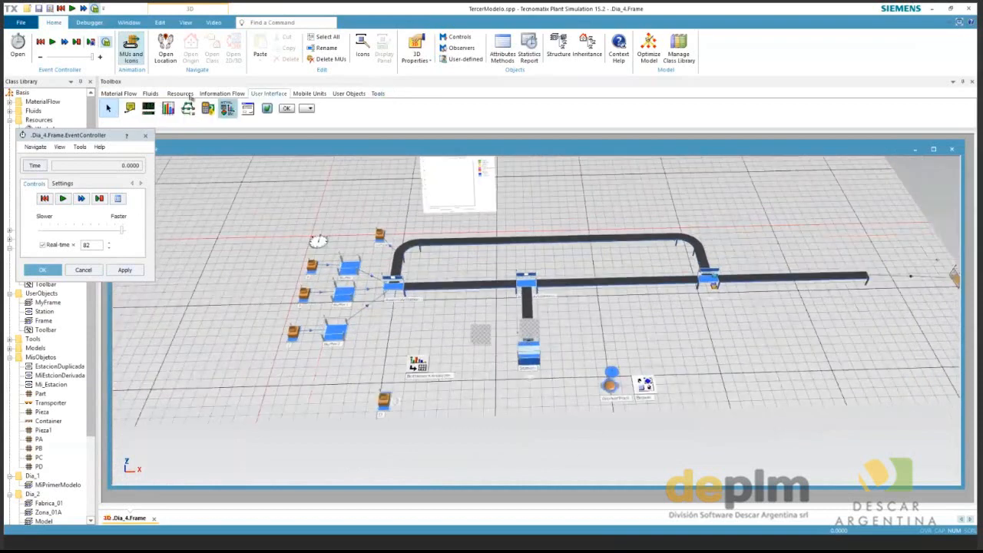
left_click(184, 94)
left_click(238, 93)
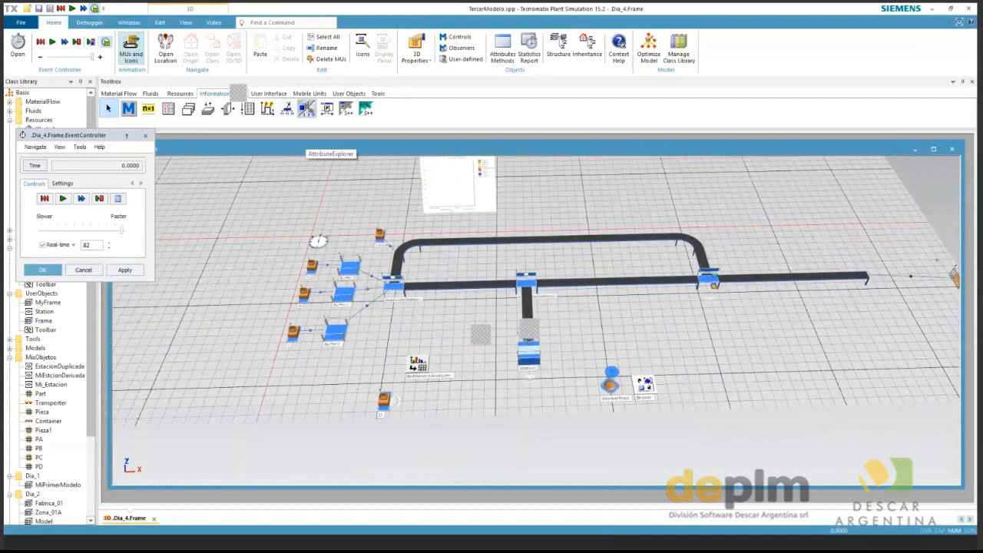
left_click_drag(307, 108, 558, 220)
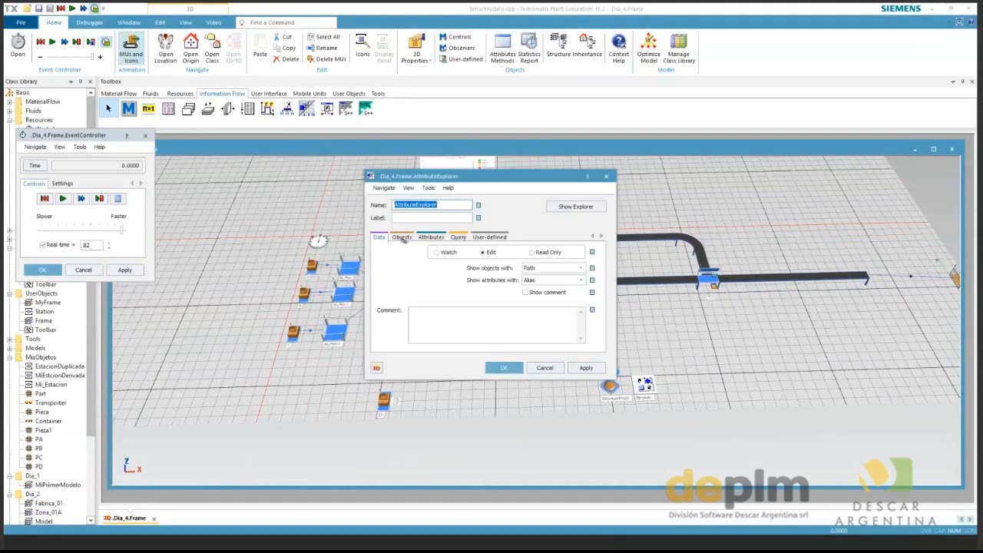
left_click(519, 367)
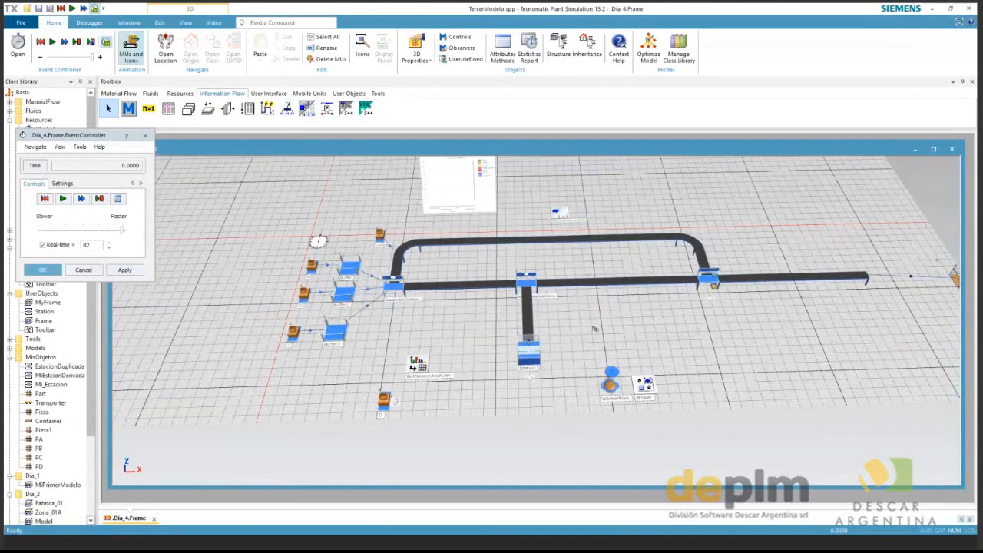
Place an ExperimentManager on the floor near the WorkerPool and Broker and open its dialog.
scroll(594, 329, "down", 2)
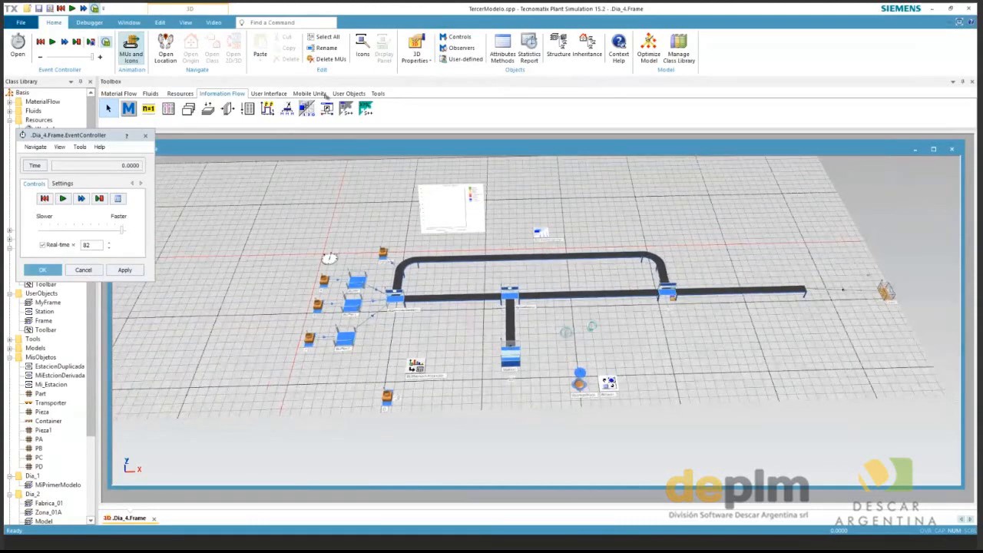
left_click_drag(326, 93, 375, 91)
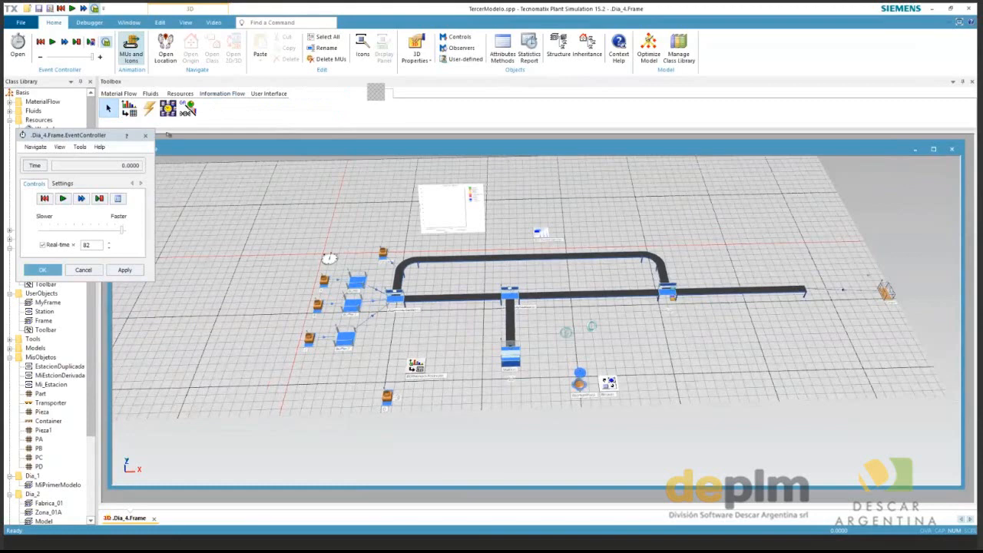
left_click(168, 108)
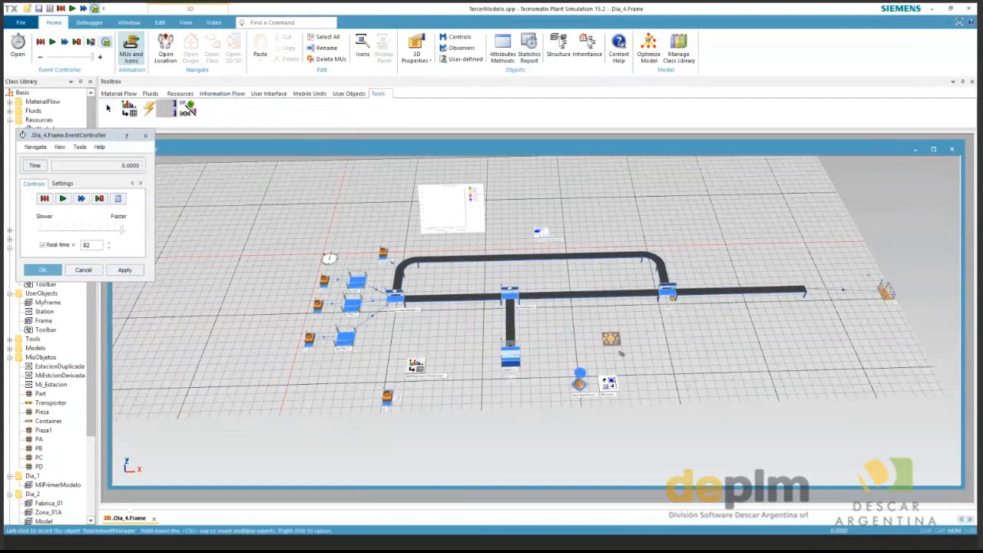
left_click(621, 353)
left_click(107, 108)
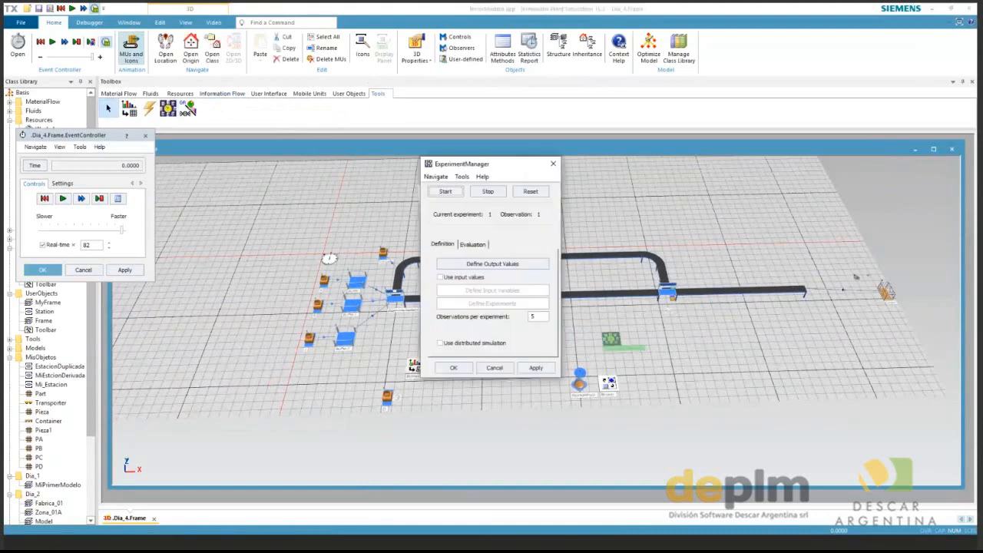
Open the ExperimentManager's output value table and check the date, end and statistics settings of the EventController.
left_click_drag(492, 163, 871, 173)
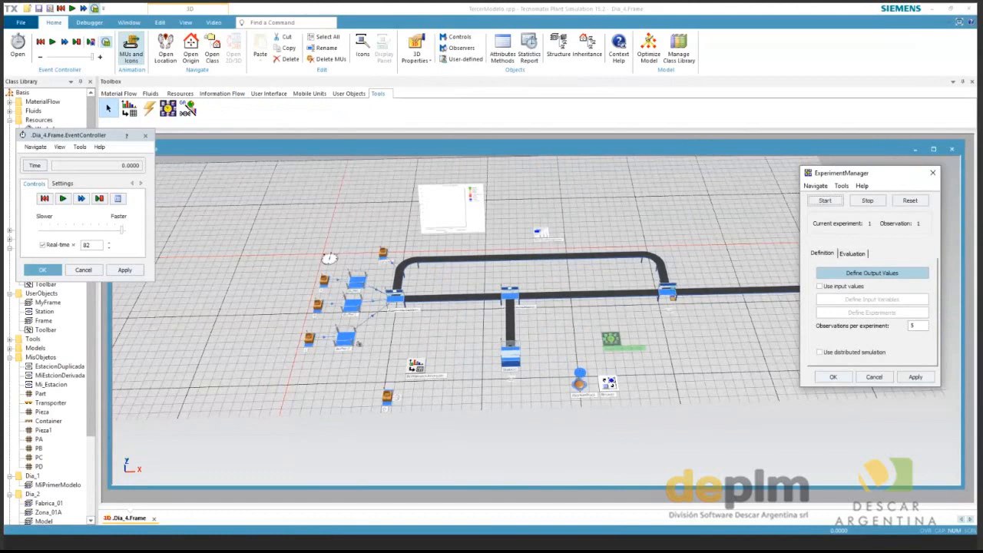
left_click(871, 273)
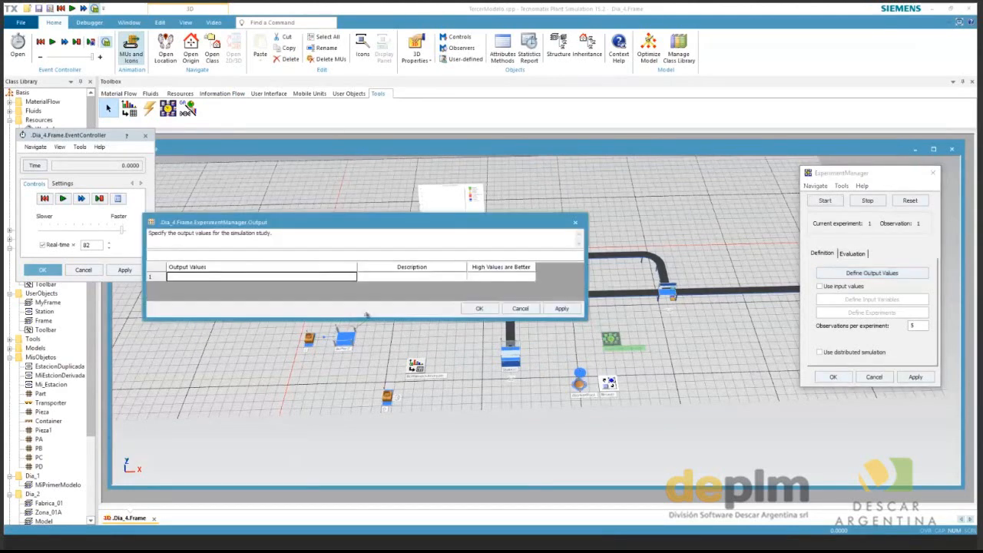
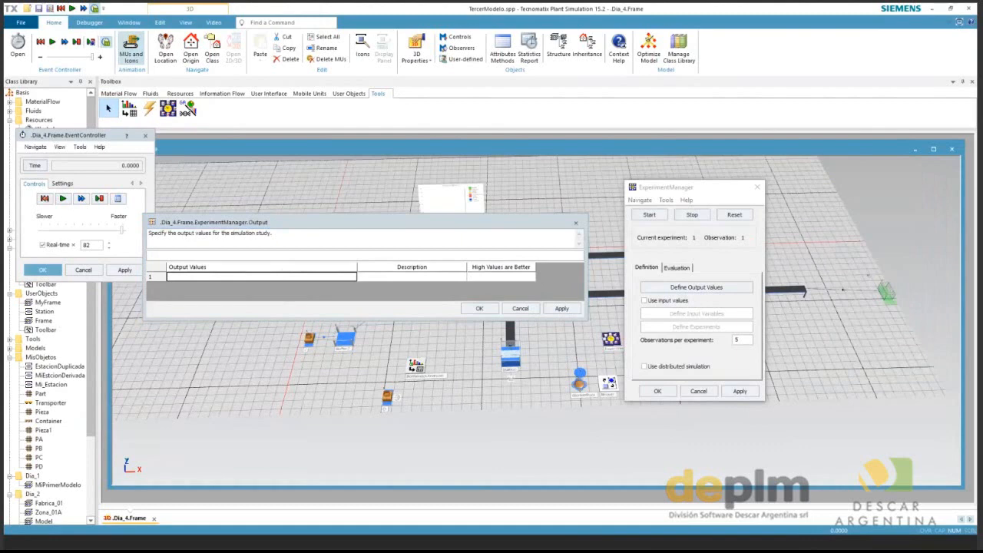
left_click(62, 183)
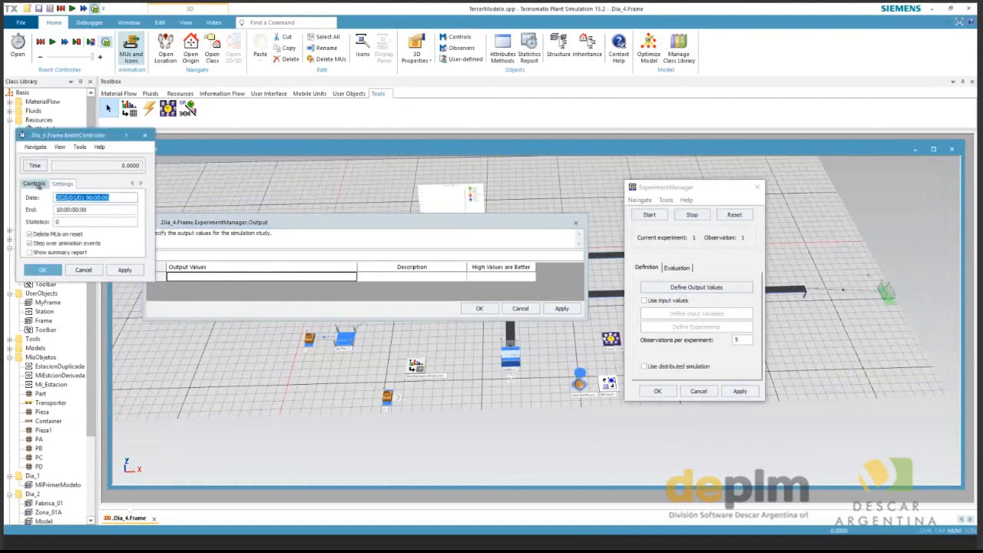
left_click(34, 183)
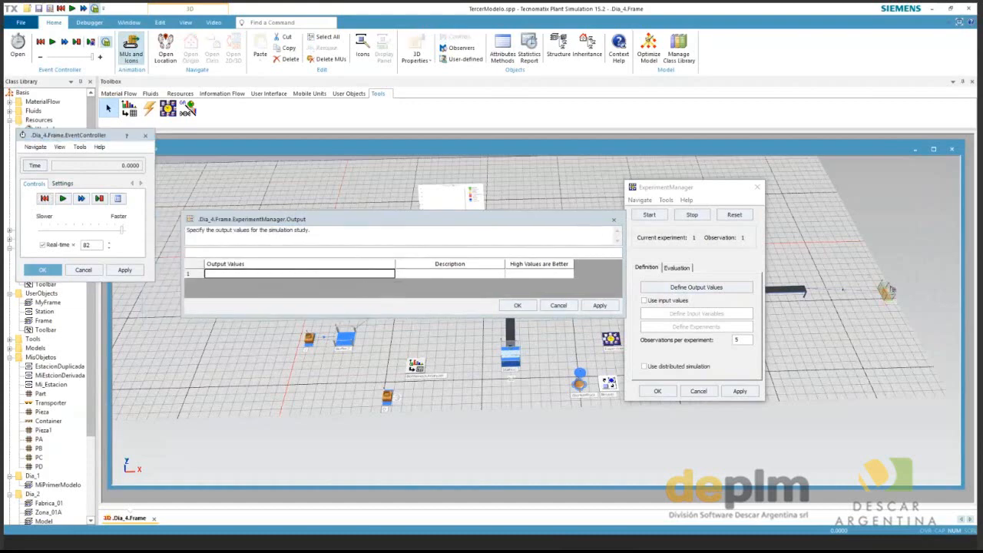
Insert the Drain into the first output value row and examine the Drain's type-dependent and resource statistics.
left_click(891, 290)
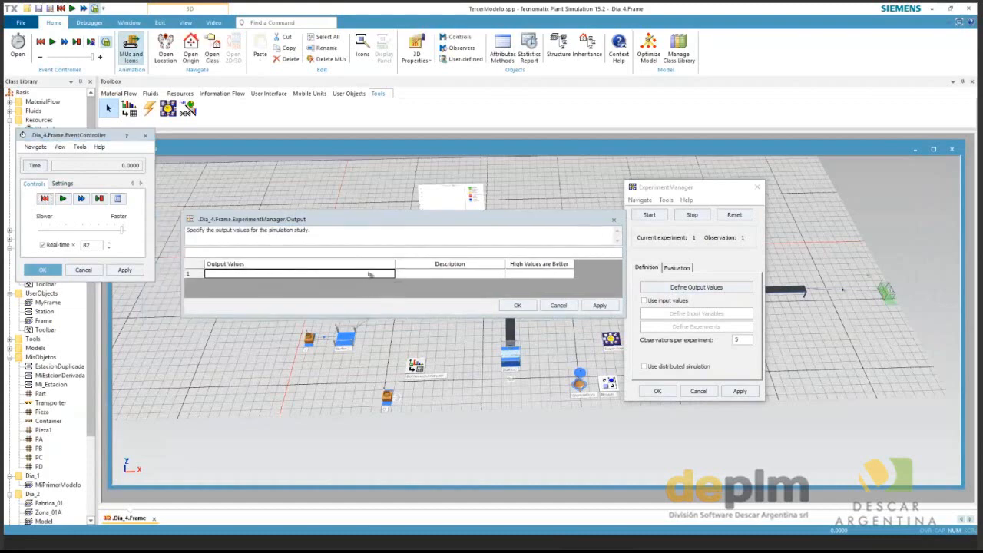
left_click_drag(228, 323, 237, 277)
double_click(888, 293)
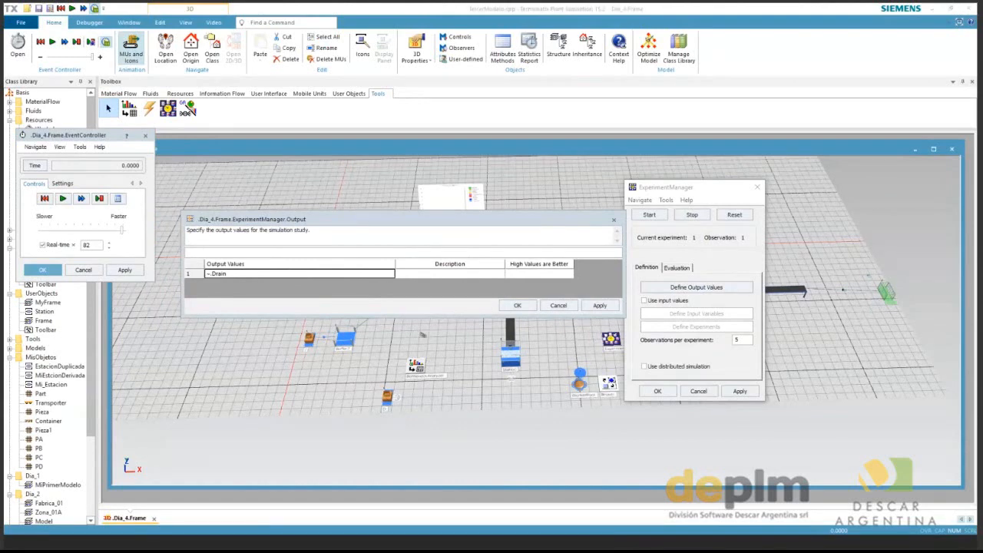
left_click(421, 302)
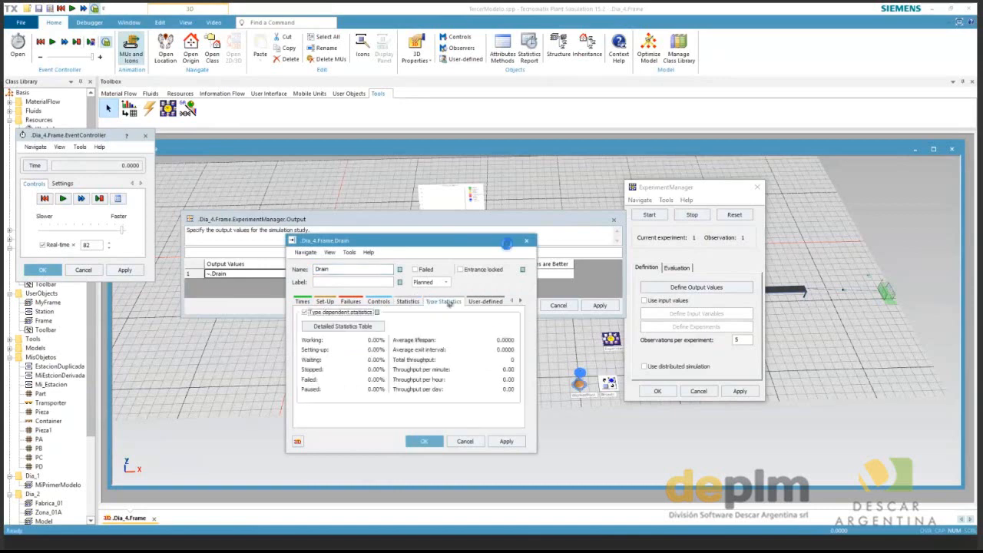
left_click(411, 301)
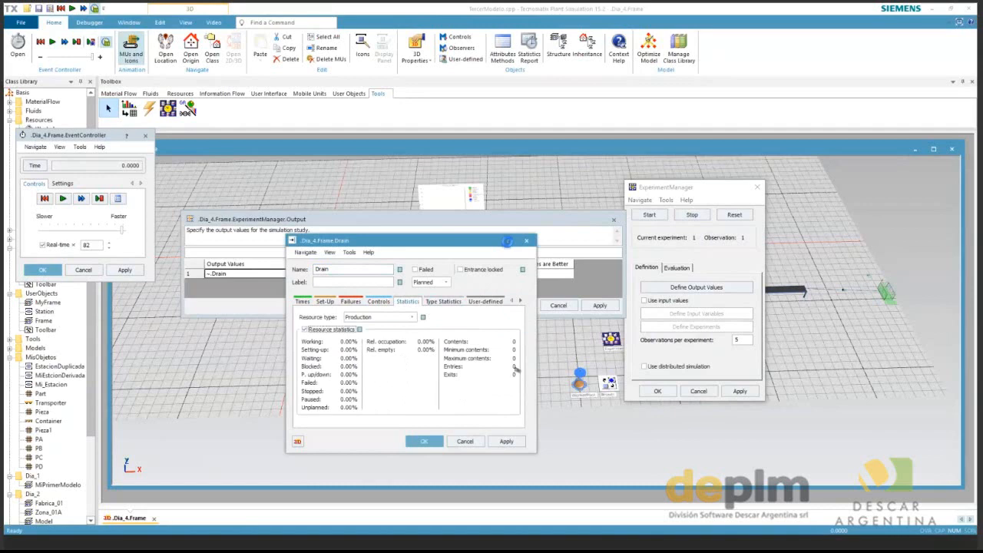
Complete the first output value entry as ~.Drain.statnumin.
left_click(232, 275)
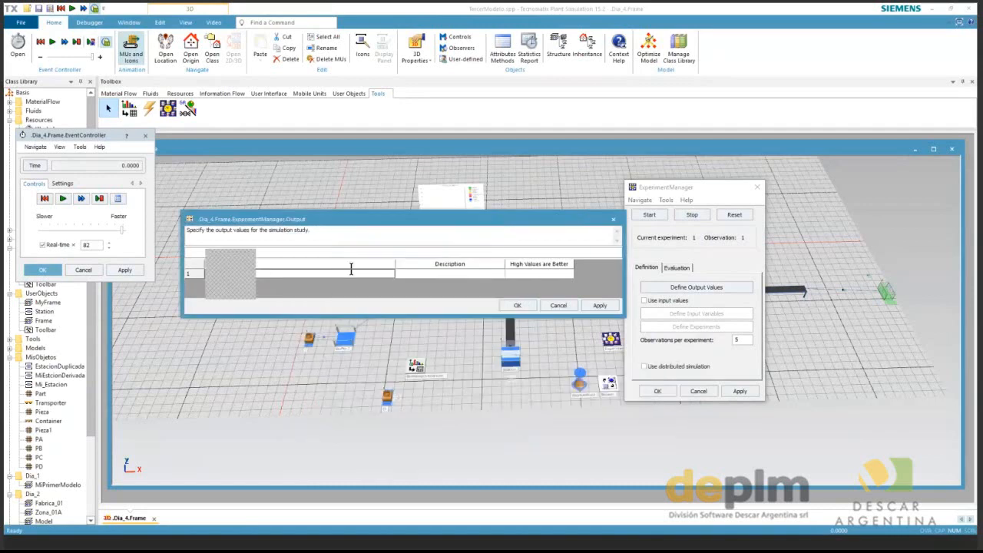
type(".Drain.")
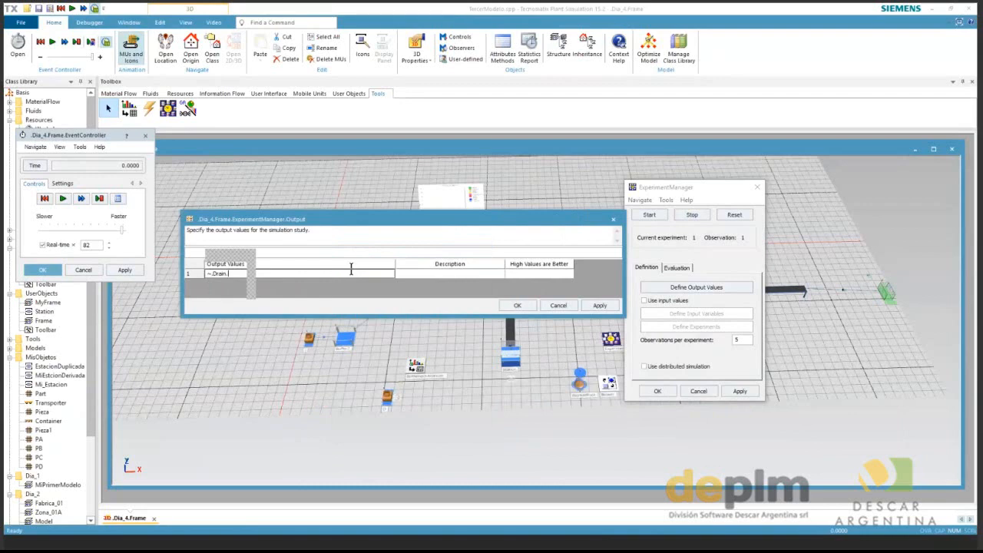
type("statnu")
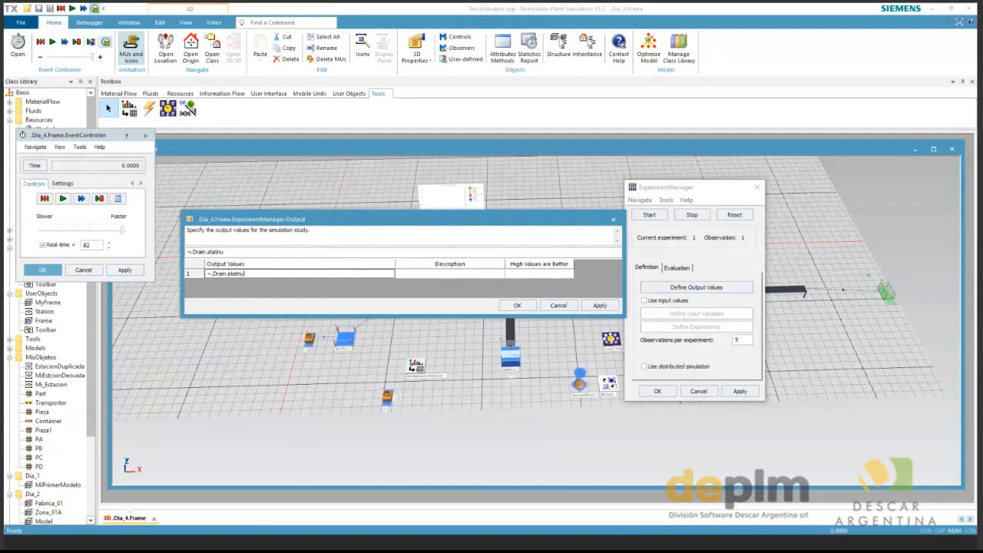
type("min")
Describe the output value as "Piezas entregadas", set High Values are Better to true and accept the table.
left_click(414, 274)
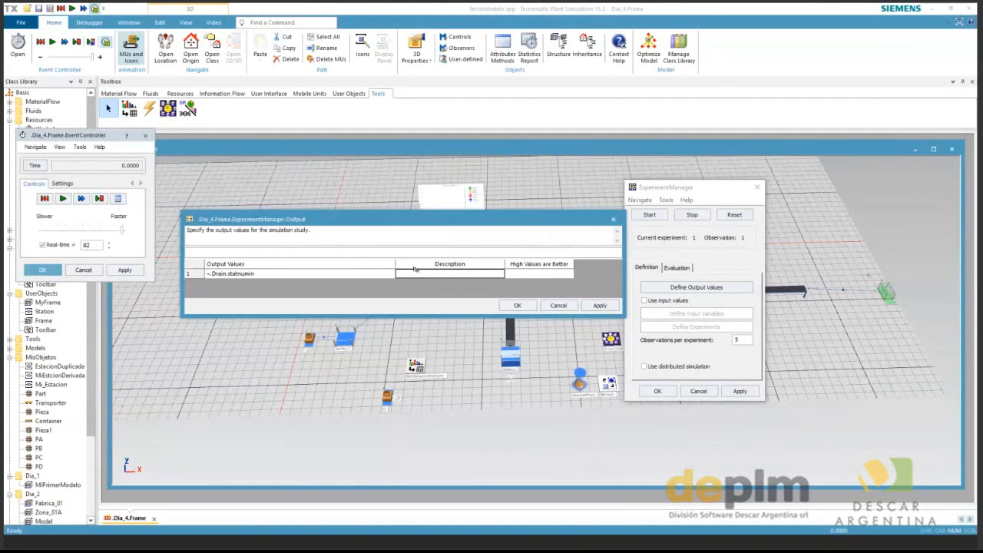
type("P")
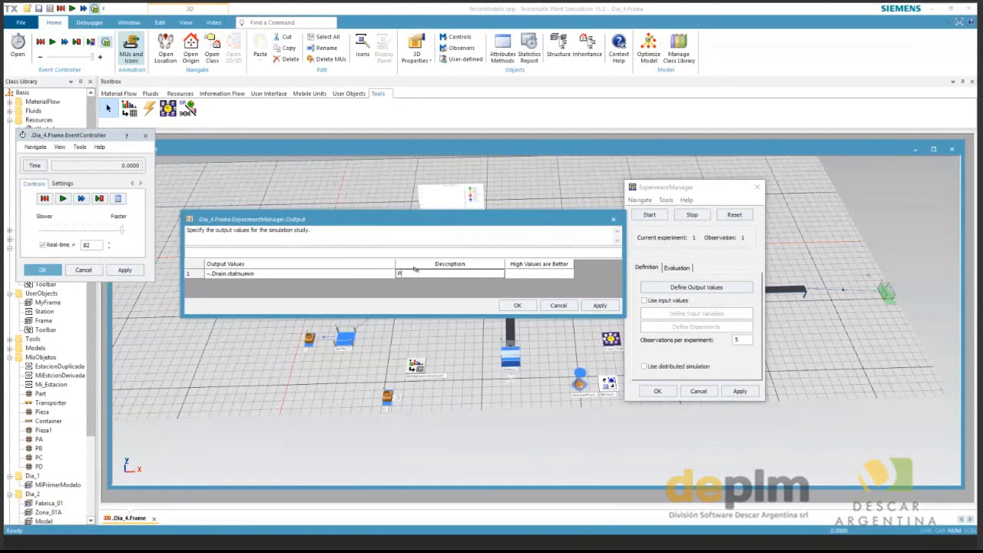
type("iezas entregadas")
left_click(558, 276)
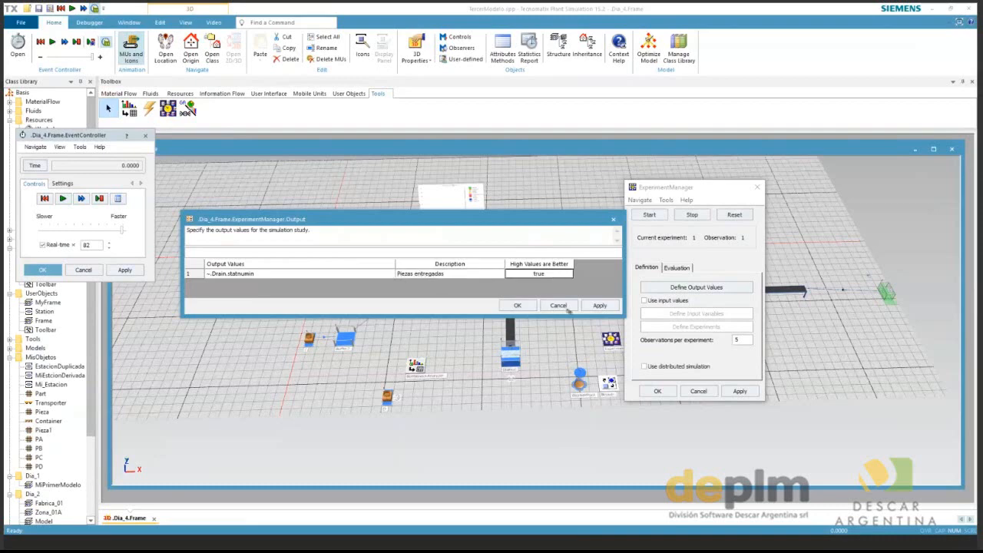
left_click(518, 305)
left_click(519, 307)
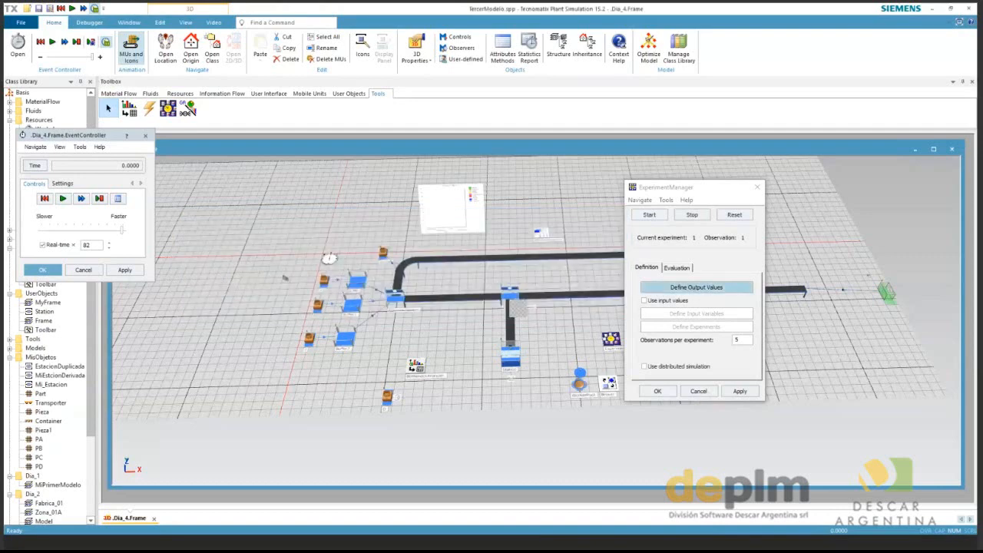
Recheck the output value table, then replace the ExperimentManager with a new one on the floor above the WorkerPool and Broker.
left_click(696, 288)
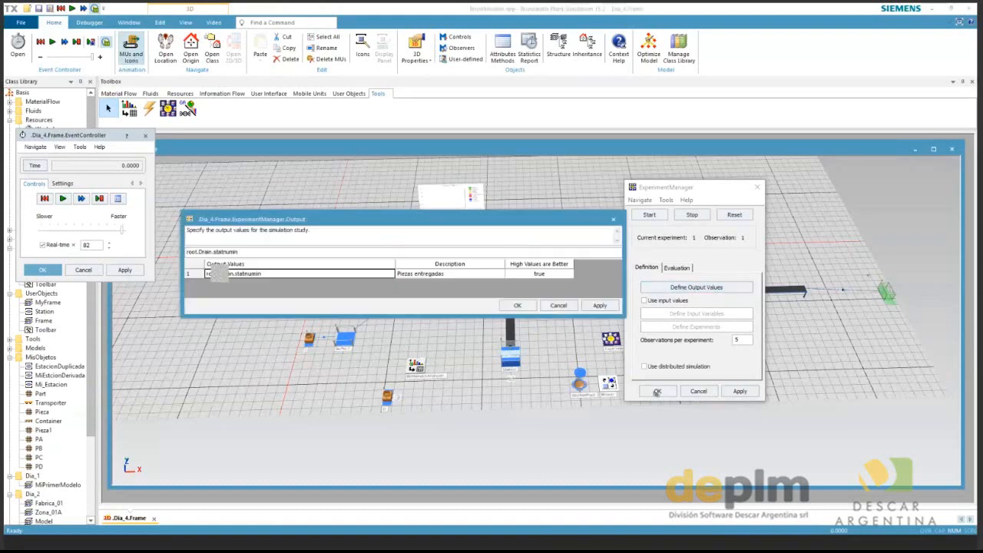
left_click(657, 392)
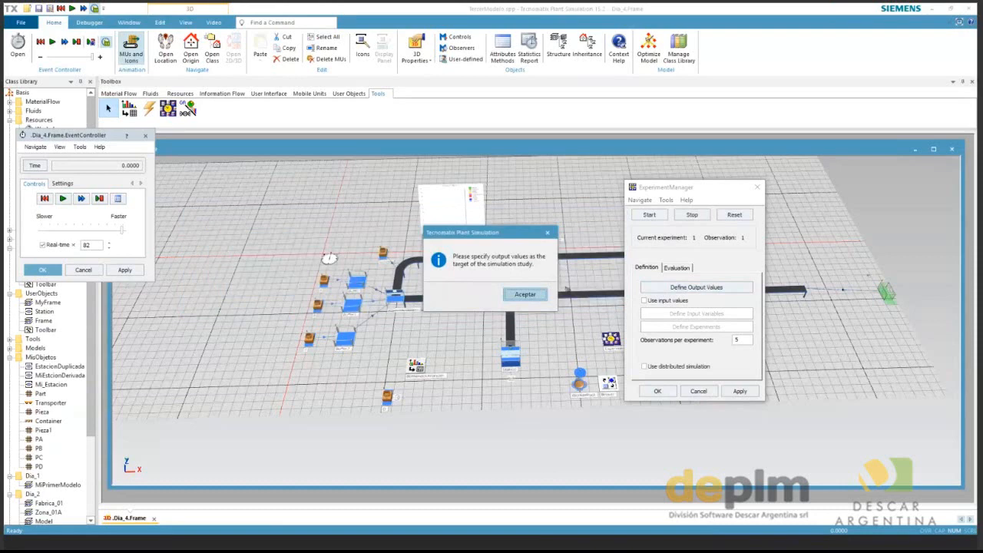
left_click(526, 294)
left_click(558, 305)
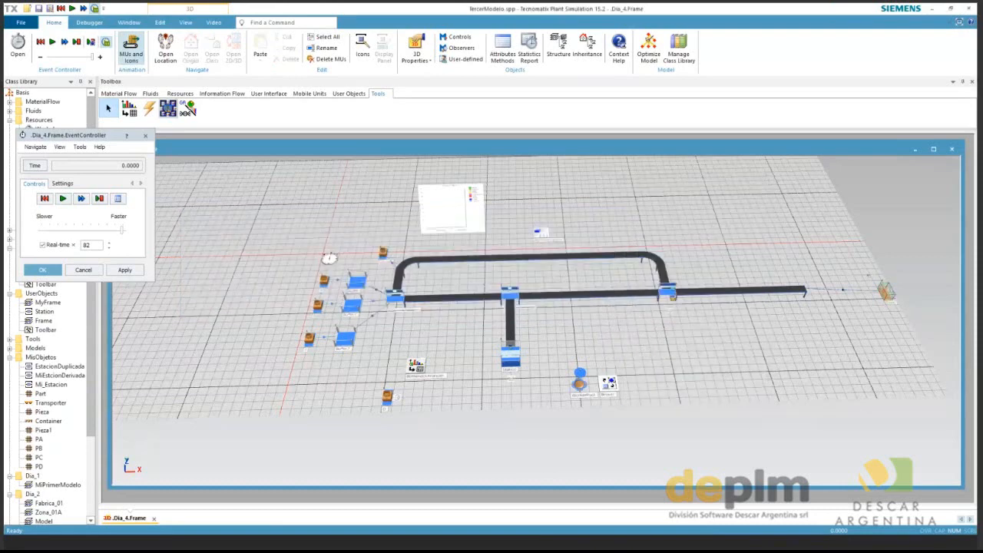
left_click(665, 364)
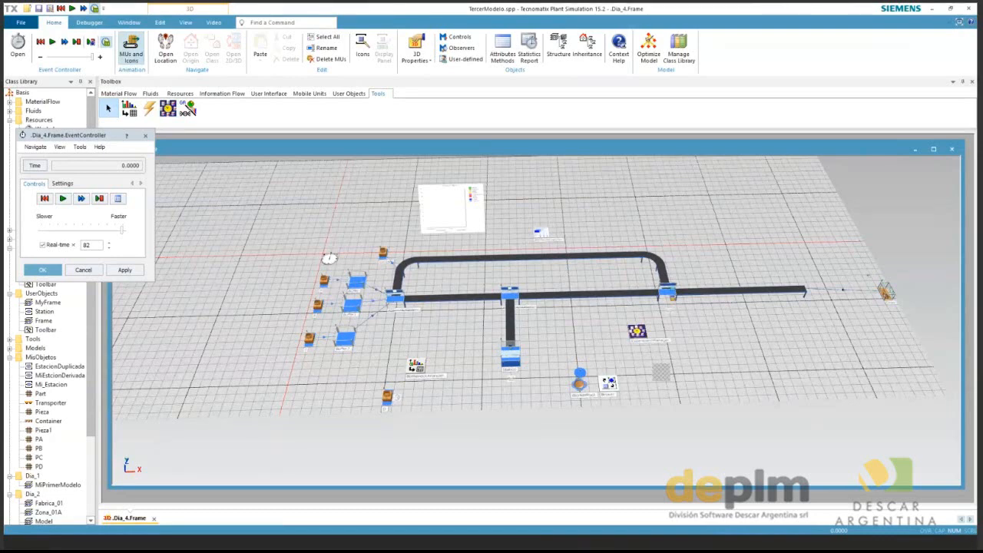
Assign the Drain to the new ExperimentManager and choose StatNumIn as the output value to evaluate.
left_click(888, 292)
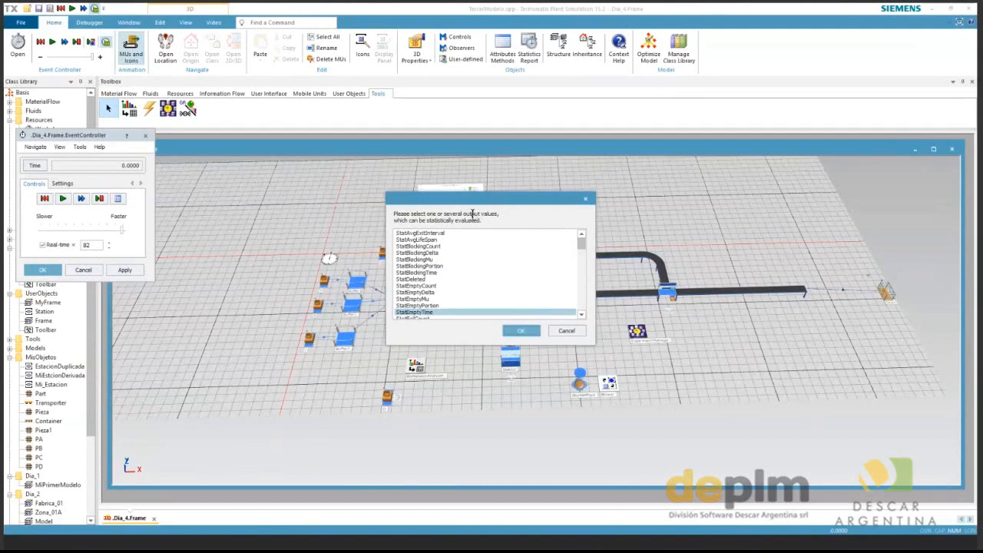
scroll(445, 294, "down", 2)
left_click(445, 294)
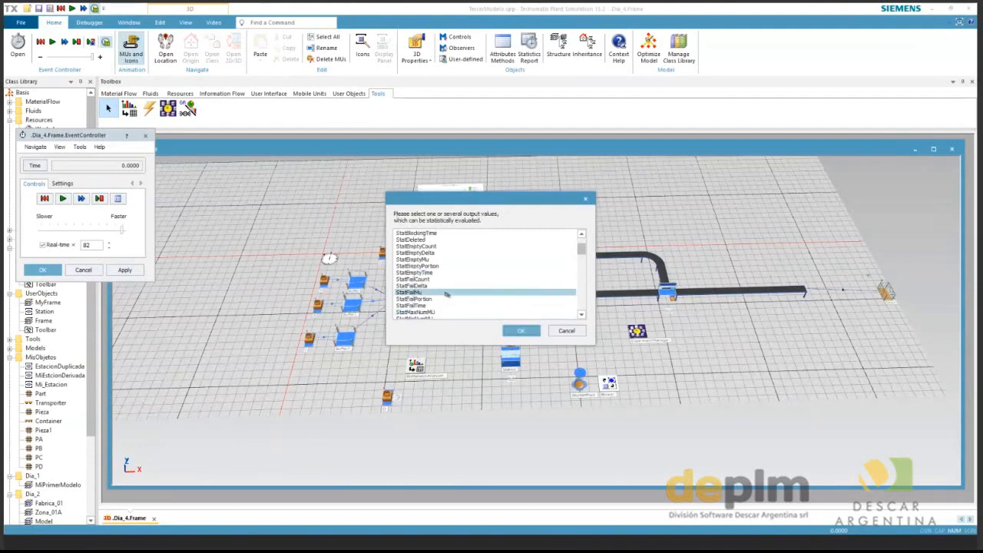
scroll(446, 294, "down", 3)
left_click(446, 294)
scroll(446, 294, "down", 1)
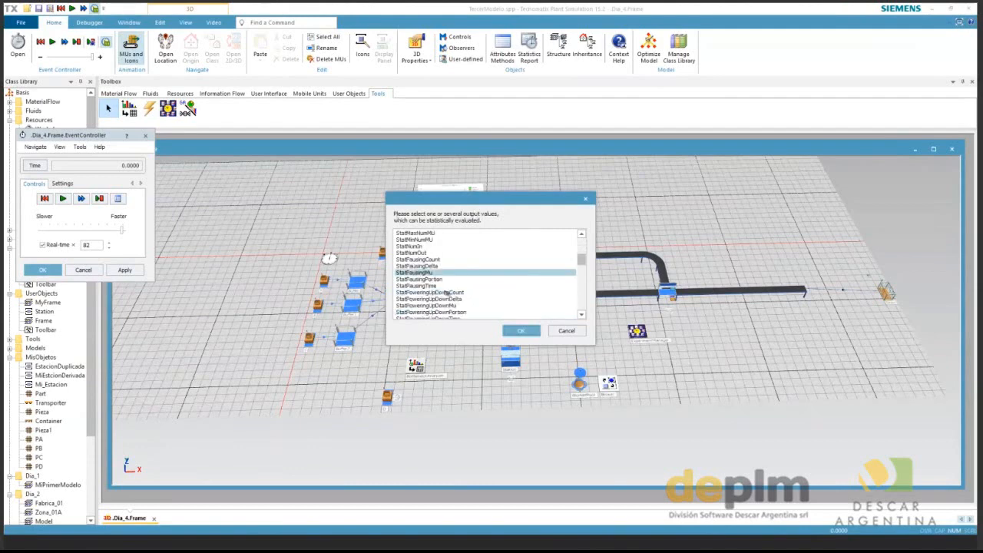
scroll(446, 294, "down", 7)
scroll(443, 302, "down", 3)
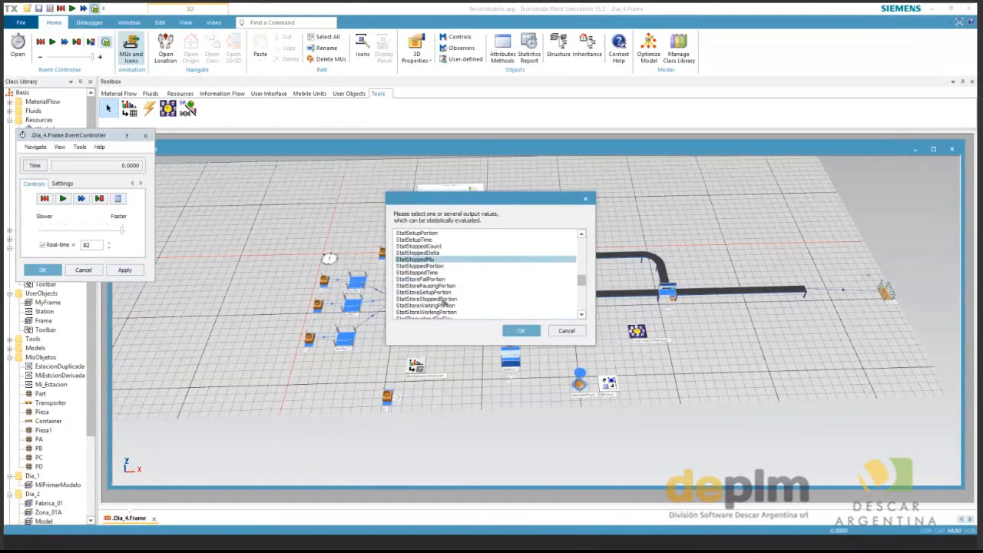
scroll(444, 302, "down", 2)
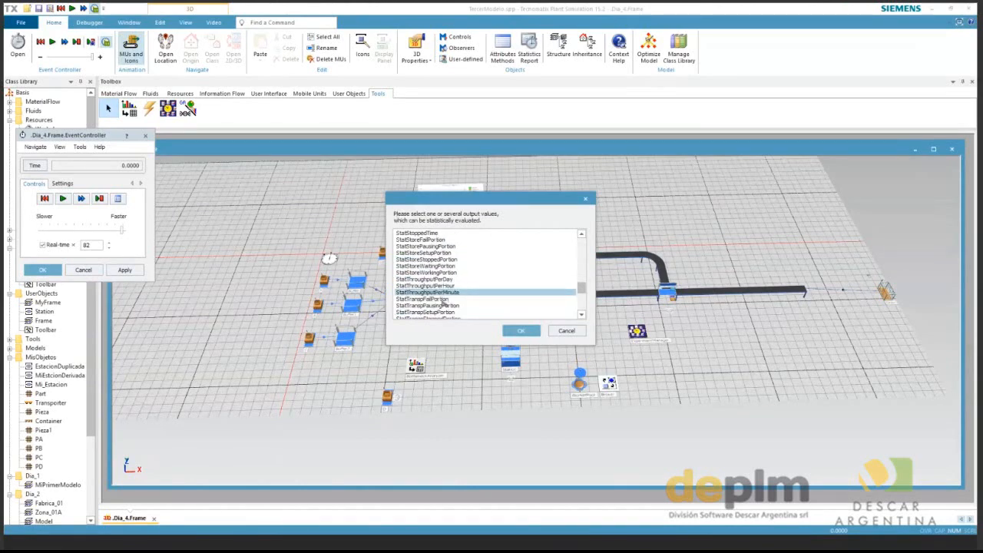
scroll(443, 303, "down", 4)
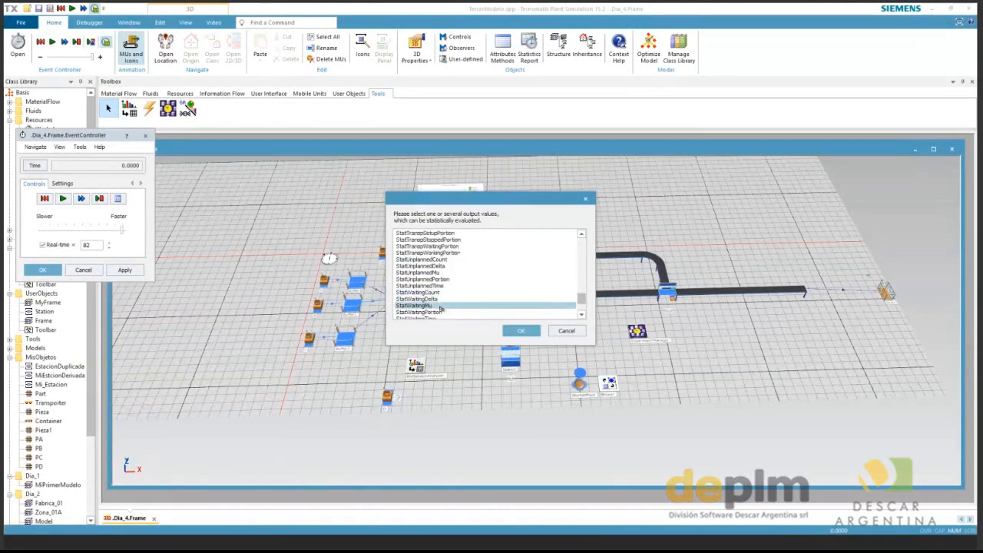
scroll(441, 308, "up", 8)
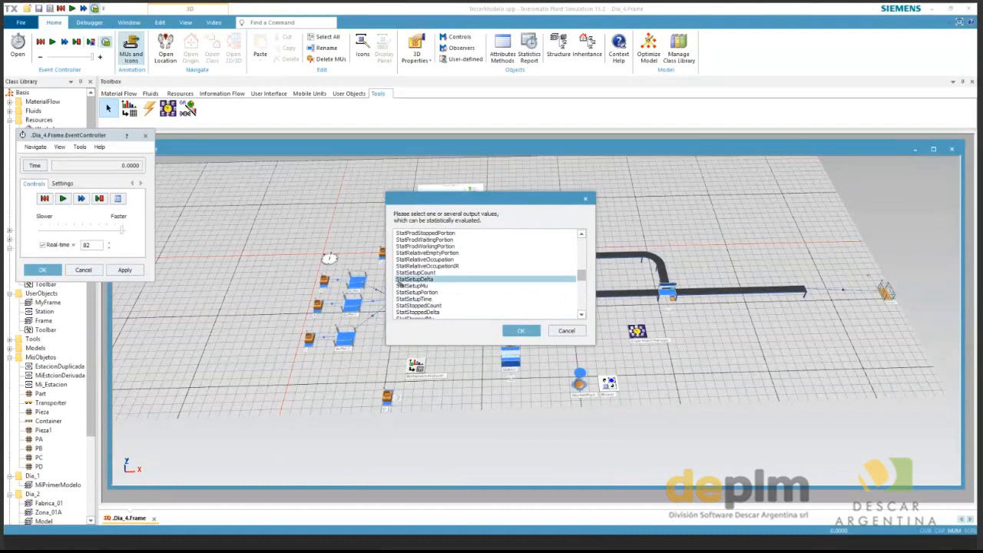
scroll(459, 265, "up", 3)
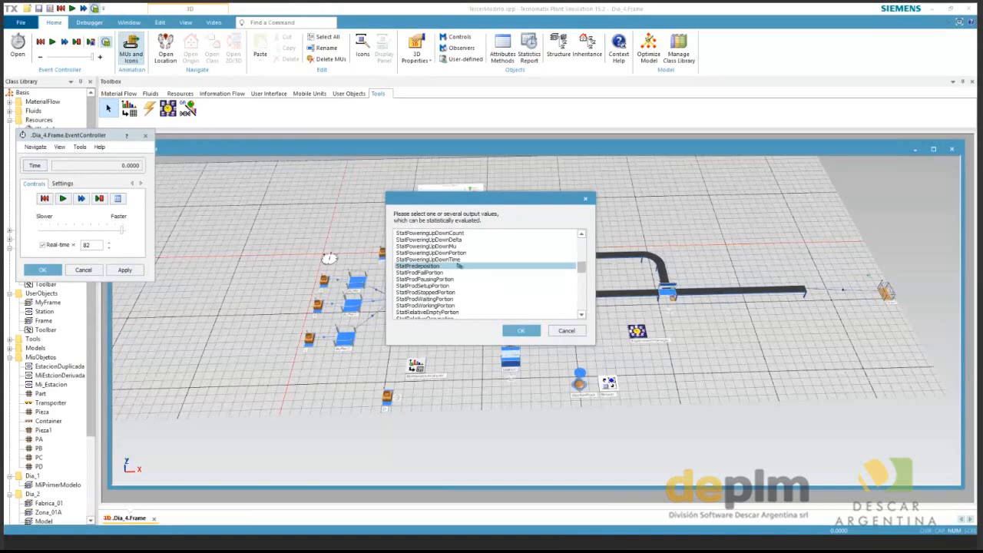
scroll(459, 265, "up", 5)
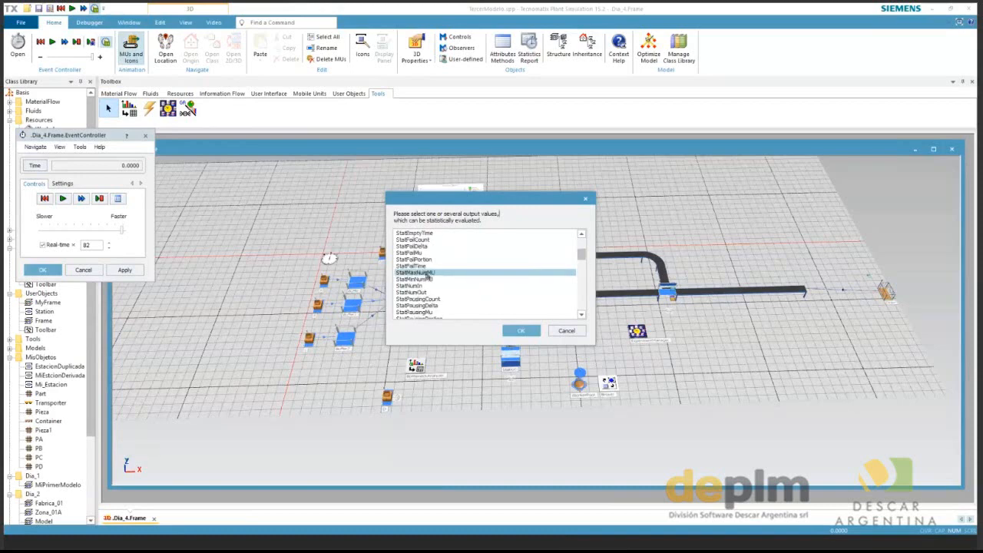
left_click(585, 199)
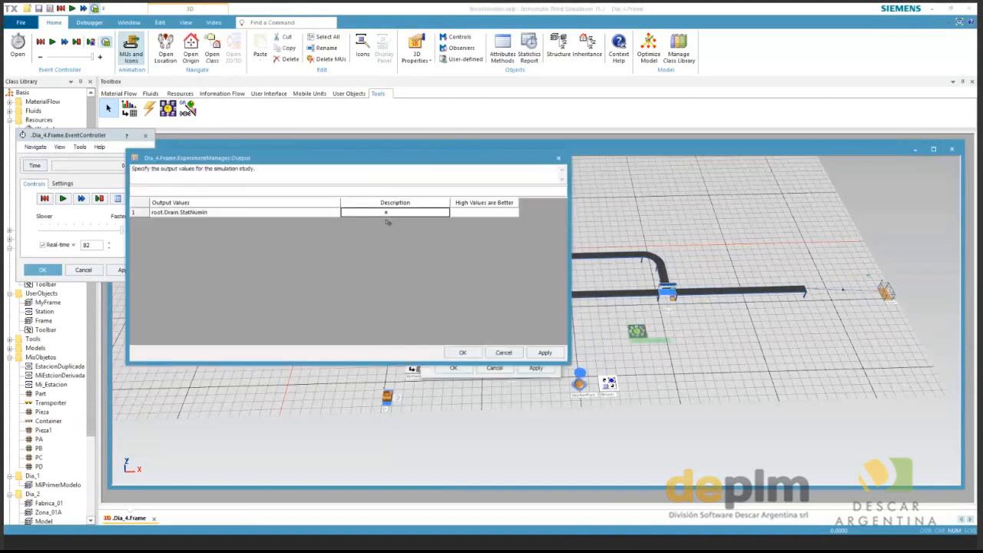
Describe the StatNumIn output value as "Piezas Entregada", set High Values are Better to true and accept the table.
type("Piez")
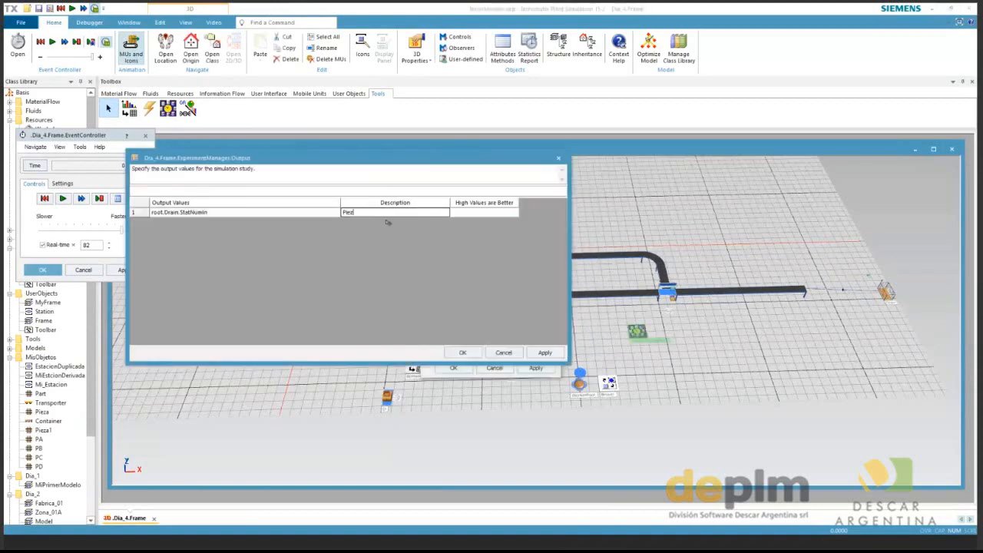
type("as Entregada")
key("Tab")
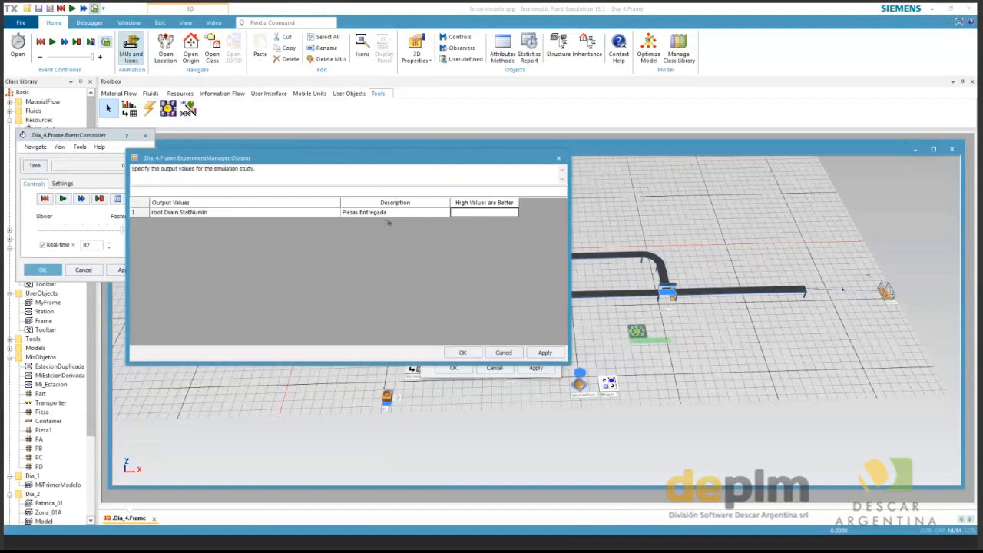
type("true")
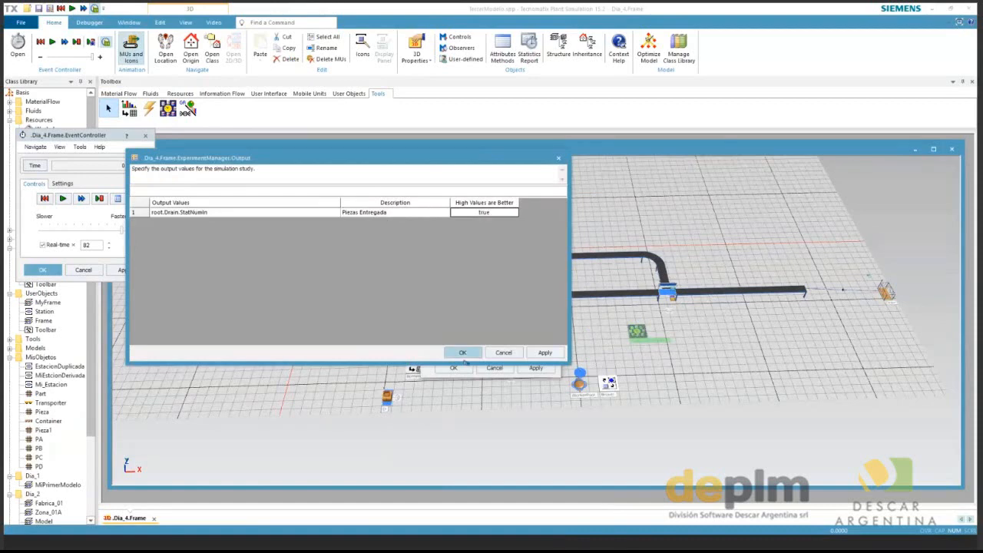
left_click(462, 353)
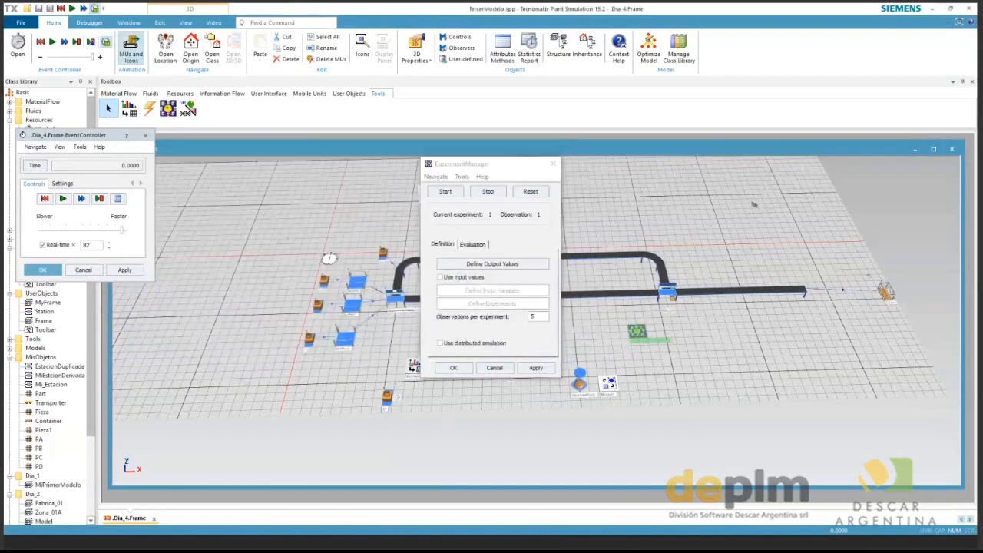
Start the ExperimentManager's simulation study.
left_click(752, 202)
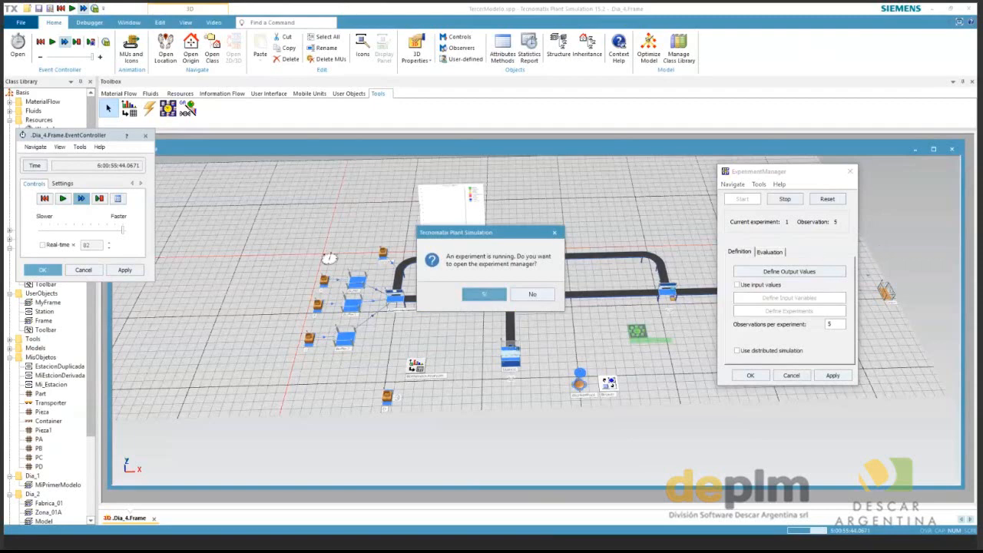
Reopen the ExperimentManager during the run, fast-forward the simulation study to its end and acknowledge its completion.
left_click(484, 294)
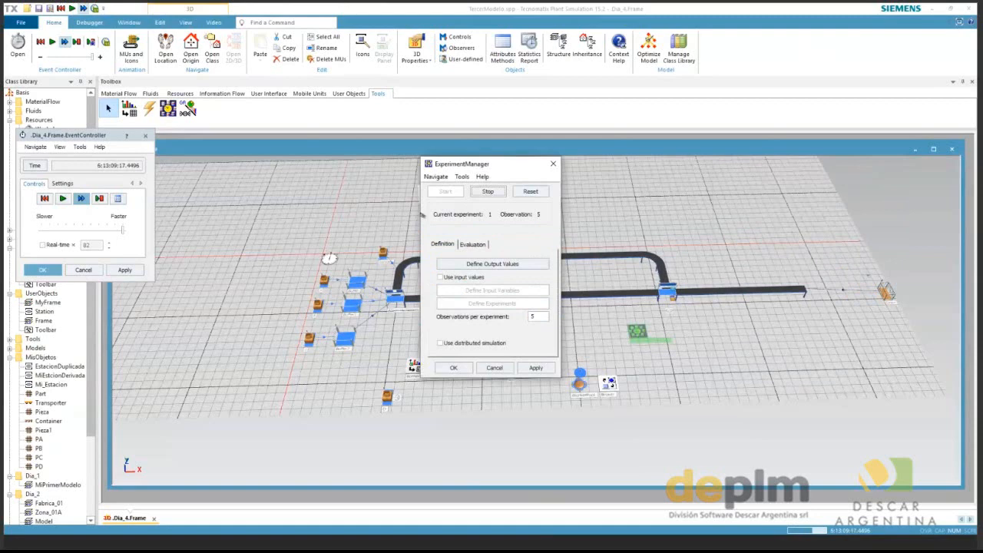
left_click(420, 215)
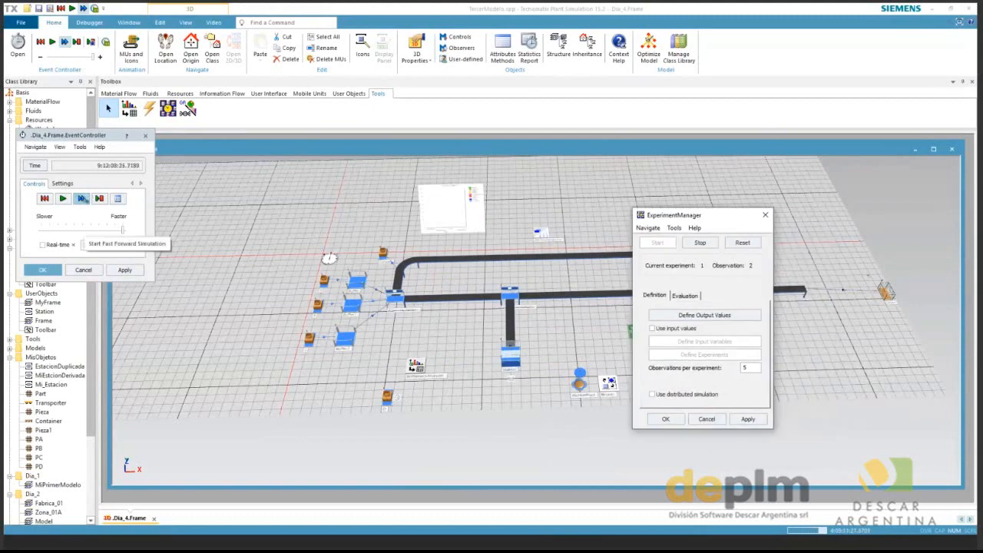
left_click(82, 199)
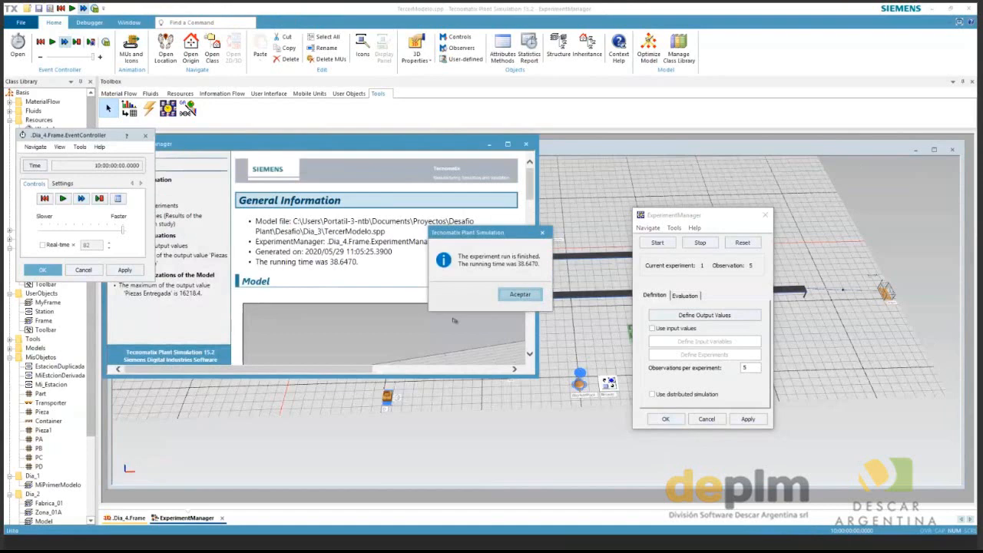
key("Return")
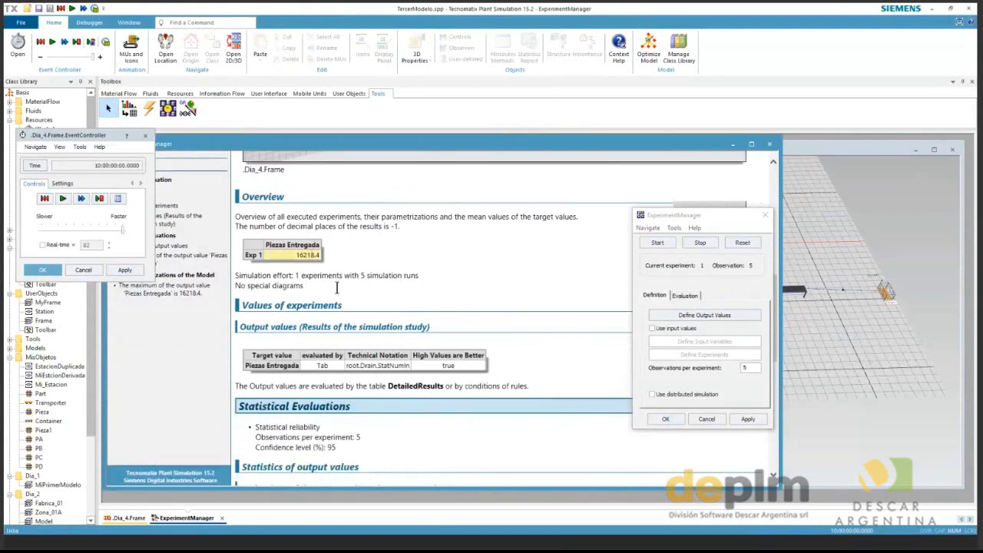
Examine the report's output value statistics and best parametrization for "Piezas Entregada".
scroll(337, 287, "down", 5)
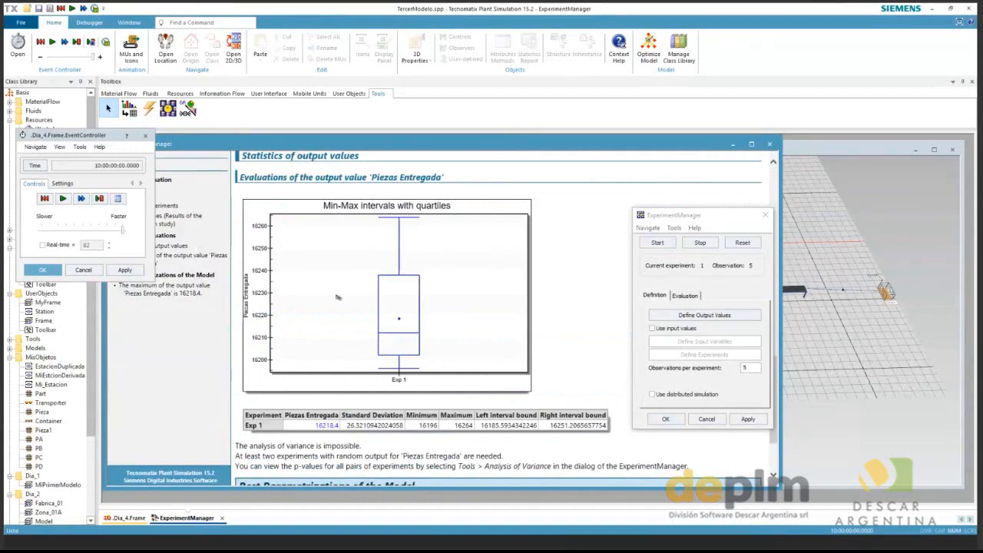
scroll(439, 444, "up", 1)
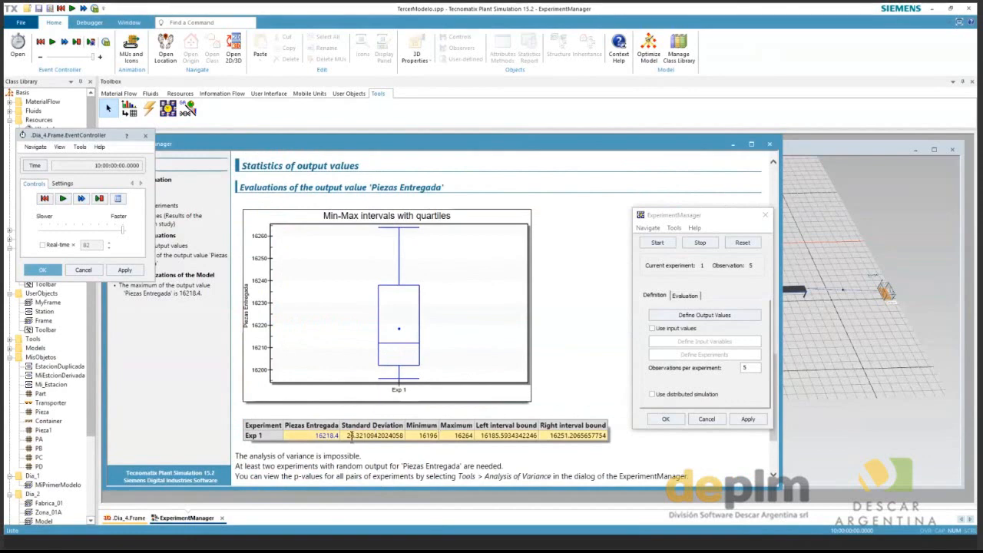
scroll(324, 438, "down", 3)
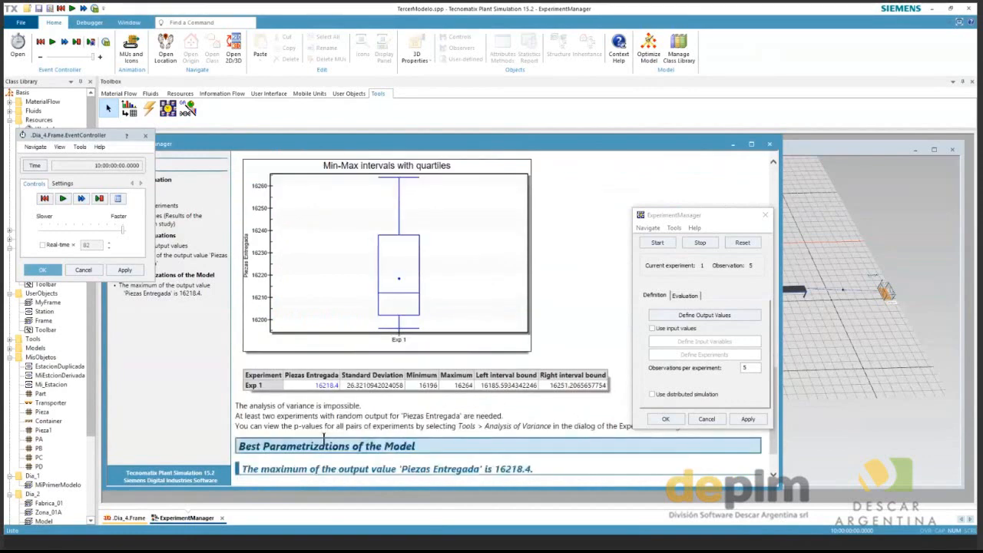
scroll(415, 453, "down", 3)
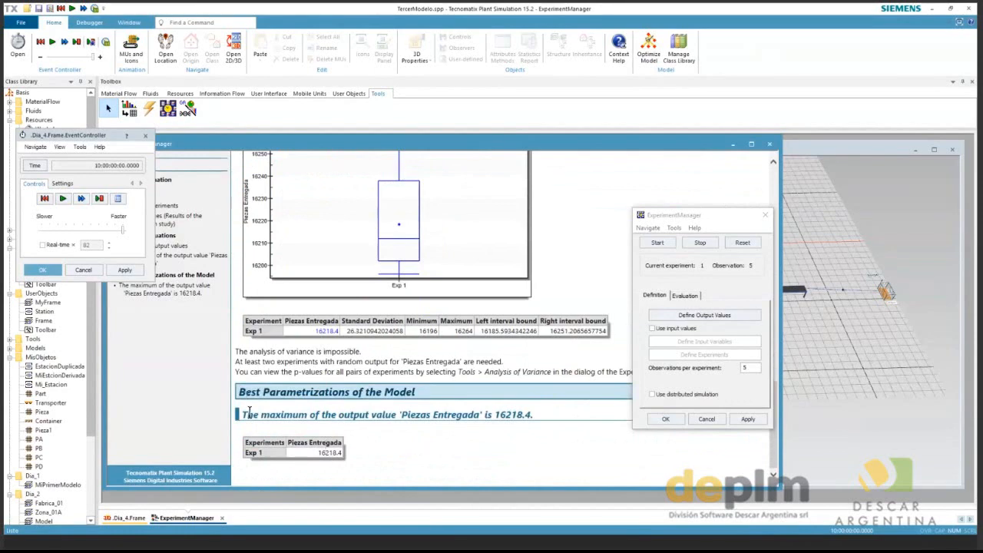
left_click_drag(250, 412, 440, 444)
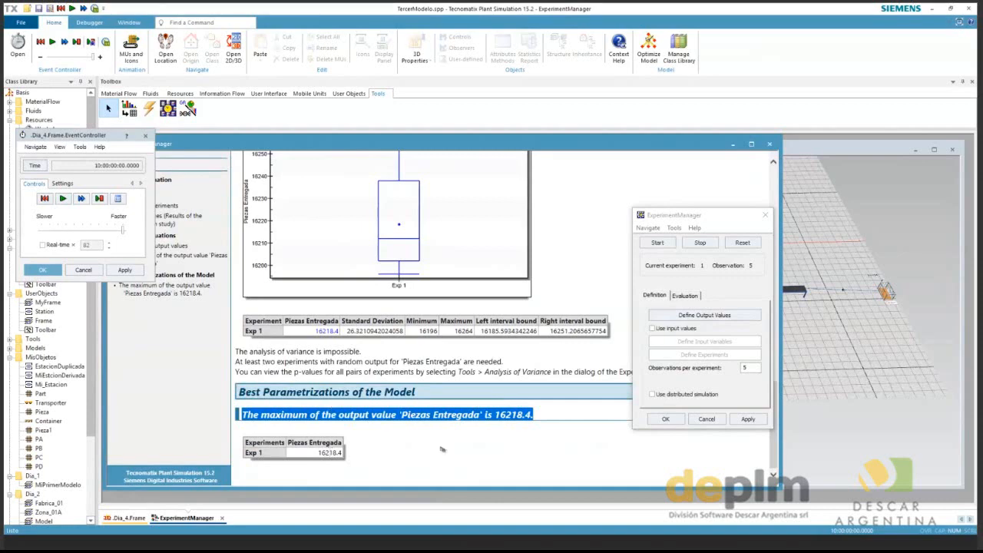
left_click(225, 411)
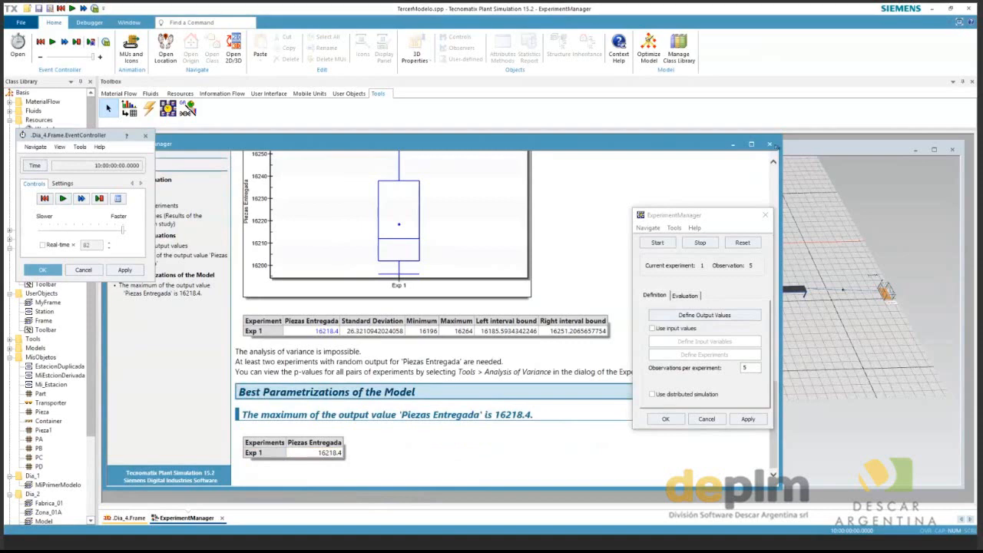
Reset the experiment study and enable Use input values, opening the definition of input variables.
left_click(742, 243)
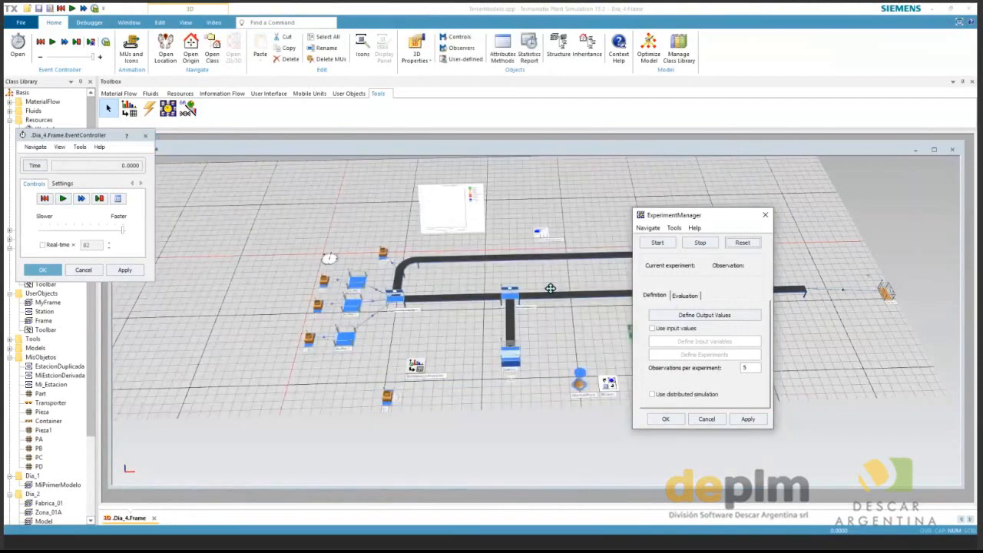
left_click_drag(551, 288, 597, 349)
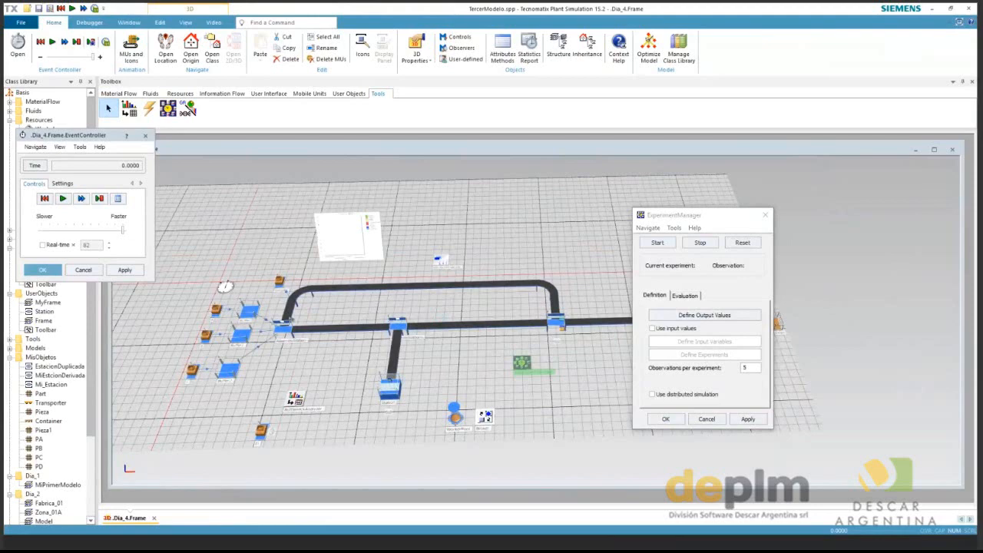
left_click_drag(682, 215, 632, 203)
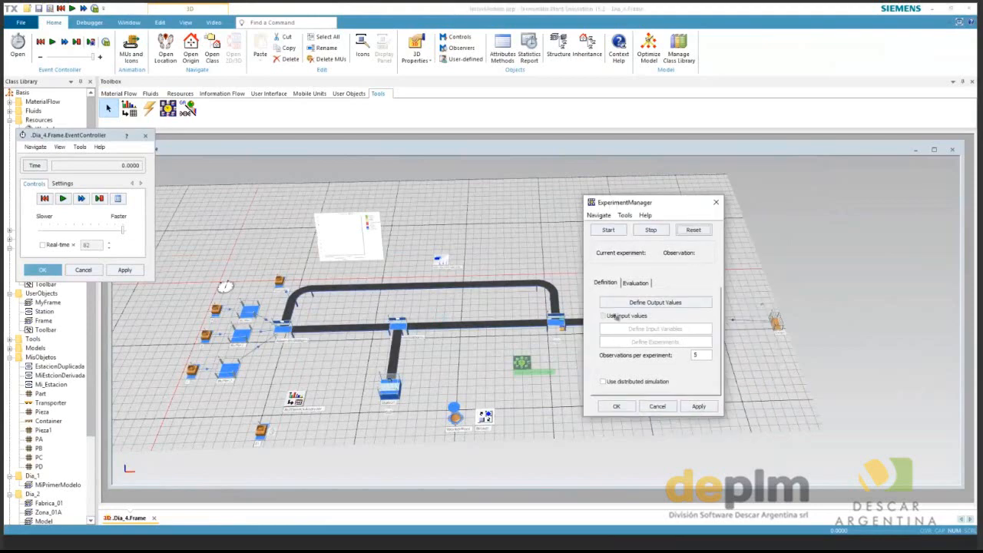
left_click(614, 316)
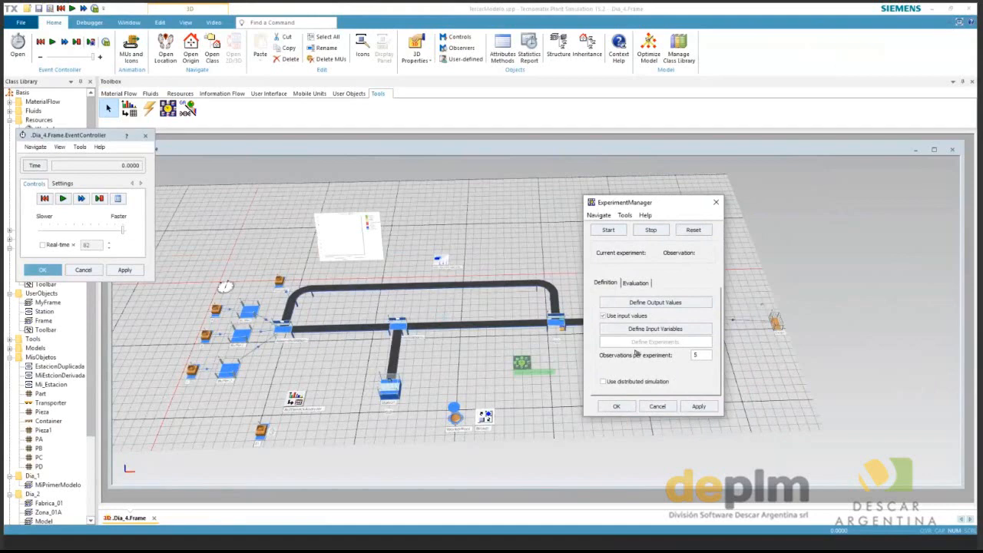
left_click(663, 328)
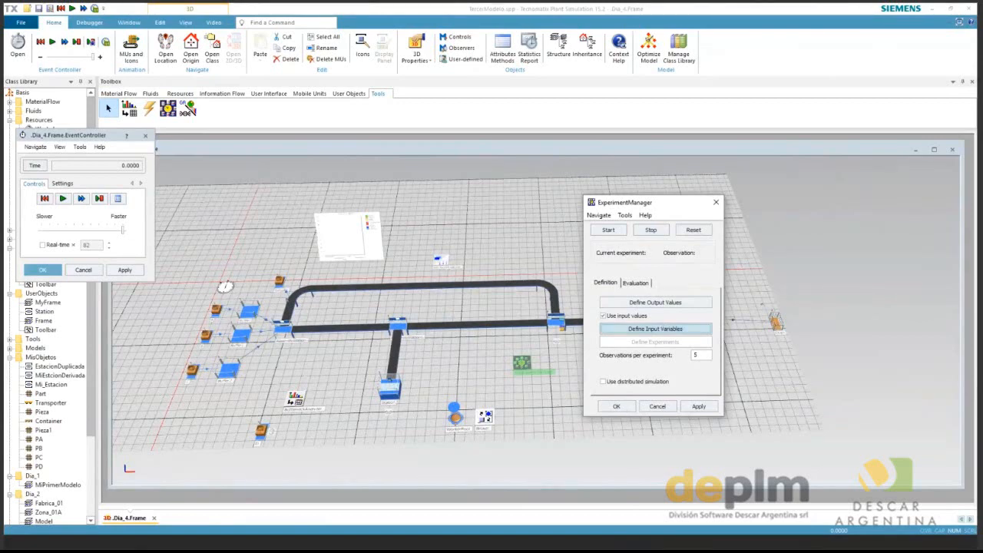
Inspect the Amount setting of the InPallet source and close its dialog without changes.
left_click(280, 283)
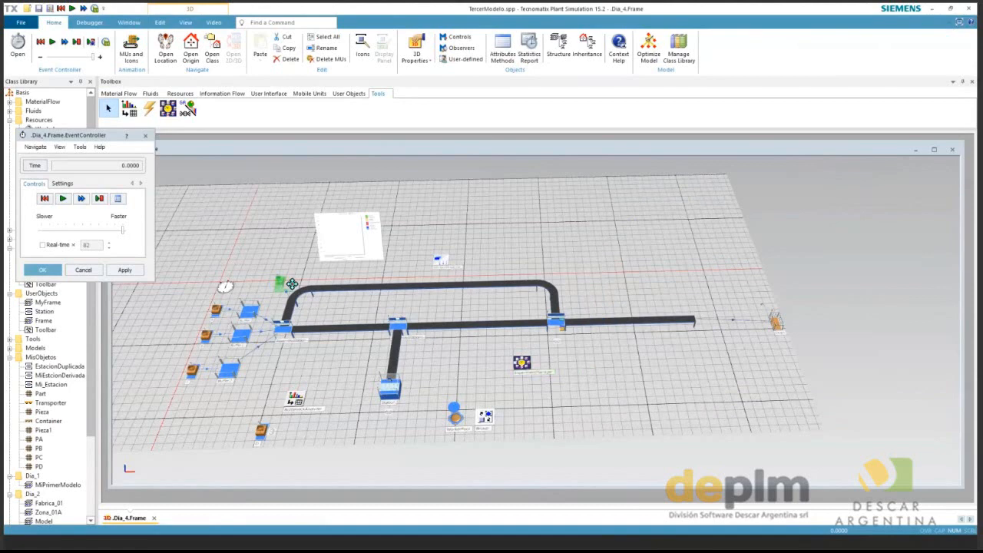
left_click_drag(292, 284, 522, 363)
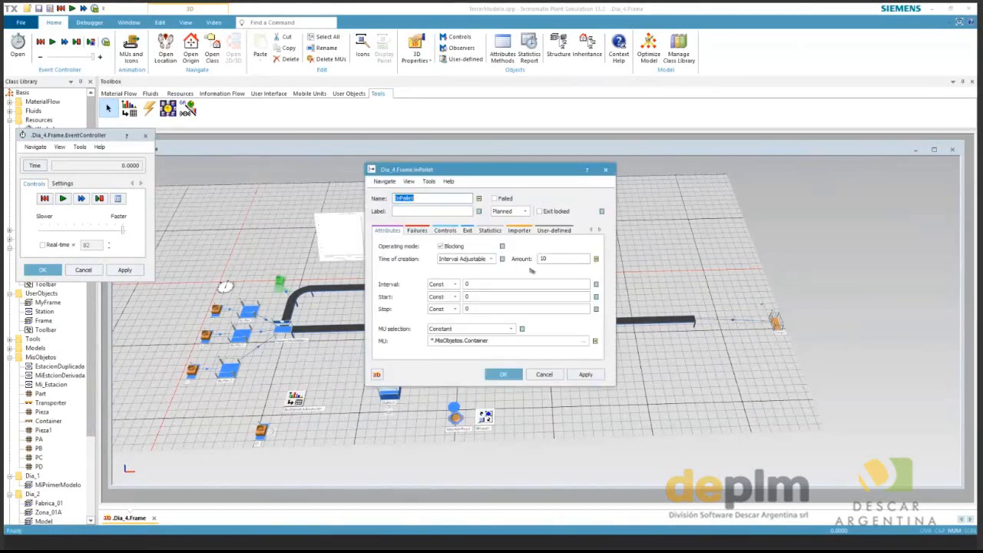
left_click_drag(549, 260, 520, 276)
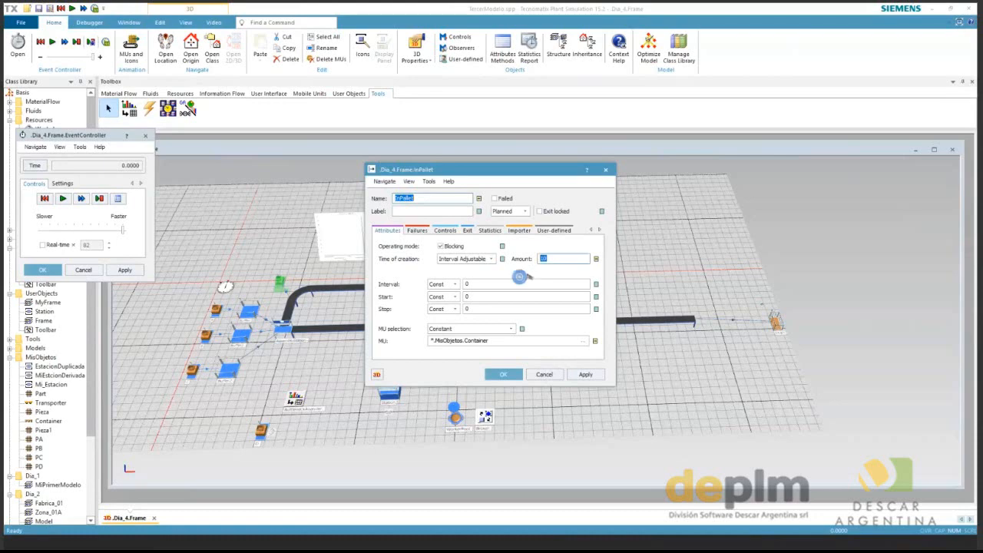
left_click(590, 172)
left_click(556, 259)
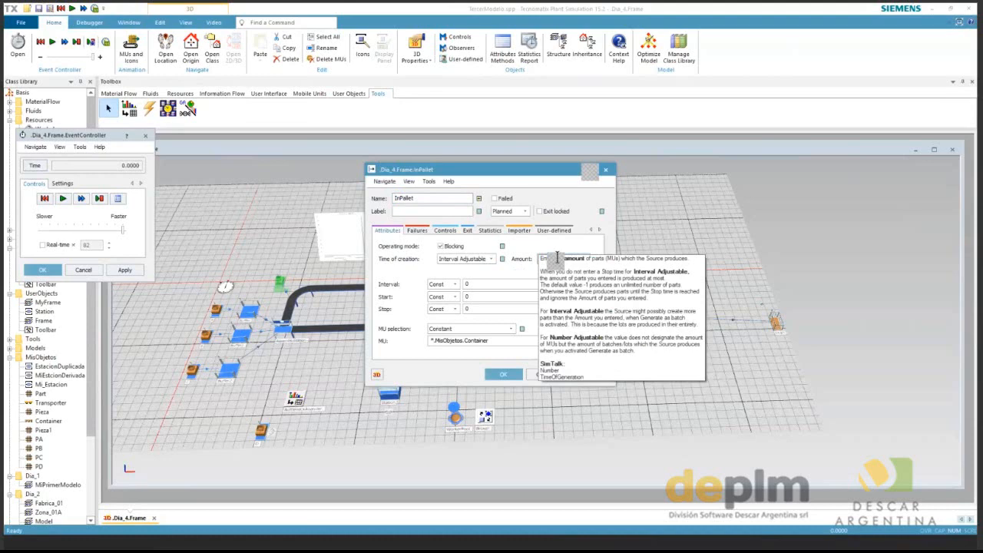
left_click(558, 258)
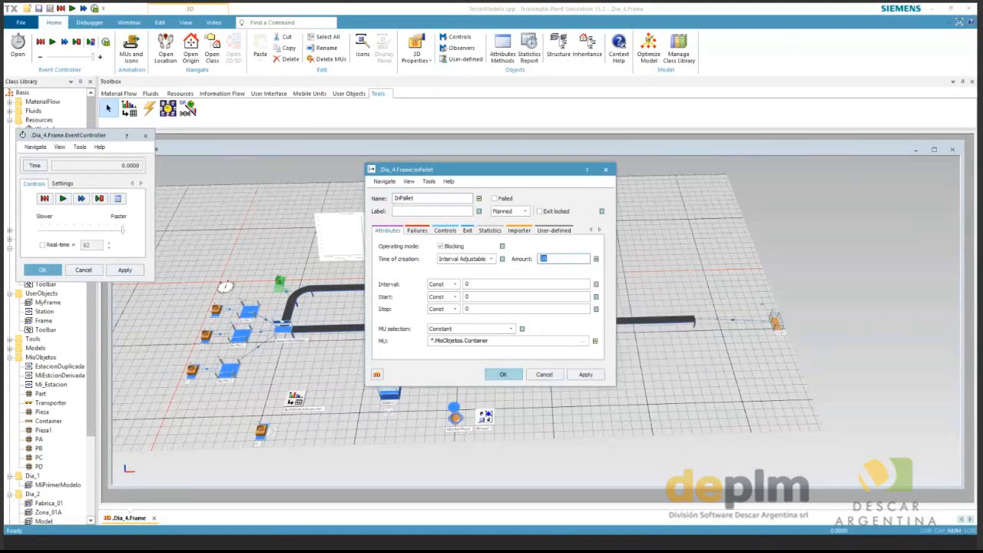
key("Escape")
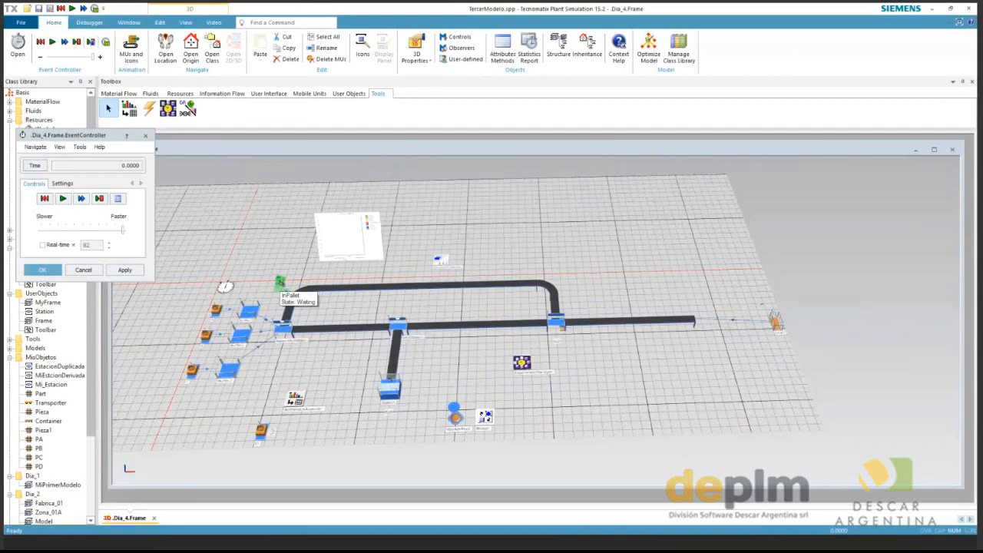
Assign the InPallet source to the ExperimentManager and choose Number as the input value to vary.
left_click_drag(280, 283, 522, 362)
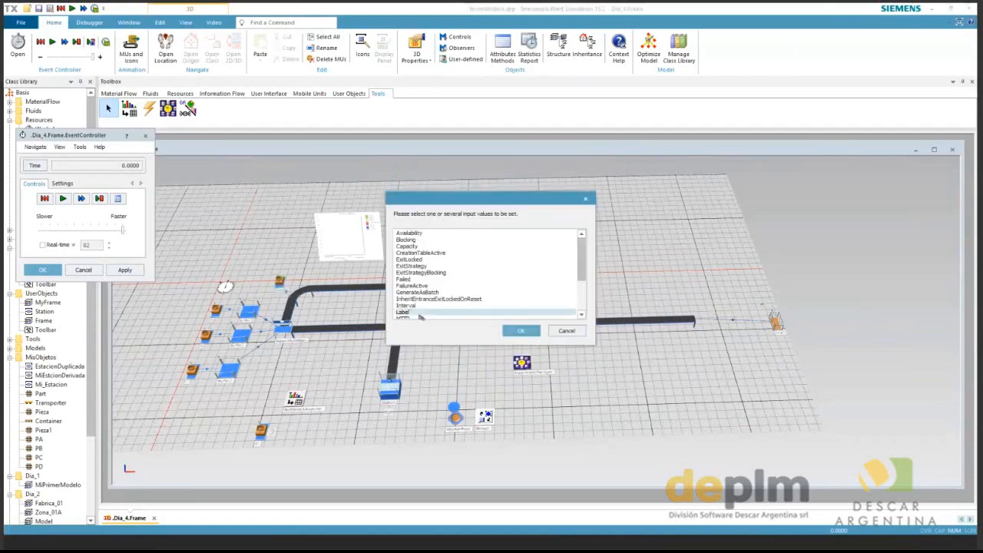
scroll(419, 316, "down", 2)
left_click(419, 291)
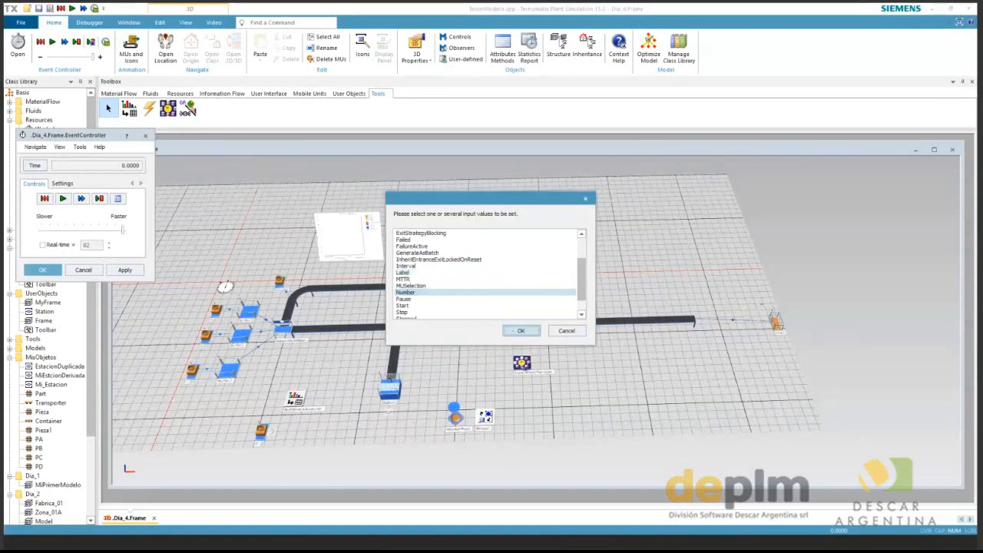
left_click(521, 330)
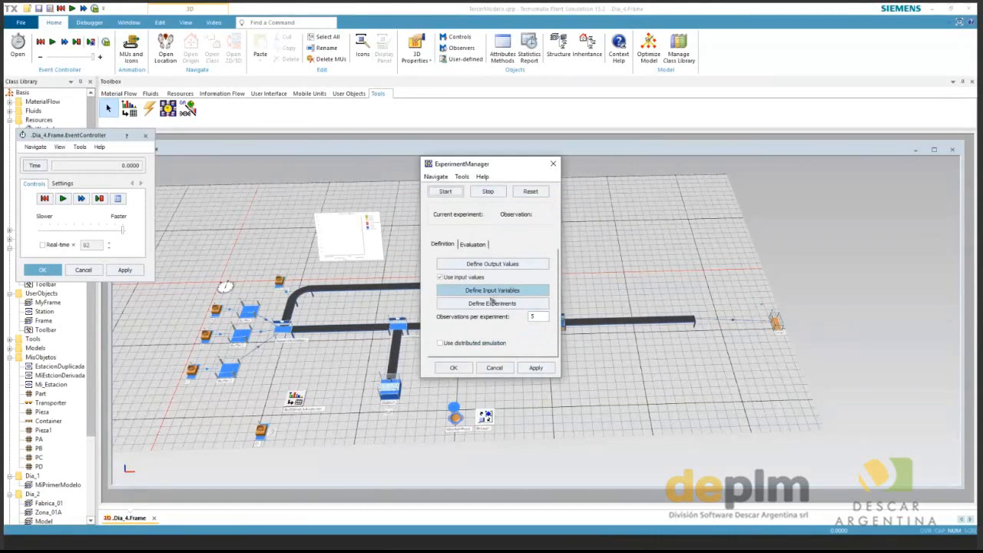
Describe the InPallet Number input value as "Cantidad de Pallets" and accept the input value table.
left_click(358, 232)
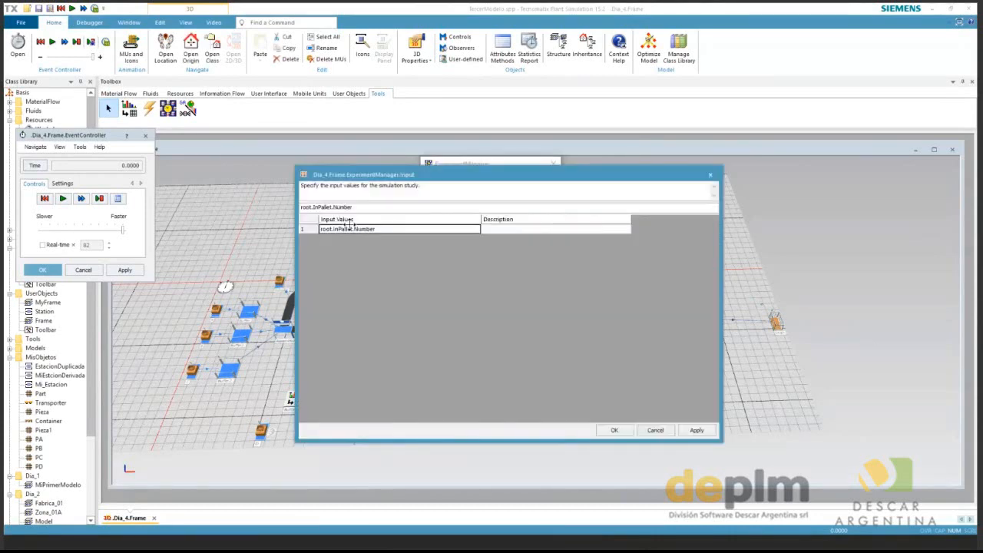
left_click(537, 230)
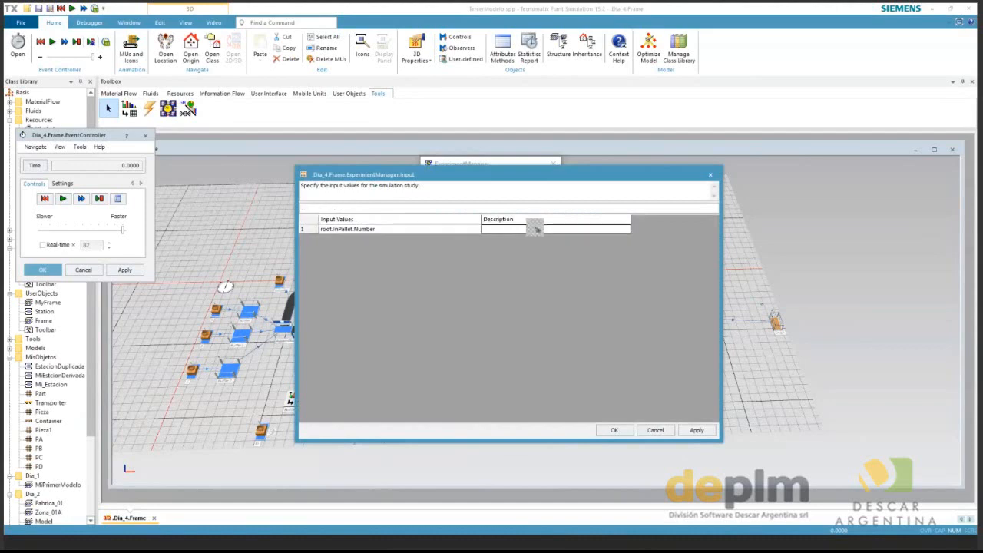
type("C")
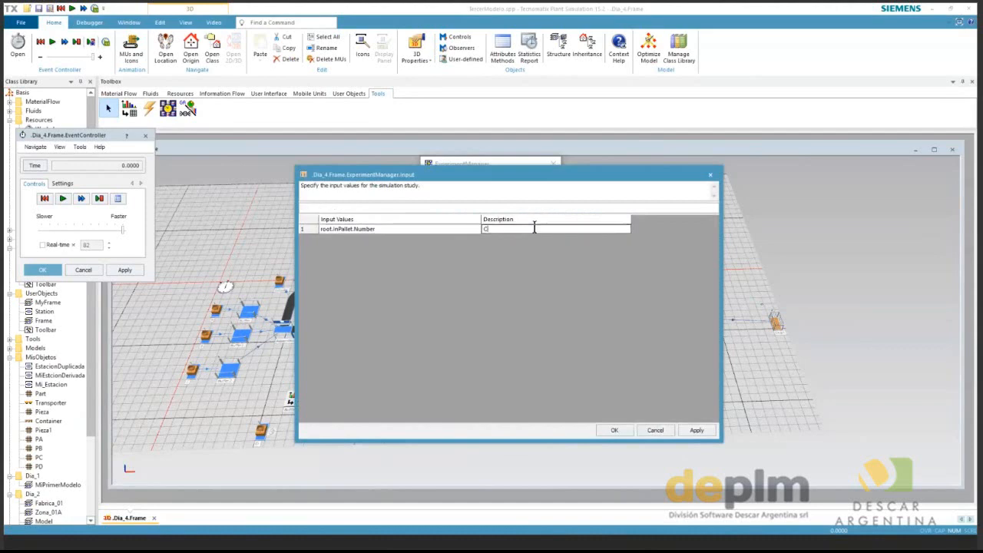
type("antidad de Pal")
key("Return")
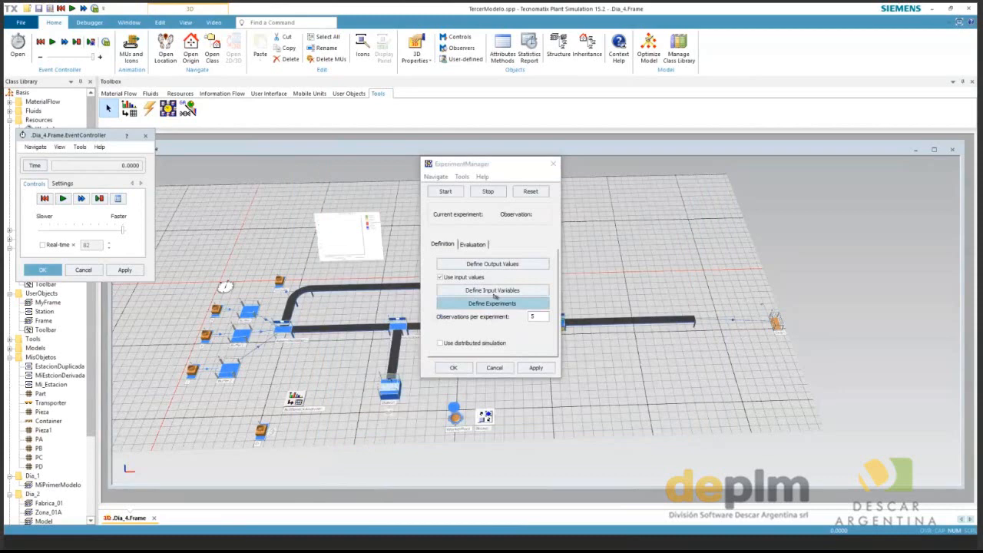
Define the first experiment as active with Cantidad de Pallets set to 1.
left_click(494, 301)
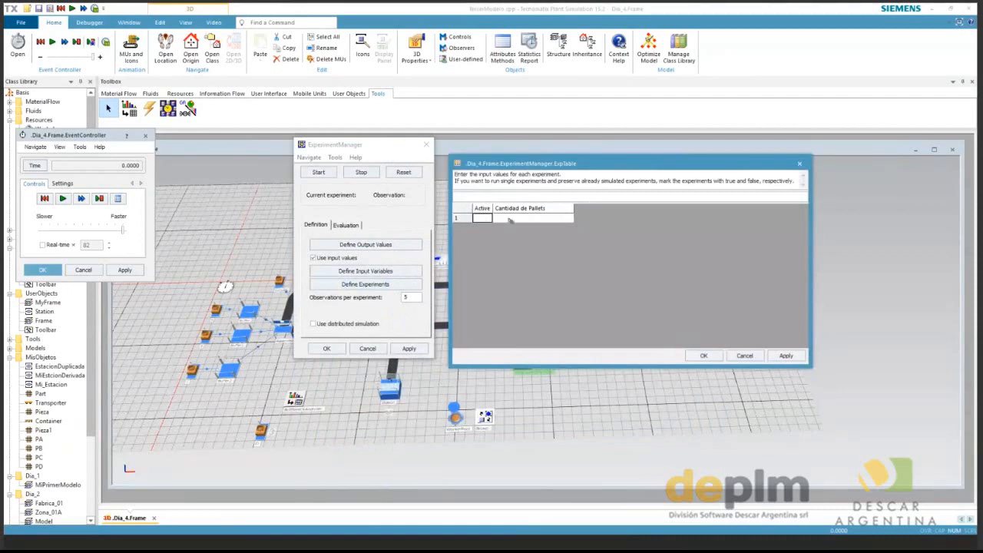
type("true")
key("Tab")
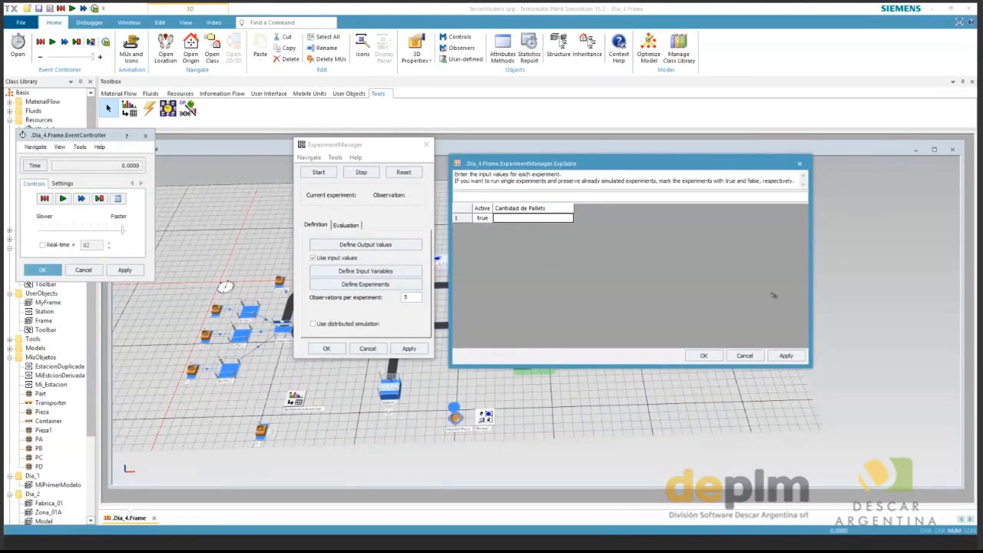
type("1")
key("Return")
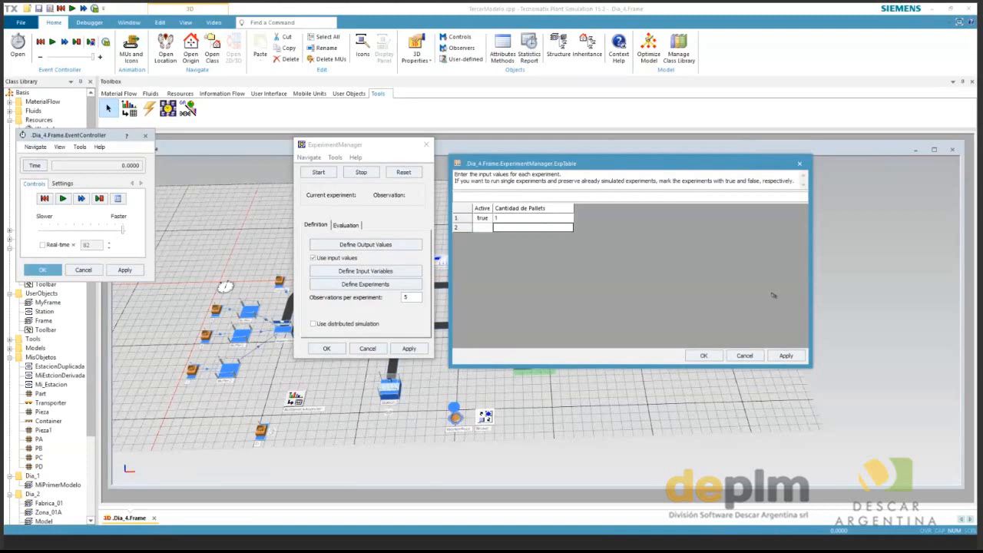
Add four more experiments with 2, 3, 5 and 7 pallets, apply them as active and accept the experiment table.
type("2")
key("Return")
type("3")
key("Return")
type("5")
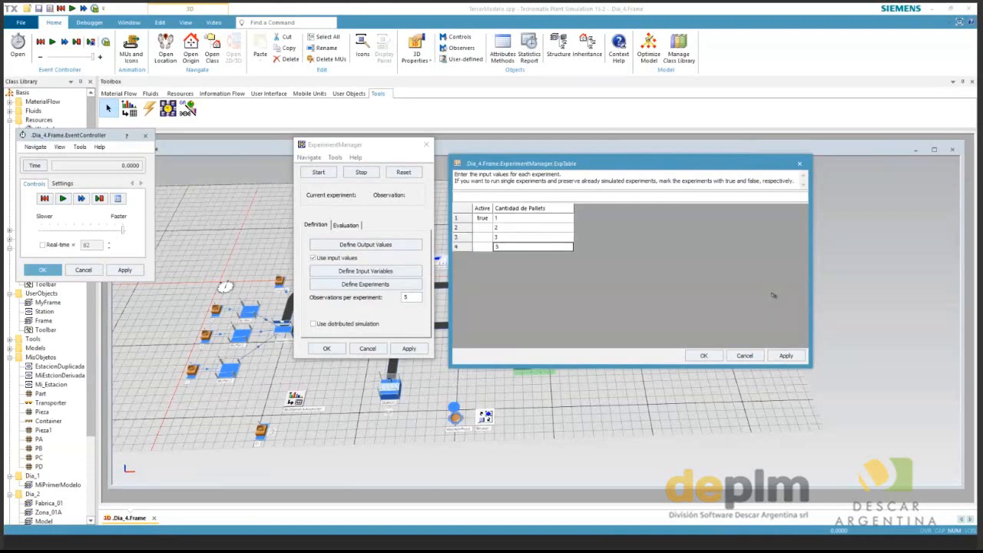
key("Return")
type("7")
key("Return")
left_click(786, 355)
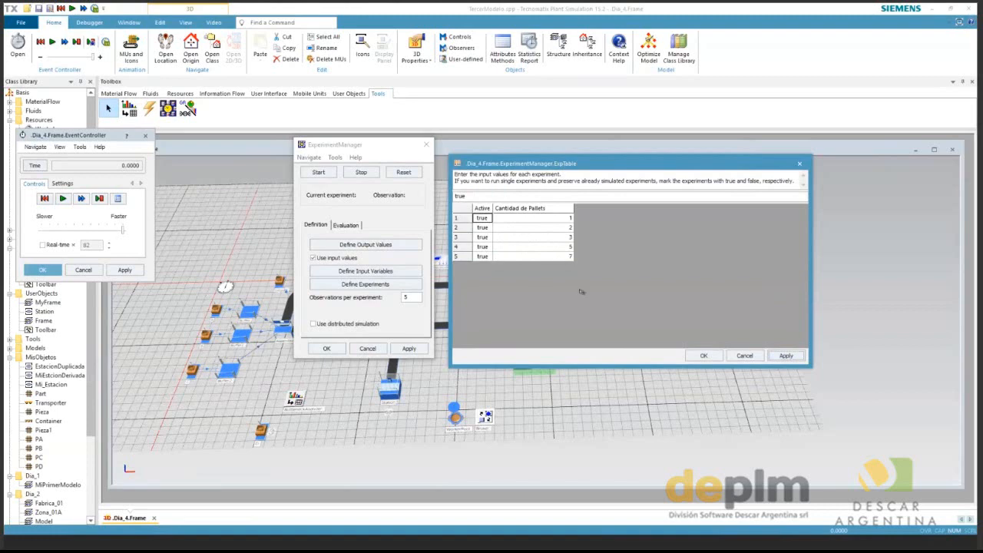
left_click_drag(558, 258, 607, 220)
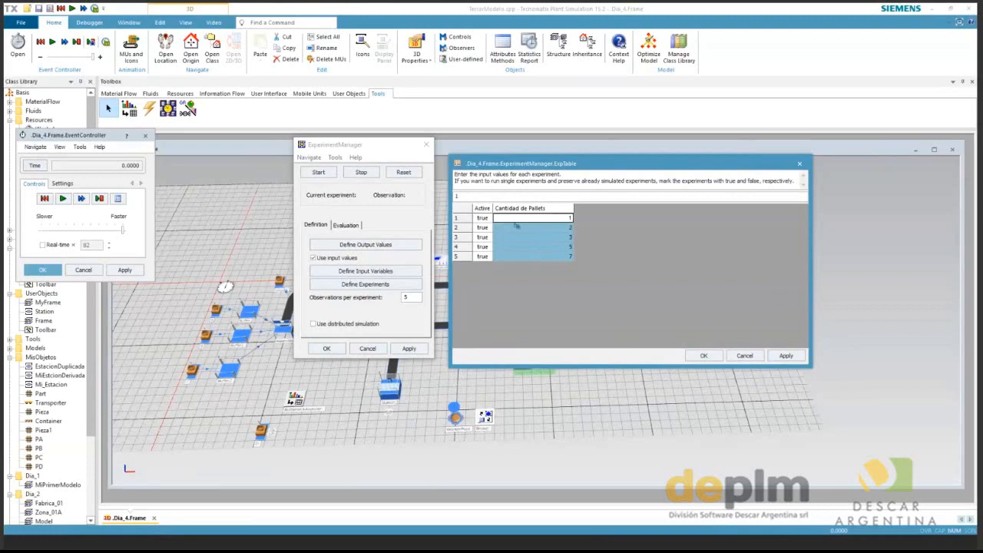
left_click(704, 356)
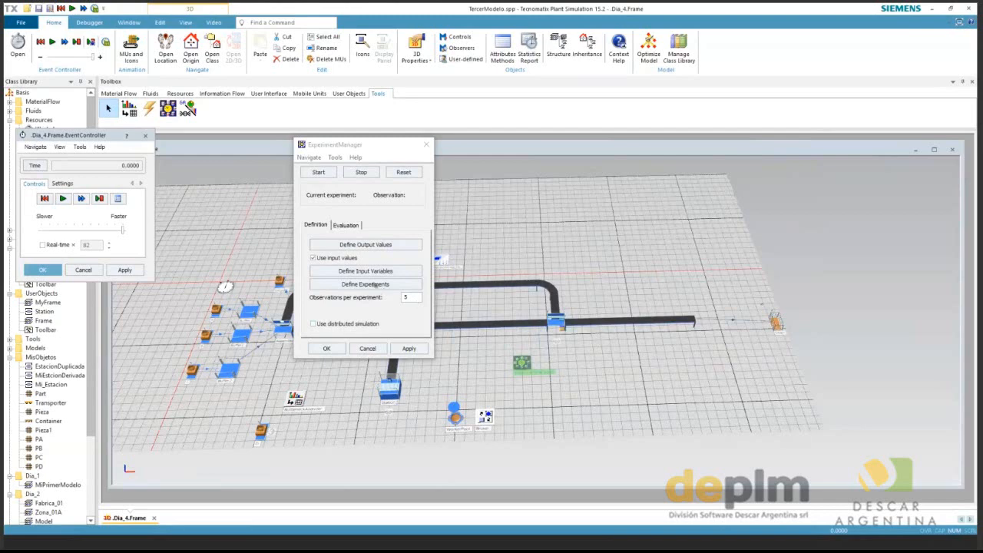
Reduce the experiment table to three active experiments with 1, 2 and 3 pallets, accept it and run the study.
left_click(365, 284)
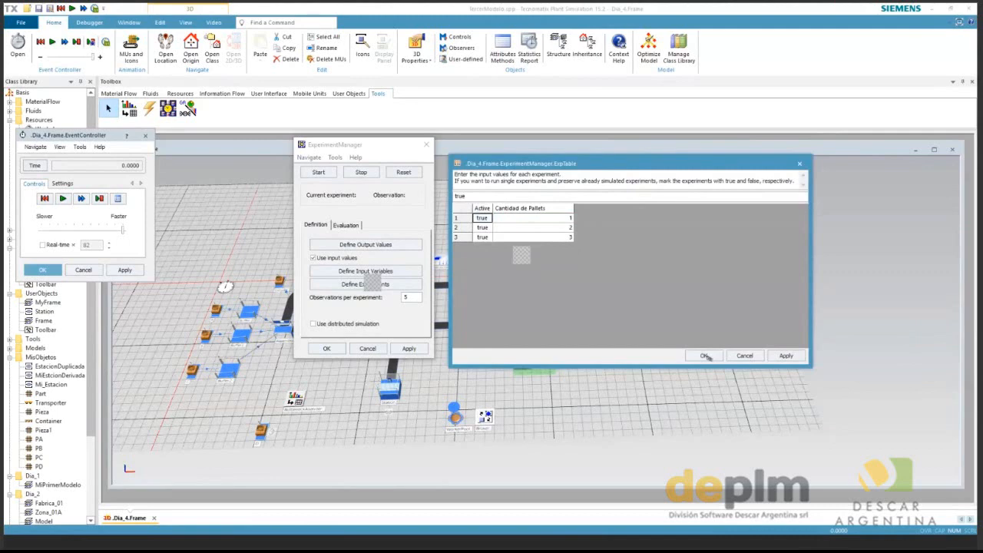
left_click(704, 356)
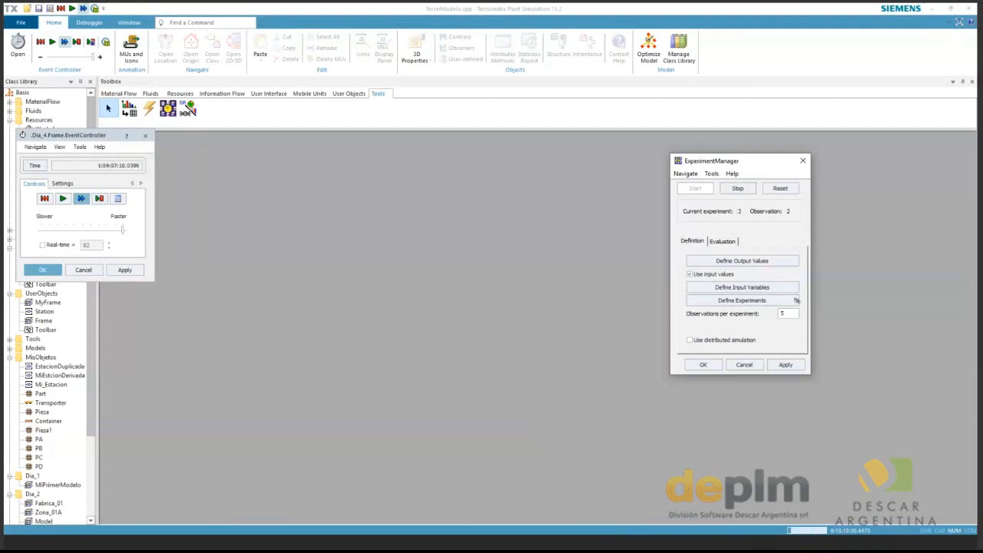
double_click(784, 312)
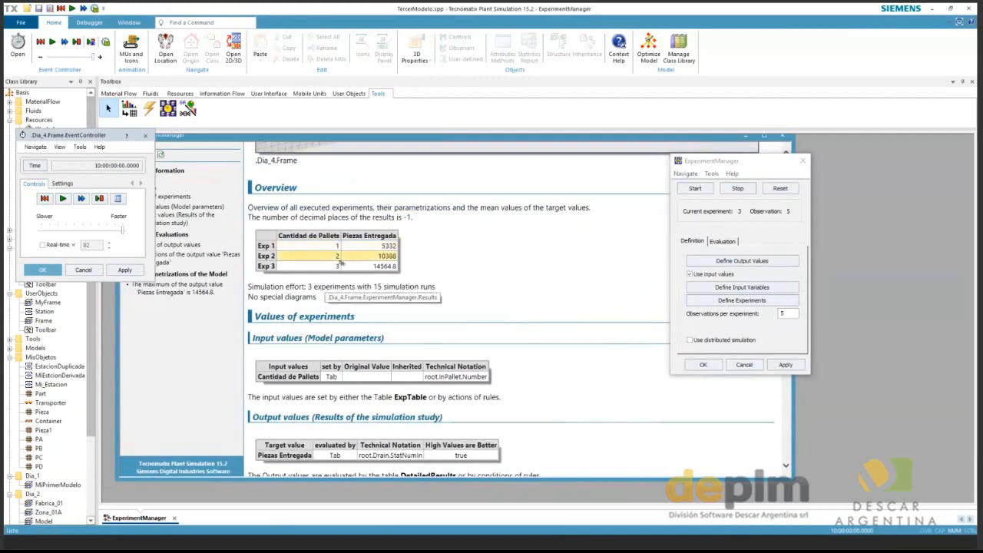
Review the experiment report from the overview through the Piezas Entregada statistics down to the best parametrizations.
scroll(421, 308, "down", 5)
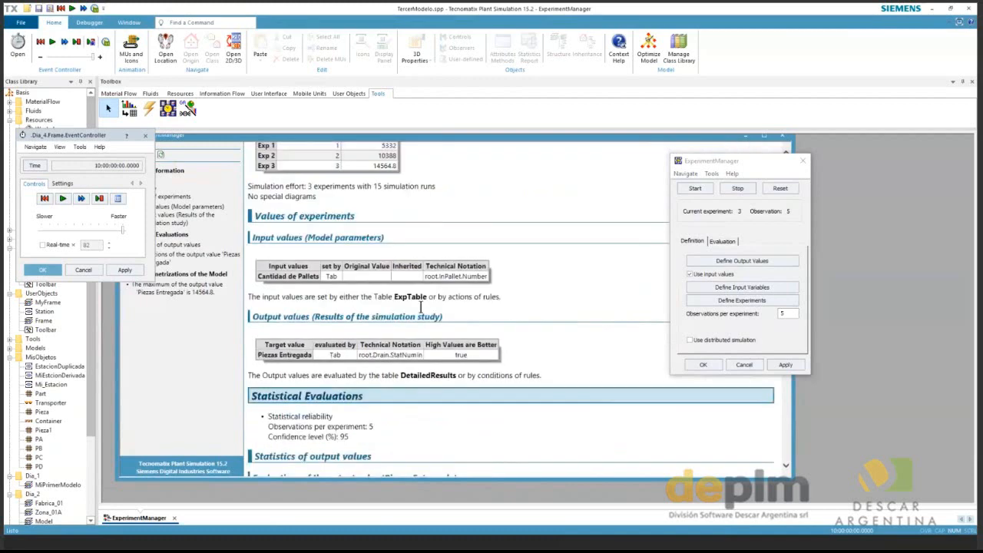
scroll(421, 314, "down", 3)
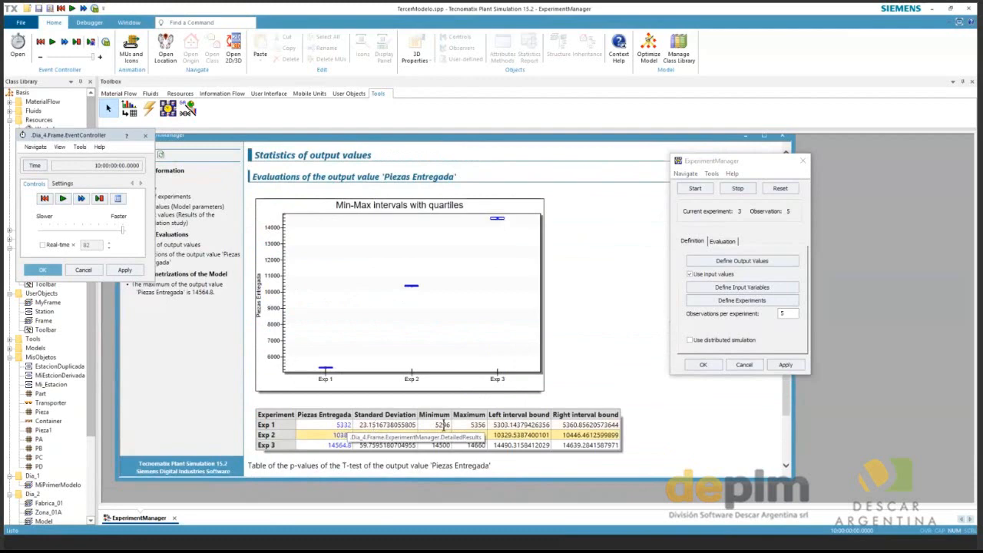
scroll(495, 469, "down", 1)
scroll(495, 470, "down", 5)
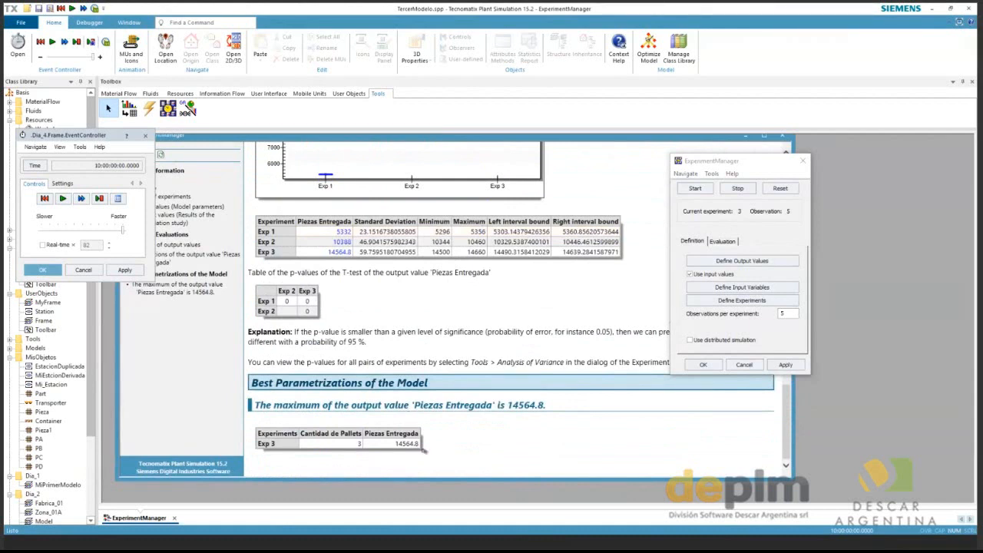
left_click_drag(253, 382, 495, 404)
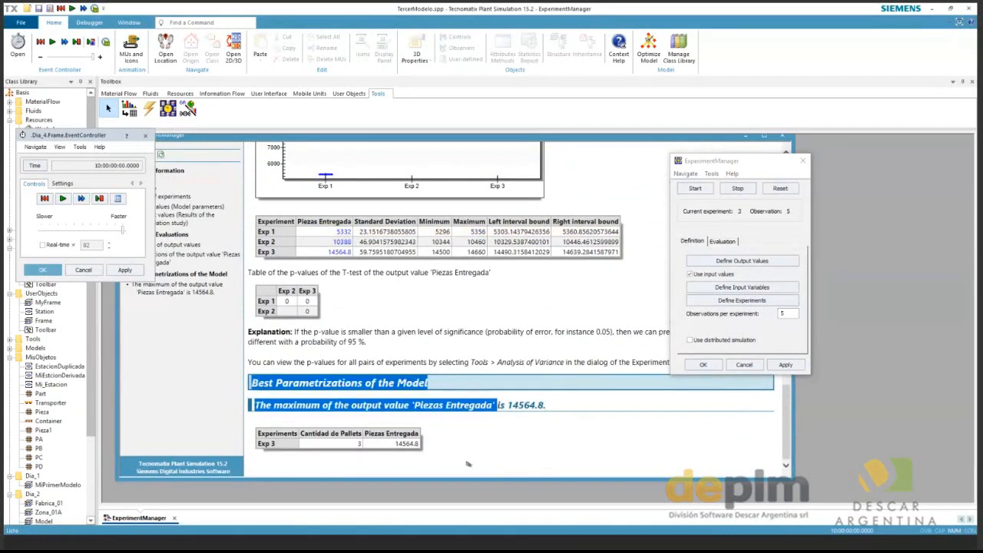
left_click(350, 446)
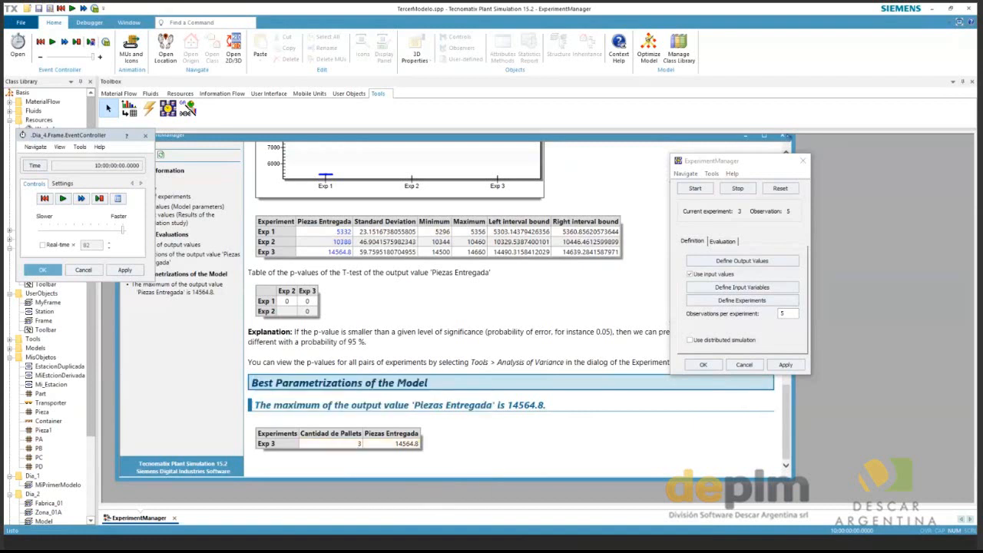
Reset the ExperimentManager, check the Cantidad de Pallets values in the experiment table and accept the table.
left_click(781, 188)
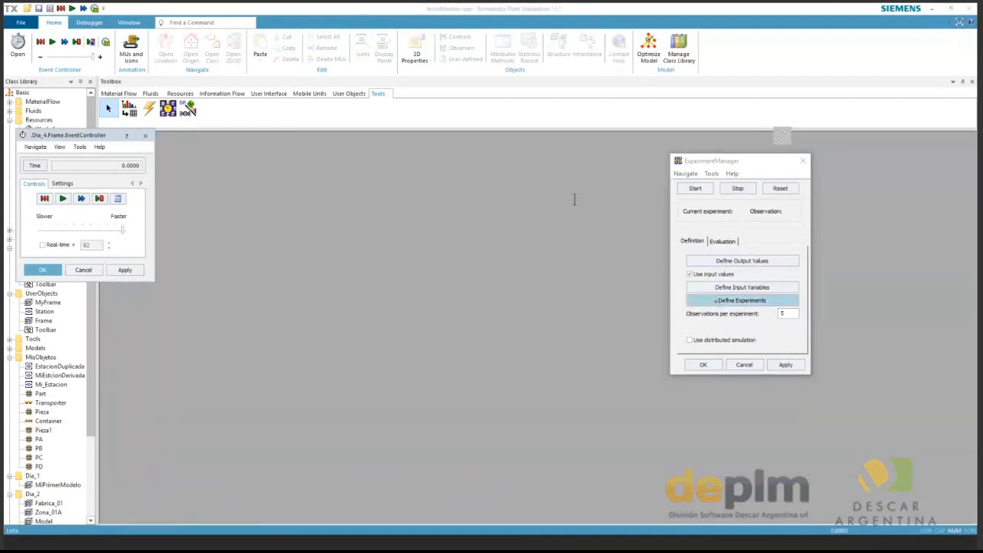
left_click(716, 301)
left_click_drag(566, 220, 560, 277)
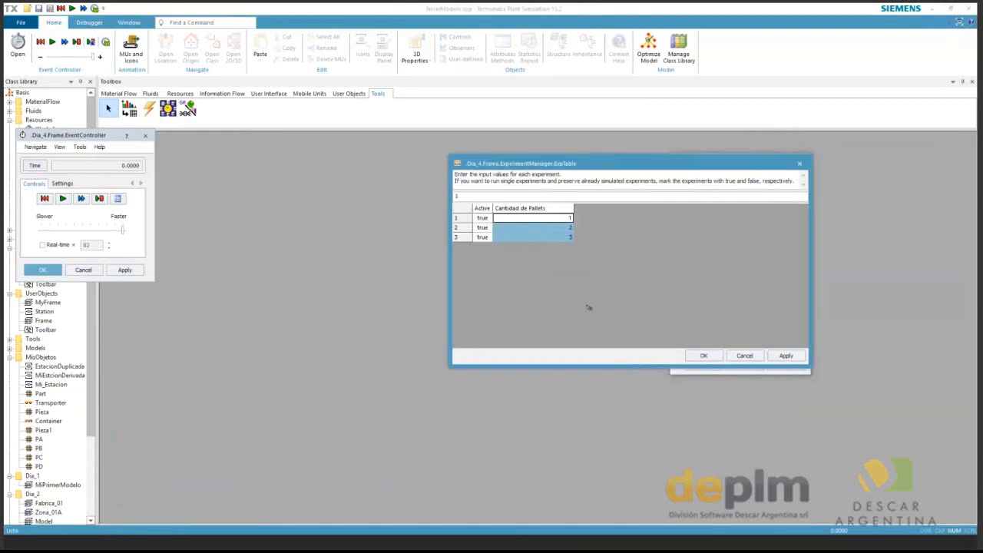
left_click(703, 356)
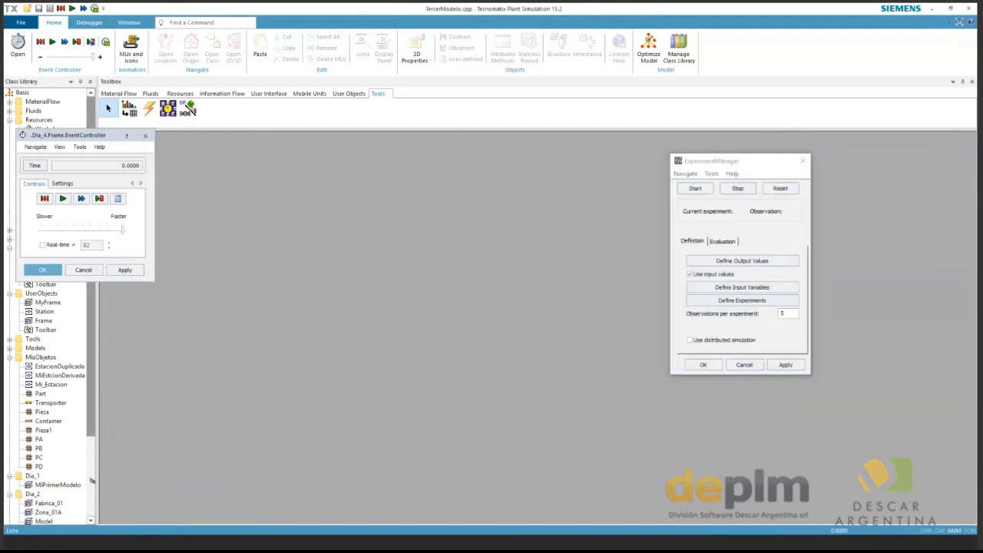
Reopen the Dia_4 Frame maximized, rename its copy Frame1 as Zona_03B and reset the ExperimentManager.
scroll(48, 513, "down", 4)
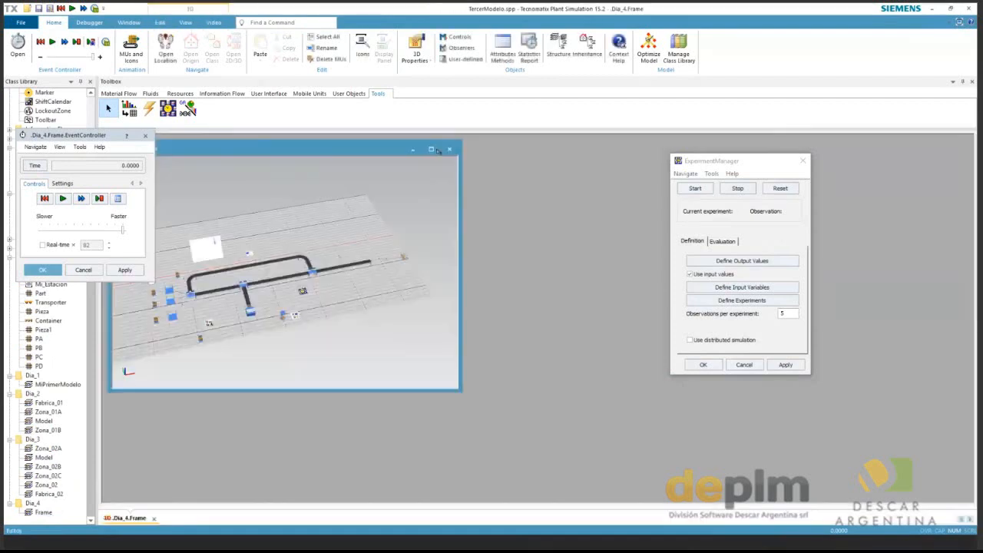
left_click(435, 150)
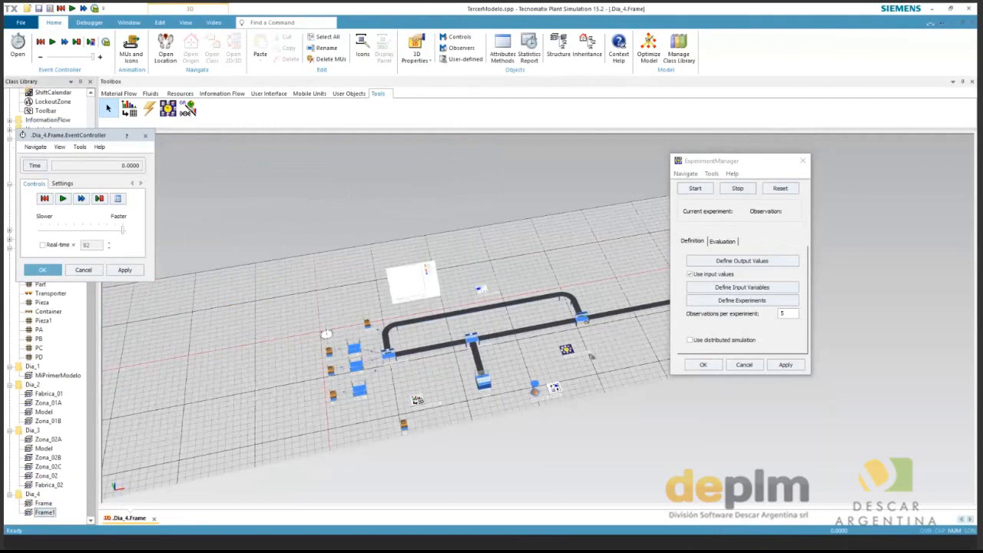
left_click(45, 513)
key("F2")
type("Zona_0")
left_click(771, 190)
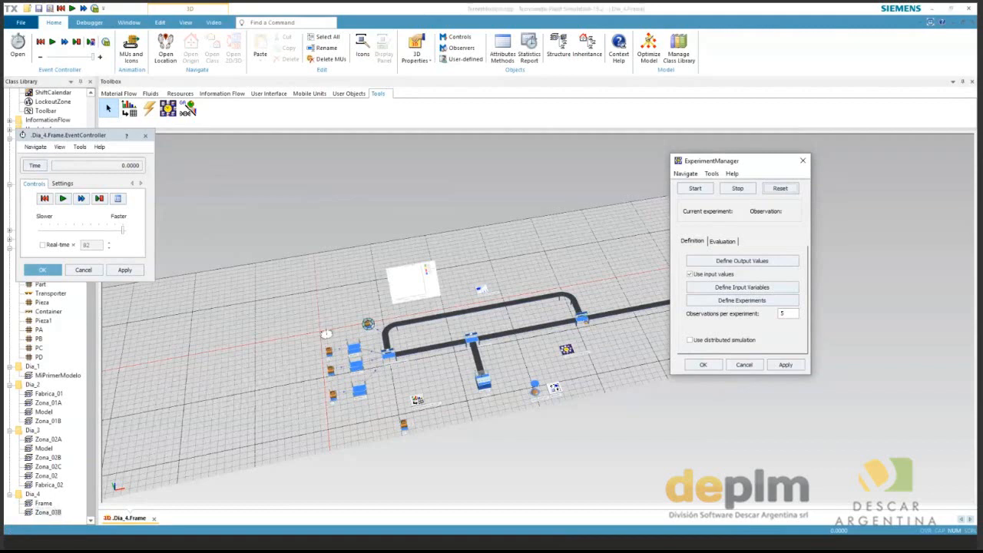
Check the Amount setting of the InPallet source and close its dialog.
left_click(368, 324)
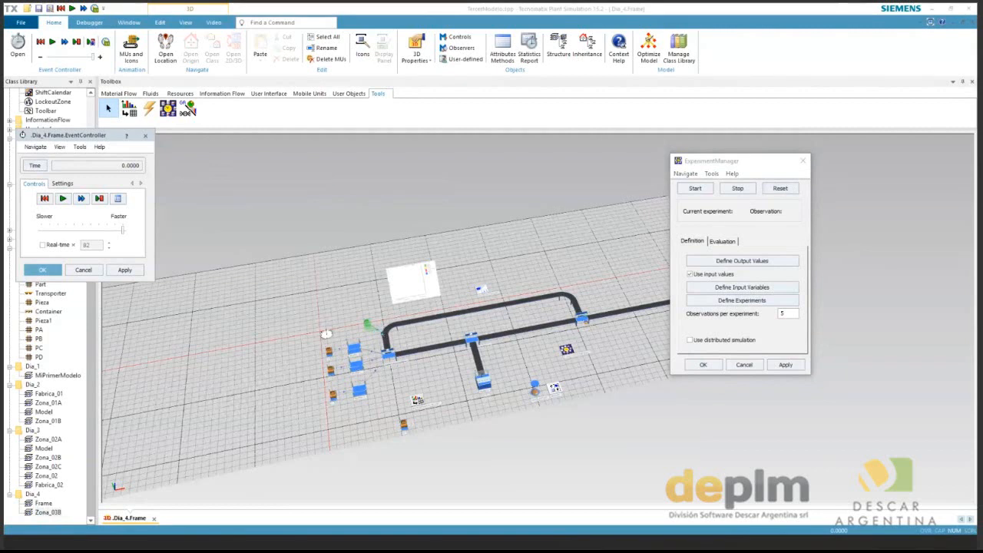
double_click(369, 326)
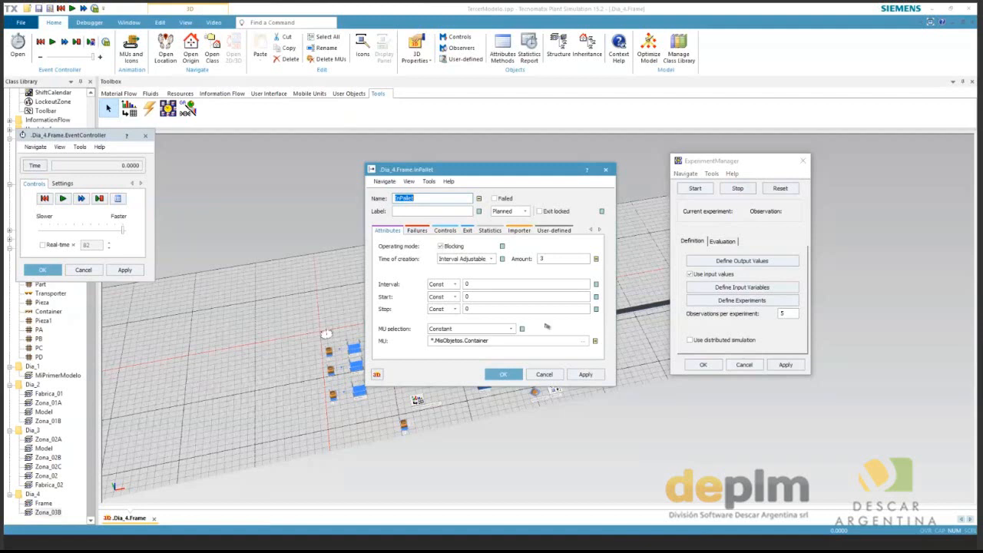
double_click(566, 259)
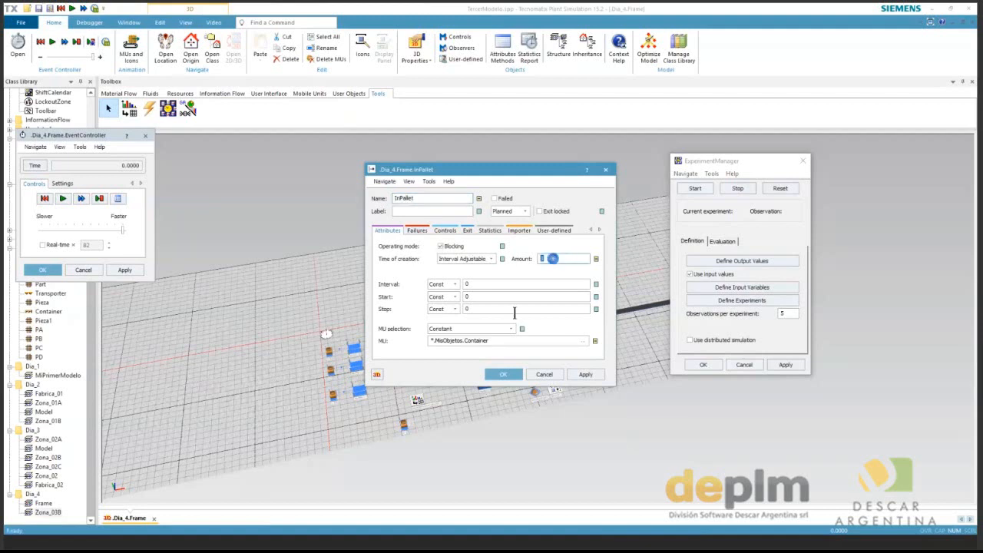
left_click(504, 375)
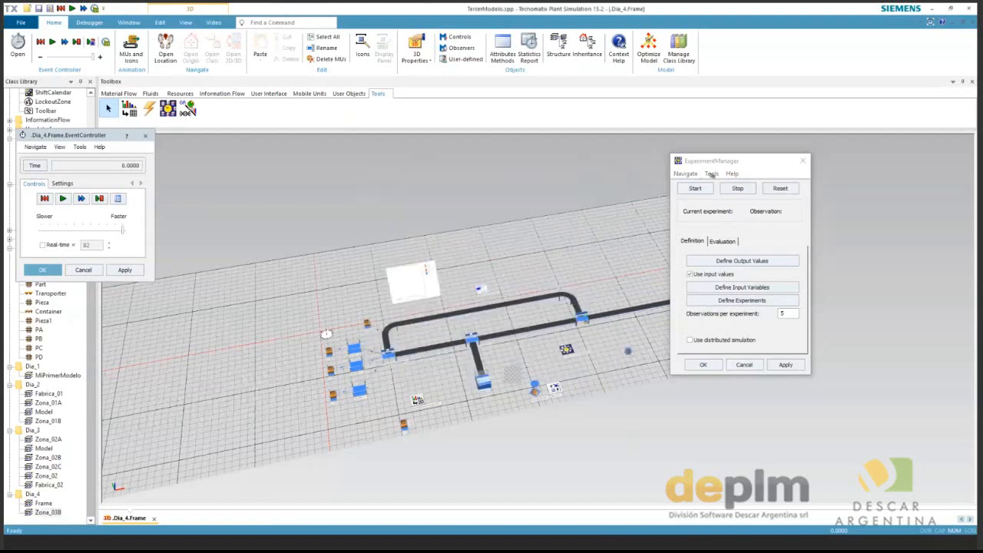
Start a multi-level experimental design for Cantidad de Pallets with lower level 1 and upper level 20.
left_click(712, 173)
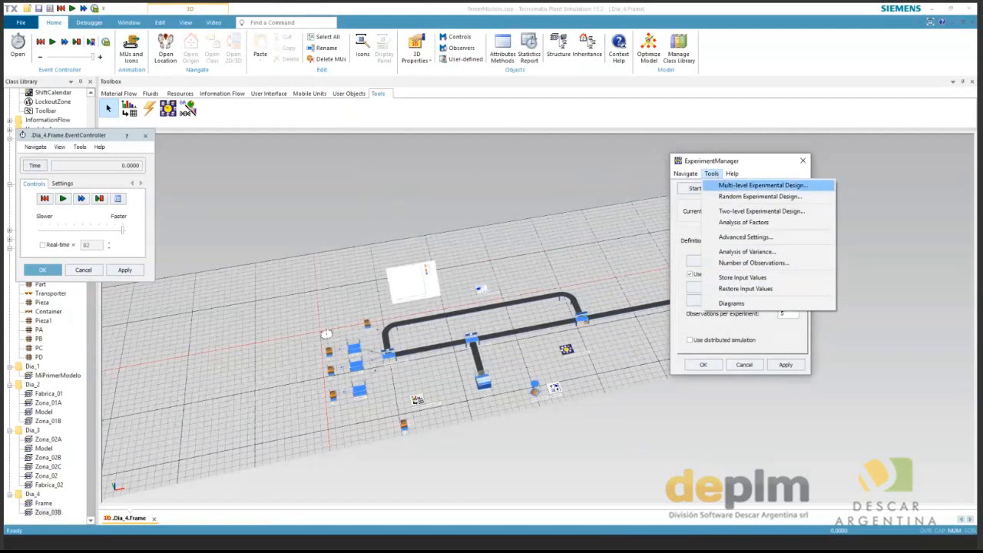
left_click(763, 185)
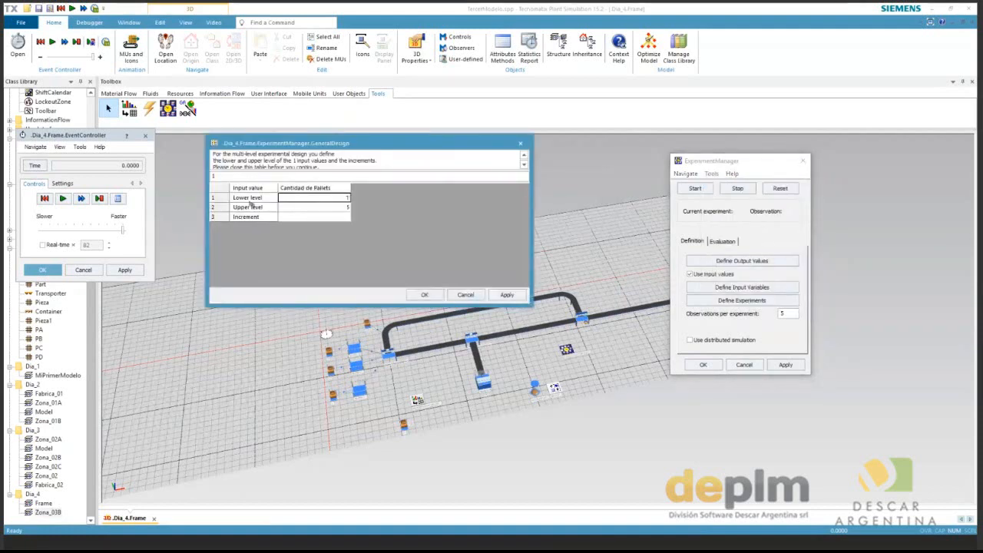
left_click(312, 198)
left_click(300, 207)
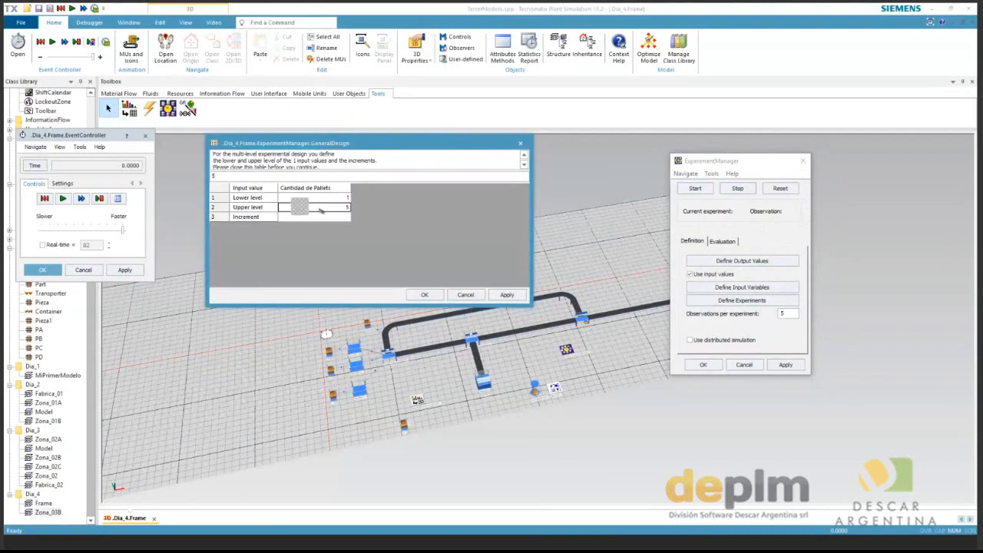
type("20")
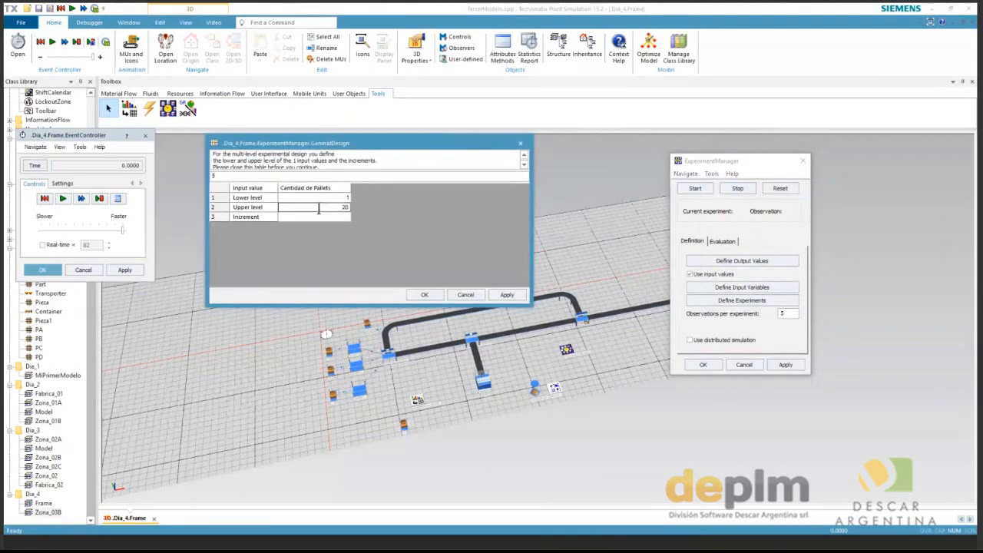
Set the design's increment to 1, apply it and generate the experiments, replacing those already defined.
left_click(326, 215)
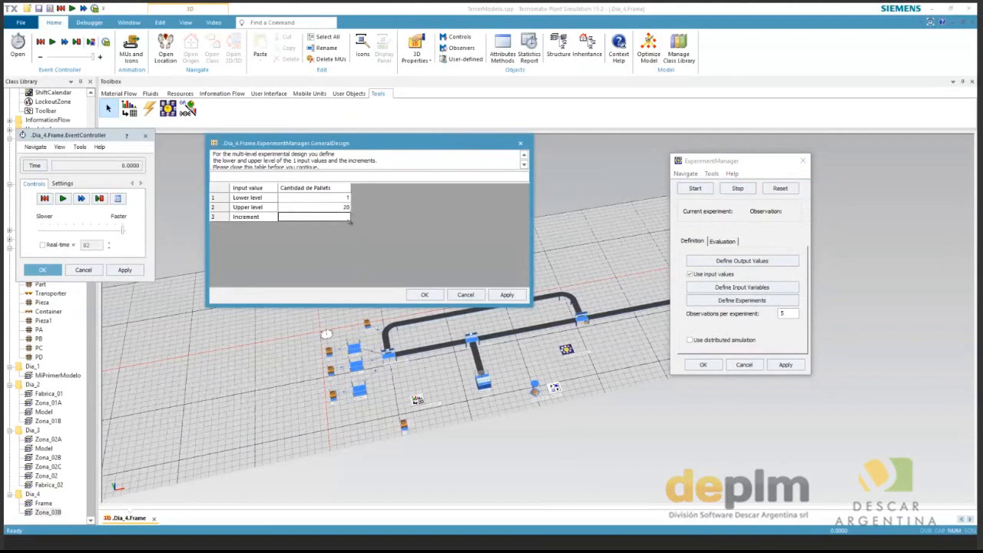
left_click(497, 296)
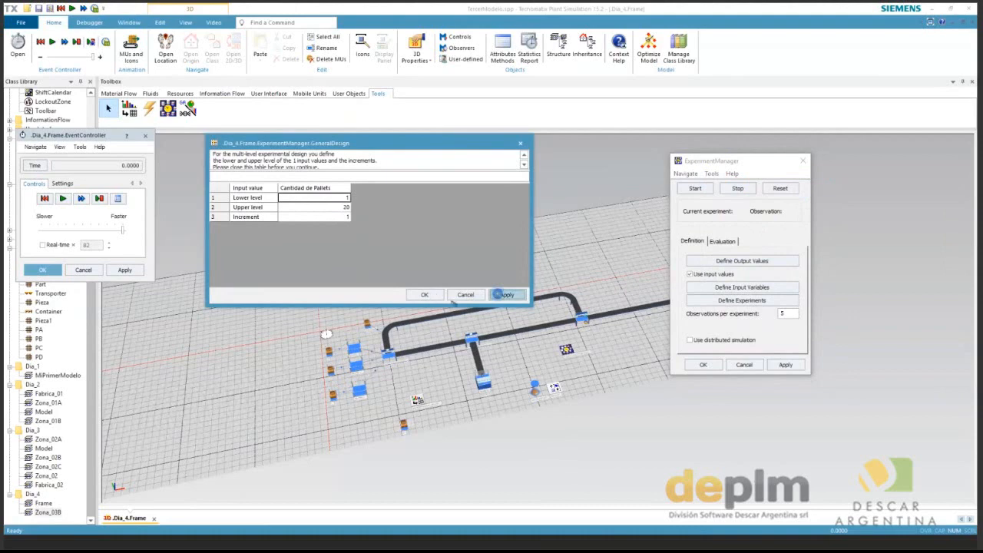
left_click(521, 143)
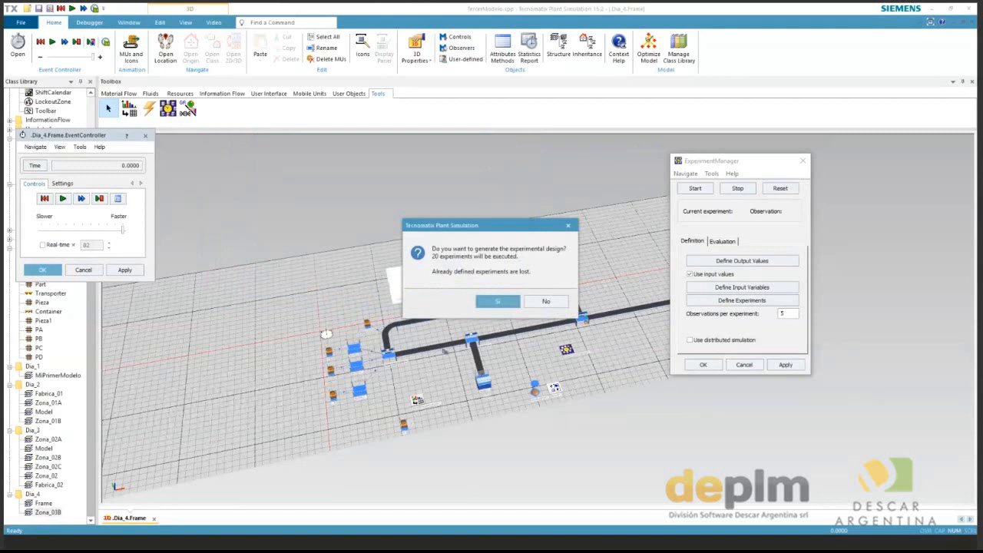
left_click(500, 302)
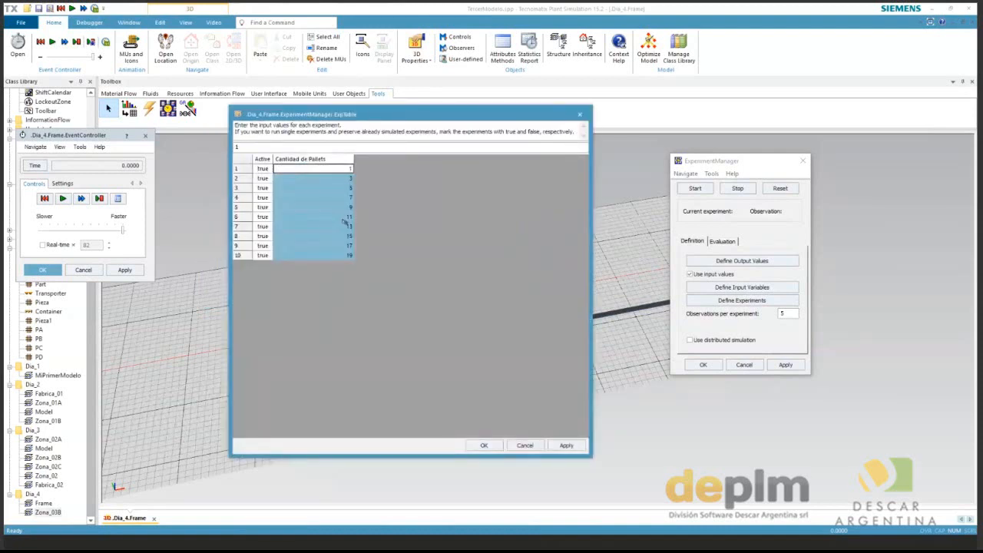
Start the generated pallet experiments, open the Zona_03B frame while they run and confirm finishing the current experiment.
left_click(697, 190)
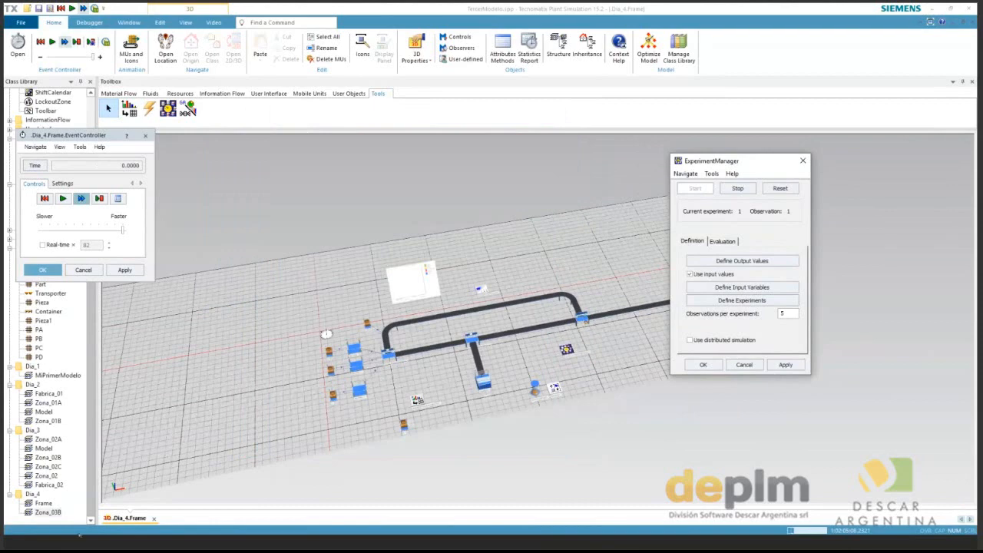
left_click(48, 512)
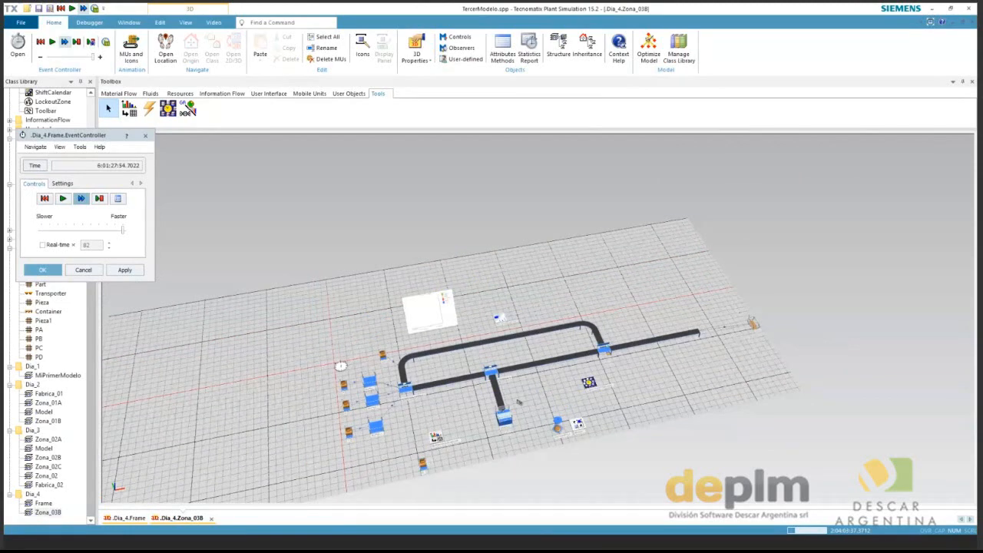
scroll(519, 401, "up", 3)
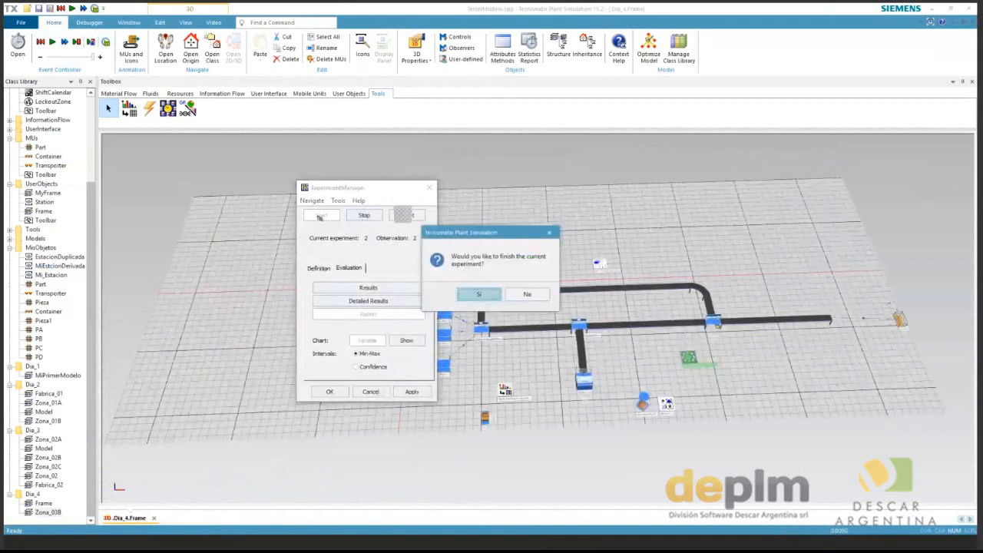
key("Return")
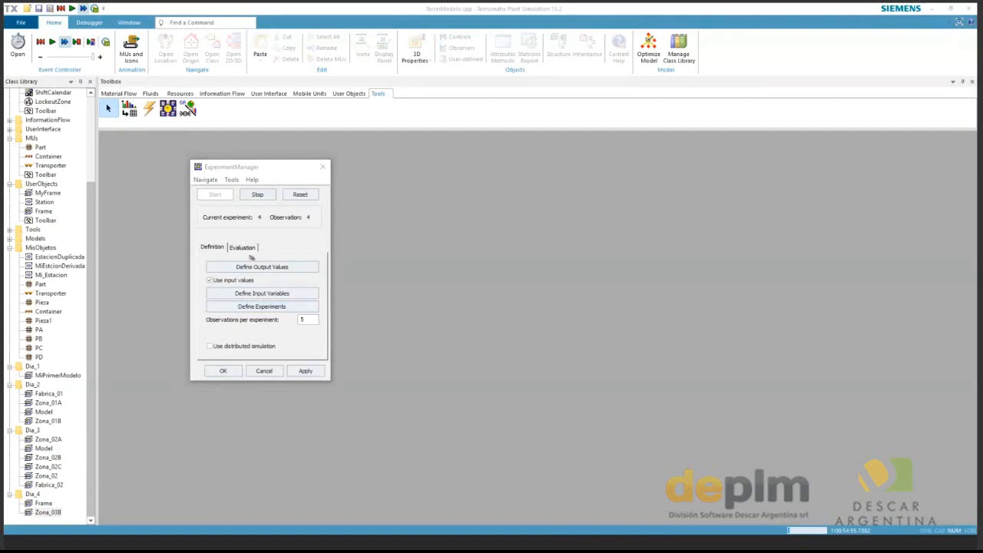
Examine the Results and Detailed Results tables for Piezas Entregada in each pallet experiment.
left_click(254, 246)
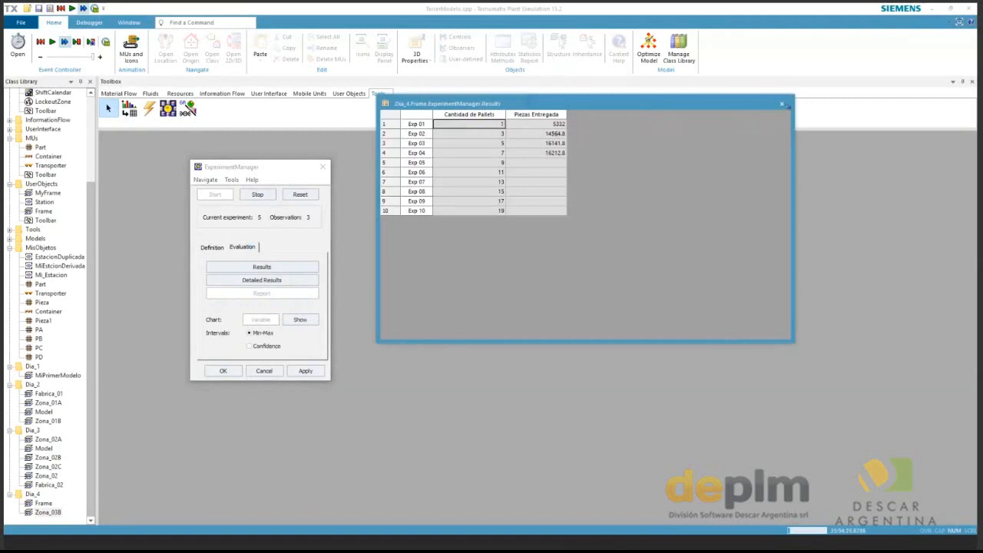
left_click(782, 104)
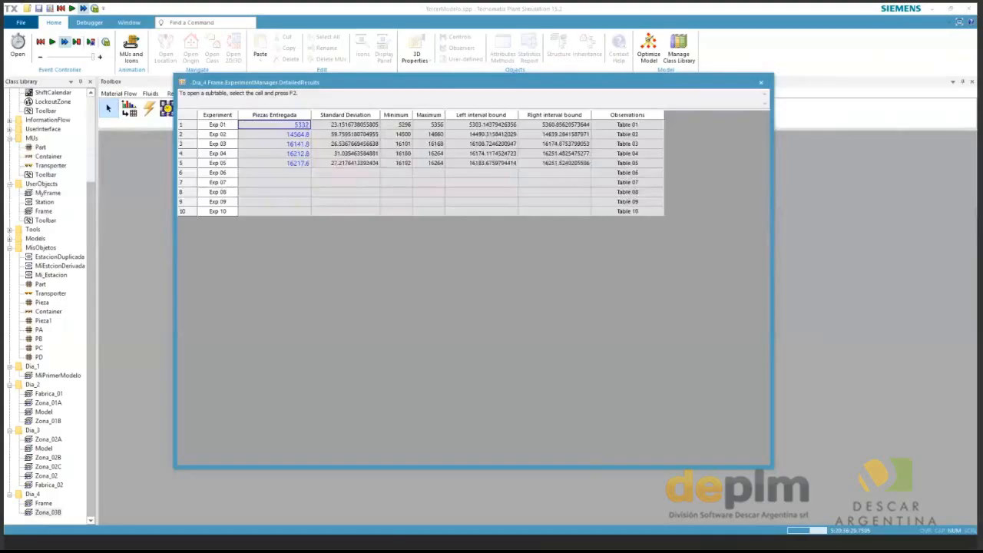
left_click_drag(274, 125, 622, 183)
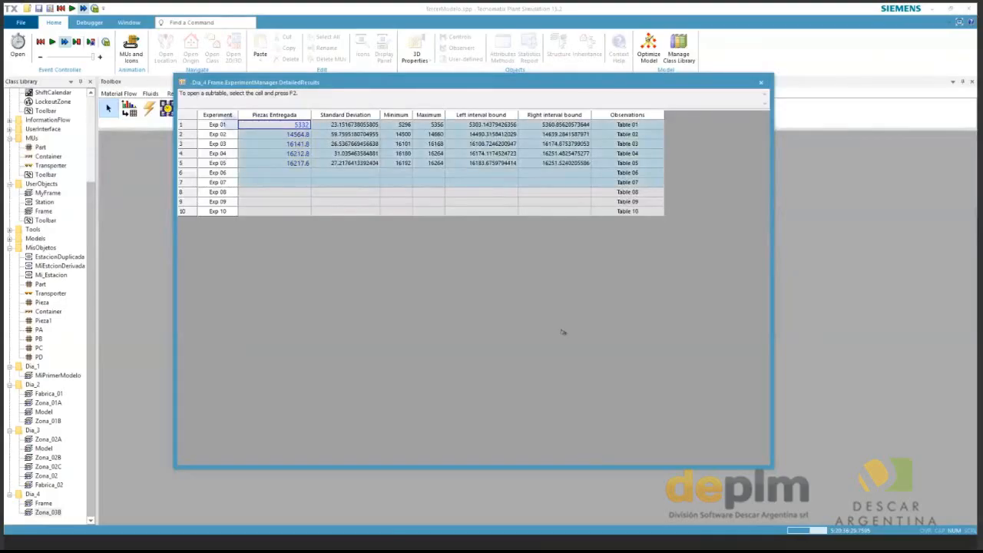
left_click_drag(562, 332, 592, 234)
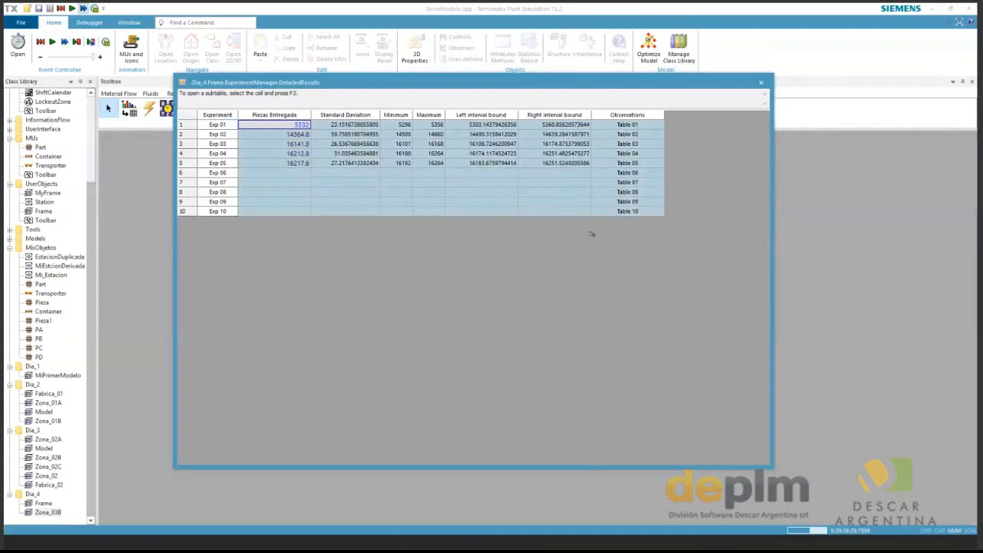
left_click(592, 234)
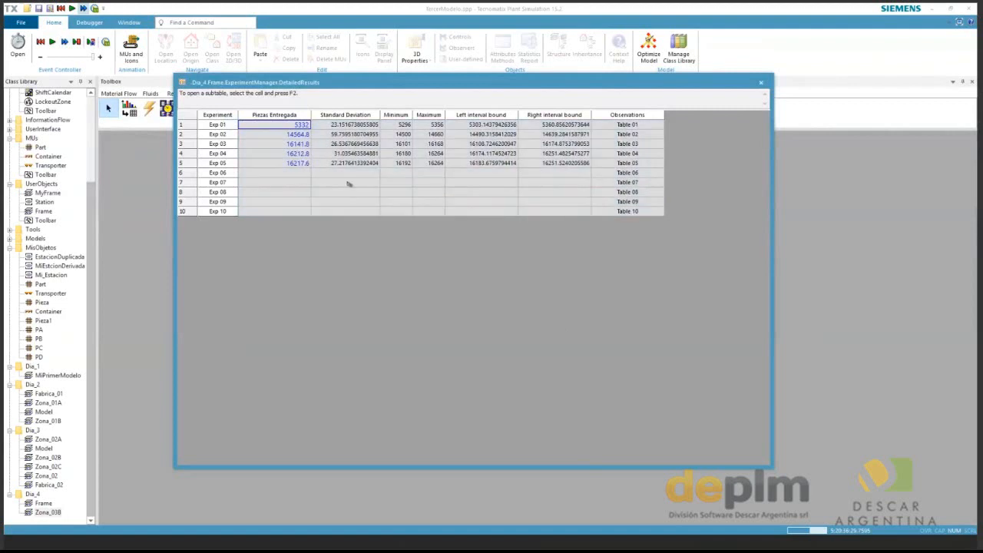
Inspect the individual observations of Exp 01, close the detailed results and enlarge the min-max interval chart of Piezas Entregada.
left_click(643, 265)
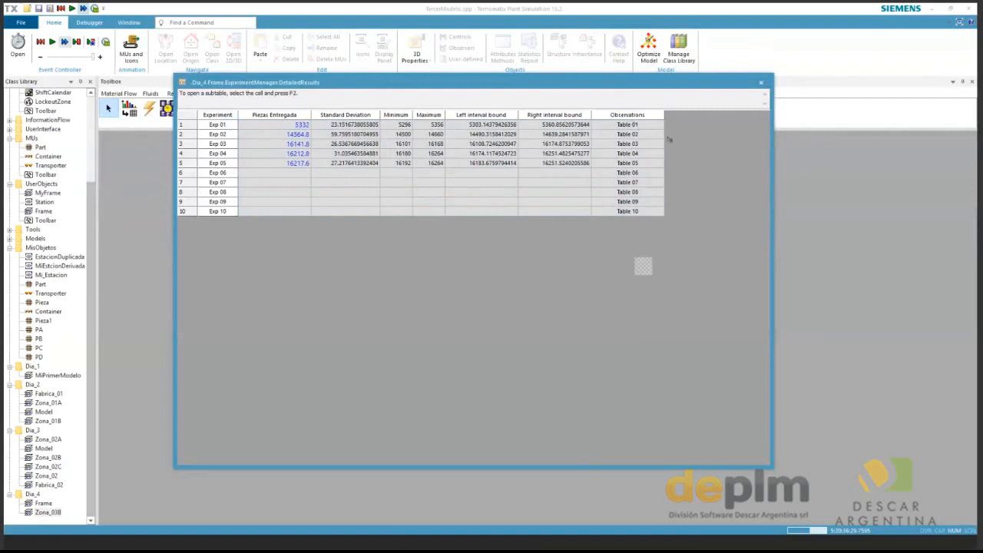
key("F2")
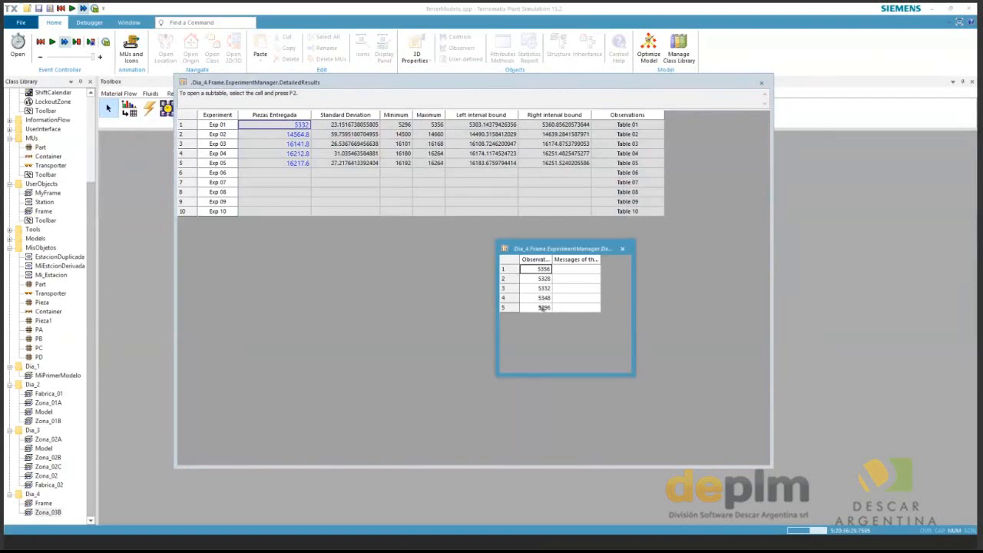
left_click(543, 307, "shift")
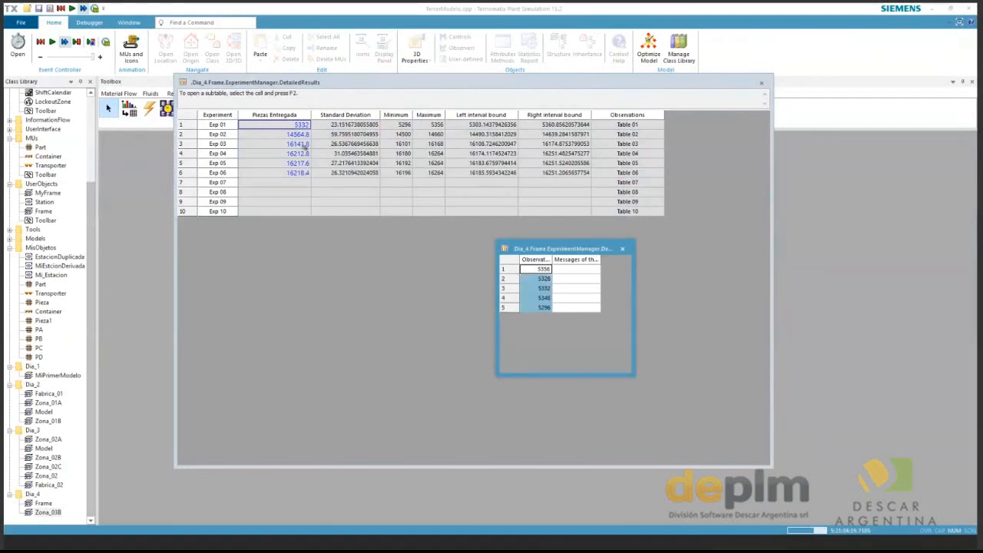
left_click(766, 84)
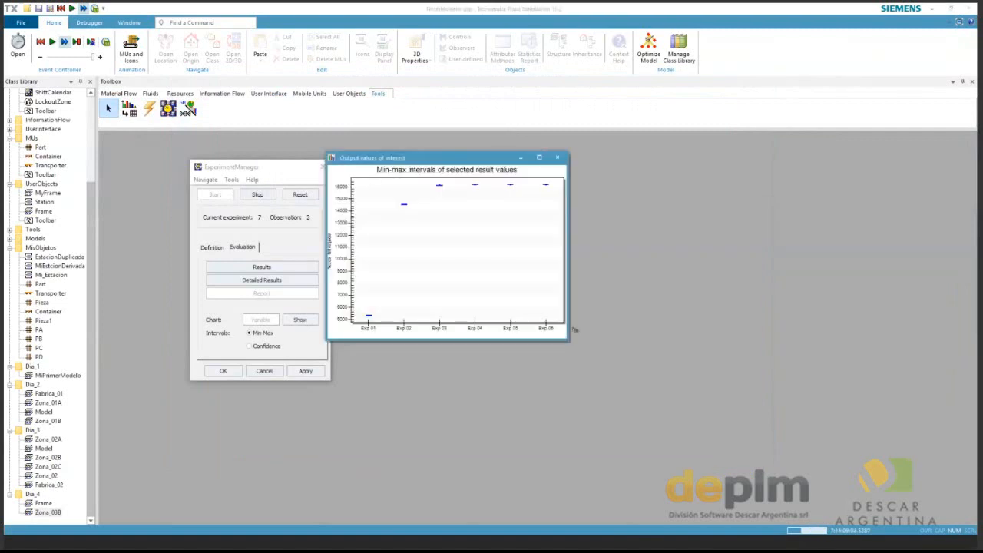
left_click_drag(575, 331, 707, 355)
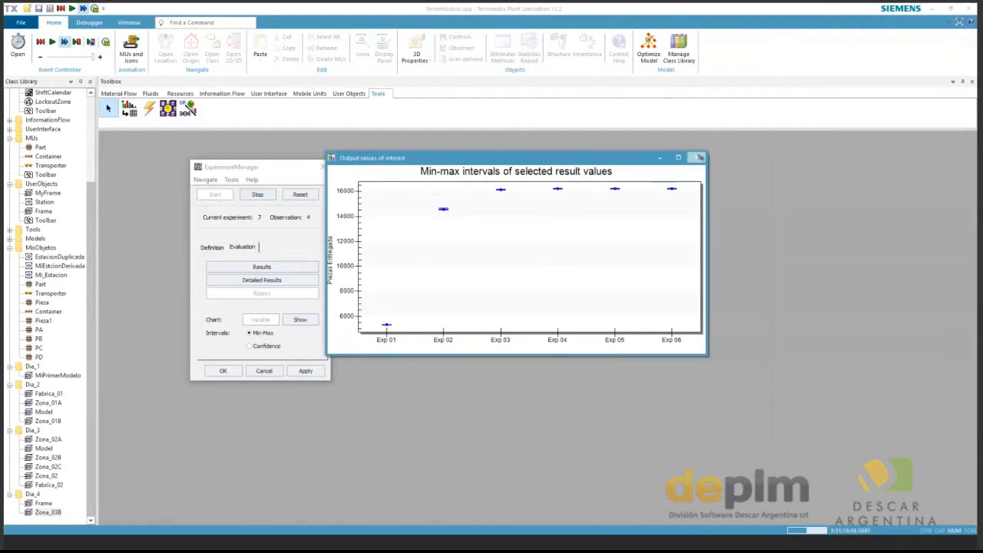
Stop the running pallet study and confirm finishing the current experiment.
left_click(260, 195)
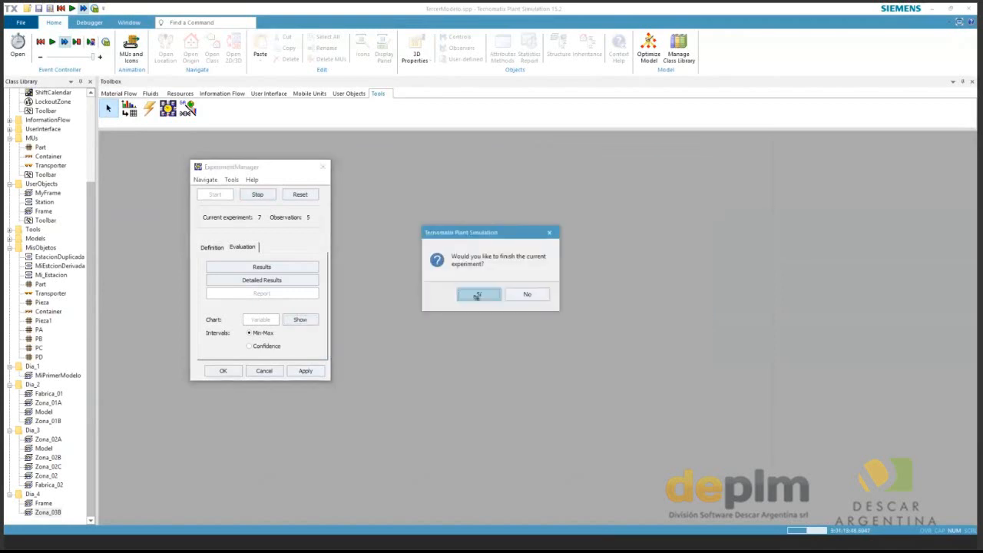
left_click(477, 295)
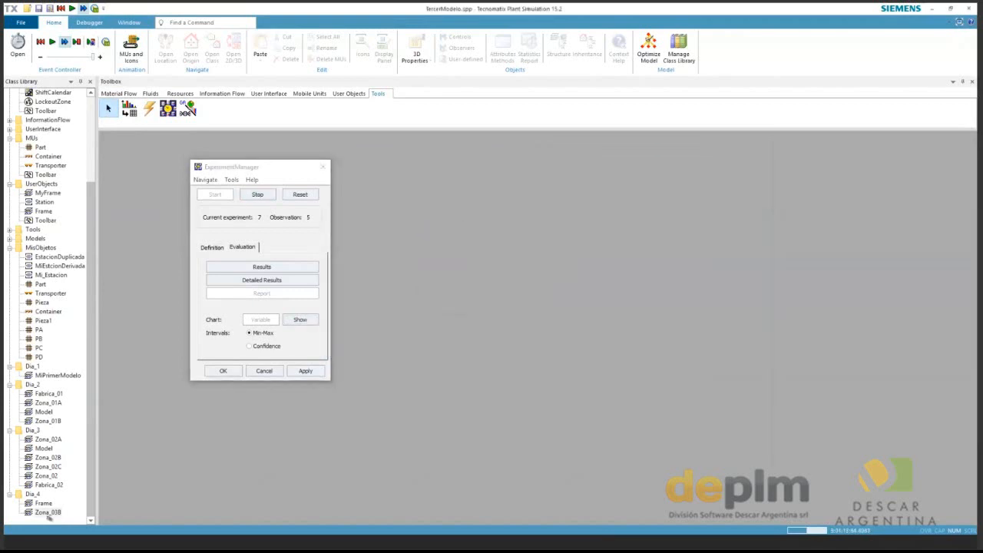
left_click(48, 513)
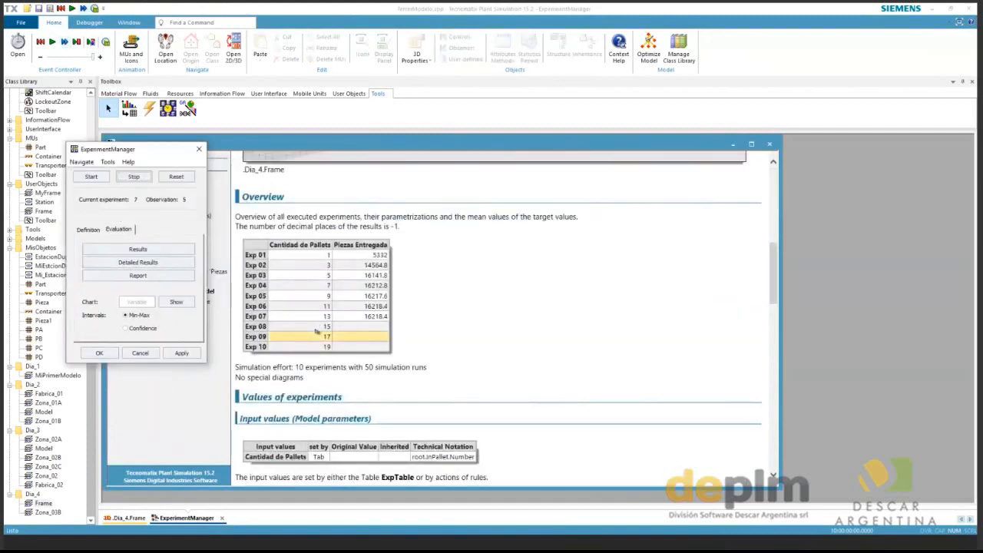
Read through the experiment report from the overview to the best parametrizations of the model and close it.
scroll(324, 344, "down", 5)
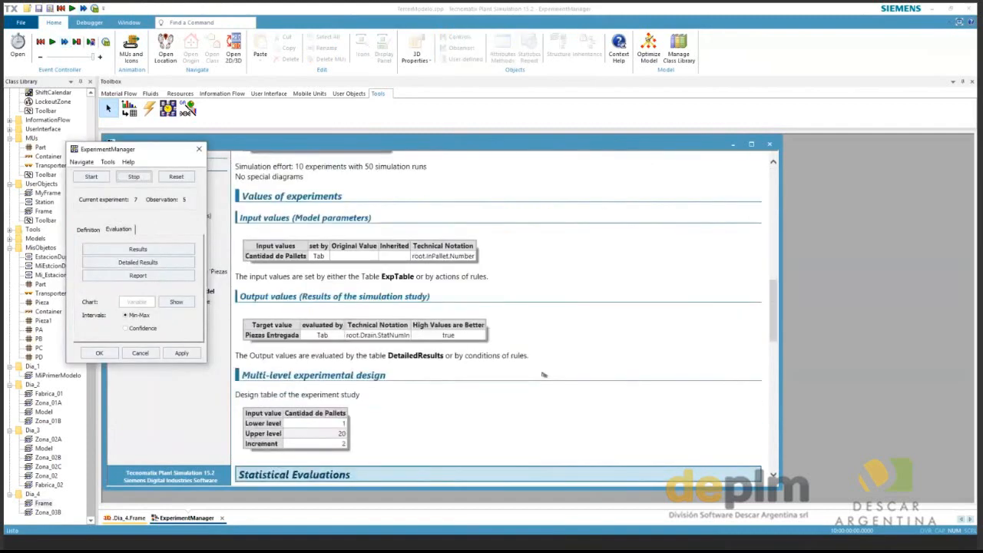
scroll(543, 375, "down", 10)
scroll(530, 384, "down", 10)
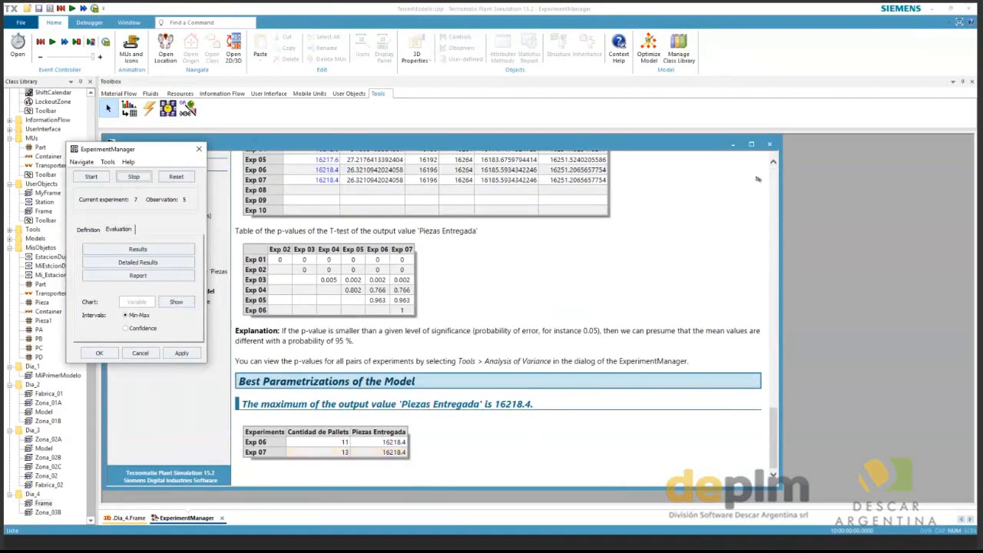
left_click(771, 144)
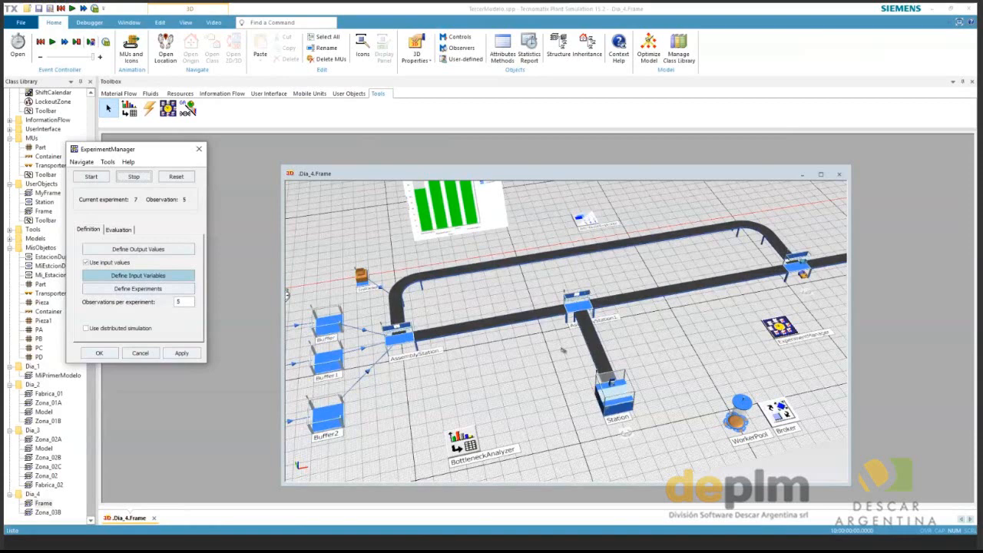
Add the AssemblyStation's ProcTime to the ExperimentManager as an input value.
left_click_drag(563, 351, 545, 339)
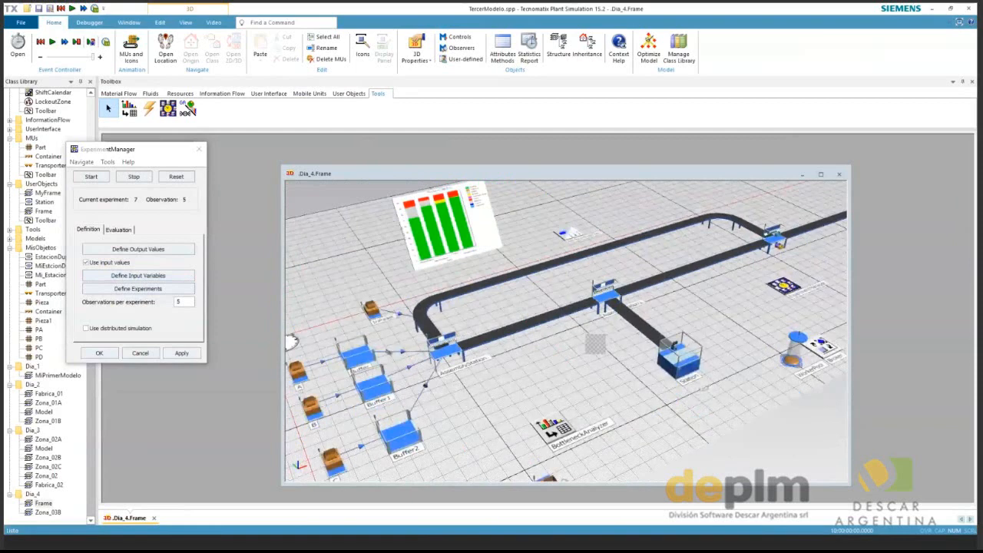
left_click_drag(595, 345, 538, 343)
left_click_drag(384, 348, 741, 295)
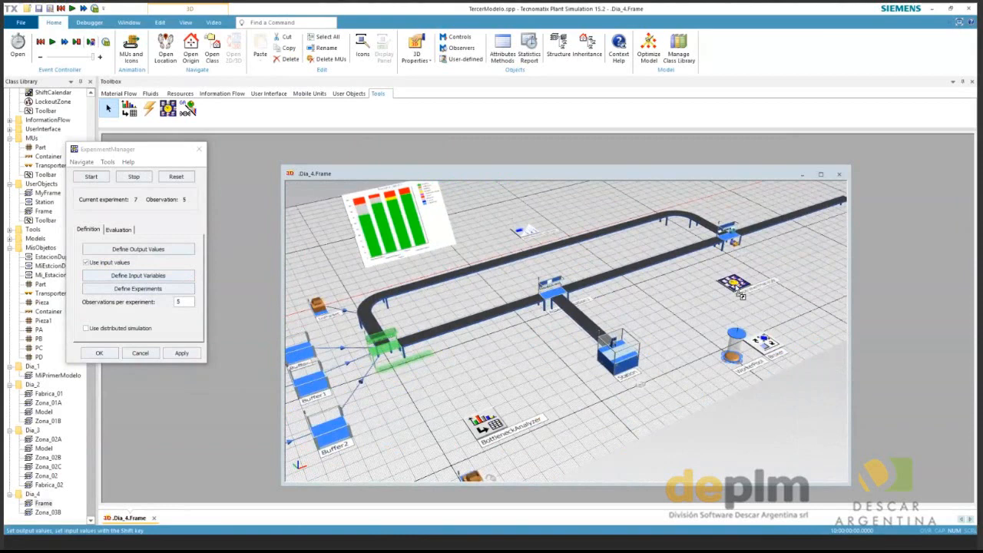
left_click_drag(739, 293, 737, 292)
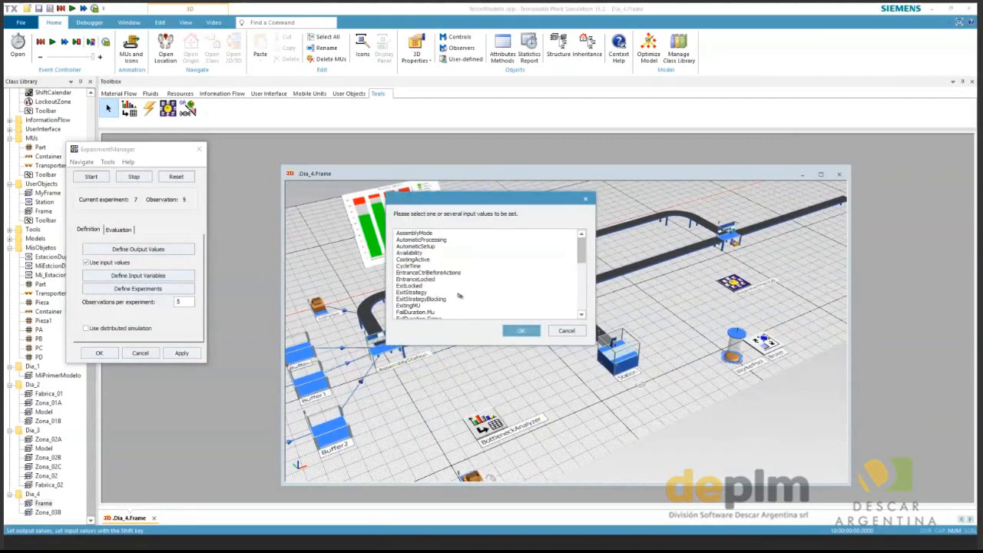
scroll(460, 295, "down", 5)
left_click(460, 312)
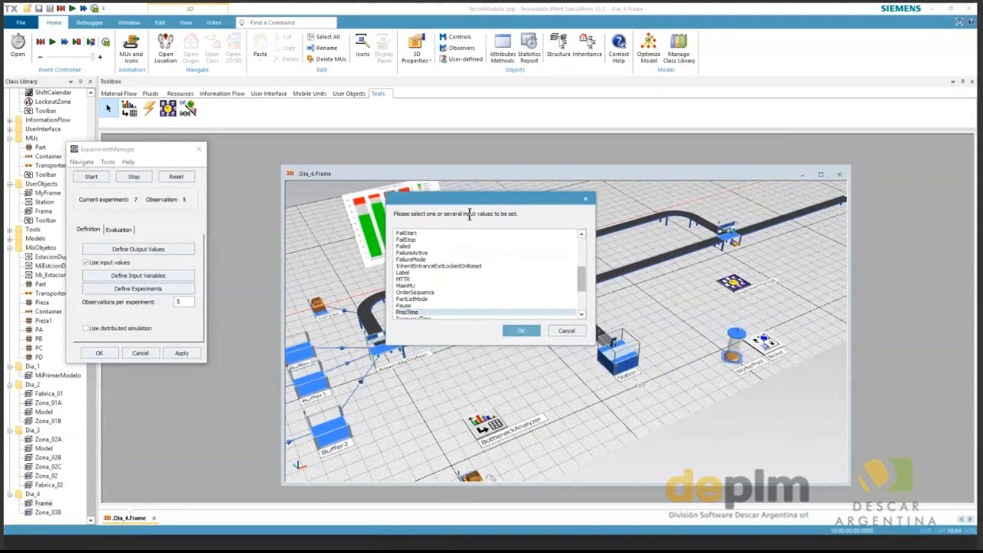
key("Return")
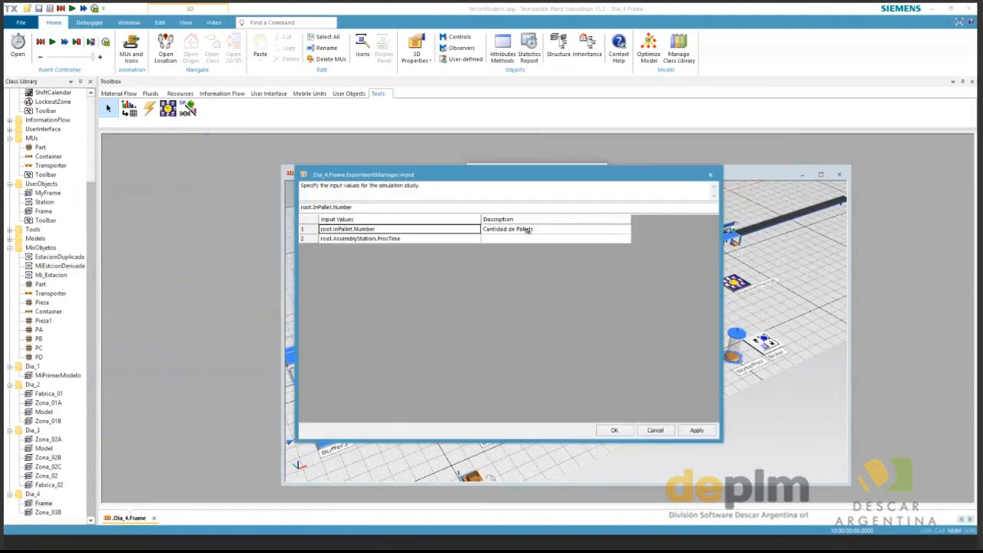
Describe the root.AssemblyStation.ProcTime input value as "Tiempo de Proceso" and accept the input values table.
left_click(528, 239)
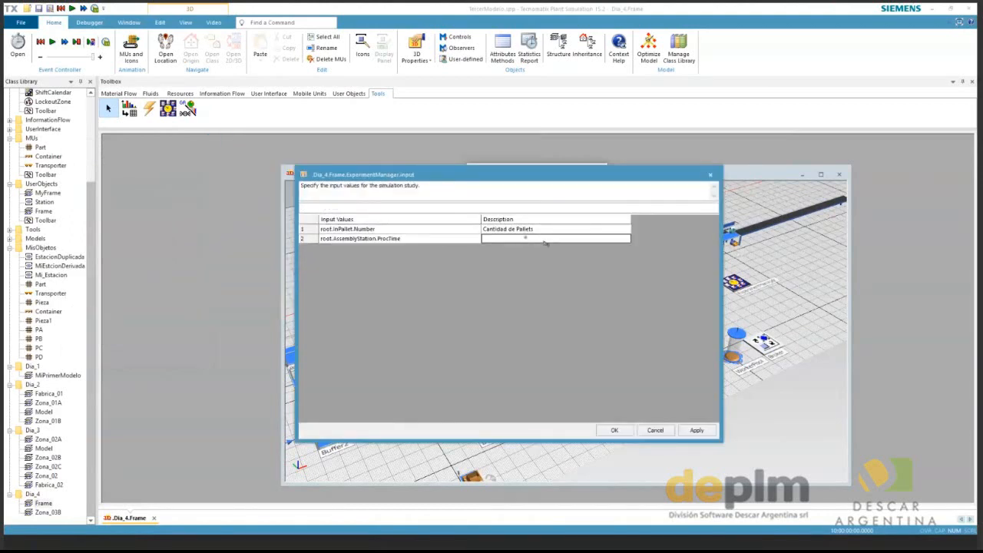
type("Tiempo de")
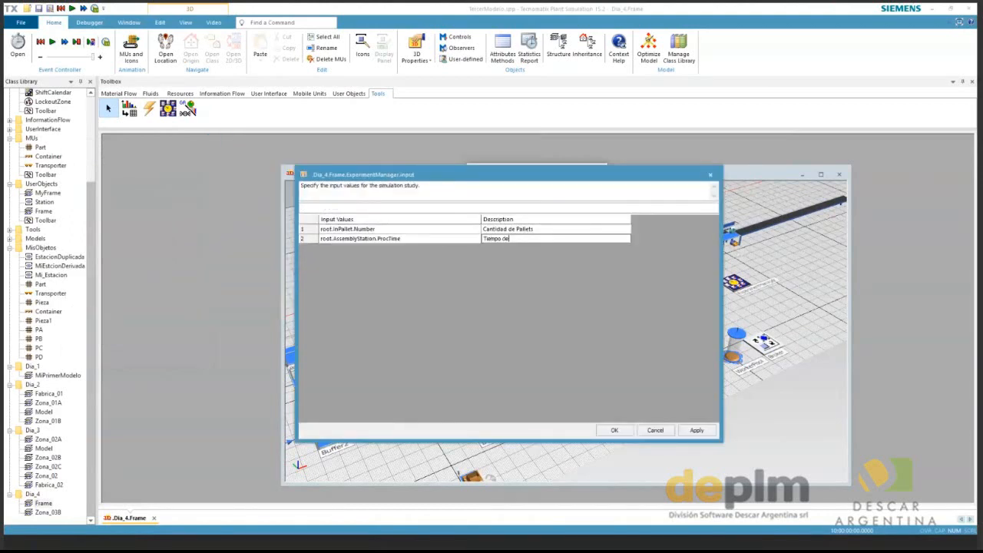
type(" Proceso")
left_click(614, 430)
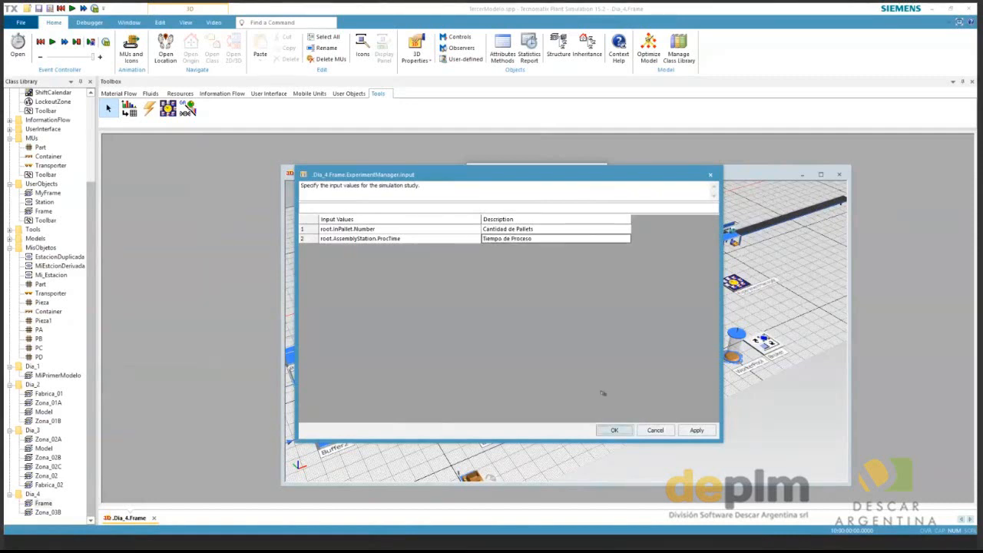
key("Return")
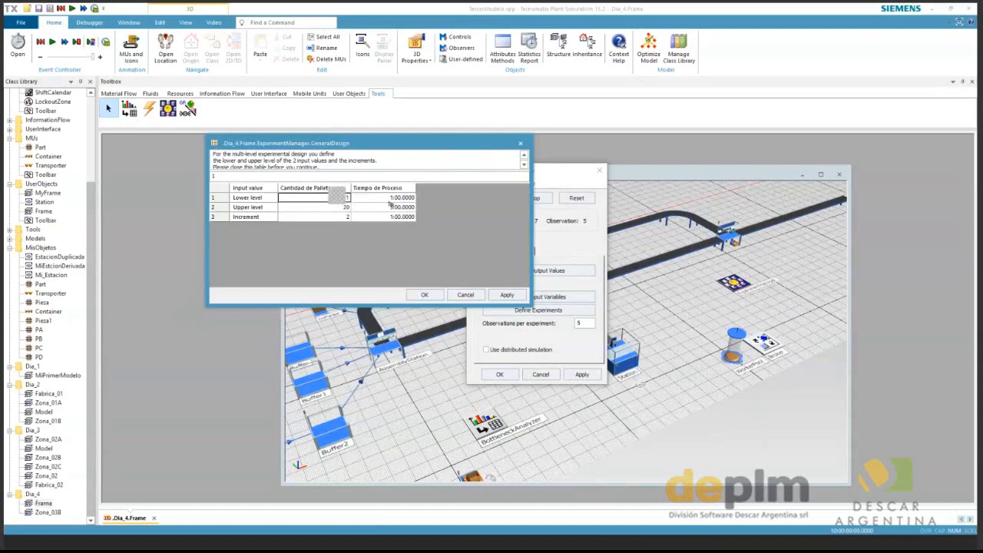
Set the multi-level design of Cantidad de Pallets to lower level 13, upper level 15 and increment 1.
type("3")
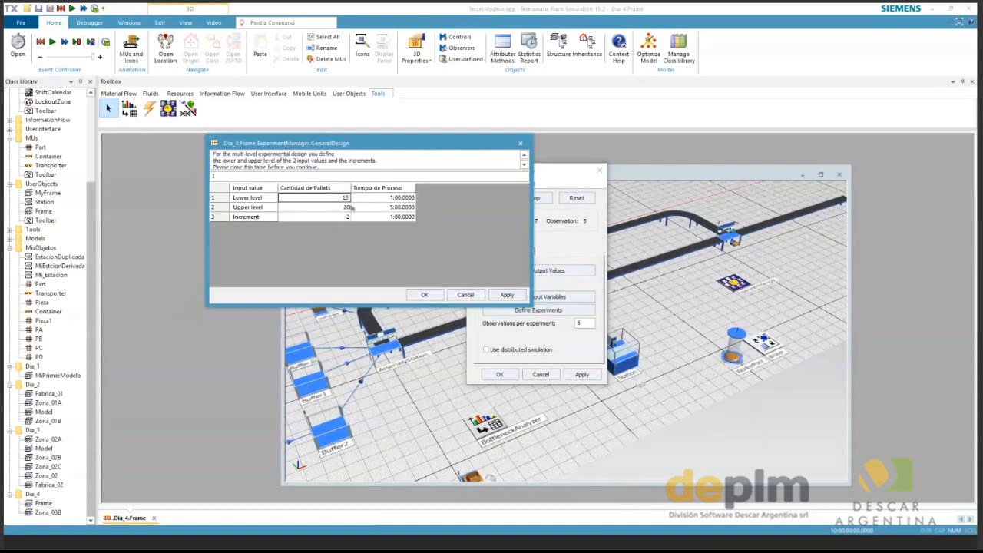
left_click(351, 207)
type("15")
left_click(340, 218)
type("1")
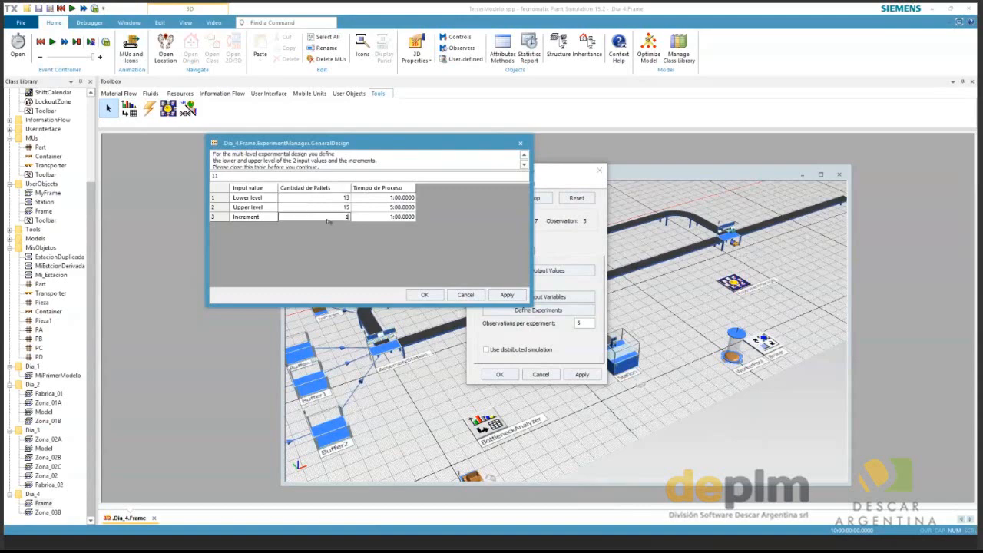
Set the upper level of Tiempo de Proceso to 4:00 in the multi-level design.
left_click(389, 197)
left_click(391, 206)
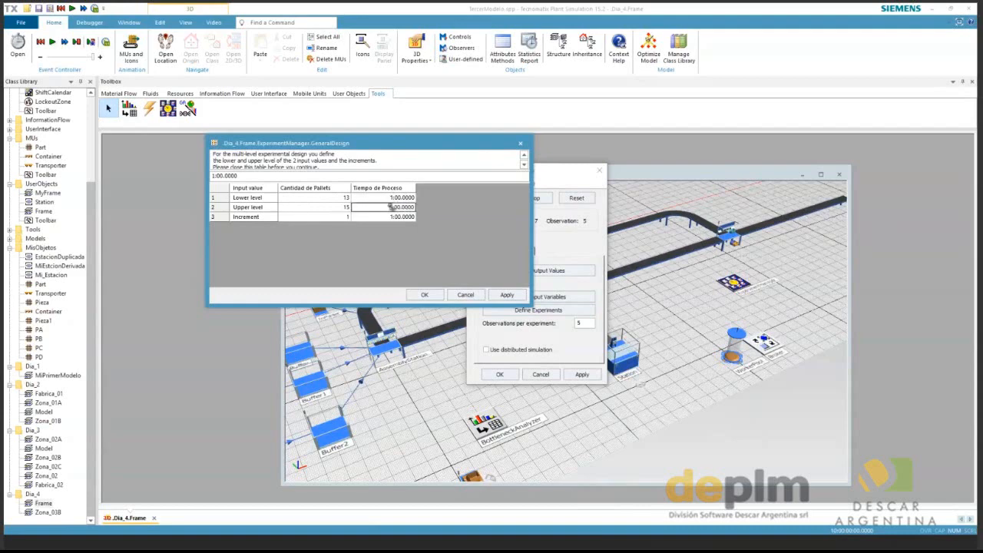
type("5")
type("4:")
key("Return")
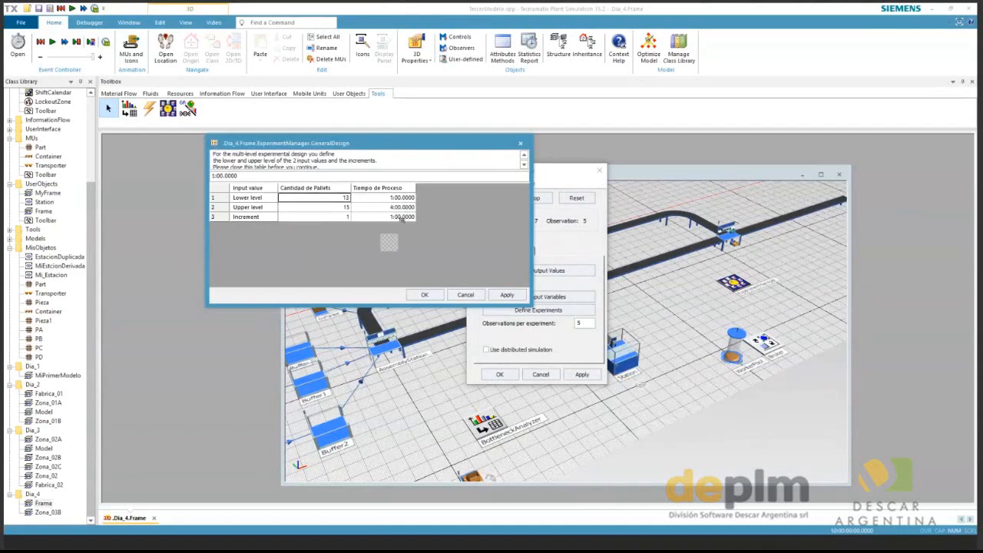
double_click(400, 218)
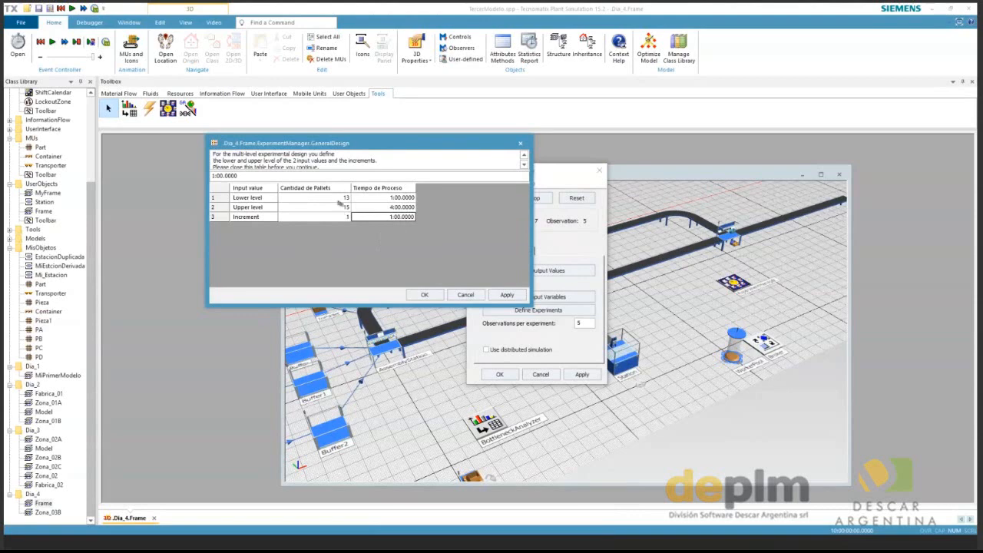
Check the design's pallet and process-time levels, accept the table and generate the experiments, replacing those already defined.
left_click_drag(338, 200, 361, 209)
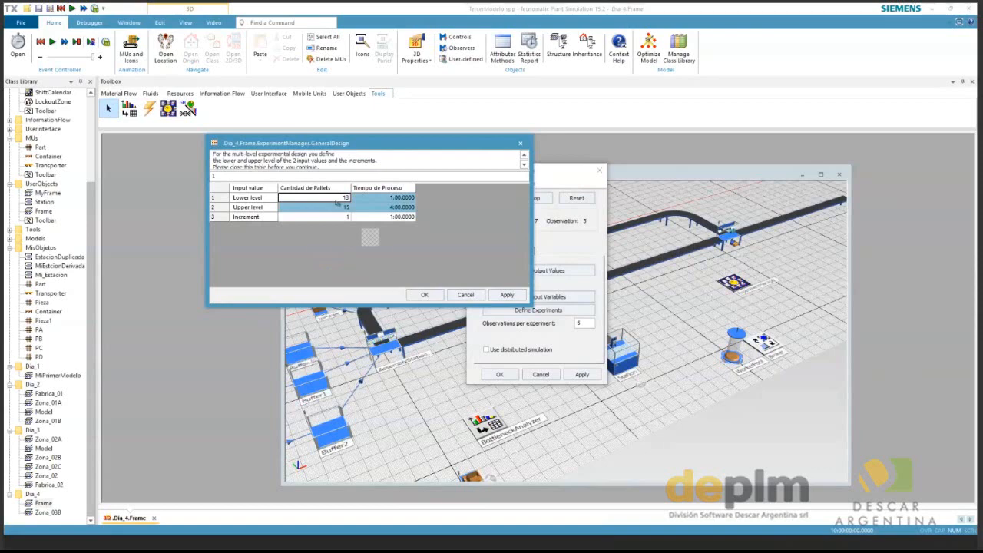
left_click_drag(339, 199, 340, 207)
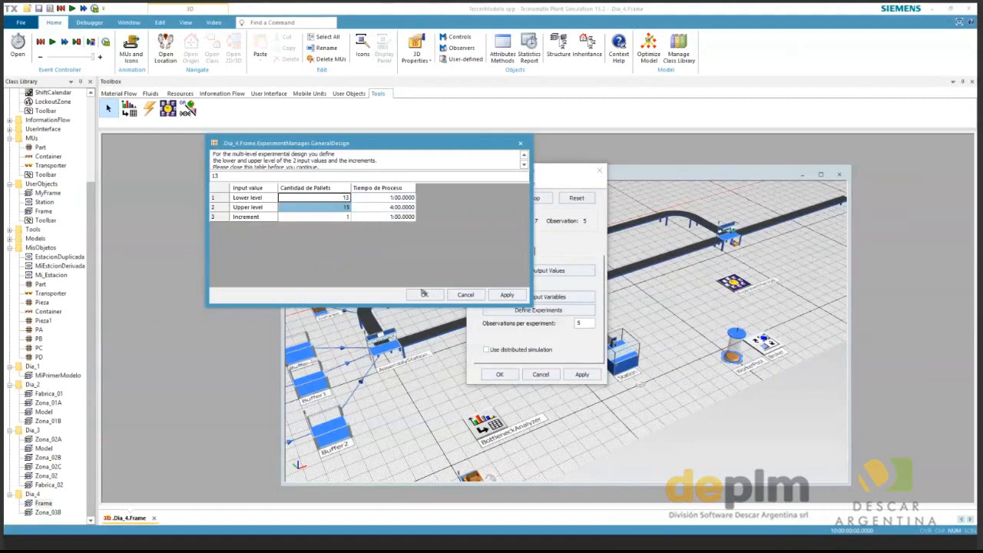
left_click(423, 294)
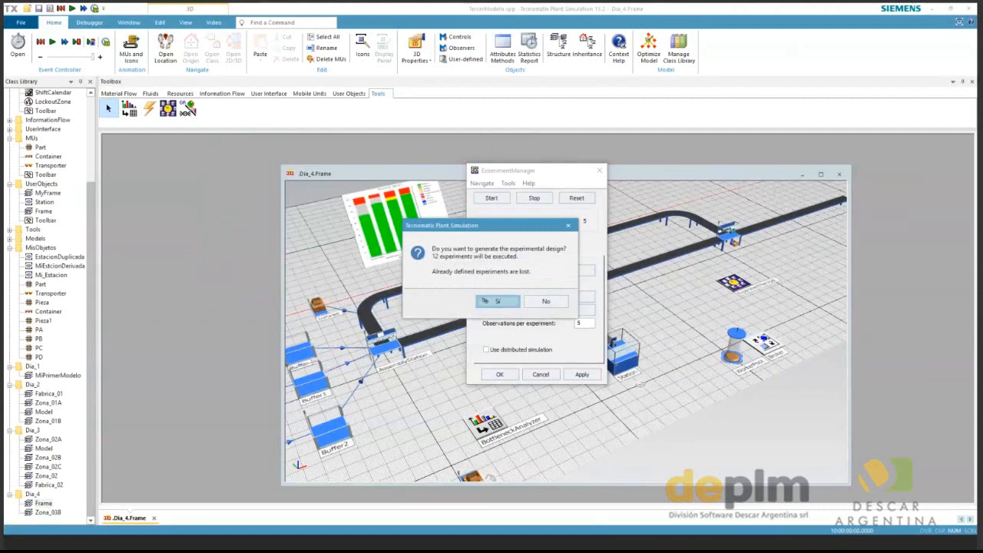
left_click(485, 300)
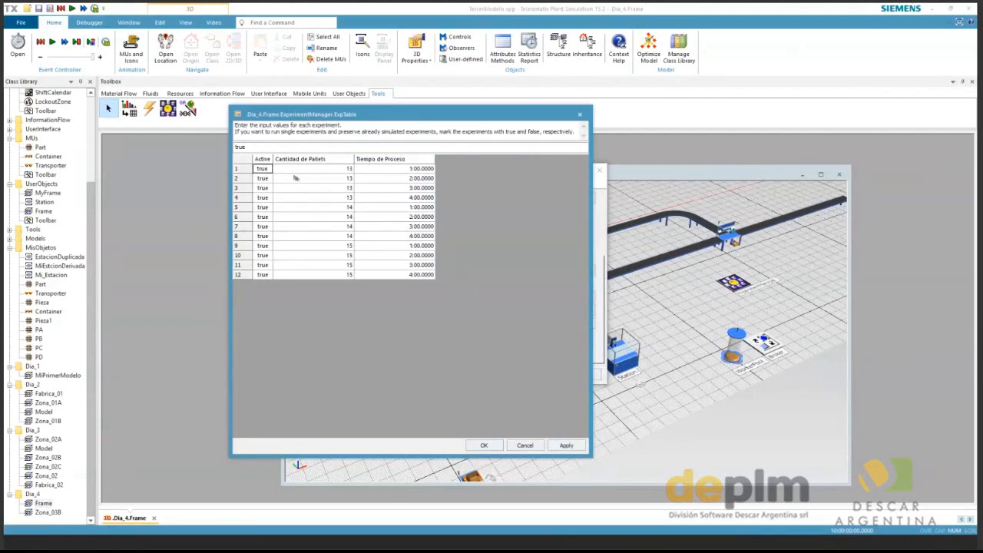
Examine the generated combinations of Cantidad de Pallets and Tiempo de Proceso, close the experiment table and view the line.
left_click(340, 168)
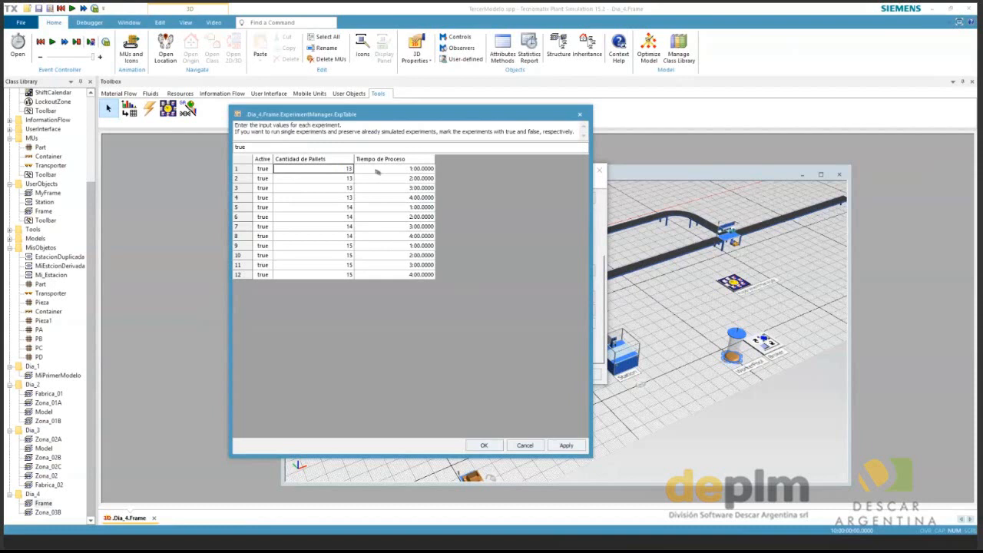
left_click(398, 177)
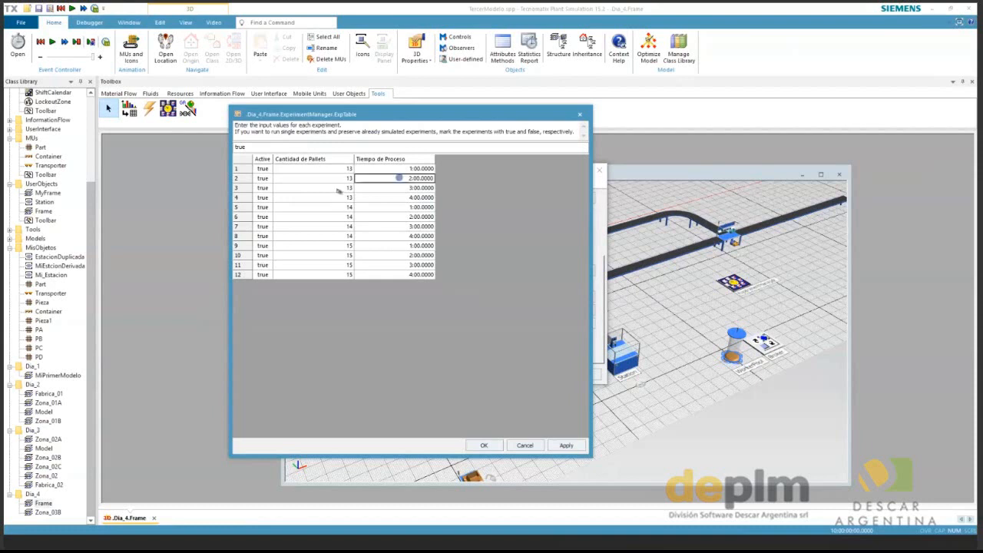
left_click(336, 188)
left_click_drag(339, 197, 385, 199)
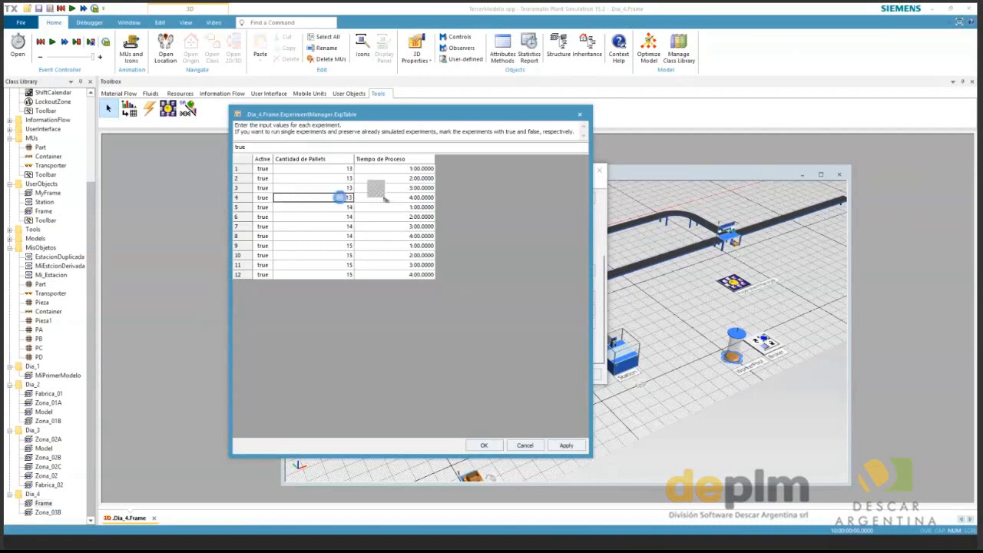
left_click(345, 207)
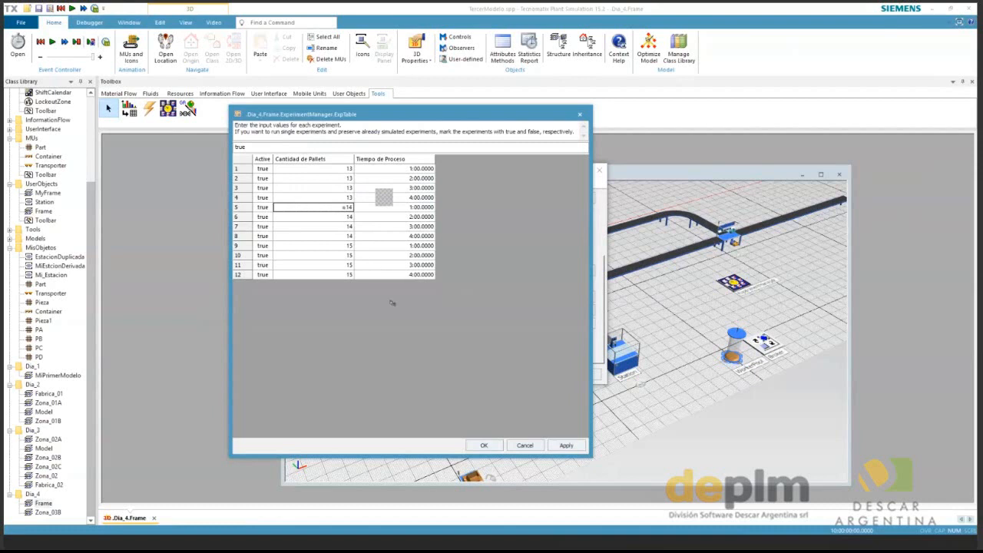
left_click(391, 236)
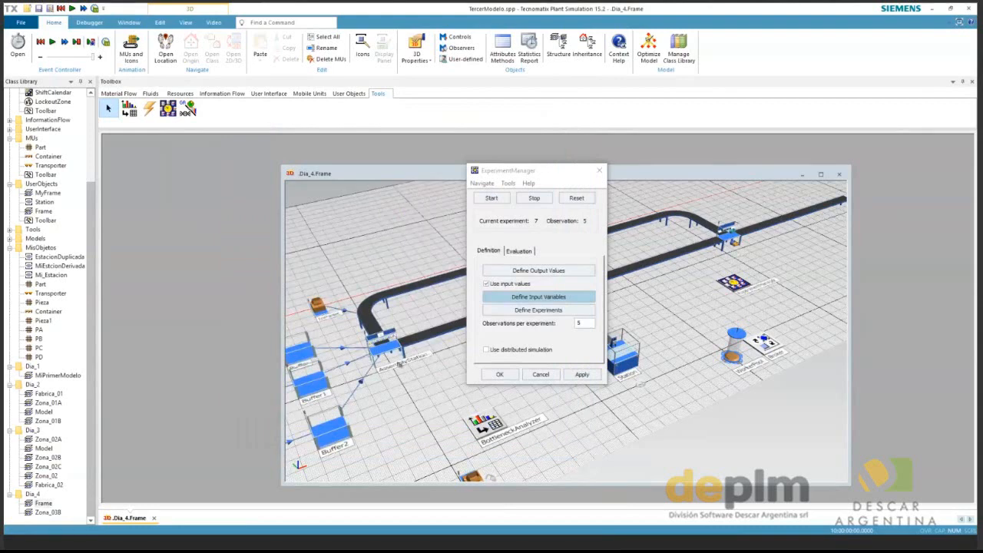
scroll(399, 364, "down", 2)
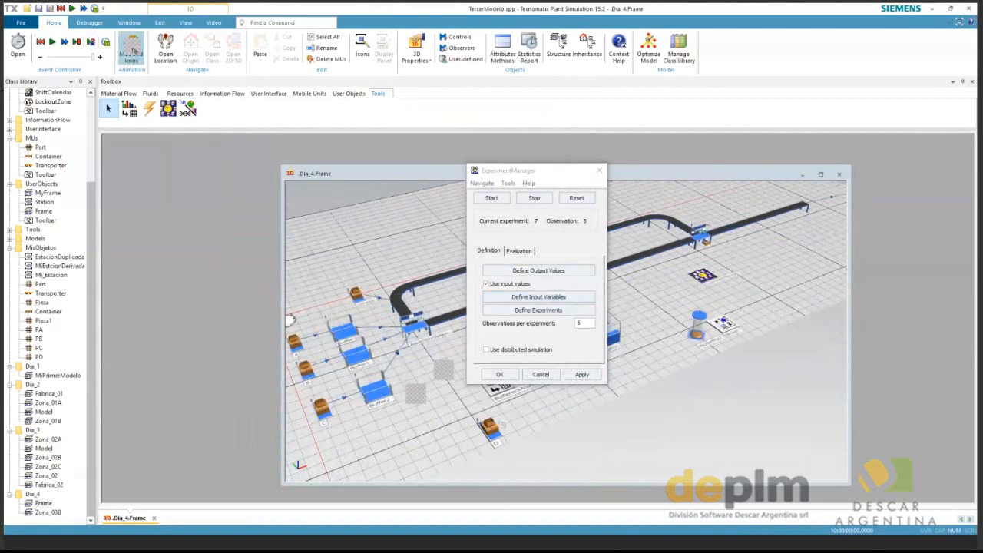
Open the frame's EventController alongside the ExperimentManager, then reset the study and start the experiment run.
left_click(570, 204)
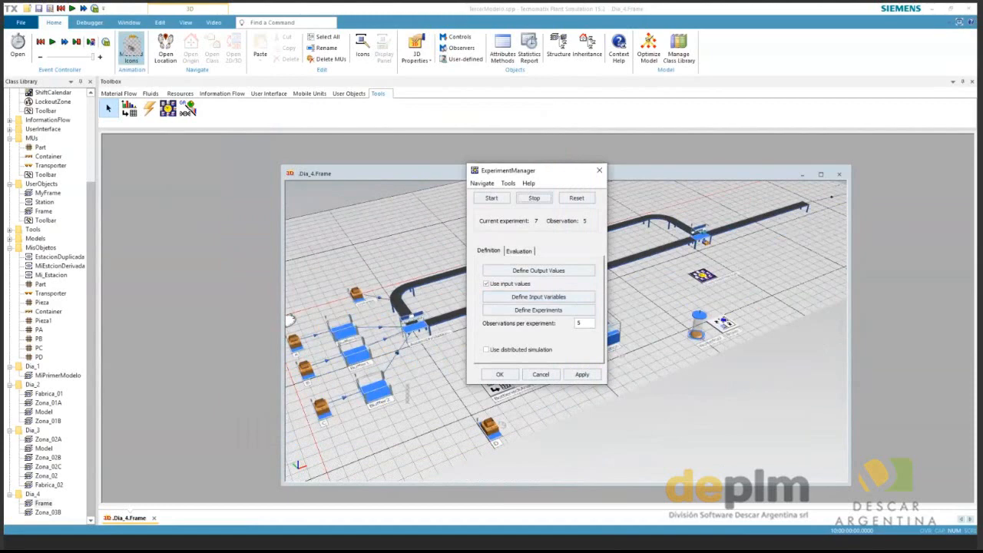
left_click(132, 48)
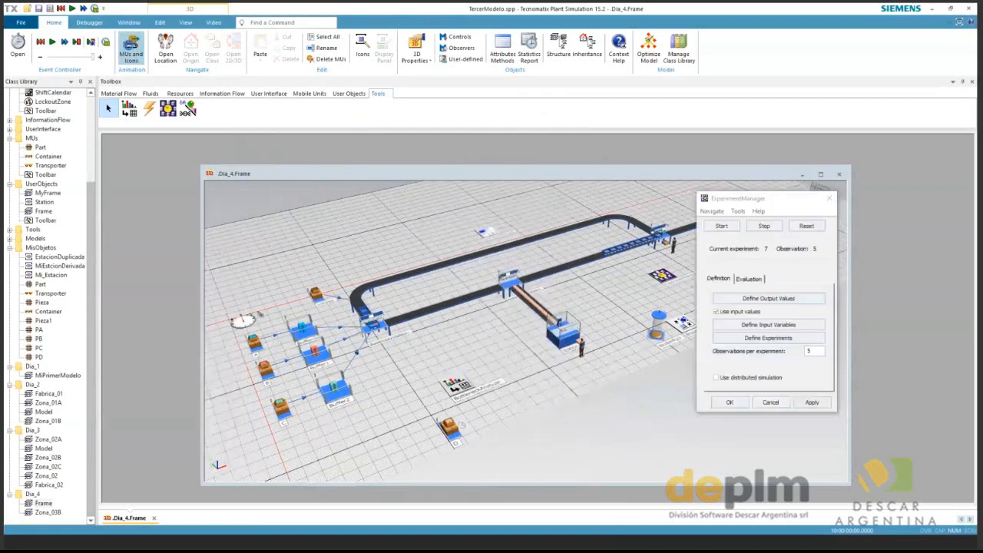
double_click(254, 318)
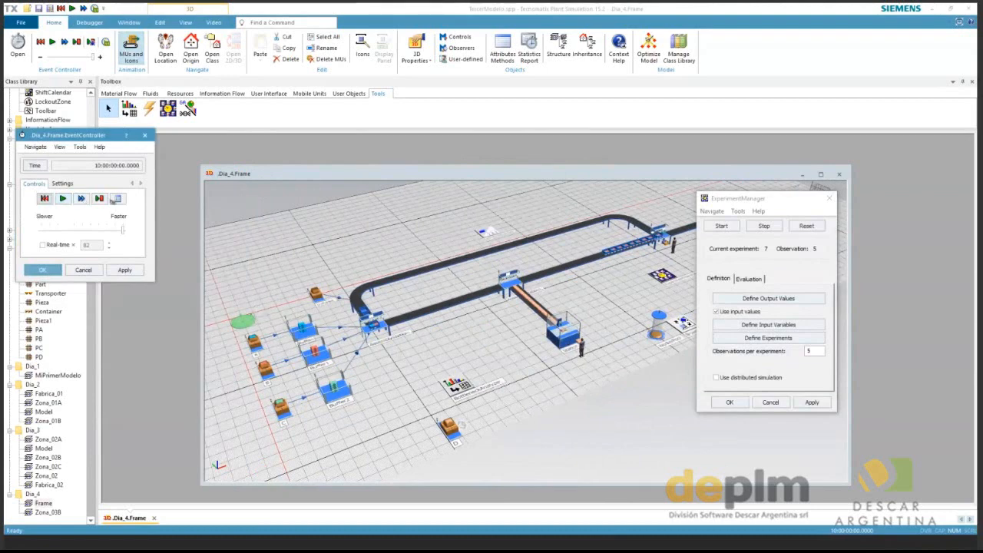
left_click(806, 225)
left_click(722, 226)
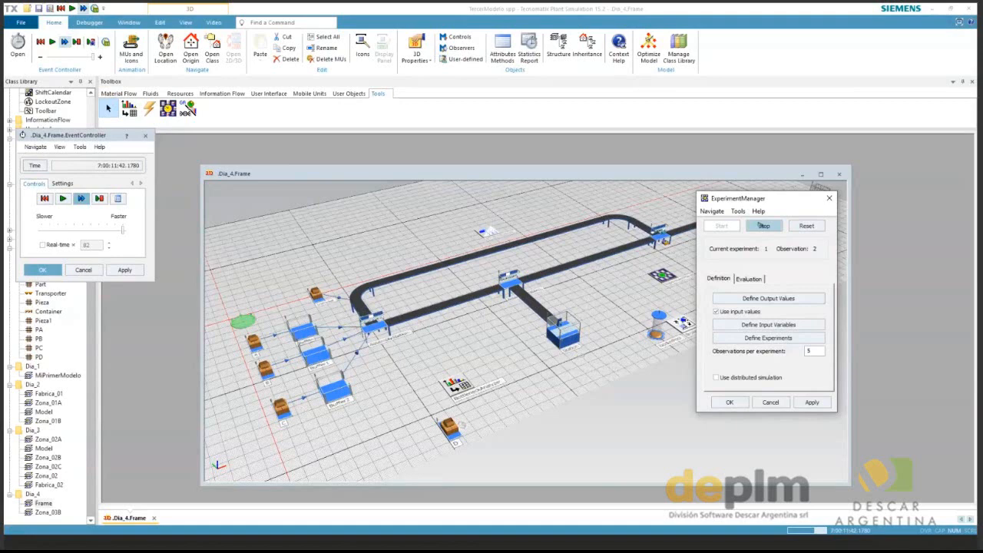
Reset the running study, set the observations per experiment to 2 and start the experiments again.
left_click(324, 242)
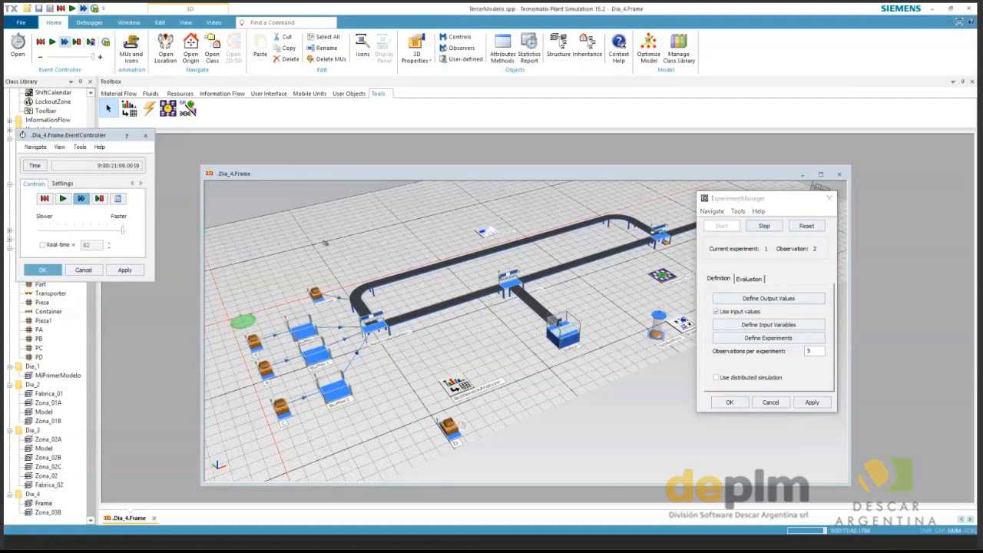
left_click(806, 226)
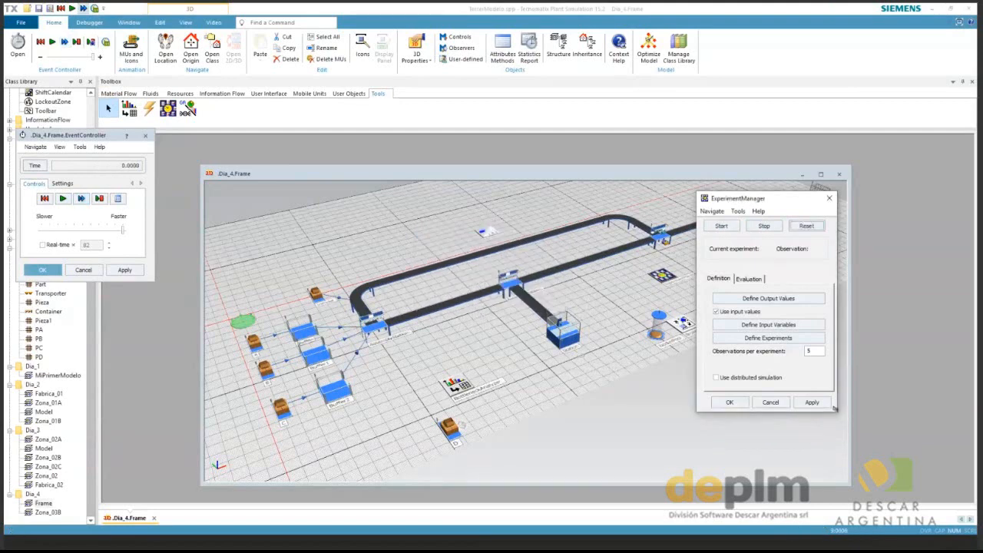
left_click(726, 227)
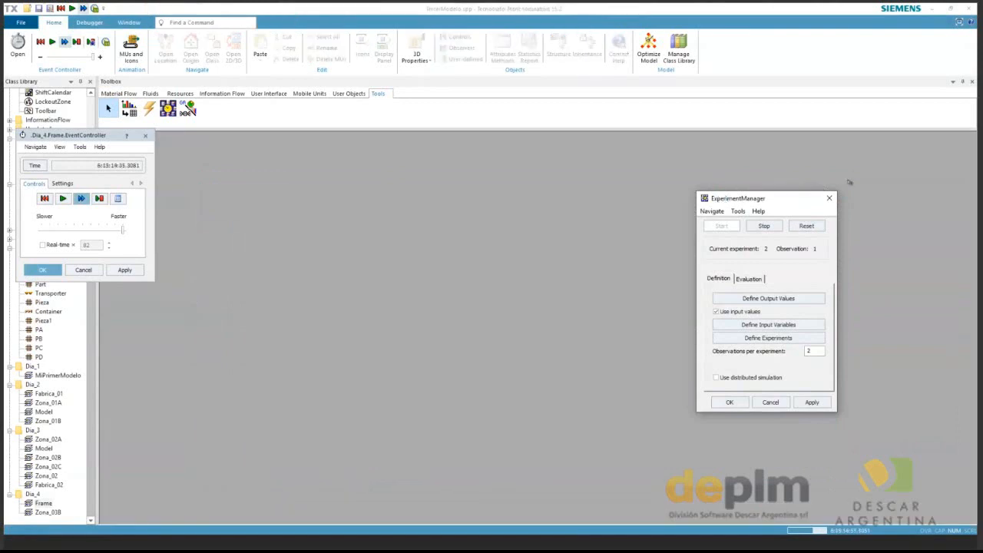
Duplicate the Zona_03B frame in the Dia_4 folder and rename the copy Zona_03.
left_click(43, 503)
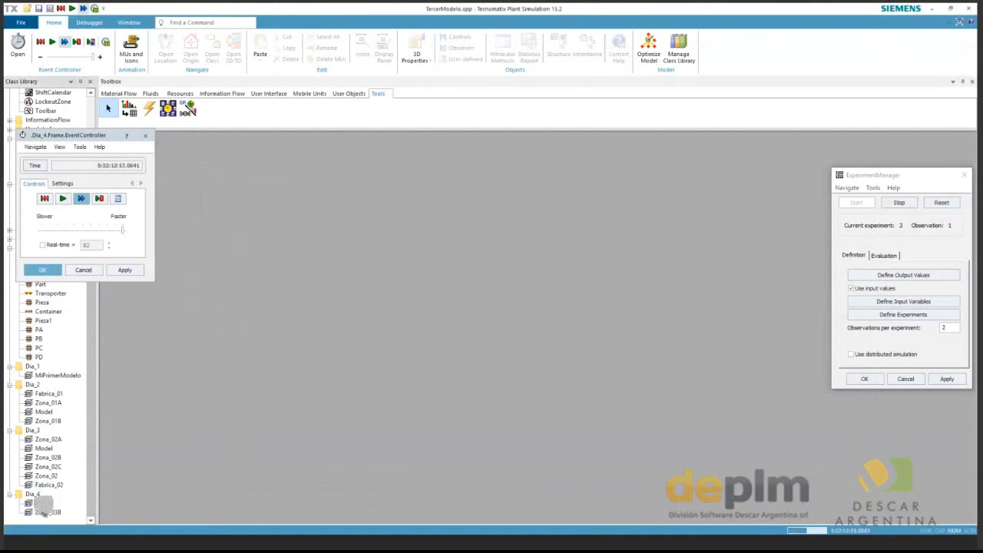
left_click(45, 512)
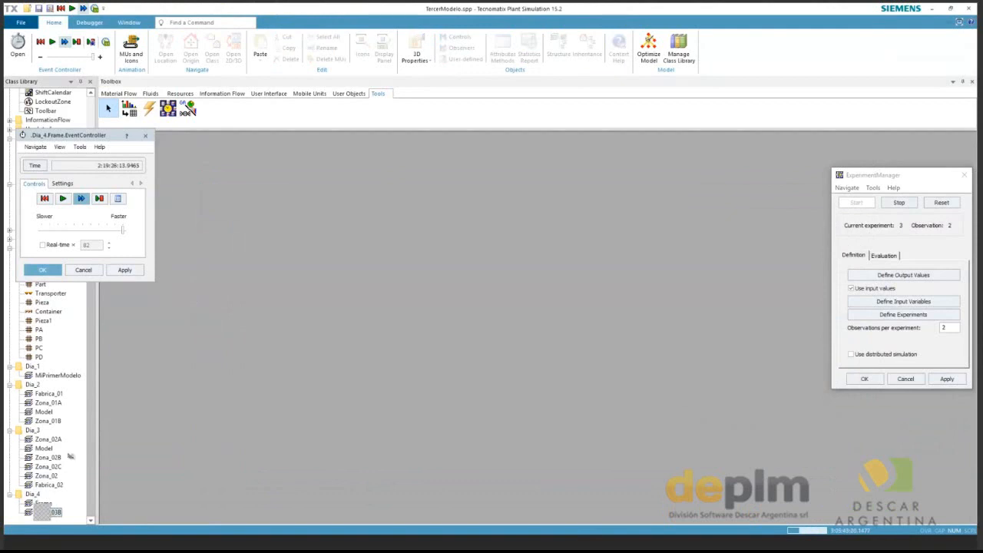
right_click(46, 512)
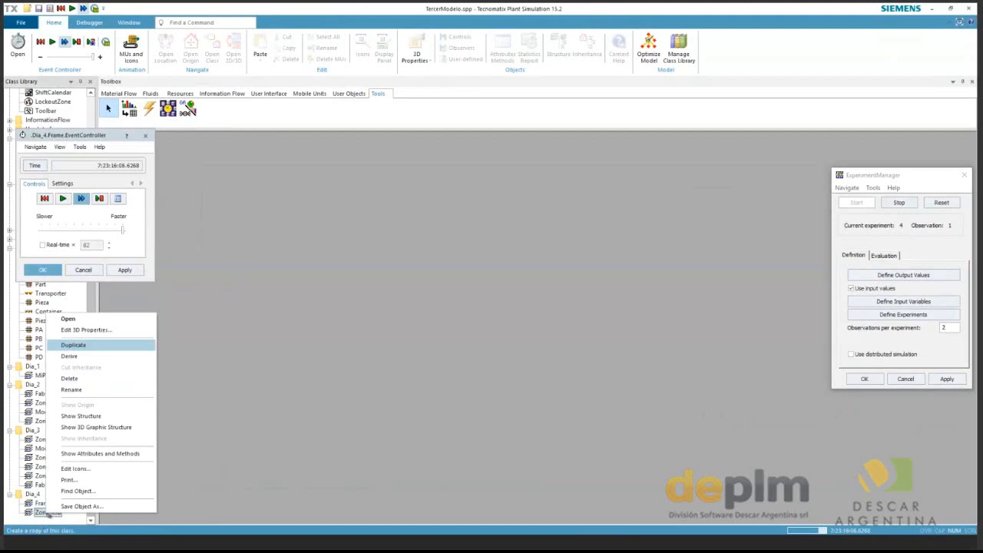
left_click(75, 346)
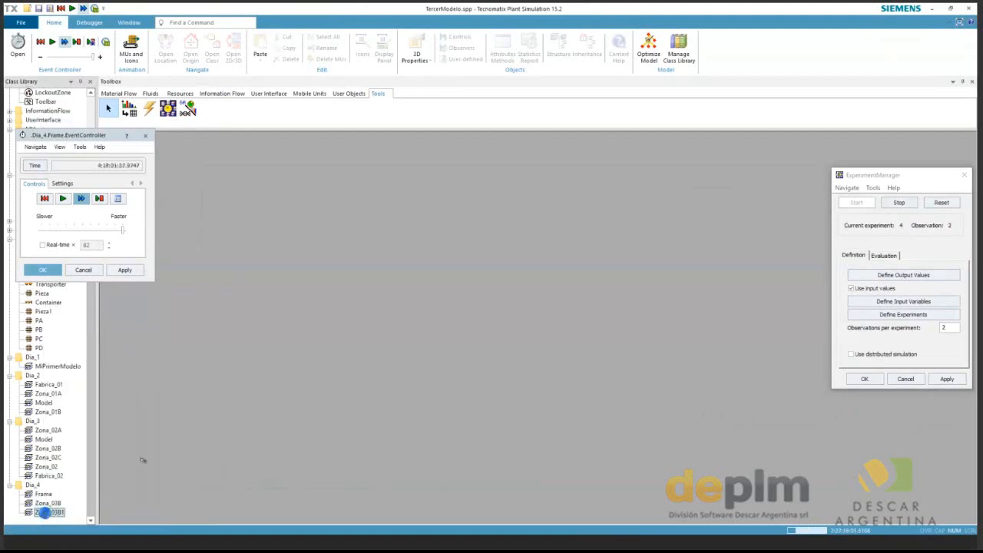
key("BackSpace")
key("BackSpace")
key("Return")
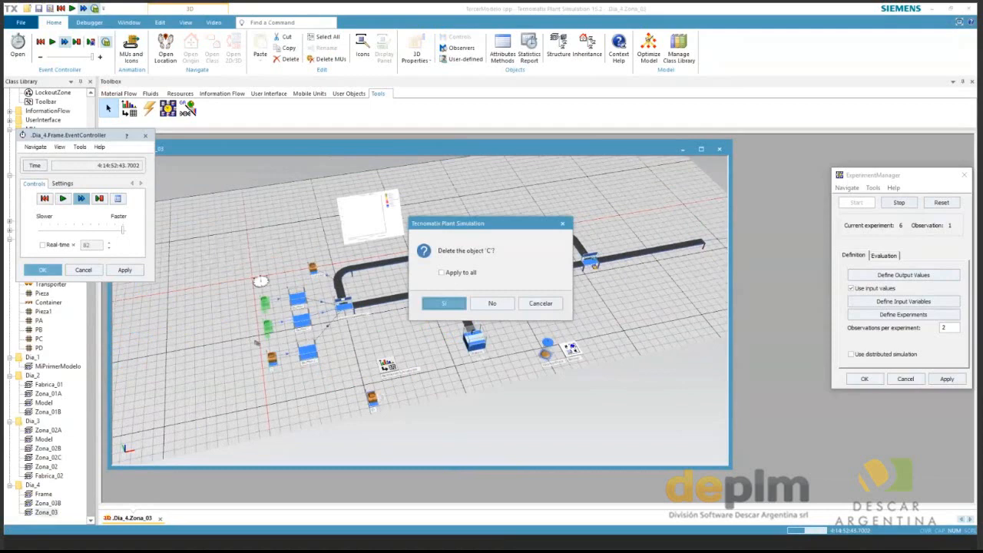
Delete the three part sources feeding the buffers in the Zona_03 frame.
scroll(257, 342, "up", 1)
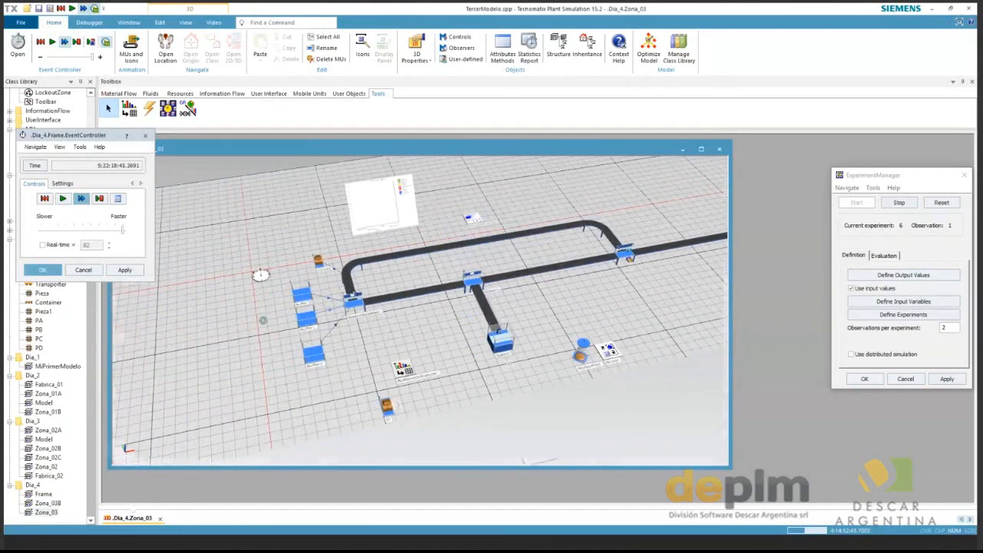
scroll(262, 321, "up", 5)
left_click_drag(391, 412, 450, 393)
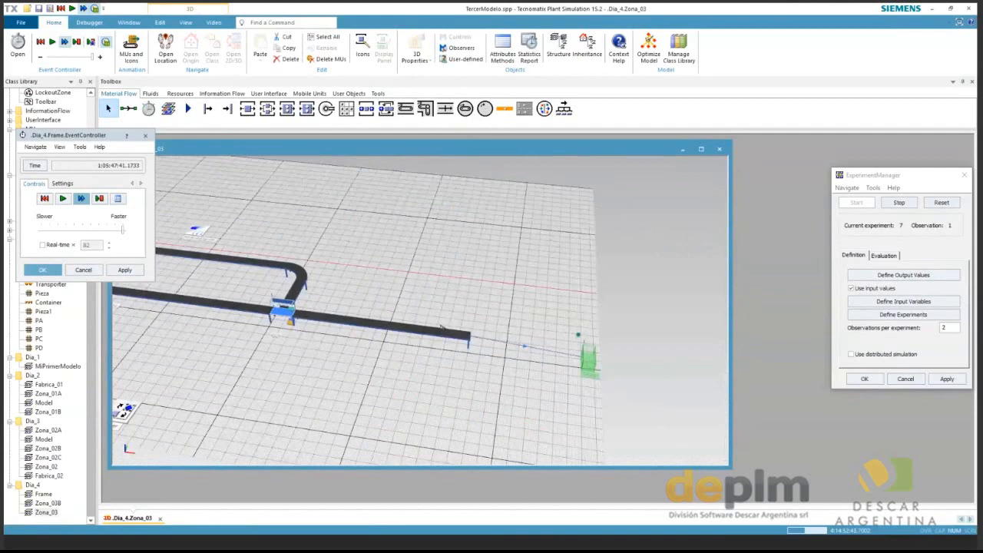
Replace the Drain in Zona_03 with a connector from the end of the exit conveyor to the frame's boundary.
left_click(464, 335, "ctrl+shift")
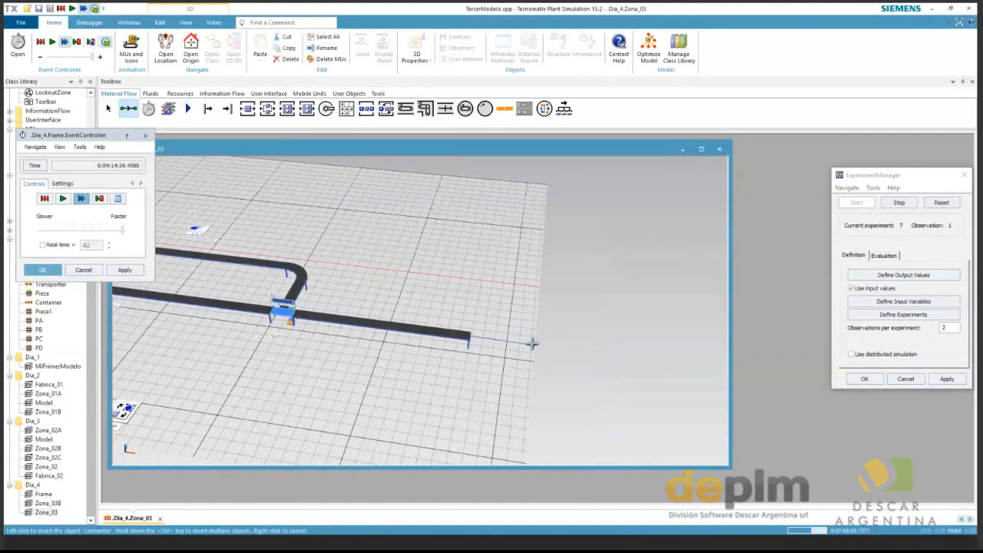
scroll(533, 350, "up", 3)
scroll(531, 355, "up", 3)
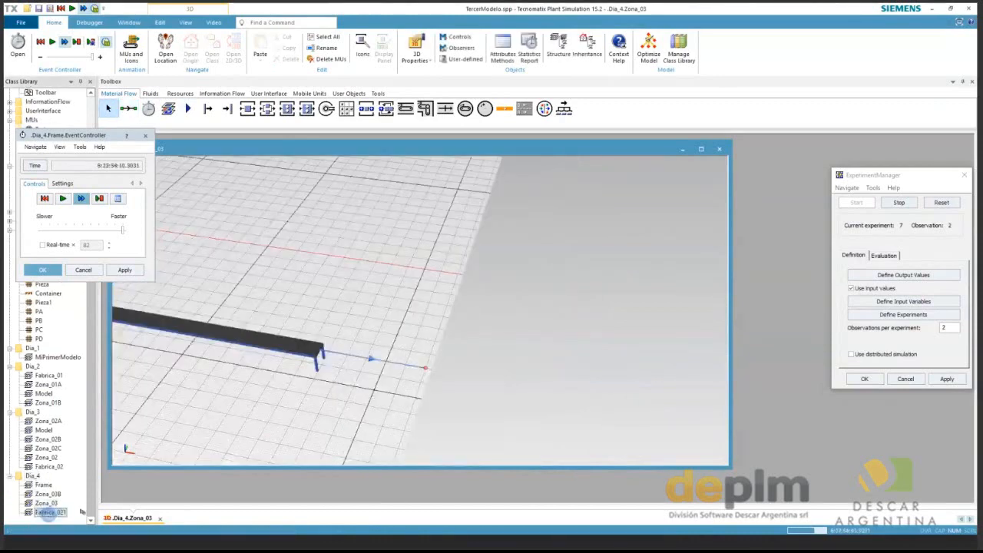
Rename the copy of Fabrica_02 in the Dia_4 folder as Fabrica_03 and open its frame.
key("BackSpace")
key("BackSpace")
key("Return")
left_click_drag(56, 515, 390, 315)
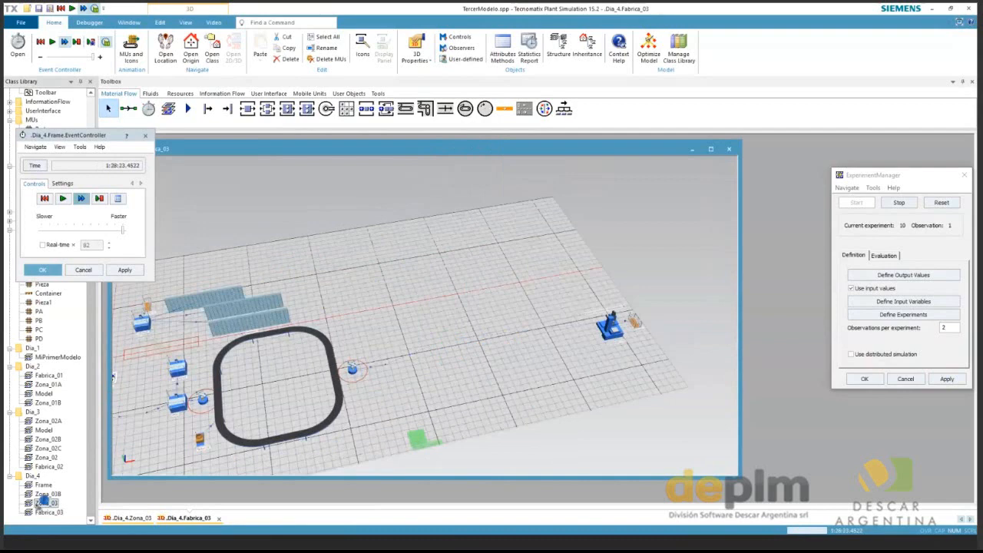
Insert Zona_03 into Fabrica_03 beyond the loop conveyor and connect the nearby robot to the entry points of its buffers.
left_click_drag(42, 500, 400, 387)
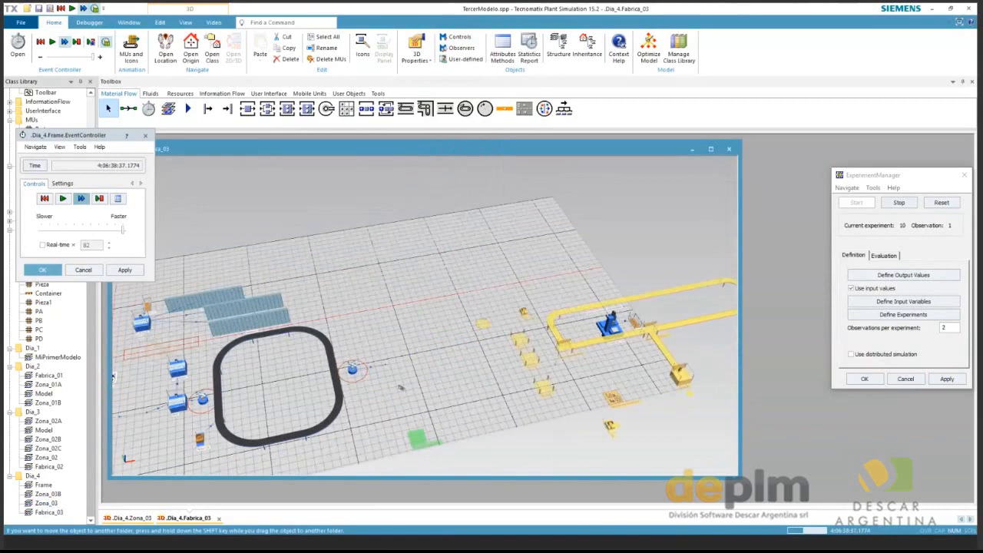
left_click_drag(400, 388, 401, 387)
scroll(400, 387, "up", 4)
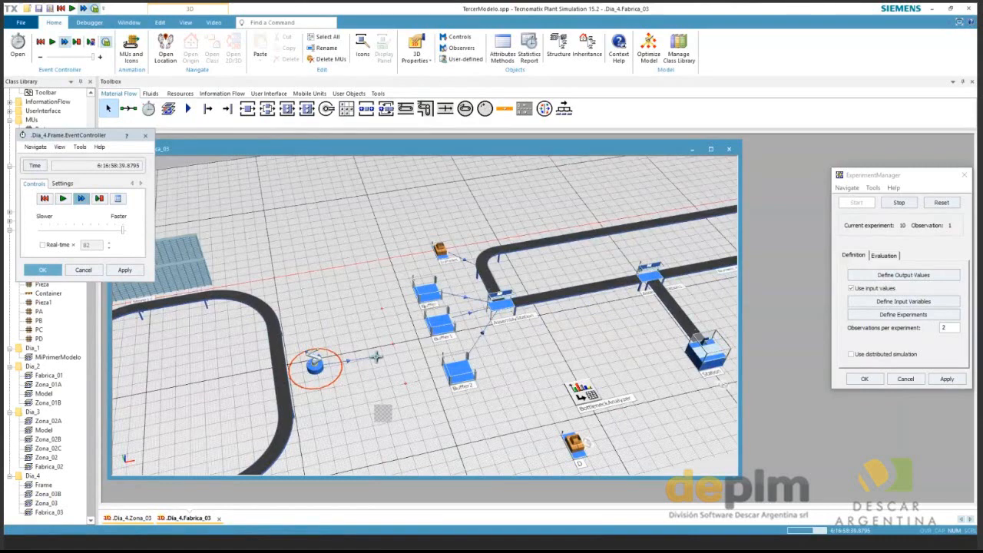
scroll(375, 357, "up", 5)
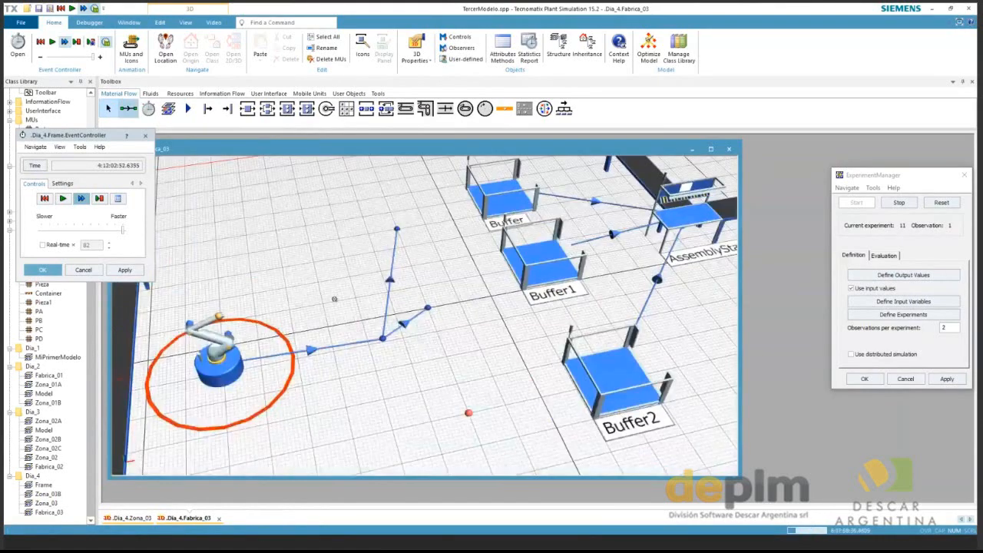
left_click(128, 108)
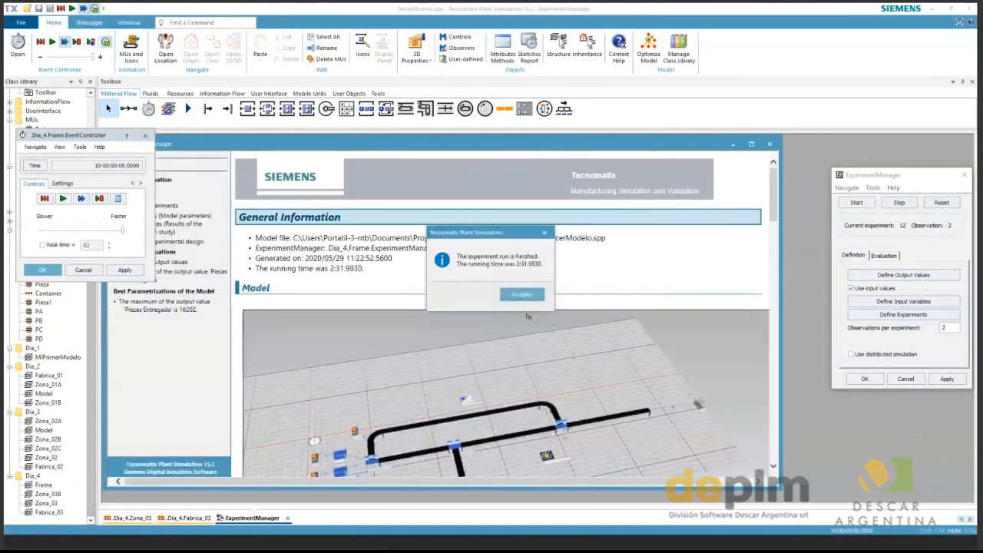
Dismiss the run-finished message and examine the report's overview of pallet quantity, process time and Piezas Entregada per experiment.
left_click(522, 295)
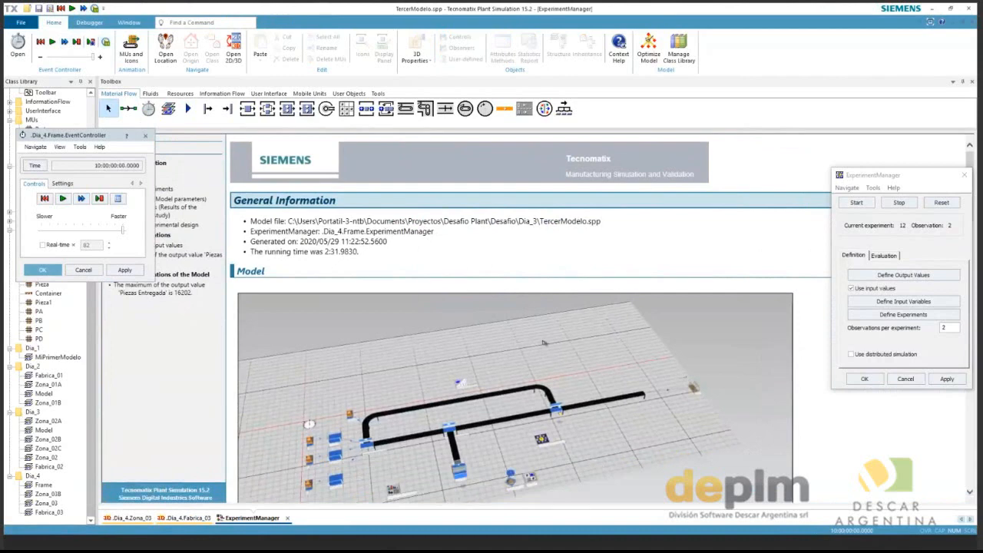
scroll(544, 343, "down", 3)
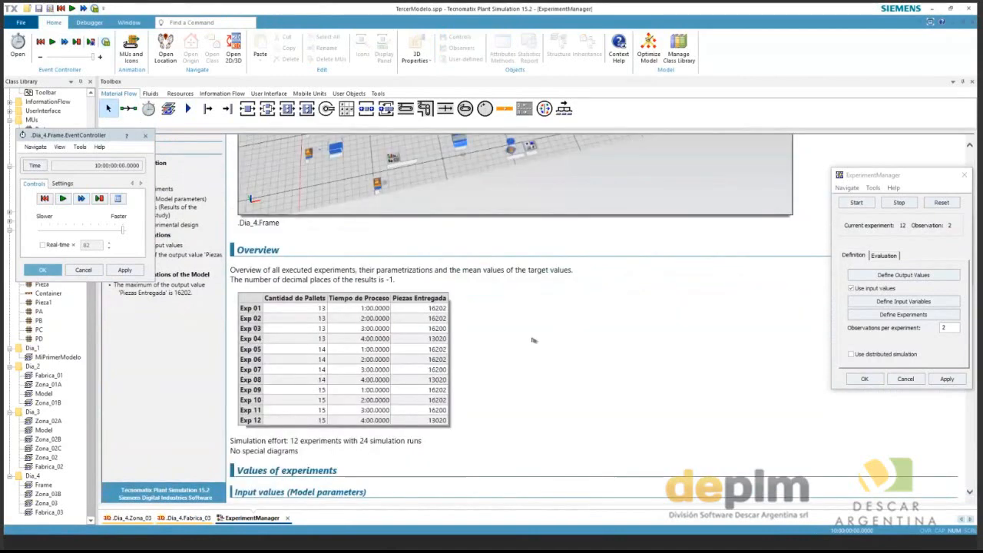
scroll(471, 300, "down", 2)
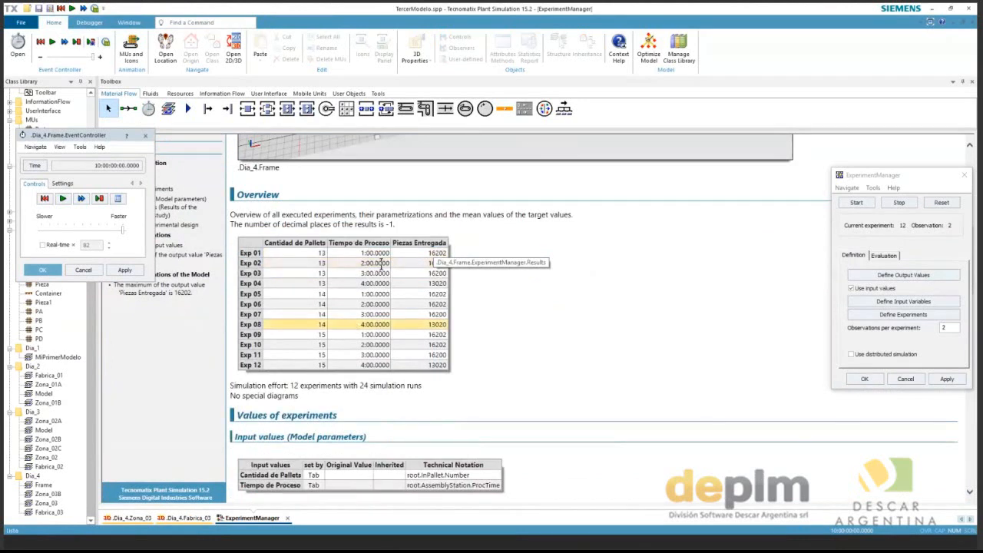
left_click(331, 346)
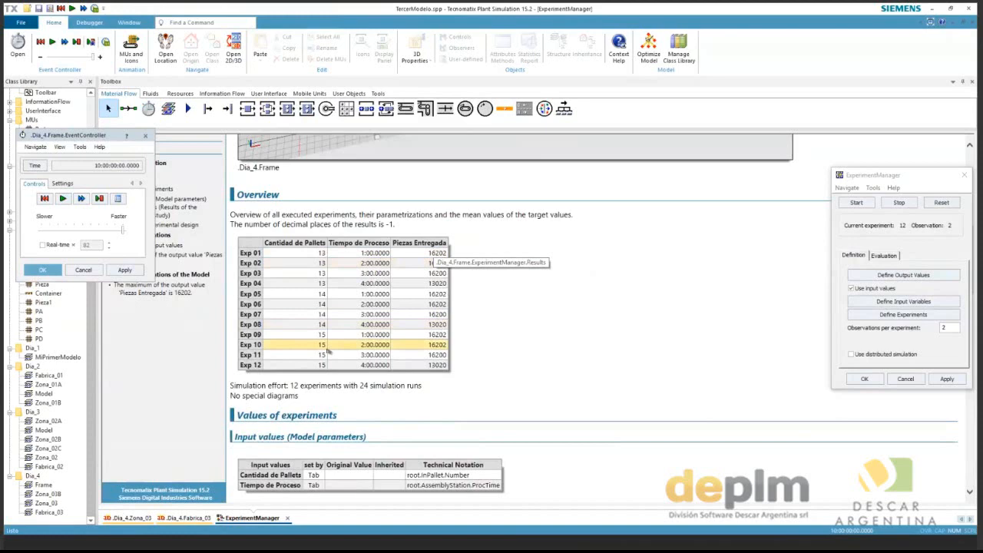
Review the report's design table, output statistics, p-values and best parametrizations of the model, then close the report.
scroll(328, 351, "down", 10)
scroll(376, 356, "down", 8)
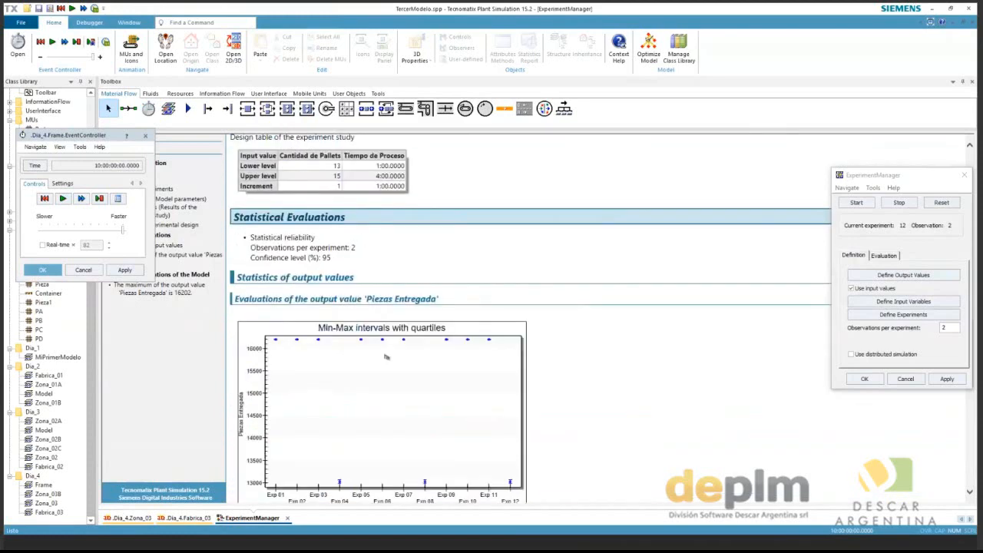
scroll(386, 357, "down", 7)
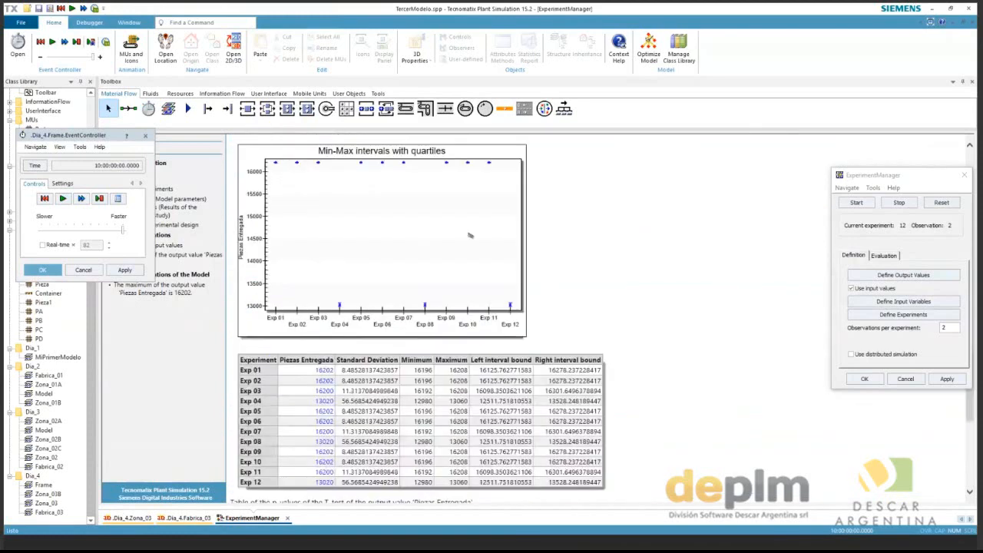
scroll(480, 253, "down", 2)
scroll(491, 272, "down", 11)
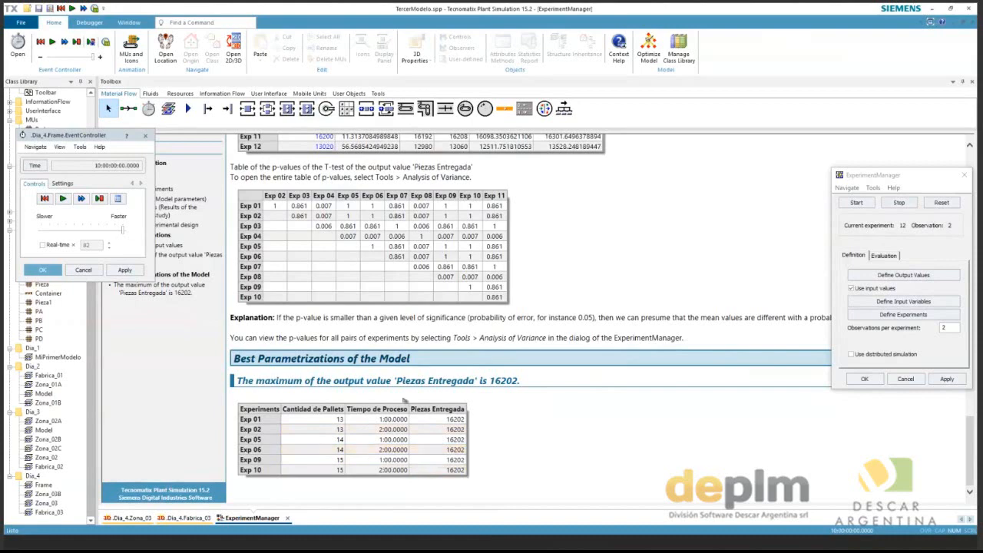
scroll(403, 400, "up", 5)
scroll(434, 435, "up", 10)
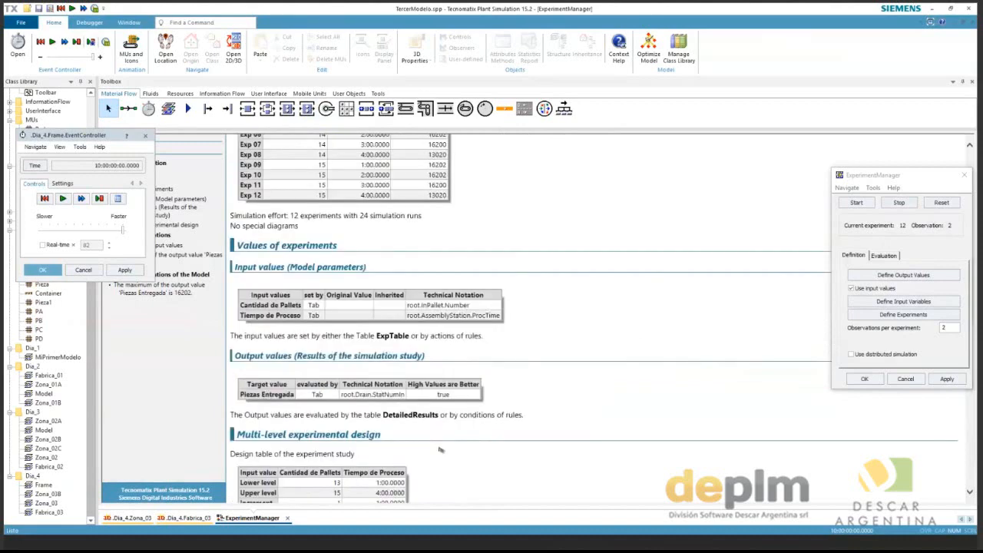
scroll(440, 450, "down", 15)
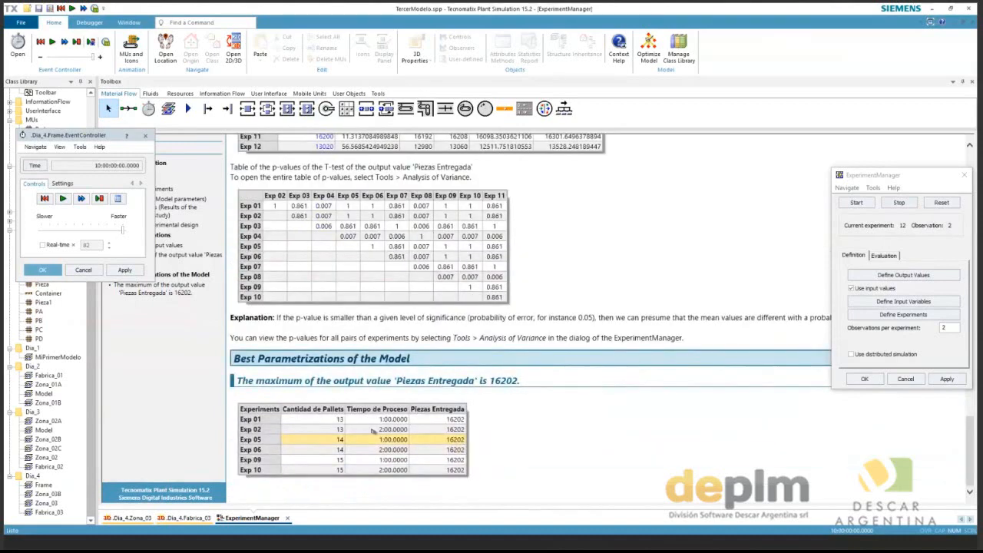
left_click(289, 518)
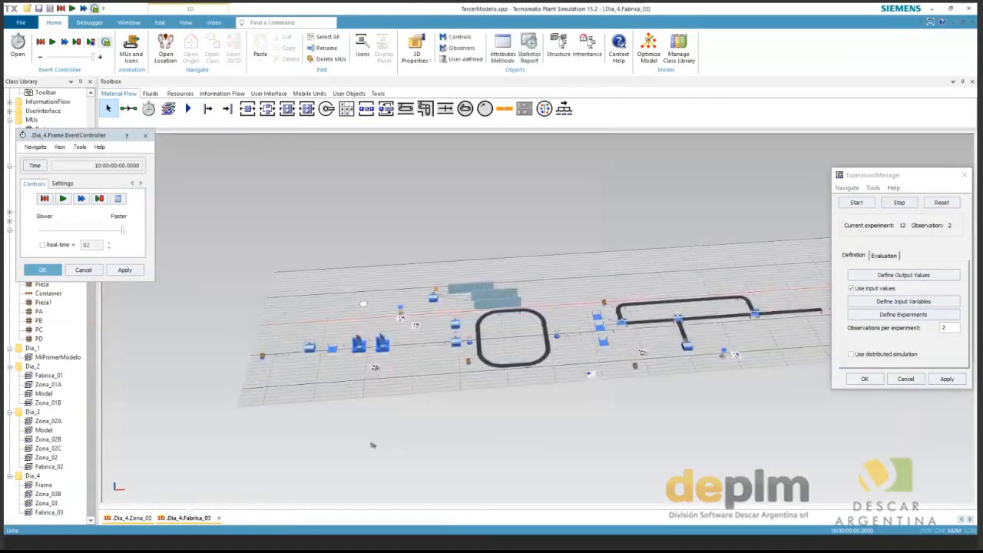
Compare the standalone Zona_03 frame, including its chart, with the Zona_03 instance placed in Fabrica_03.
left_click(141, 517)
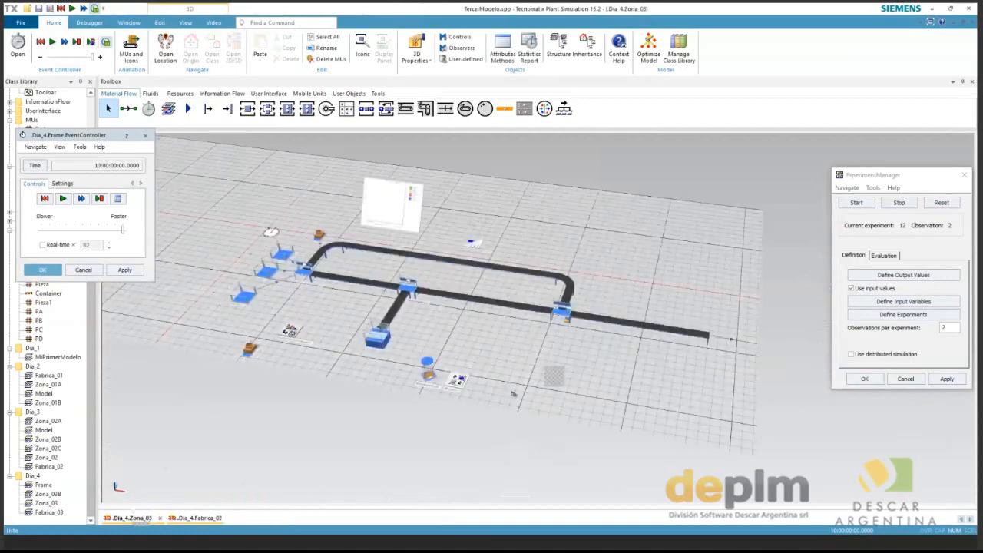
left_click(218, 514)
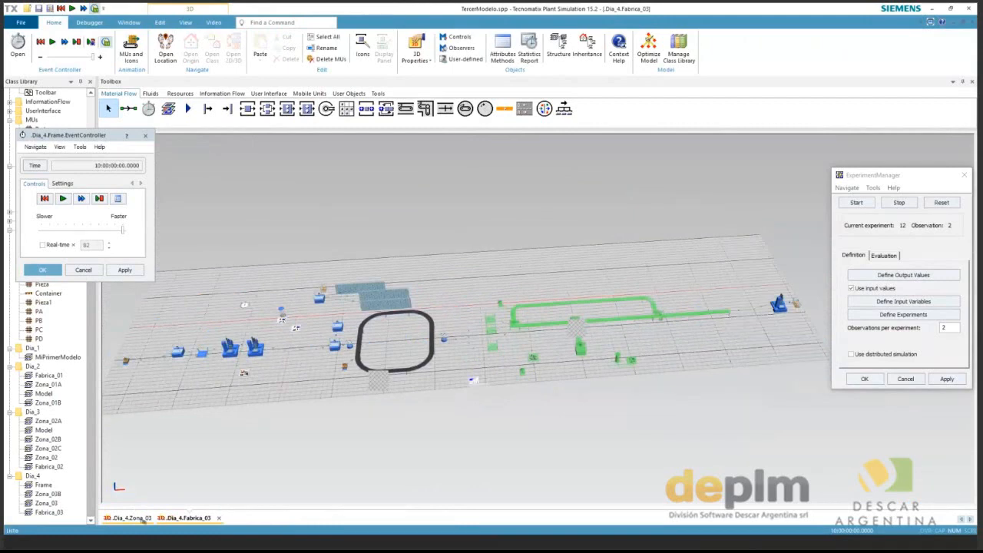
left_click(138, 518)
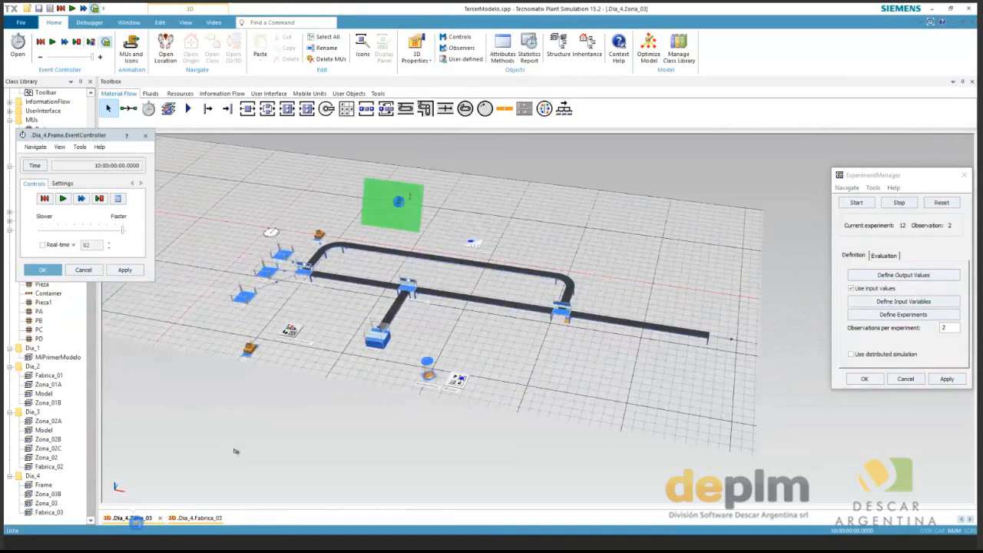
left_click(200, 519)
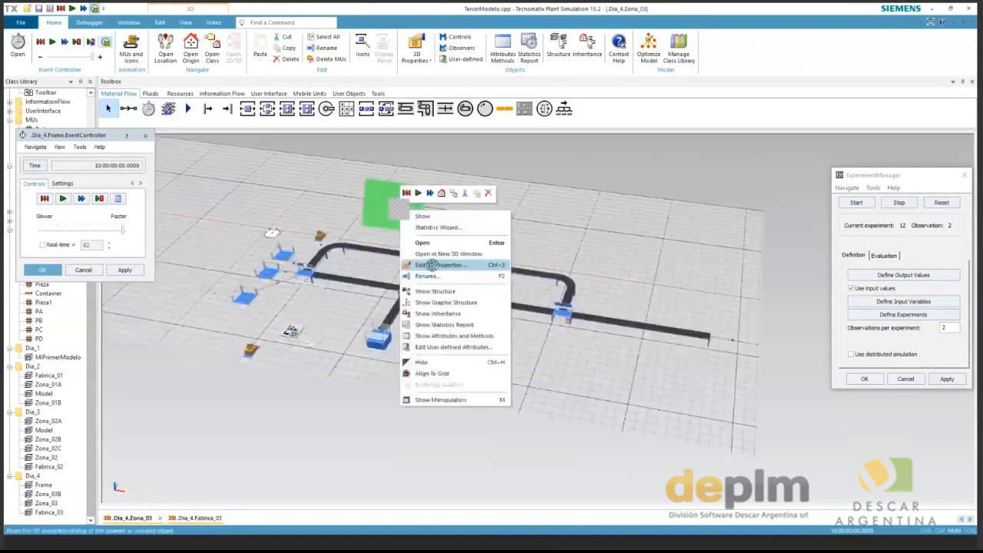
Clear the option excluding Zona_03's chart from the "Show content" display of its location.
left_click(441, 254)
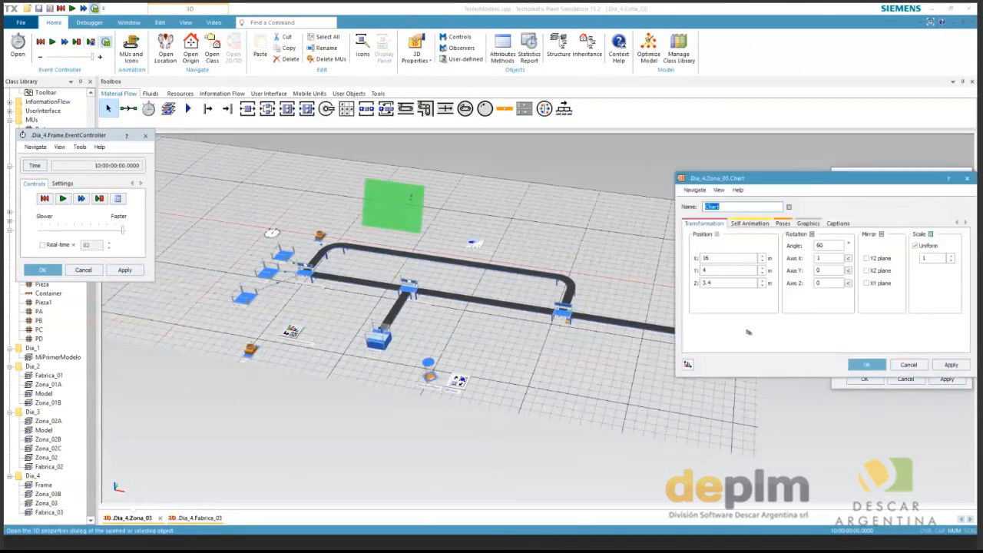
left_click(809, 224)
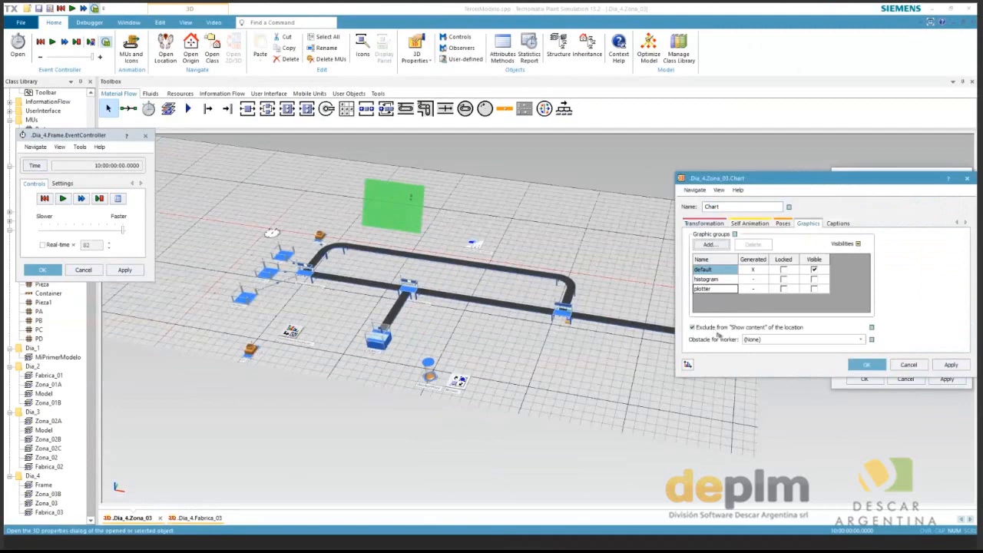
left_click(863, 367)
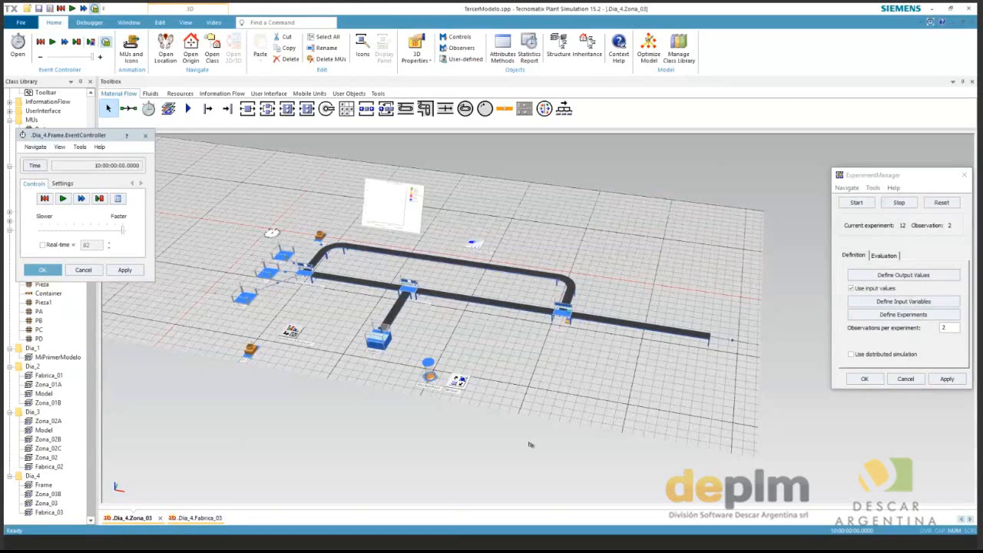
Exclude Zona_03's WorkerPool from the "Show content" display of its location and return to the Fabrica_03 frame.
scroll(451, 339, "up", 3)
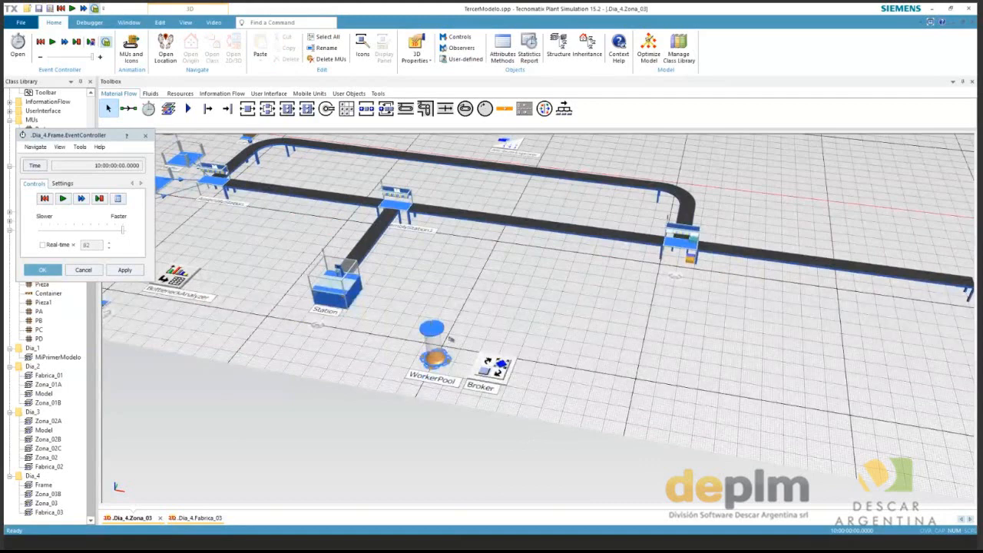
left_click(434, 338)
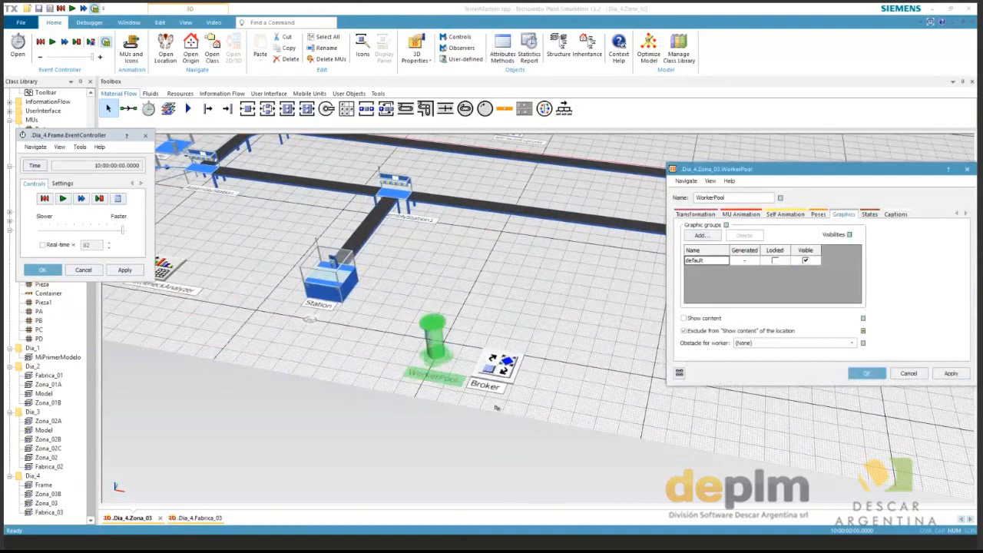
left_click(193, 519)
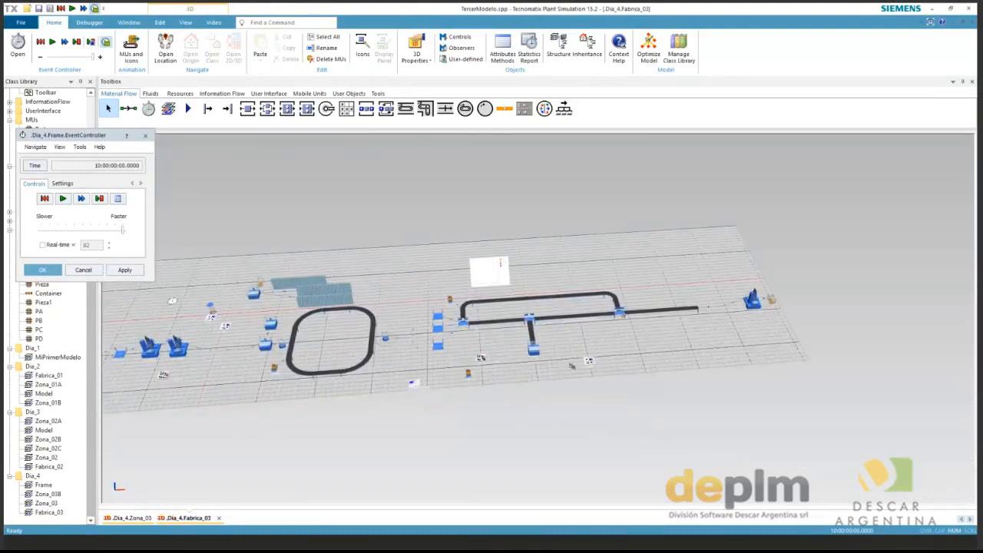
Add a non-internal graphic group named Fabrica to the graphic structure of Fabrica_03.
left_click_drag(506, 393, 614, 385)
right_click(502, 264)
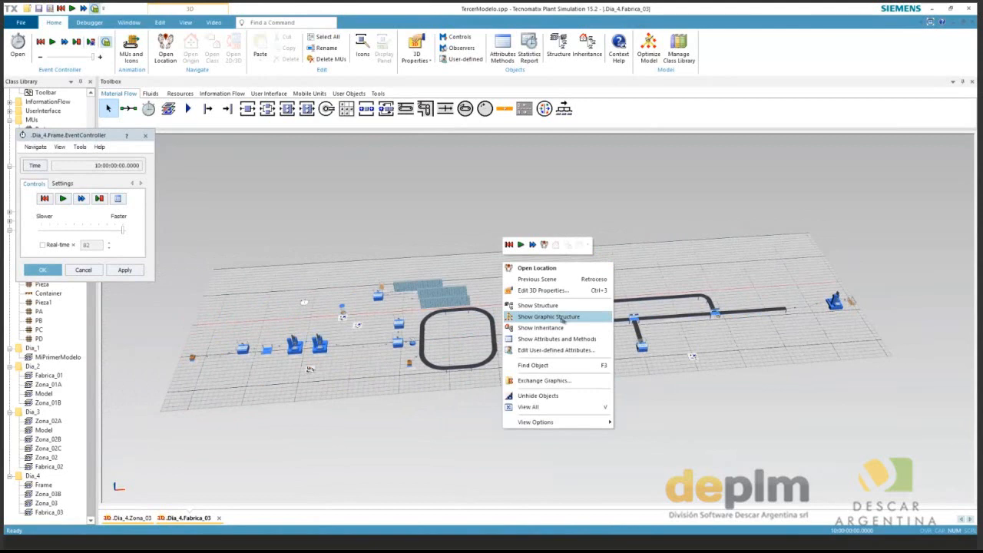
left_click(563, 317)
right_click(439, 193)
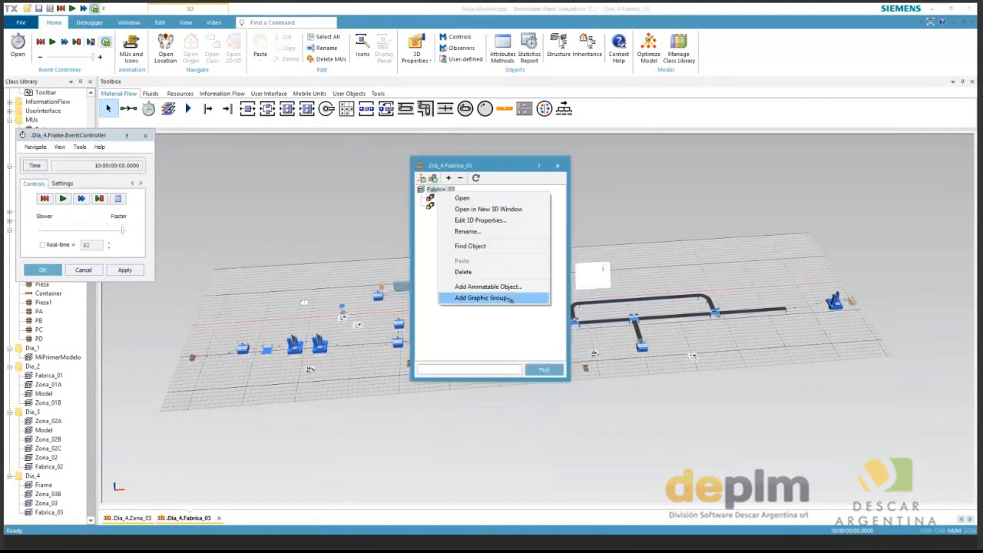
left_click(510, 298)
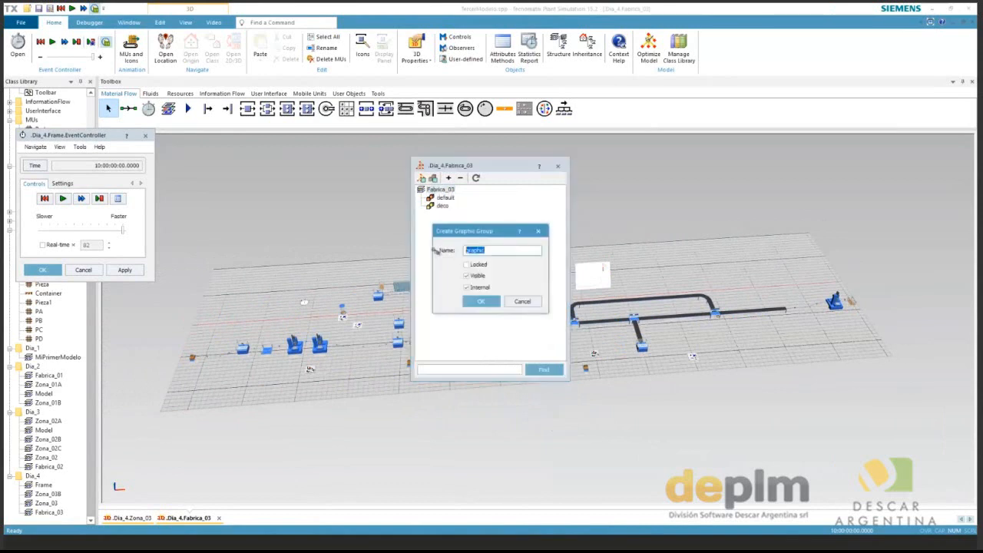
type("Fabrica")
left_click(466, 288)
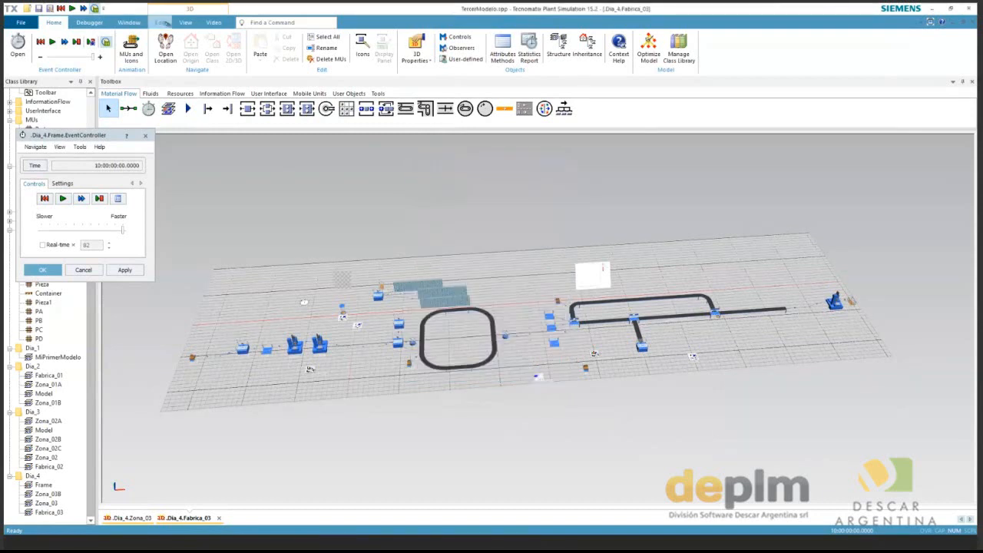
Import the Building JT graphic into Fabrica_03, assigning it to the Fabrica (external) group with positioning as shown in the view.
left_click(162, 23)
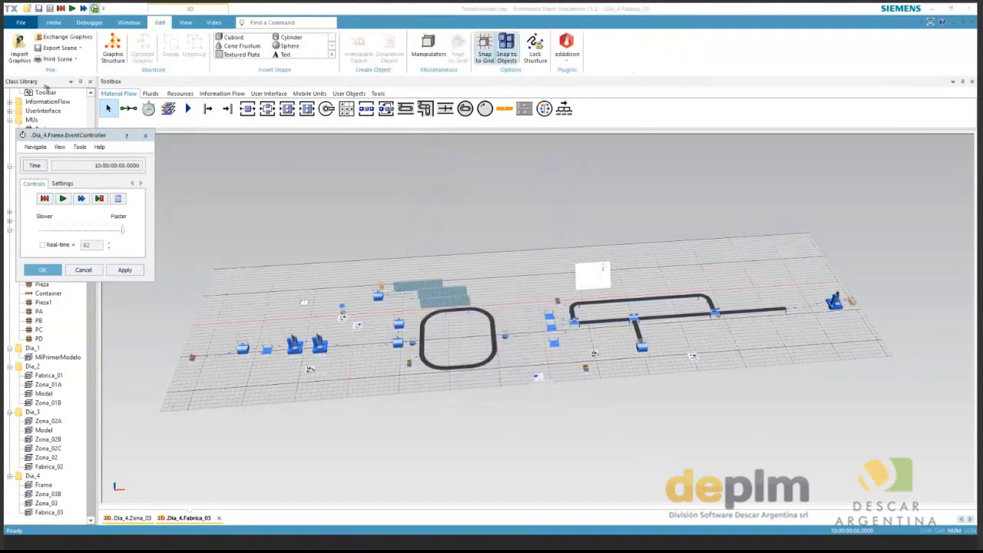
left_click(708, 416)
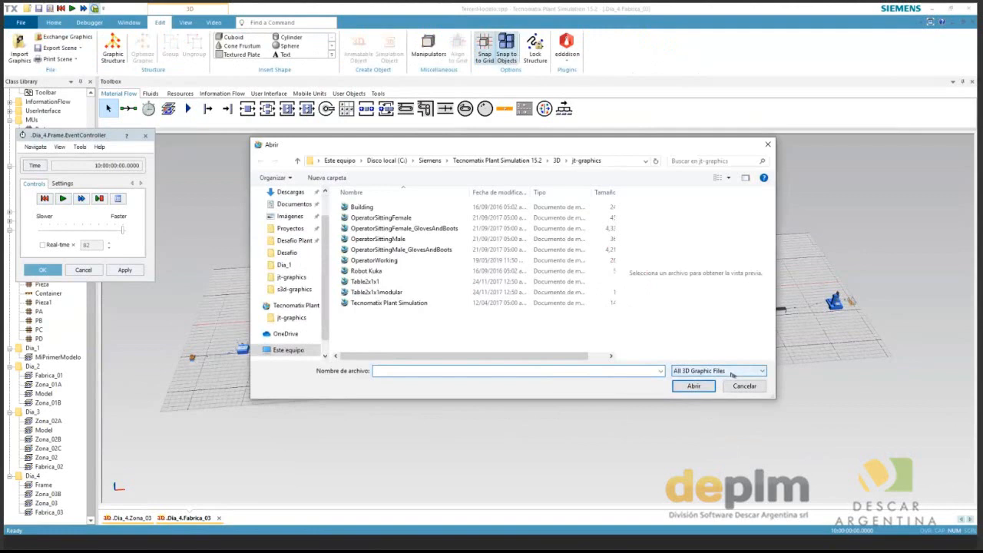
left_click(732, 373)
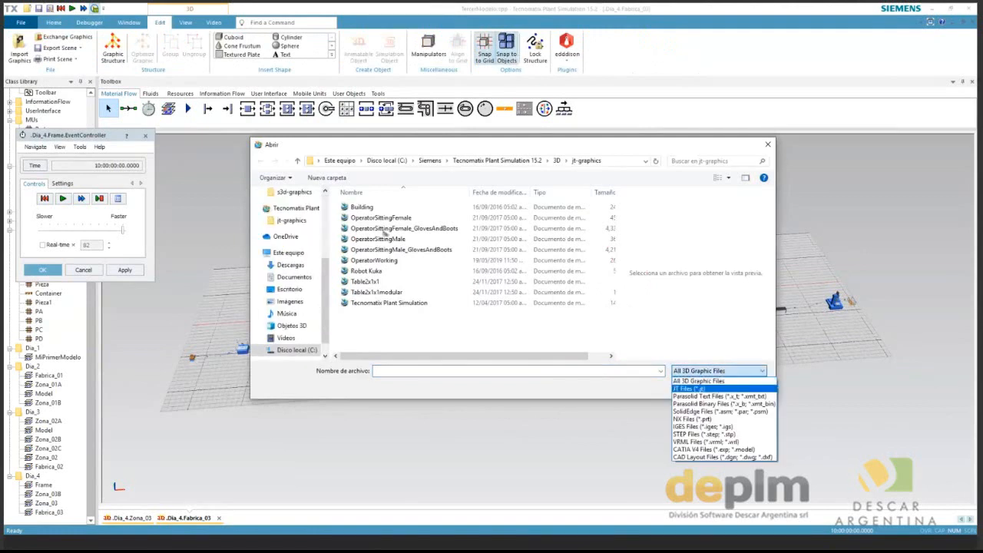
left_click(361, 208)
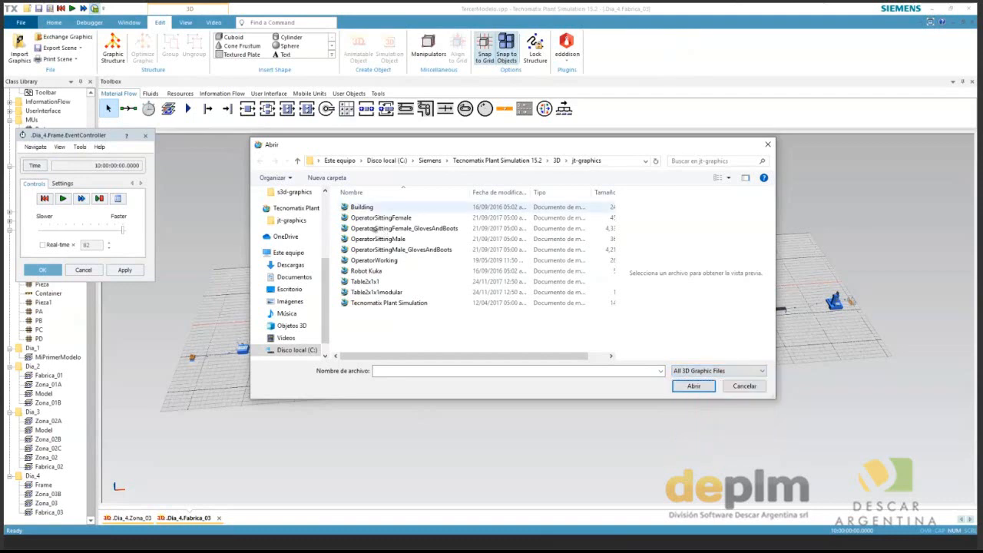
left_click(361, 208)
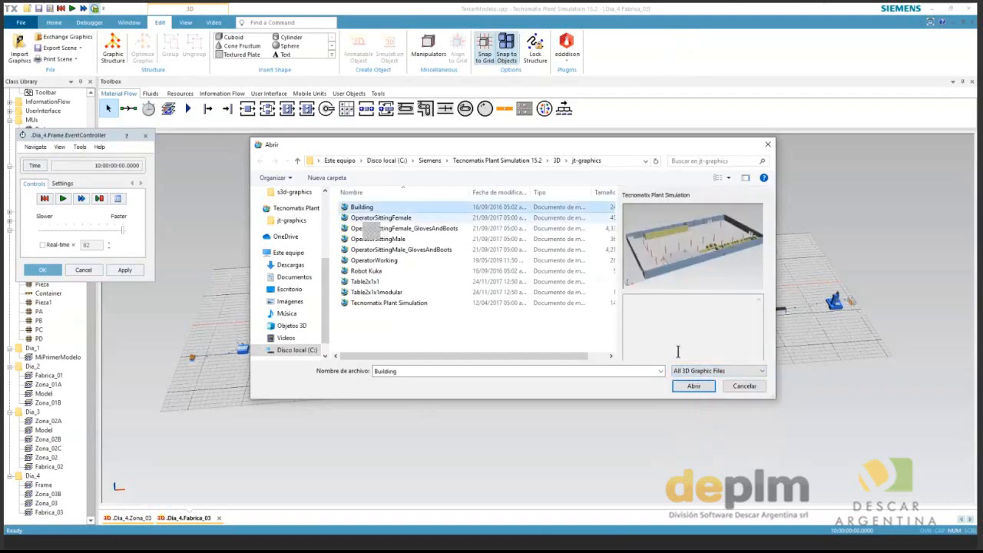
left_click(700, 389)
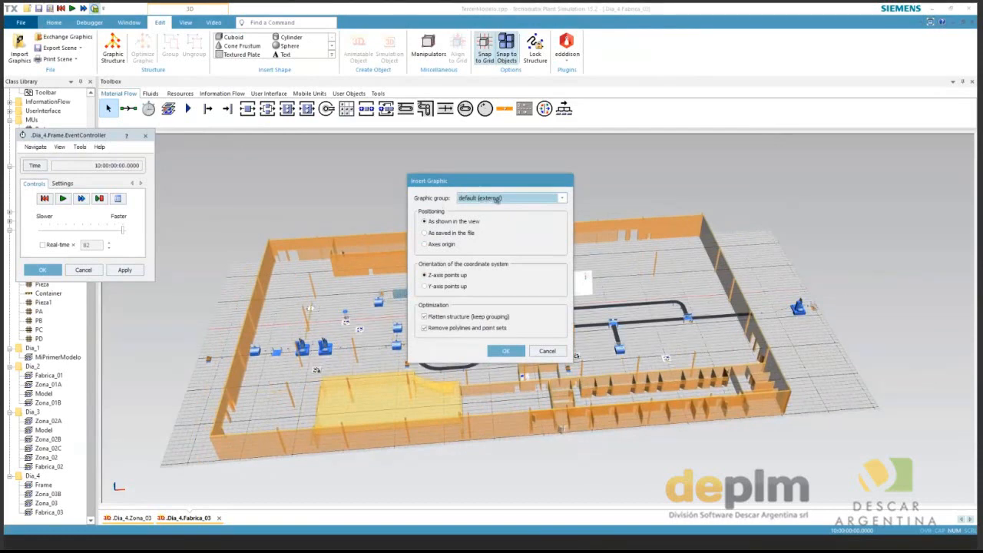
left_click(497, 199)
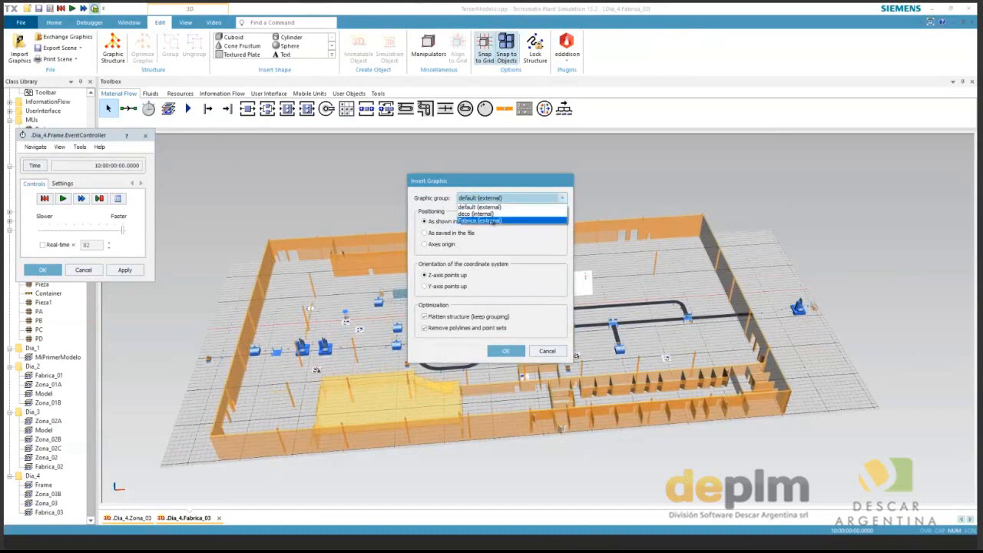
left_click(490, 221)
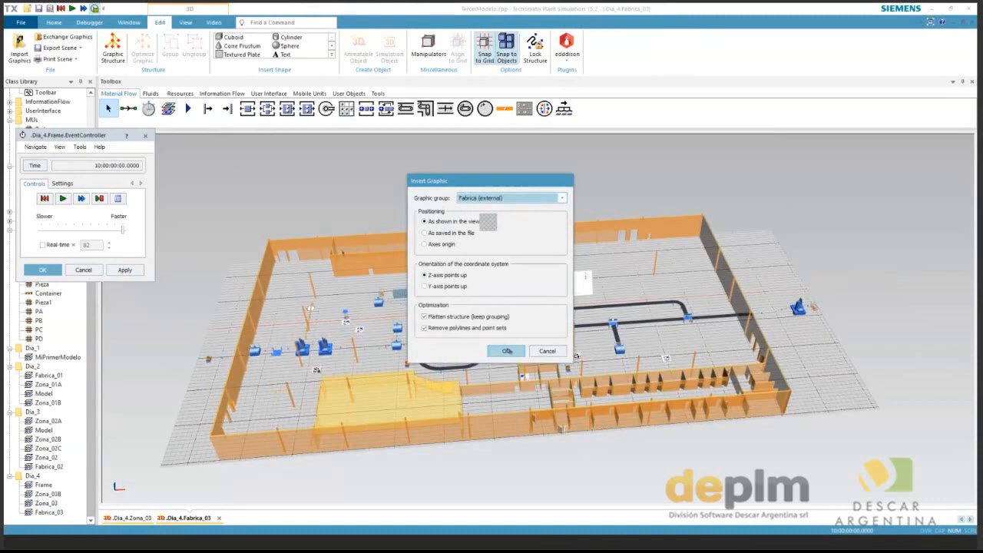
left_click(509, 350)
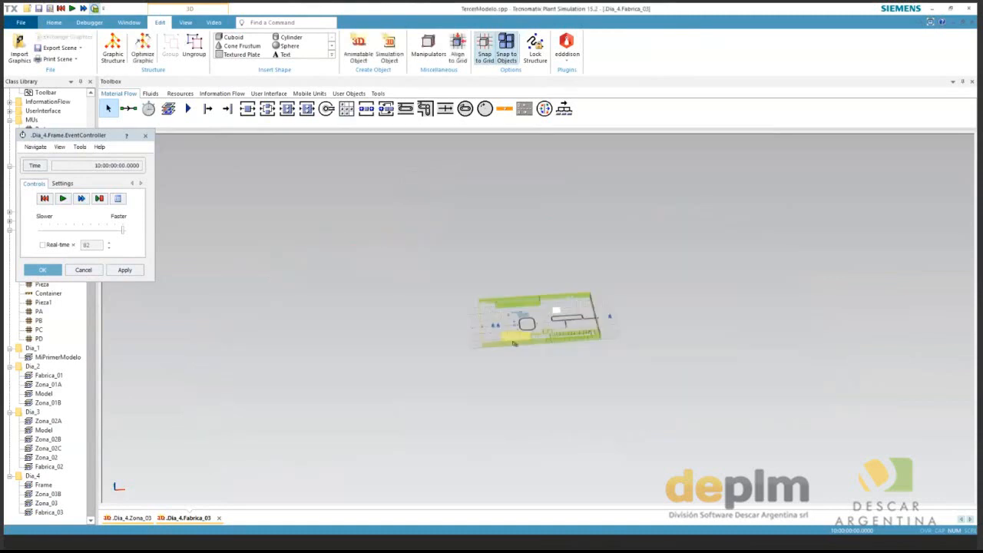
Reposition the source and first stations, the Zona_03 line and the final robot so they fit within the building walls.
left_click(516, 342)
scroll(539, 319, "up", 3)
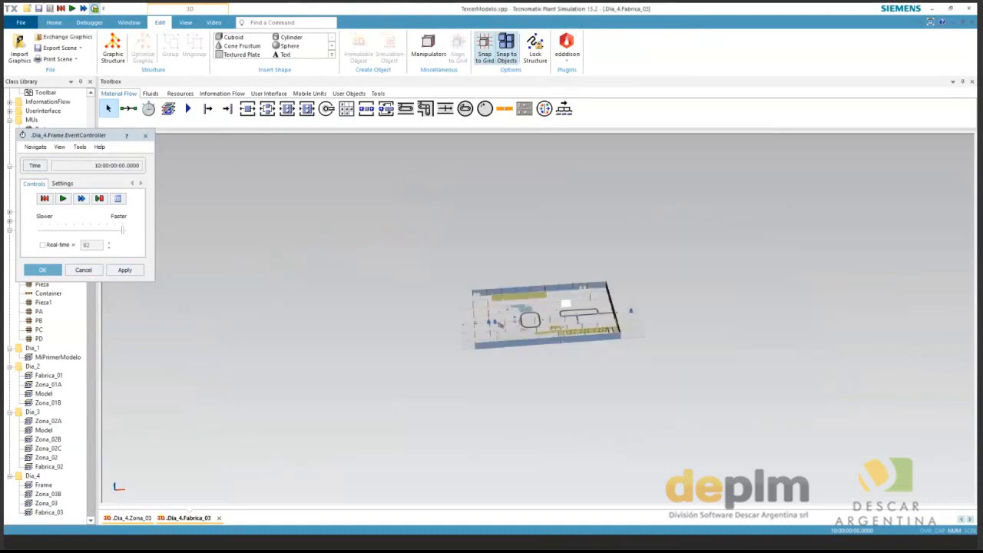
scroll(539, 320, "up", 2)
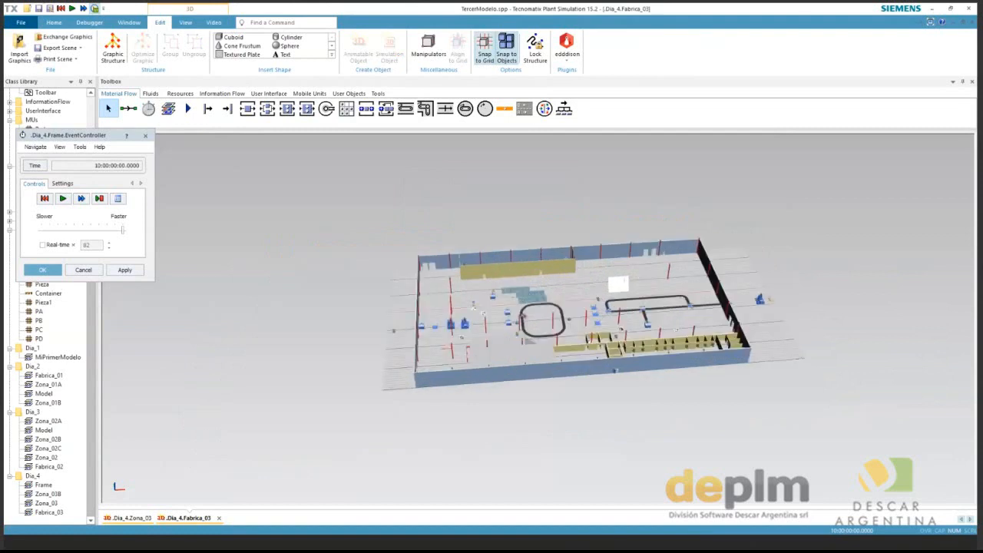
scroll(524, 328, "up", 2)
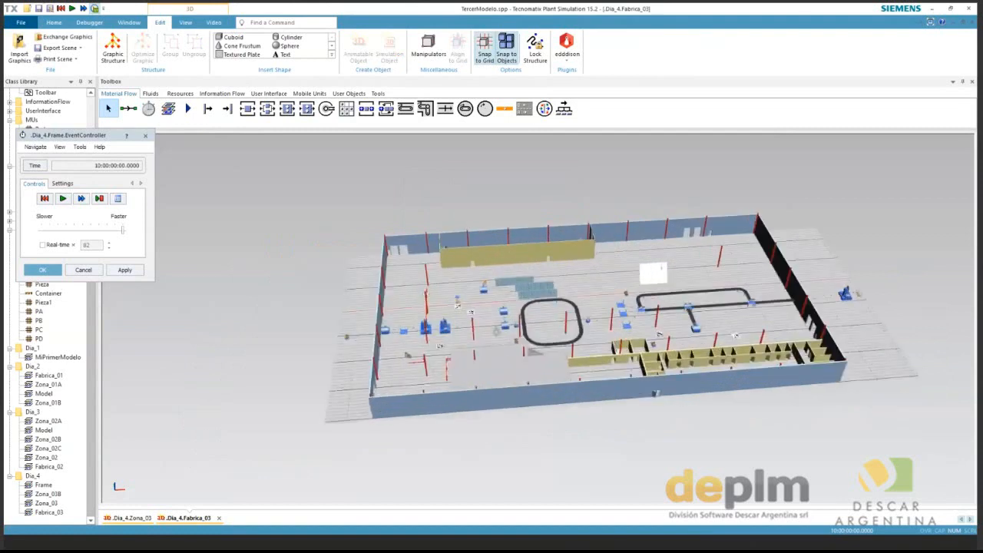
left_click_drag(384, 332, 388, 344)
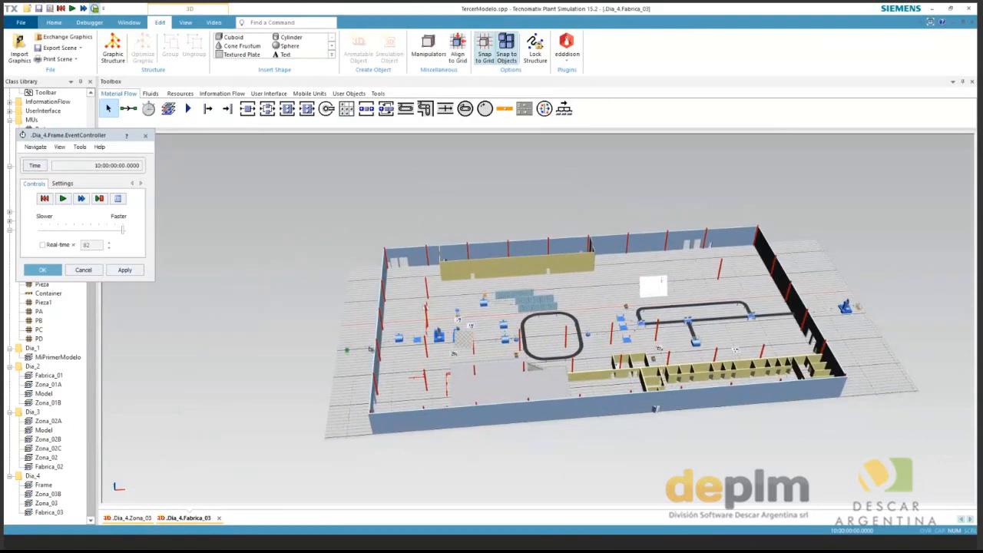
scroll(371, 350, "up", 3)
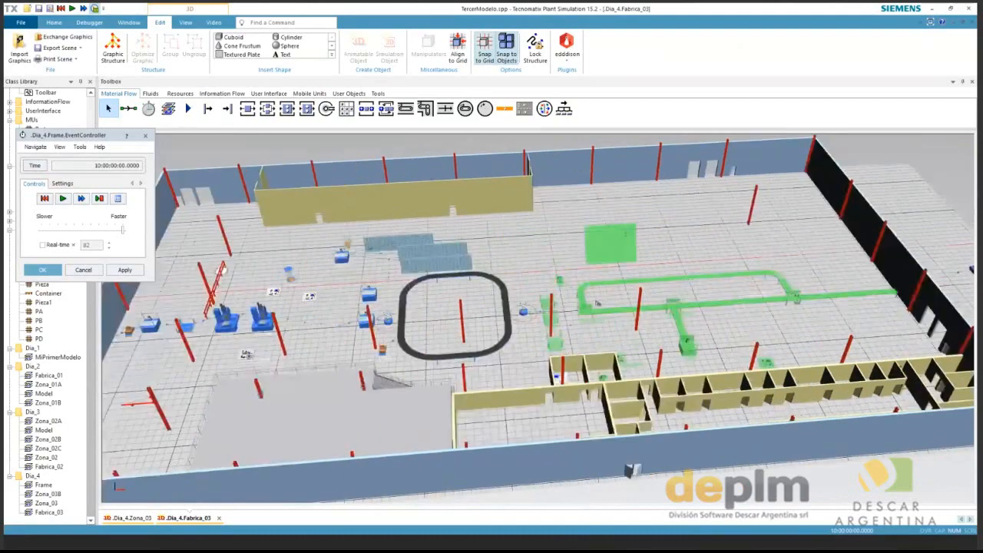
left_click_drag(598, 304, 598, 303)
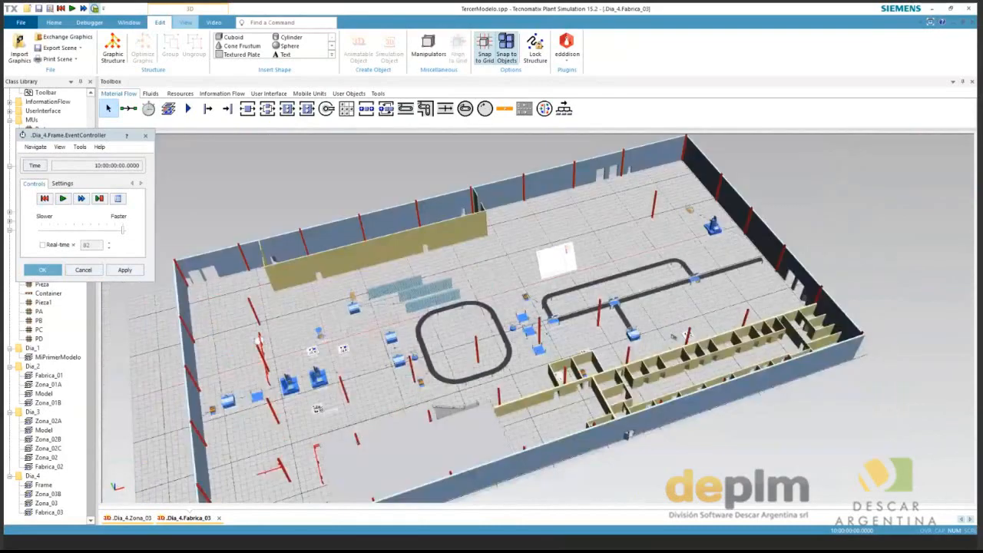
Check the Fabrica group in the graphic structure, and hide the external graphics before showing them again.
left_click(185, 23)
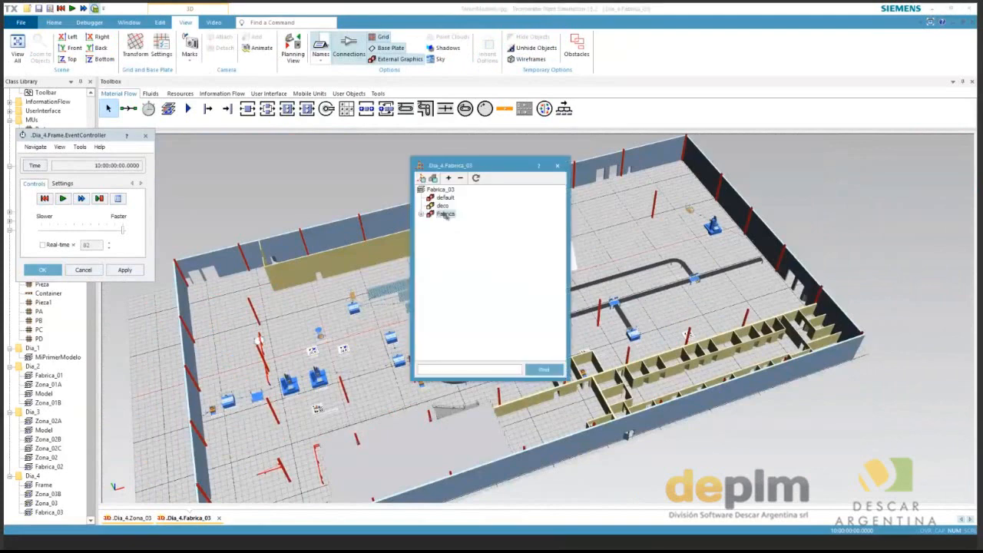
left_click(447, 214)
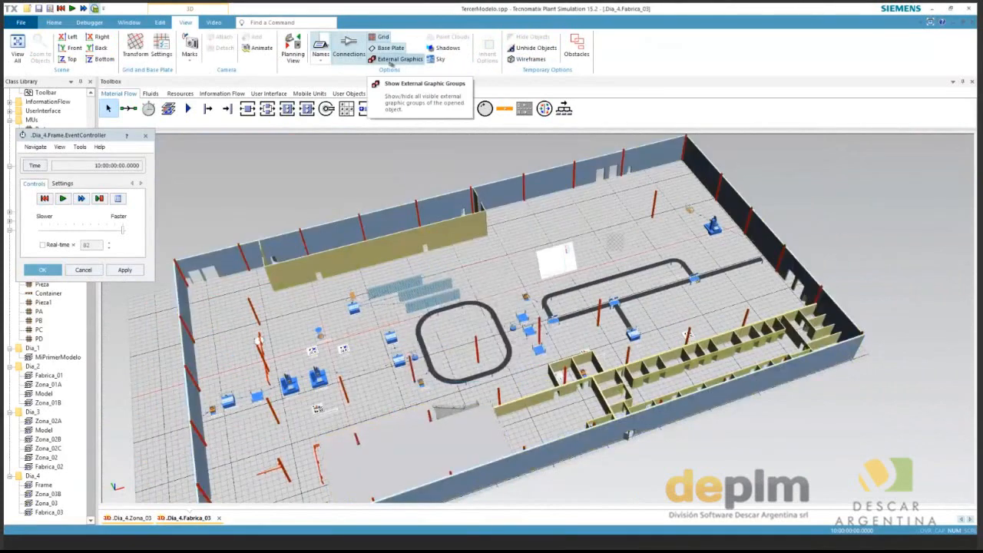
left_click(391, 62)
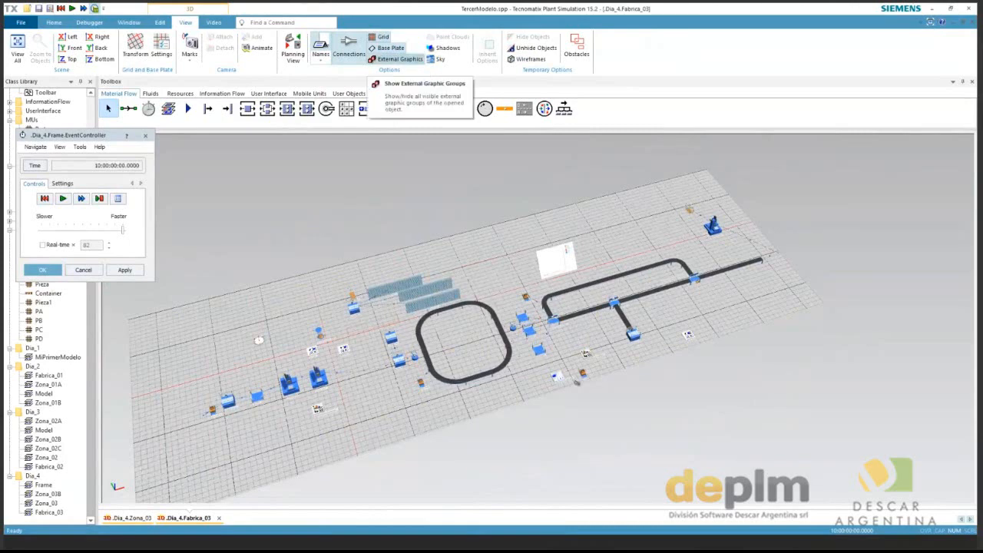
left_click(392, 59)
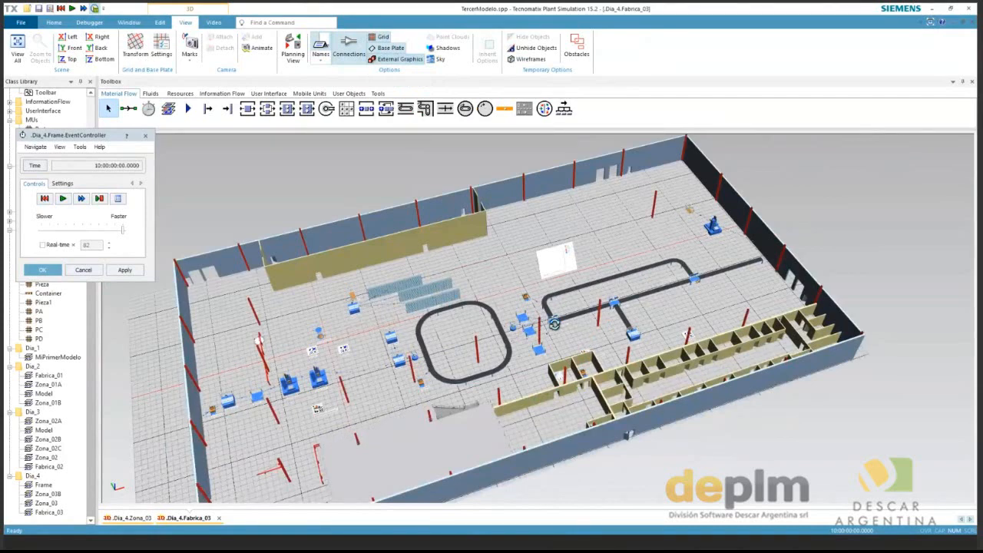
Turn on shadows in the Fabrica_03 scene and inspect the factory from several angles.
left_click_drag(555, 324, 617, 310)
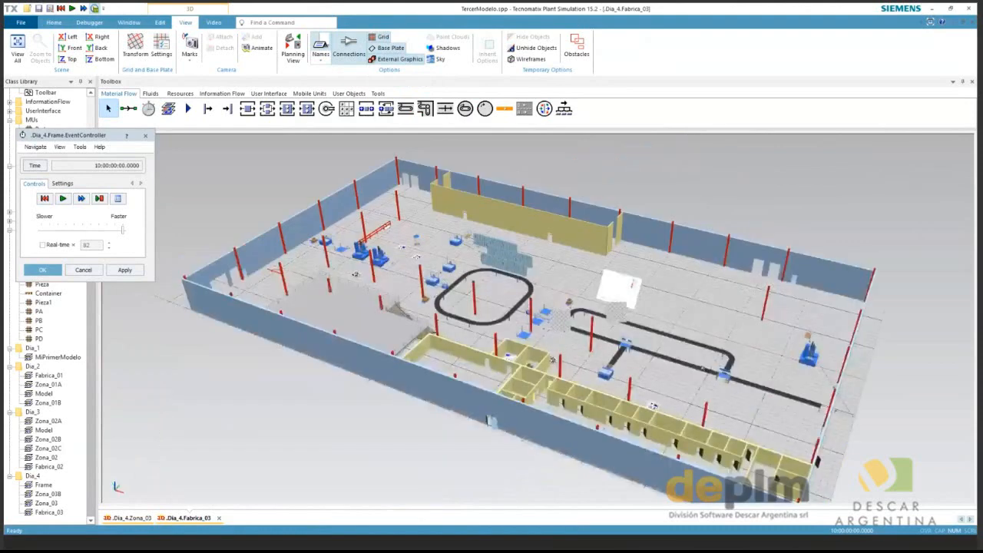
left_click_drag(703, 368, 728, 355)
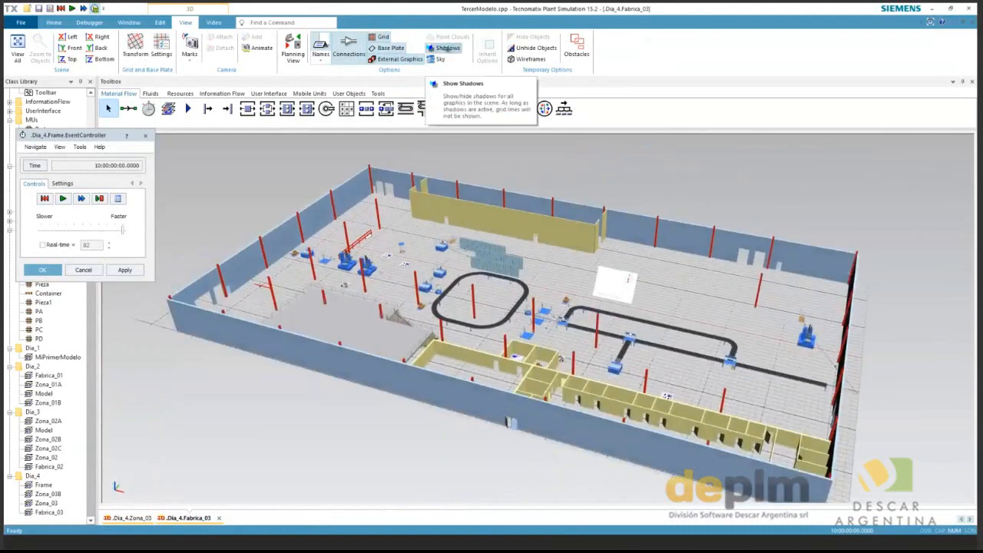
left_click(447, 49)
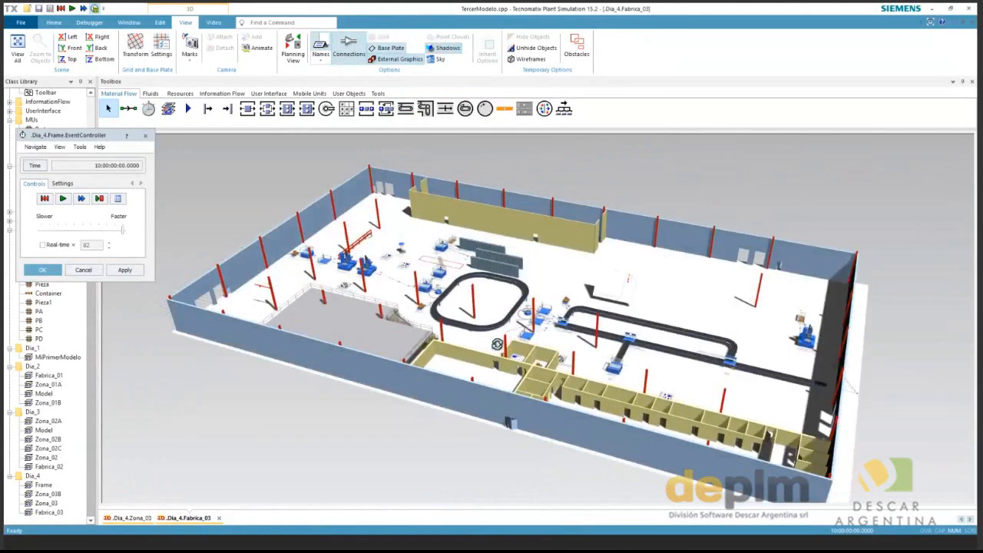
left_click_drag(498, 344, 565, 324)
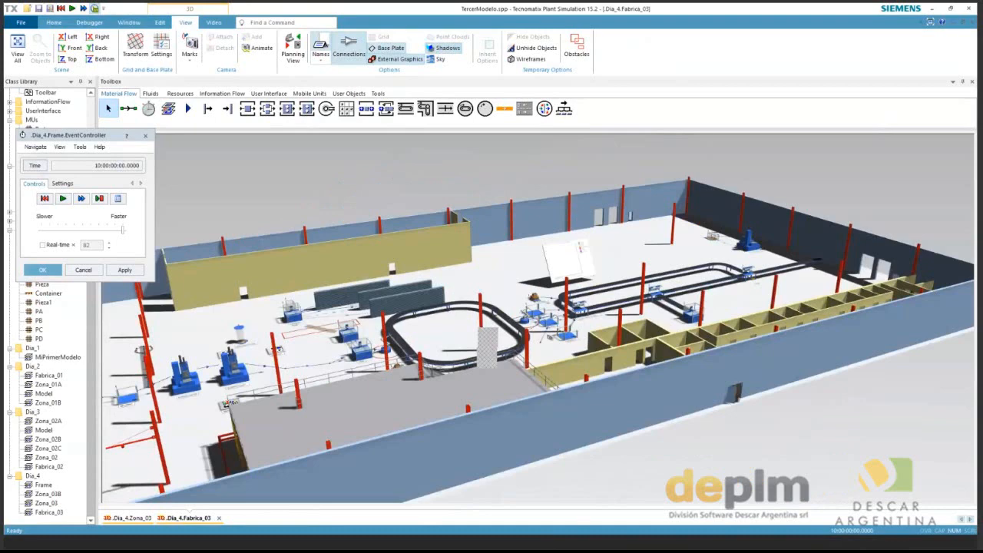
scroll(432, 367, "up", 10)
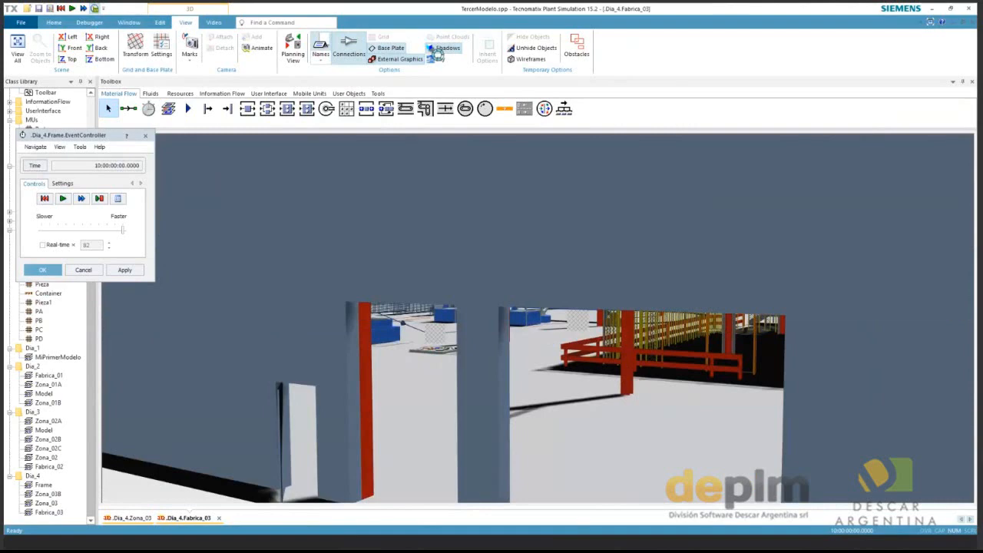
scroll(480, 194, "down", 10)
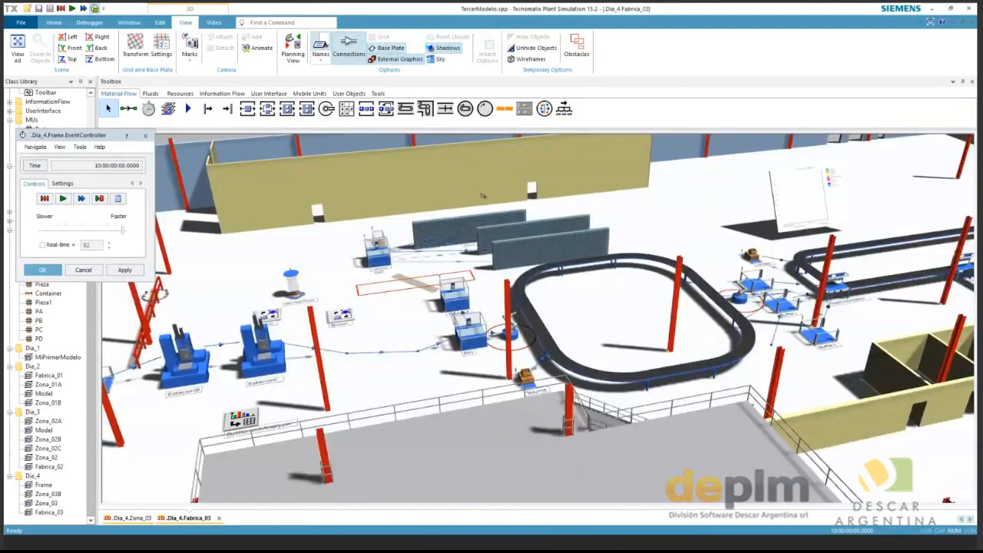
Reset the Dia_4 Frame simulation and close its EventController after viewing the factory model.
scroll(482, 195, "down", 3)
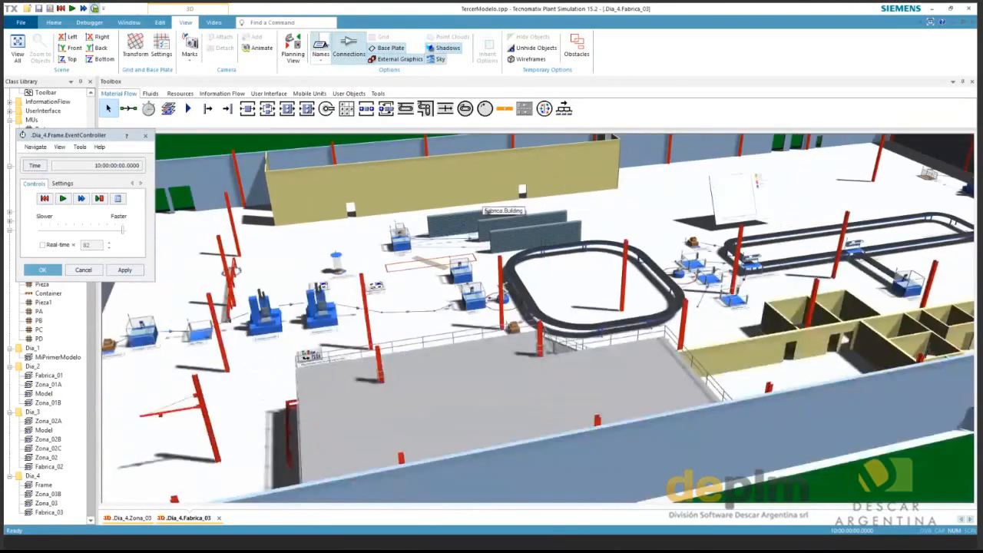
scroll(483, 206, "down", 3)
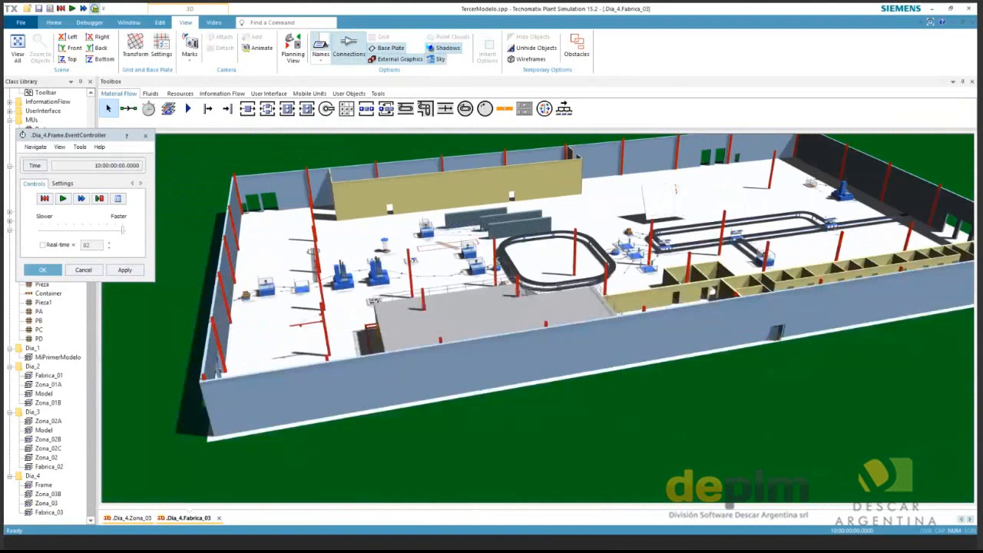
scroll(482, 225, "down", 1)
mouse_move(482, 227)
left_mouse_down()
mouse_move(501, 234)
mouse_move(475, 244)
left_mouse_up()
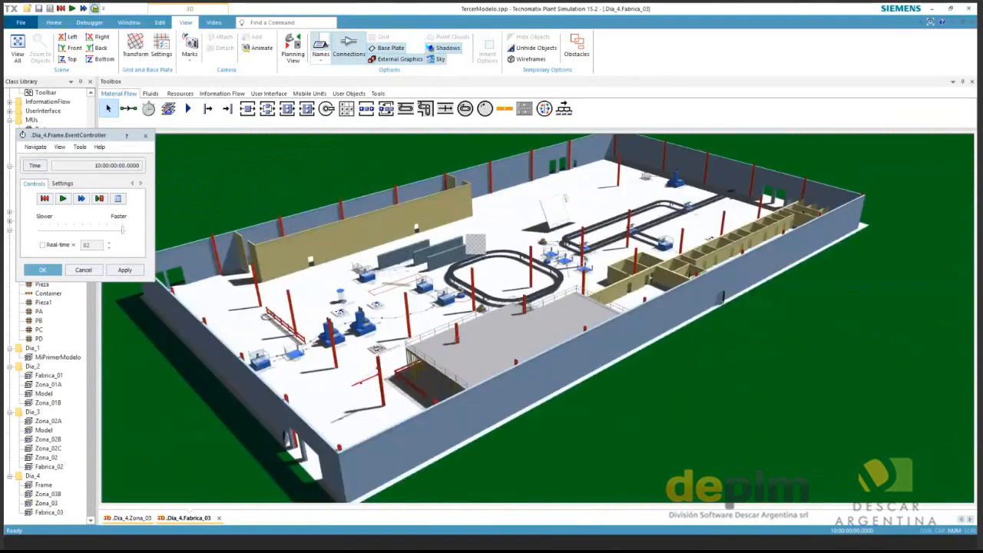
scroll(538, 246, "up", 5)
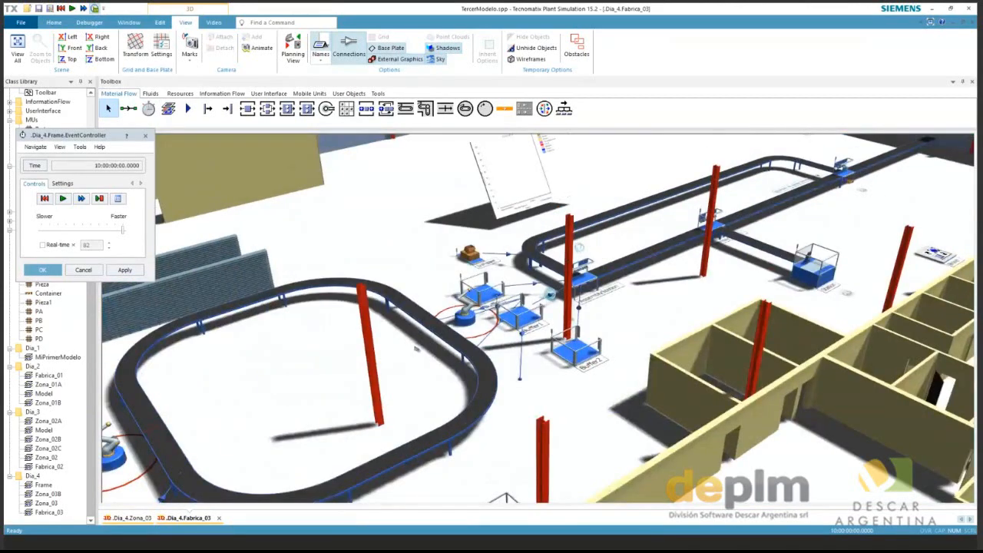
scroll(417, 349, "down", 5)
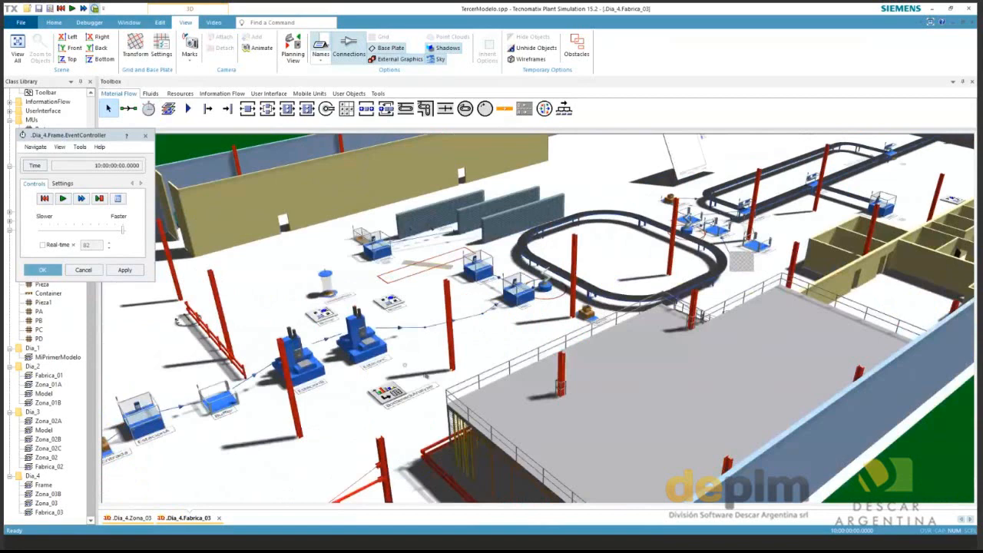
scroll(426, 376, "down", 2)
left_click(45, 199)
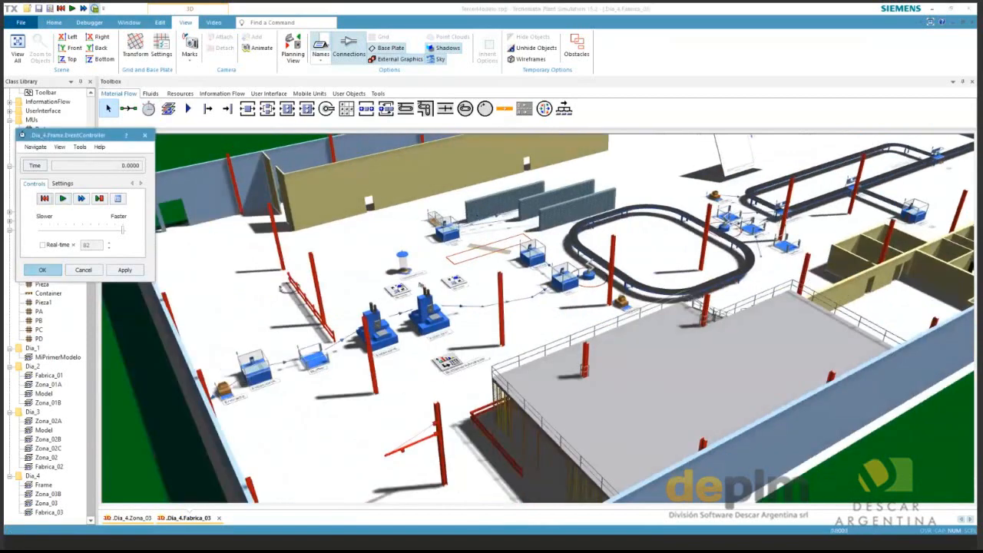
left_click(43, 270)
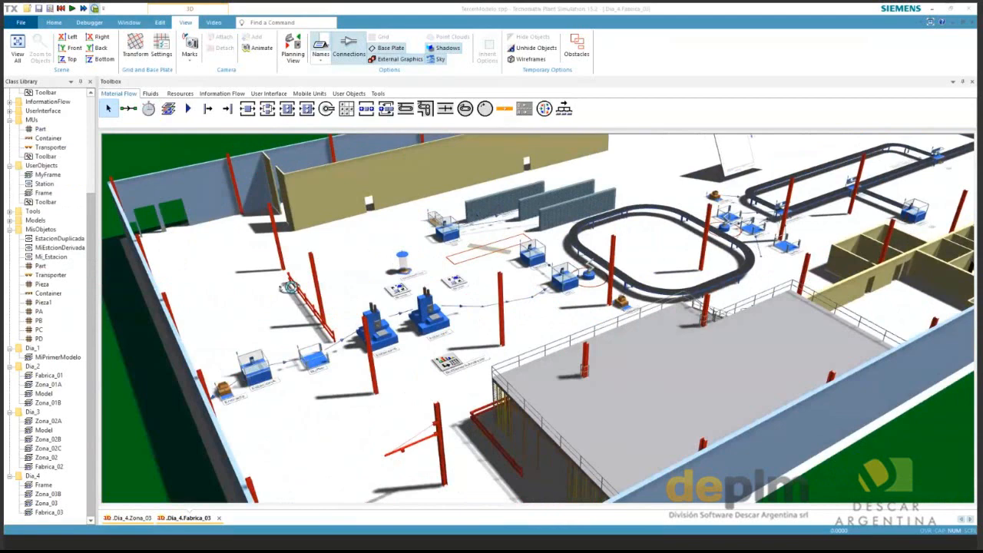
Run the Fabrica_03 simulation from its own EventController, watch the material flow inside the building, and reset it.
double_click(288, 288)
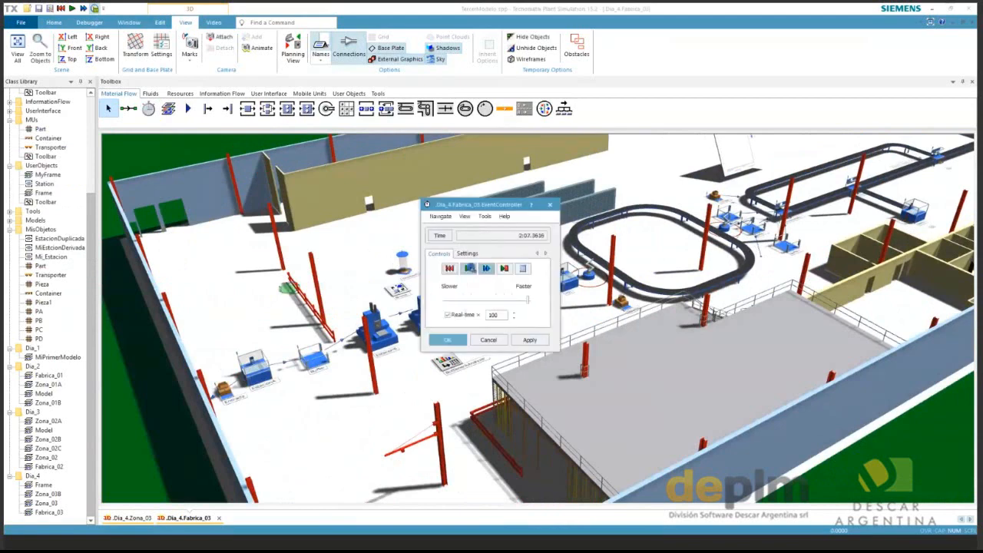
left_click(469, 268)
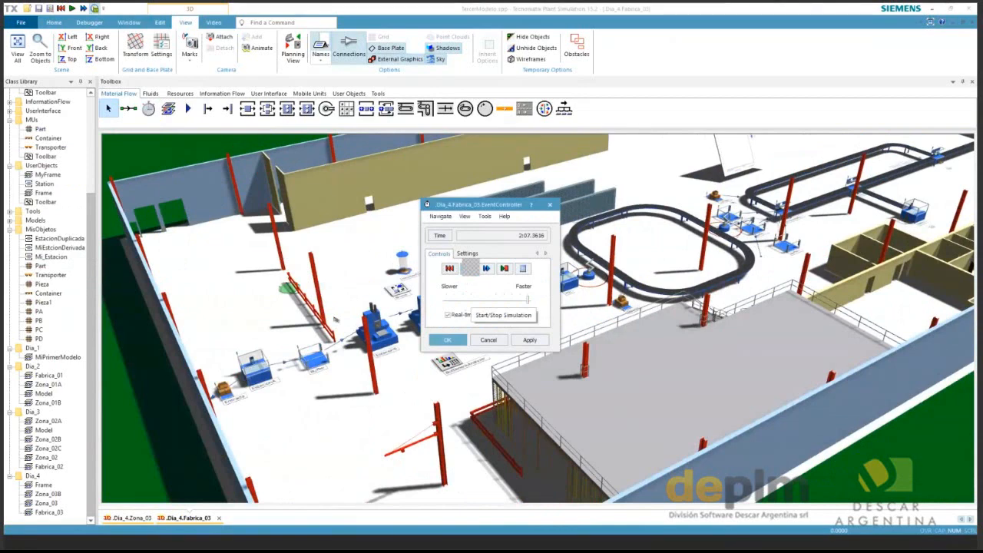
left_click(486, 268)
scroll(312, 370, "up", 3)
scroll(312, 370, "up", 2)
left_click_drag(312, 371, 316, 397)
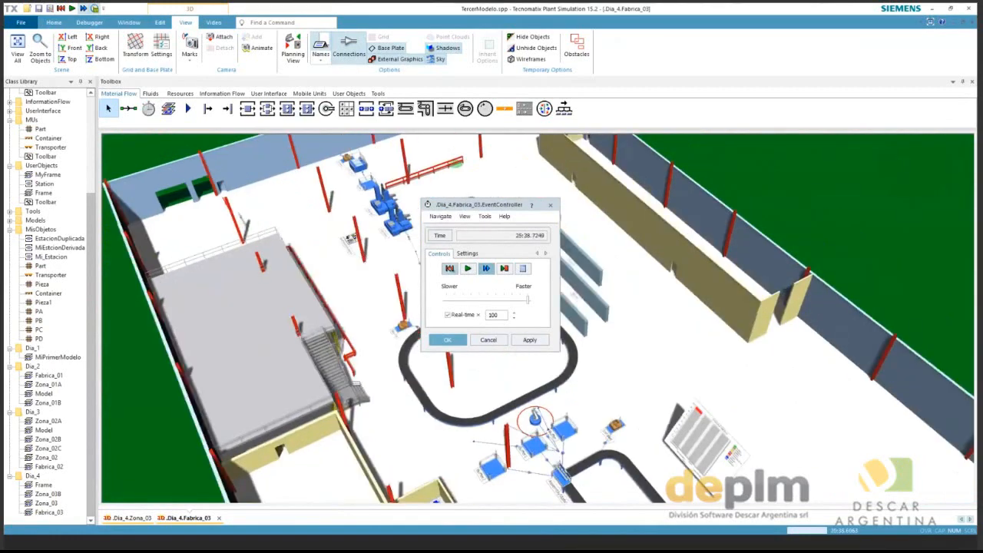
left_click(450, 268)
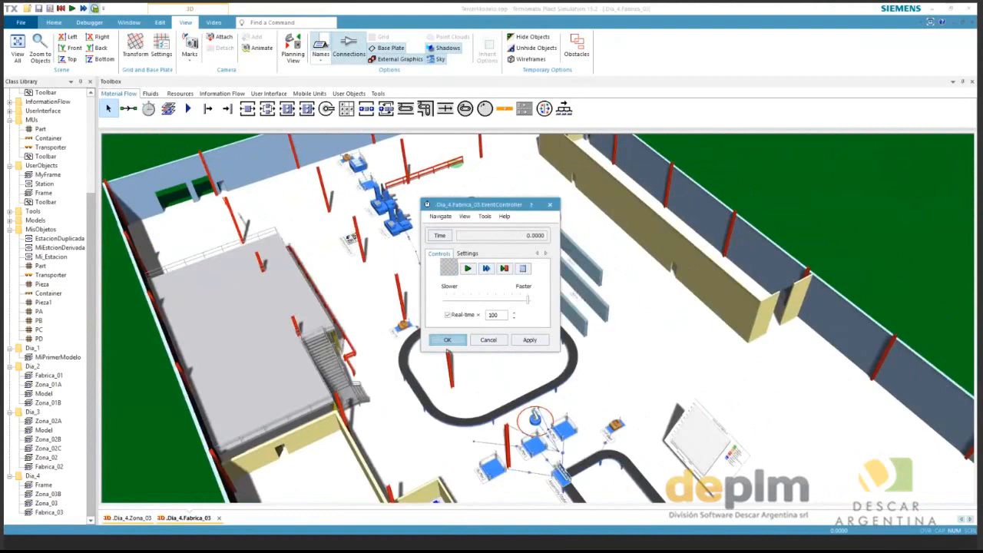
left_click(448, 340)
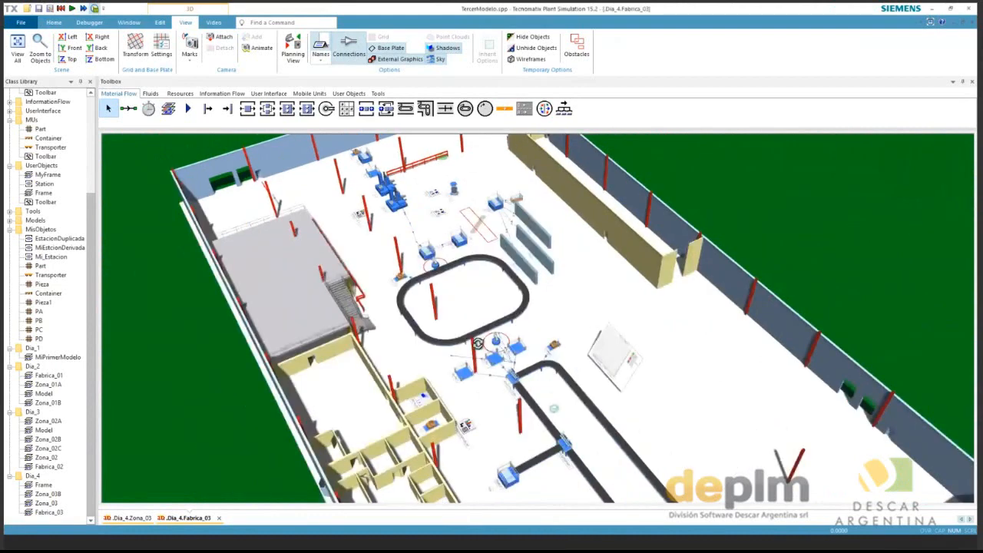
Examine the complete Fabrica_03 layout inside the building from overhead and from opposite sides.
left_click_drag(478, 343, 510, 286)
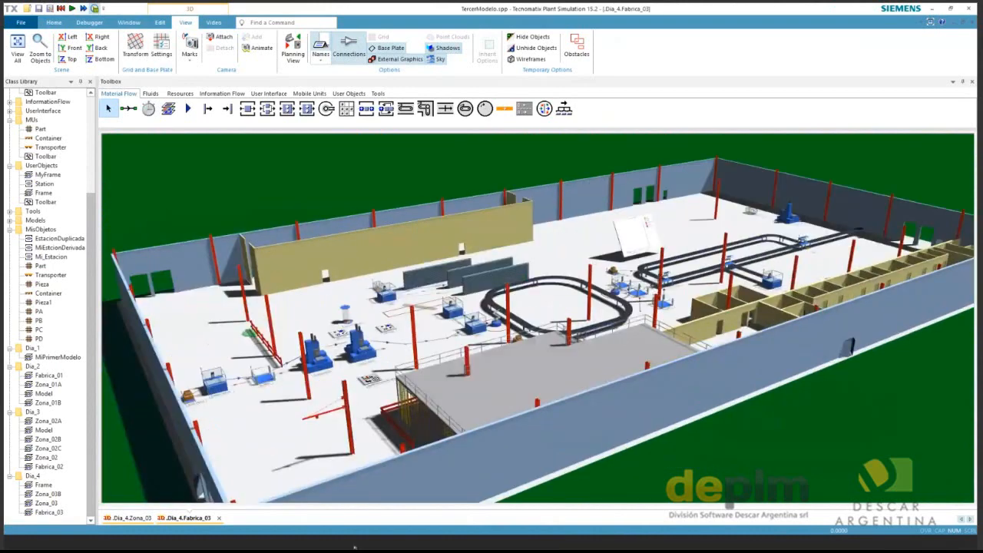
scroll(599, 328, "down", 1)
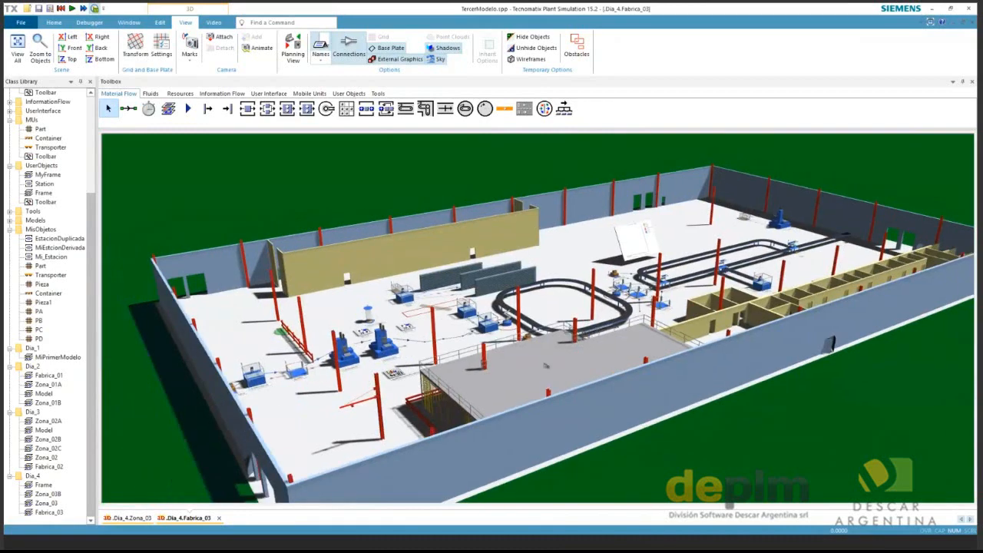
left_click_drag(546, 366, 183, 254)
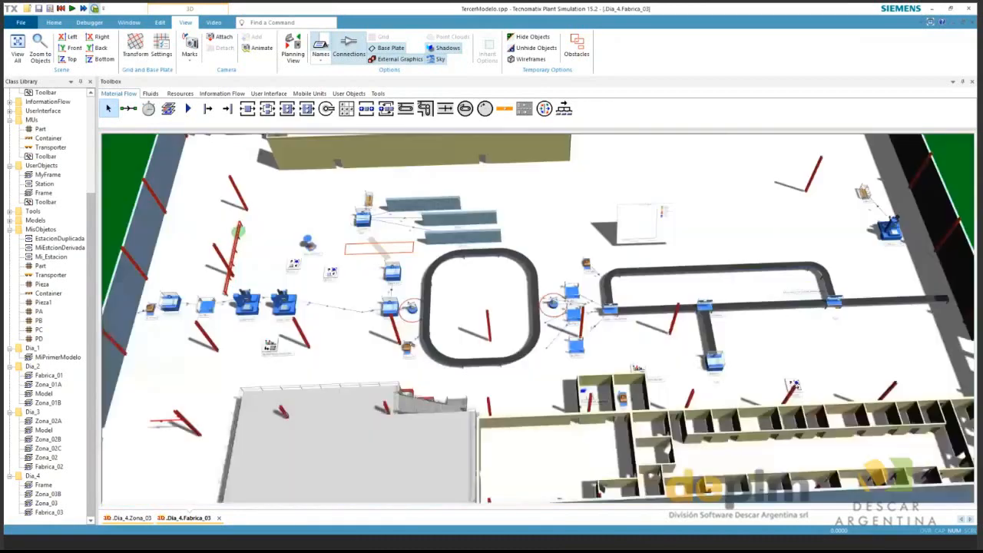
scroll(182, 255, "down", 1)
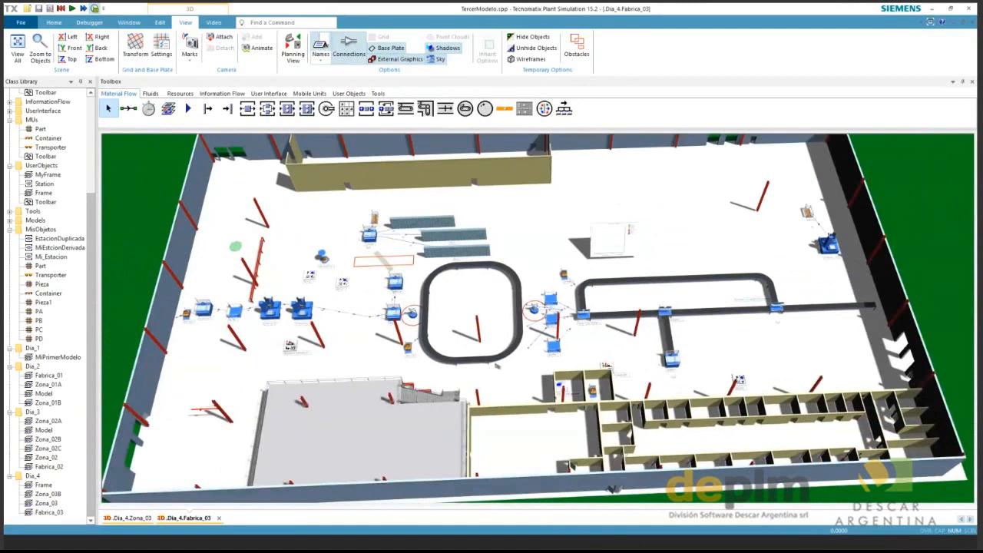
scroll(497, 366, "down", 2)
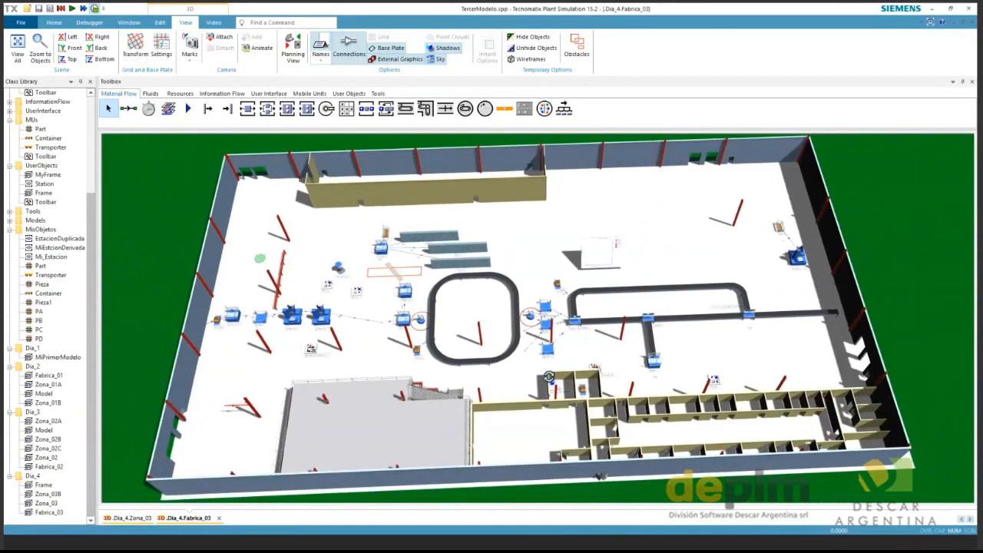
left_click_drag(549, 376, 517, 333)
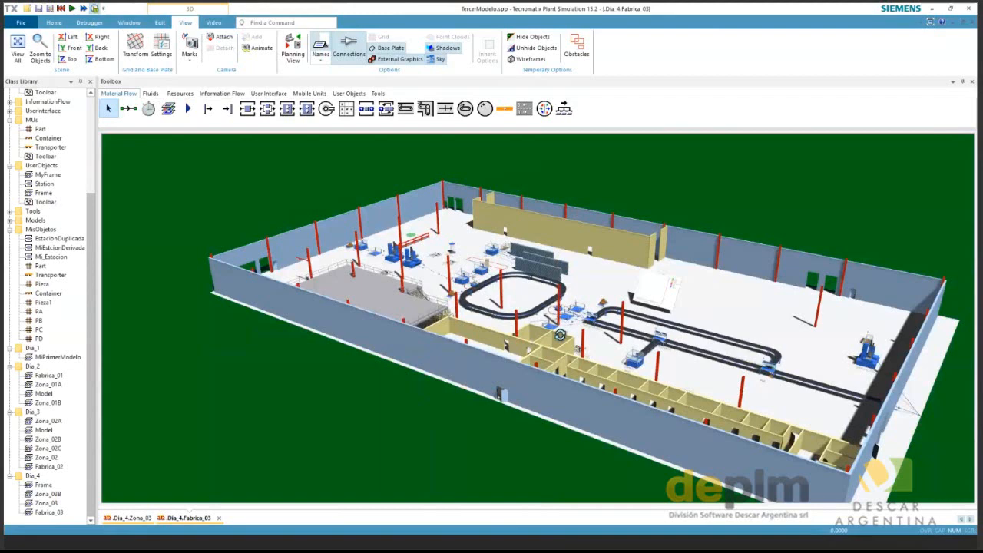
Open the Zona_03 frame and review the basic objects and libraries available in Manage Class Library.
double_click(571, 302)
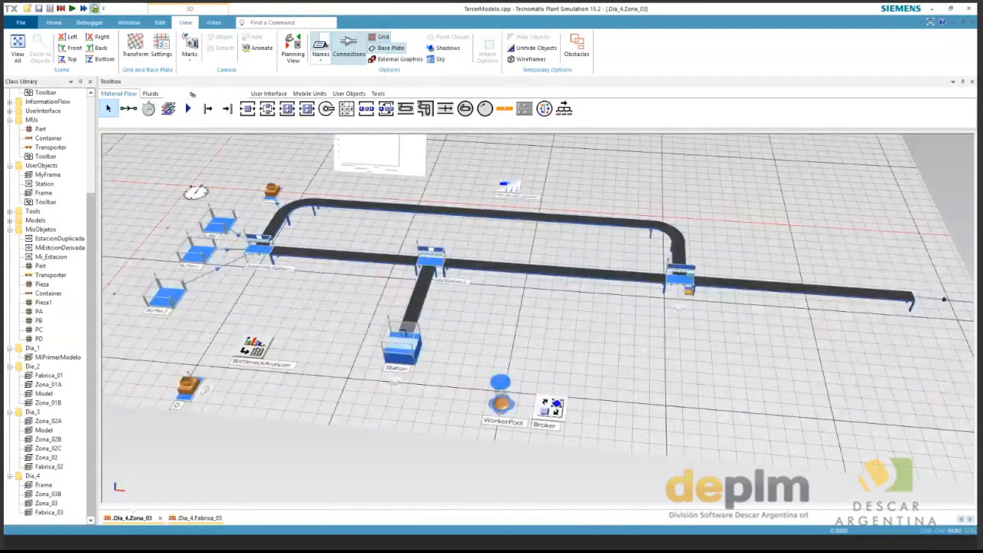
left_click(192, 93)
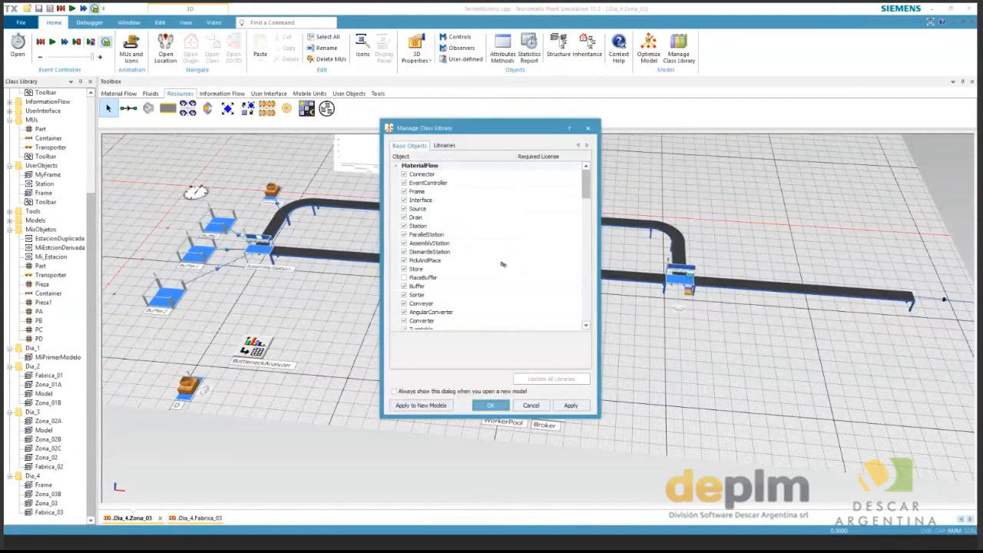
left_click(444, 145)
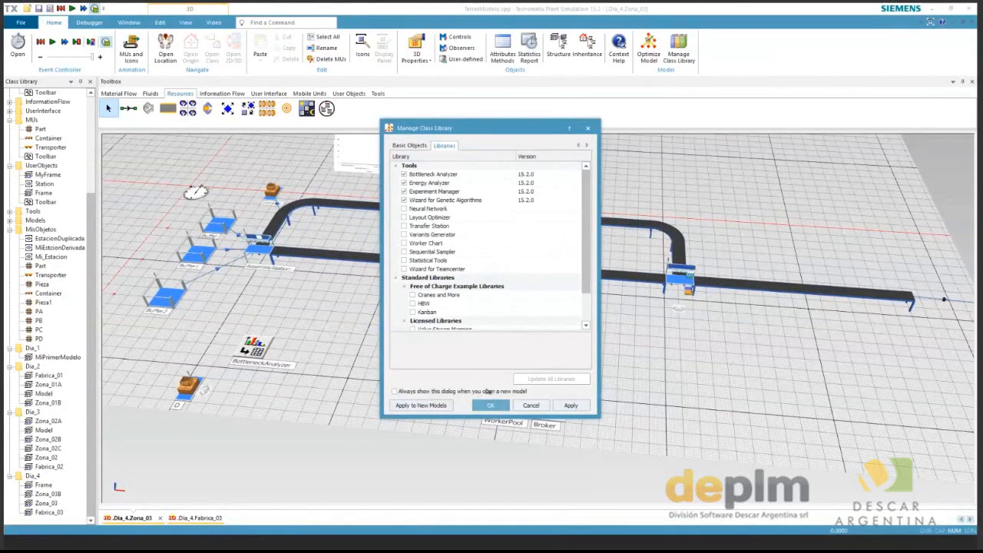
left_click(490, 405)
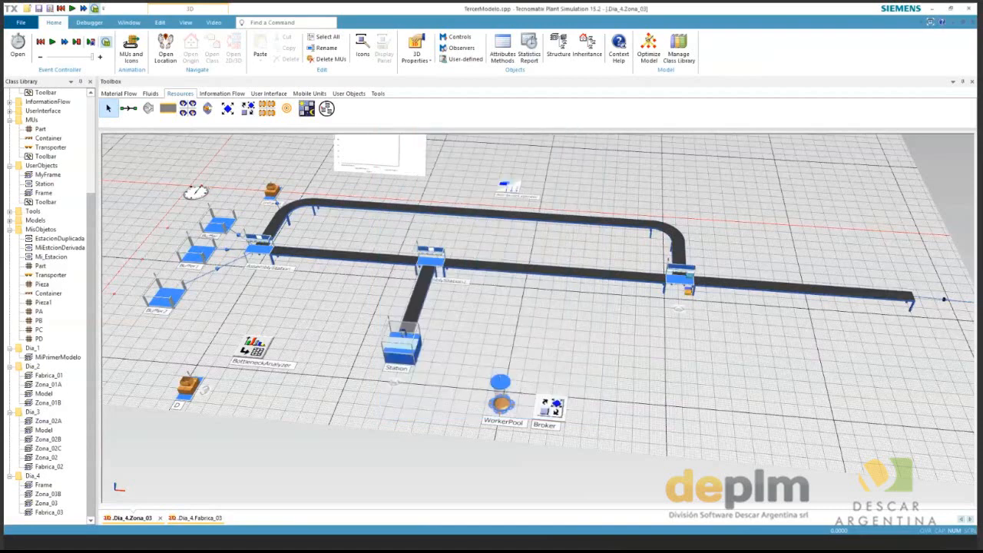
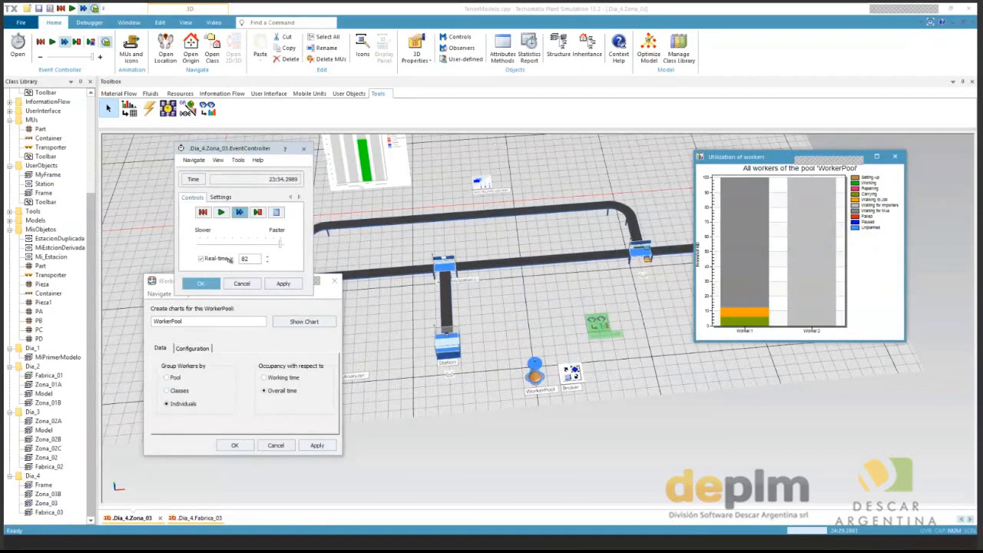
Set the real-time factor of the Zona_03 EventController to 100.
left_click_drag(254, 259, 230, 260)
type("10")
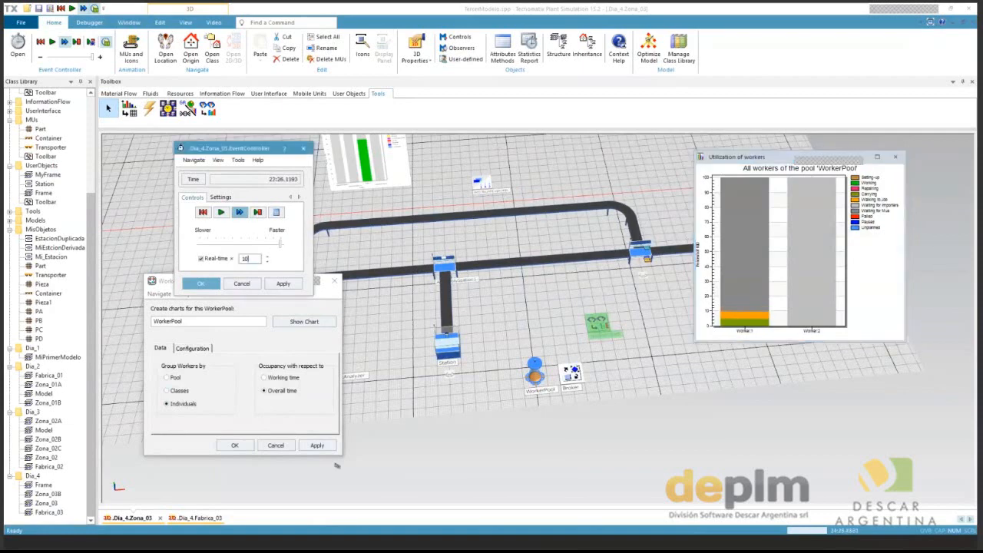
type("0")
Try the Classes and Pool groupings for the WorkerPool utilization chart.
left_click(317, 445)
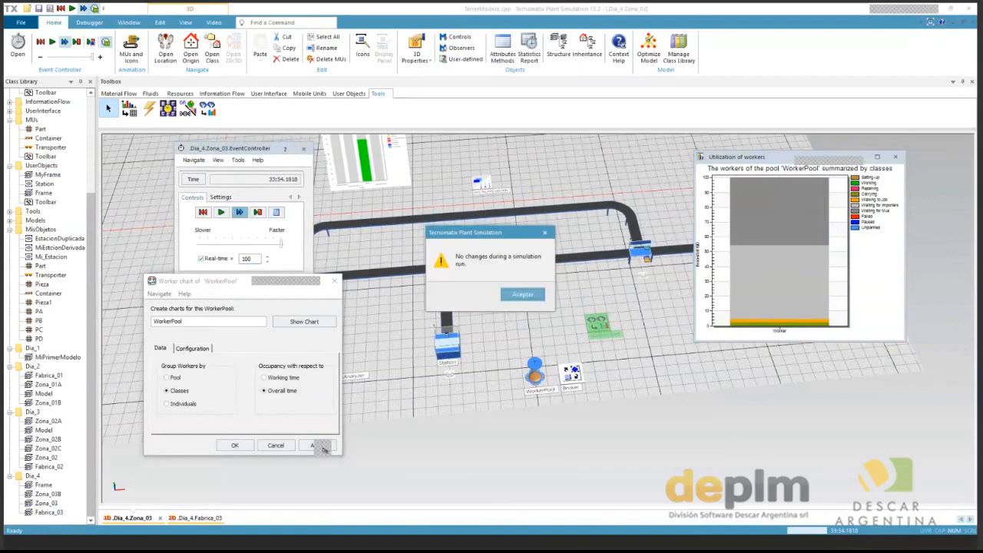
key("Return")
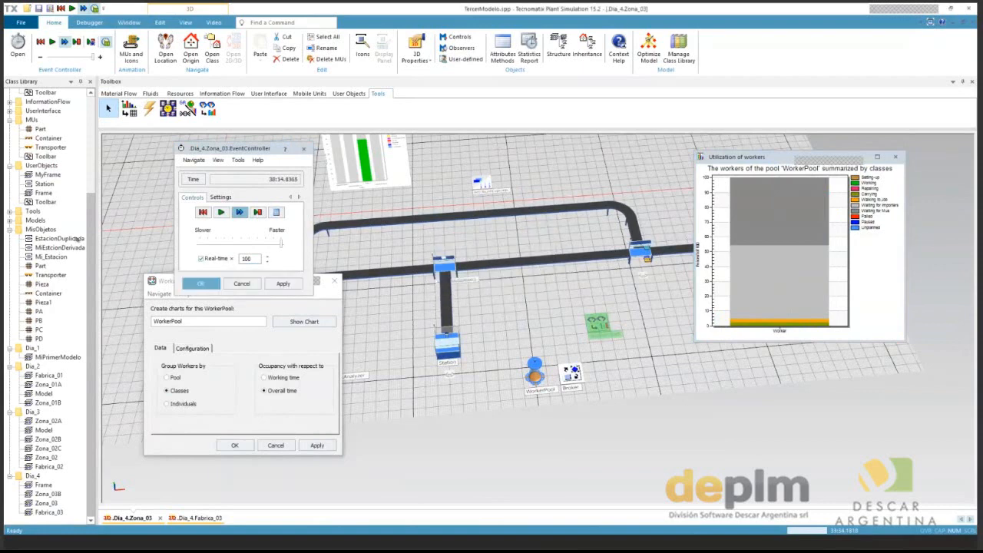
left_click(318, 446)
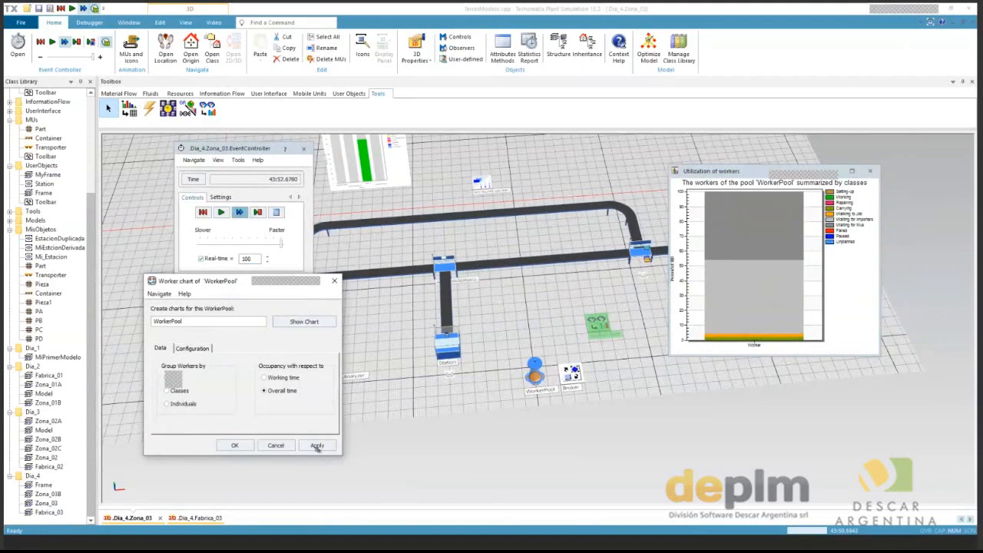
left_click(317, 445)
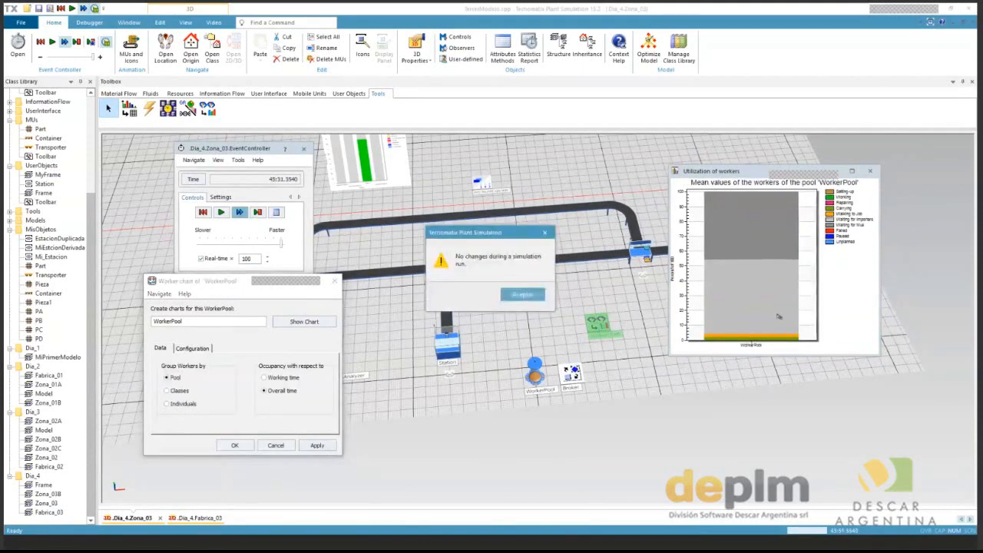
key("Return")
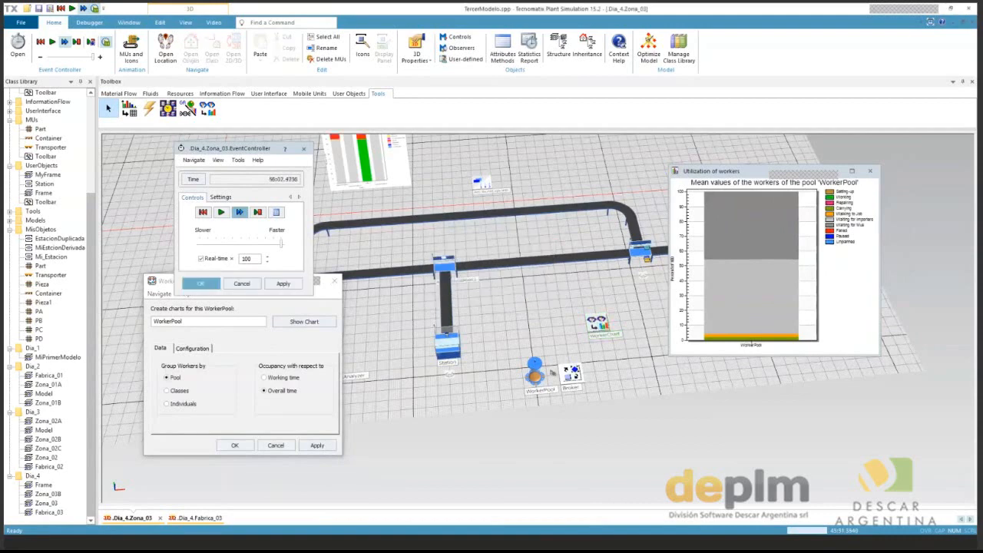
Group the WorkerPool chart by Individuals and base its occupancy on Working time.
left_click(167, 404)
left_click(317, 446)
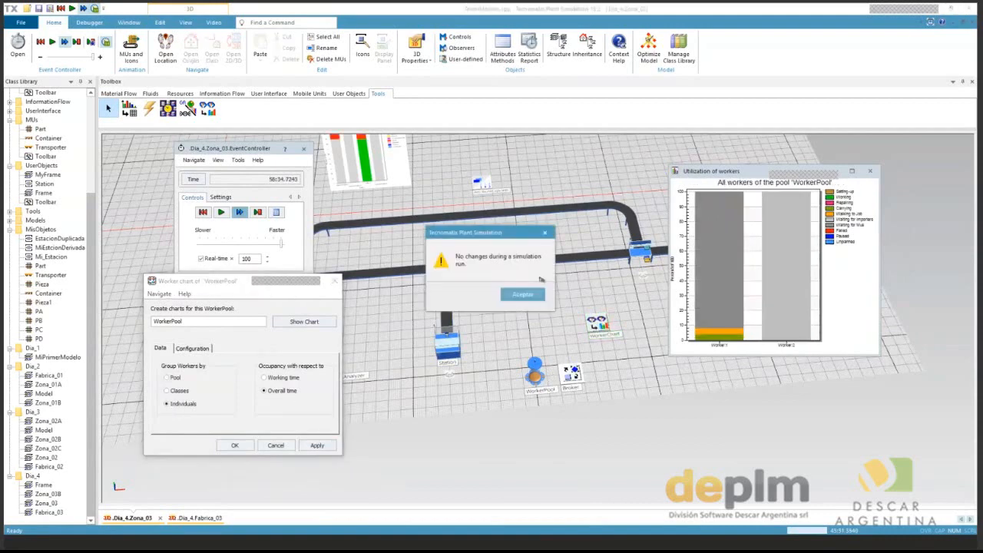
key("Return")
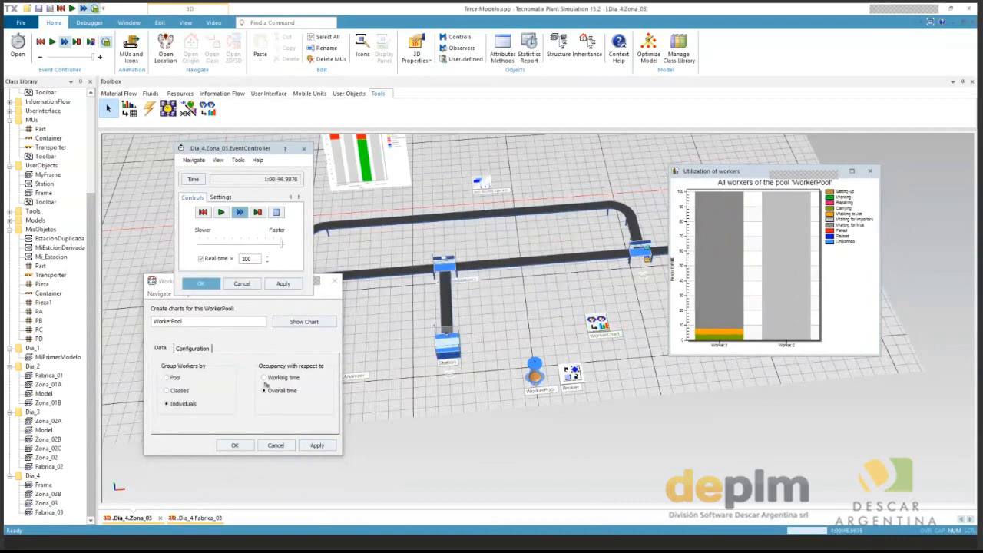
left_click(264, 377)
left_click(317, 445)
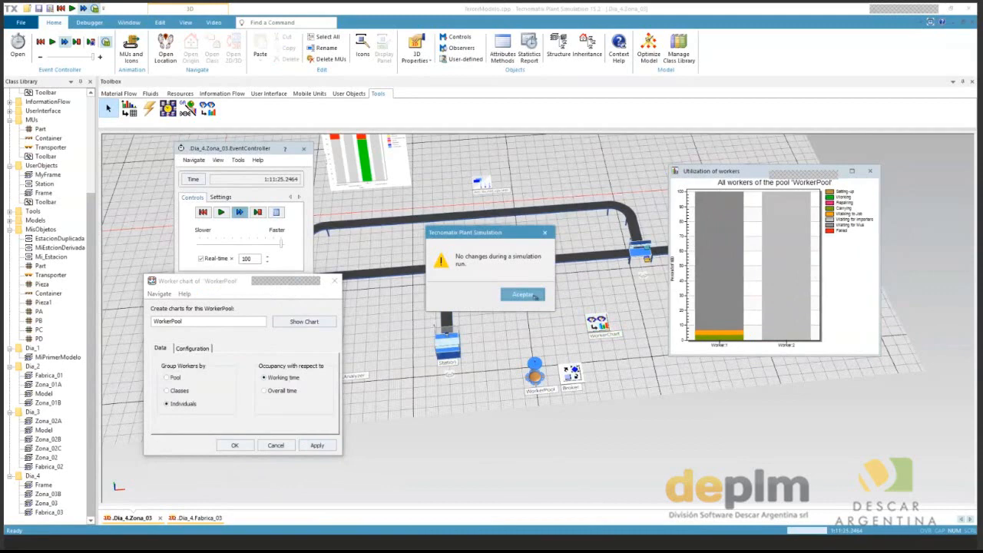
key("Return")
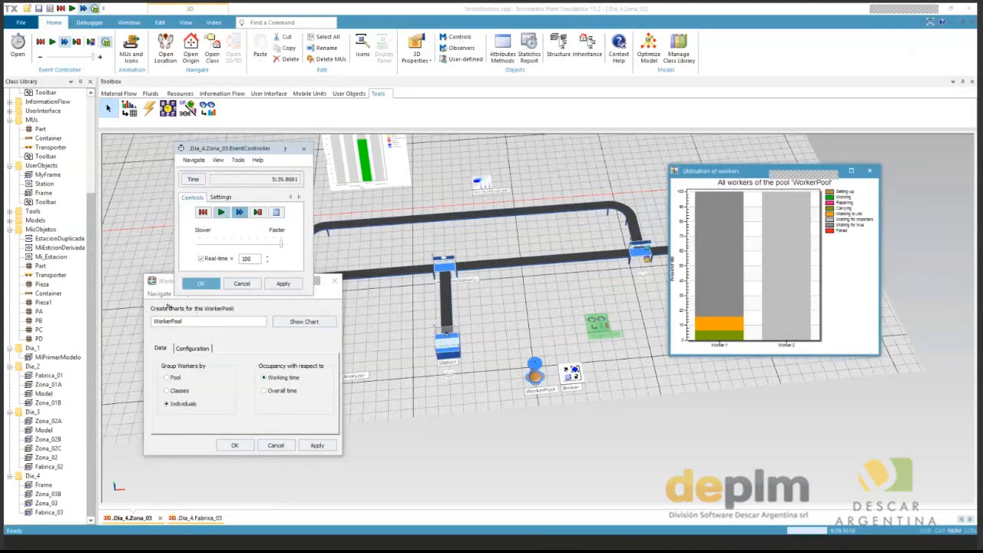
Try the Pie Chart type for the WorkerPool utilization chart and switch it back to Bar Chart.
left_click(204, 347)
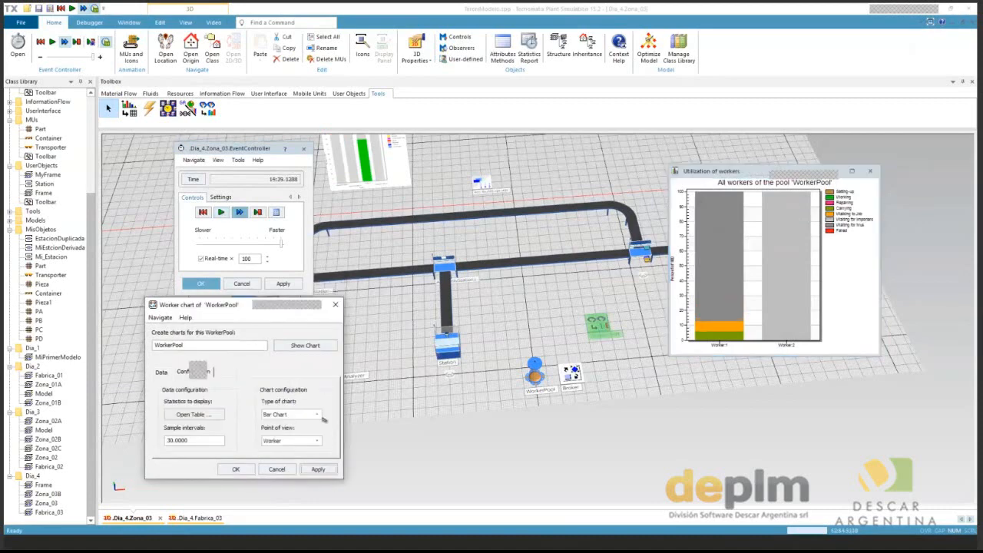
left_click(290, 414)
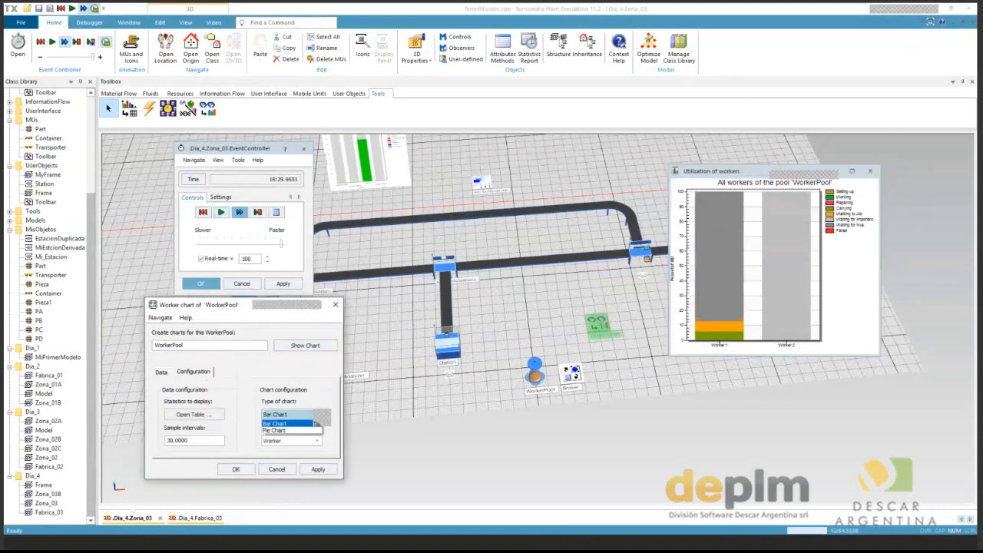
left_click(298, 431)
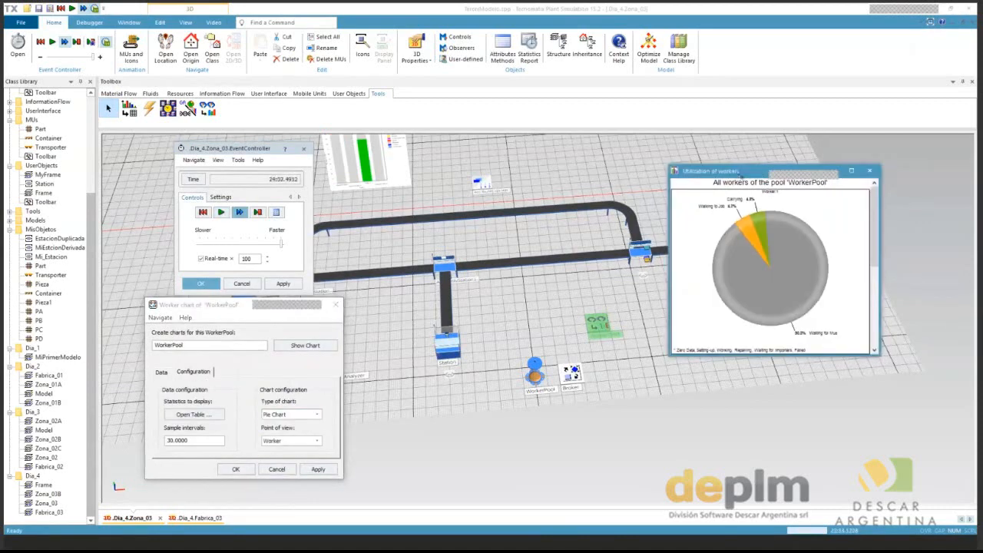
left_click_drag(702, 171, 659, 165)
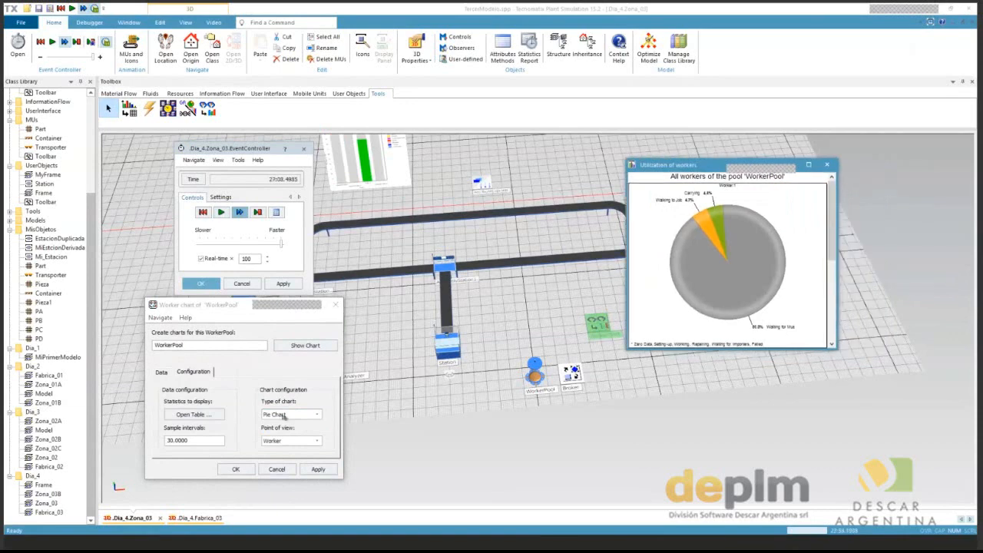
left_click(286, 414)
left_click(289, 440)
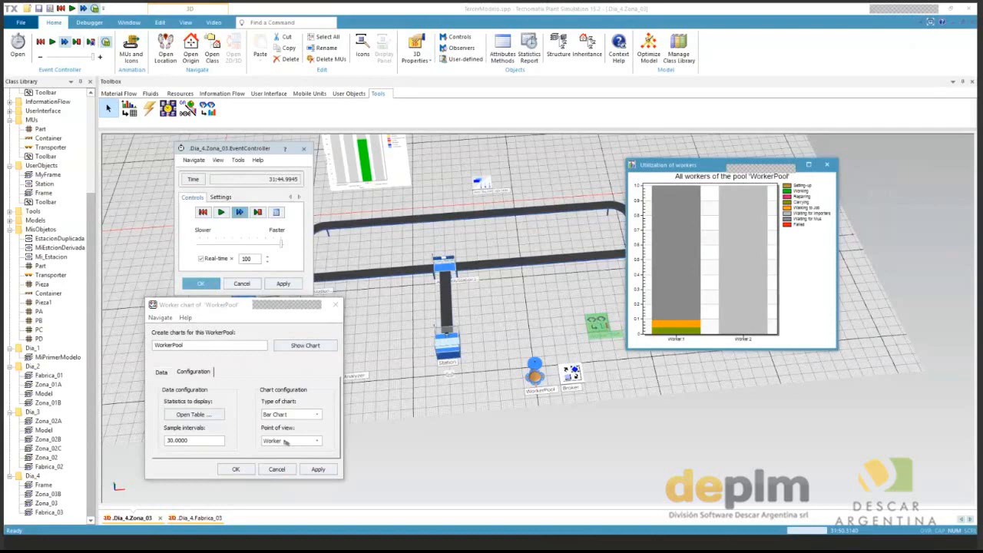
View the WorkerPool chart from the Activity point of view in an enlarged window and return it to Worker.
left_click(285, 442)
left_click(284, 458)
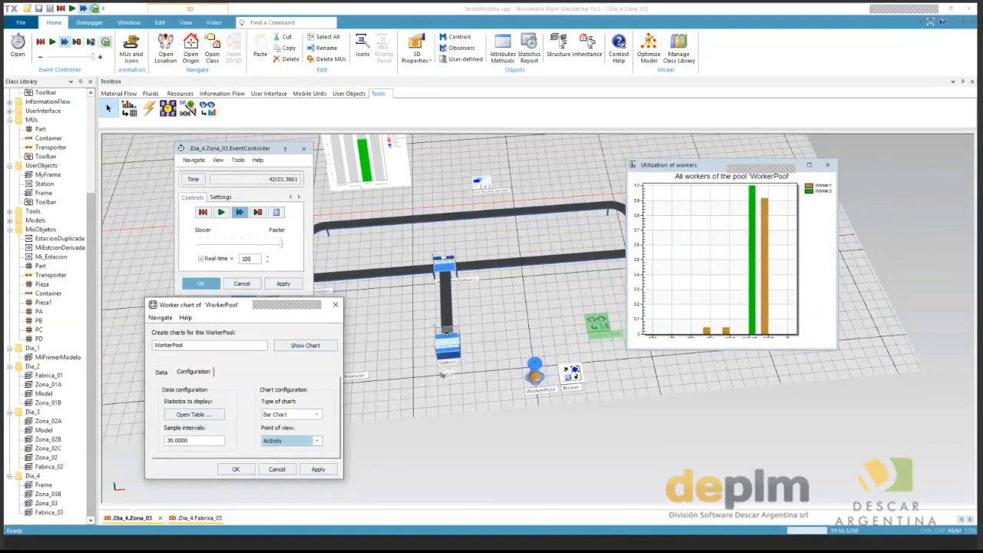
left_click_drag(628, 349, 394, 460)
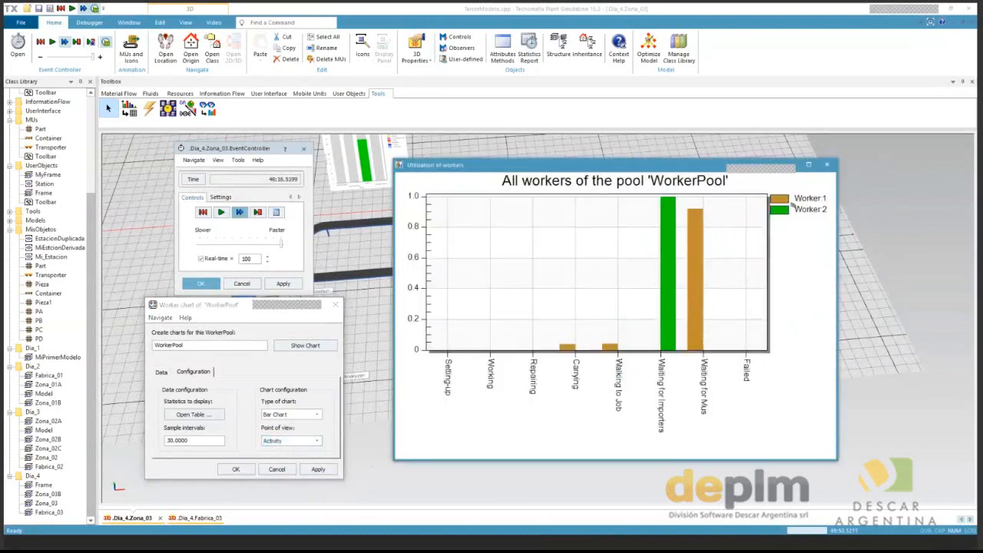
left_click(282, 444)
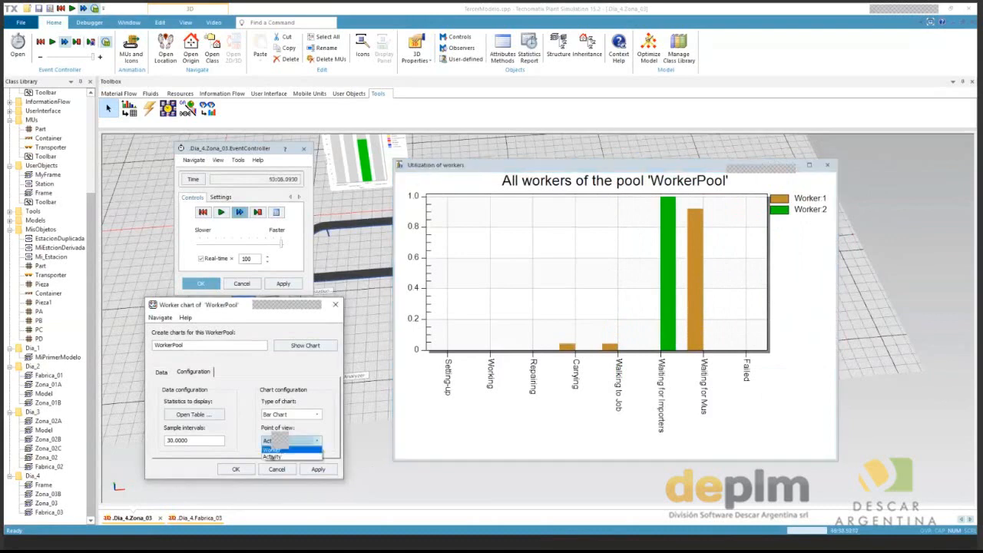
left_click(292, 449)
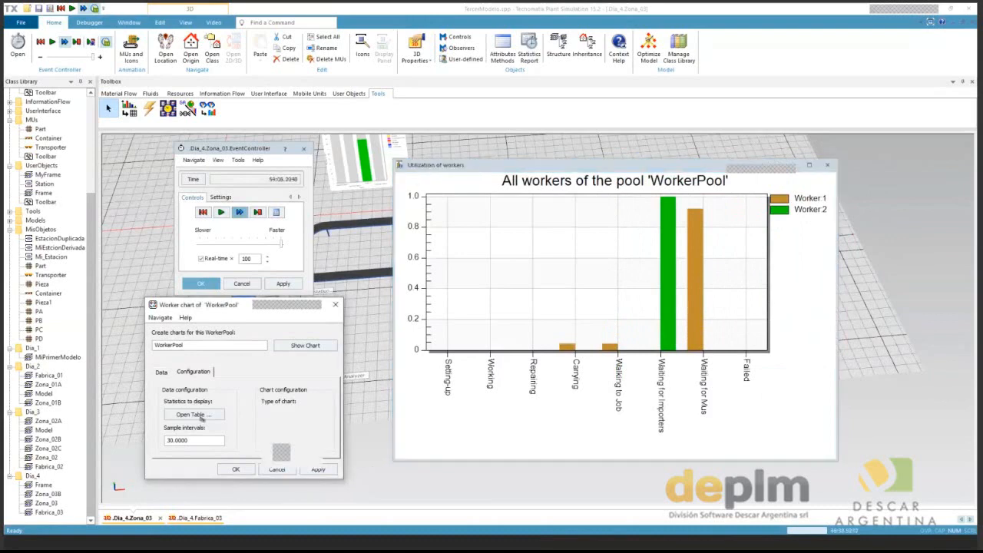
Review the table of statistics to display in the WorkerPool chart and close both the chart and the table.
left_click(201, 415)
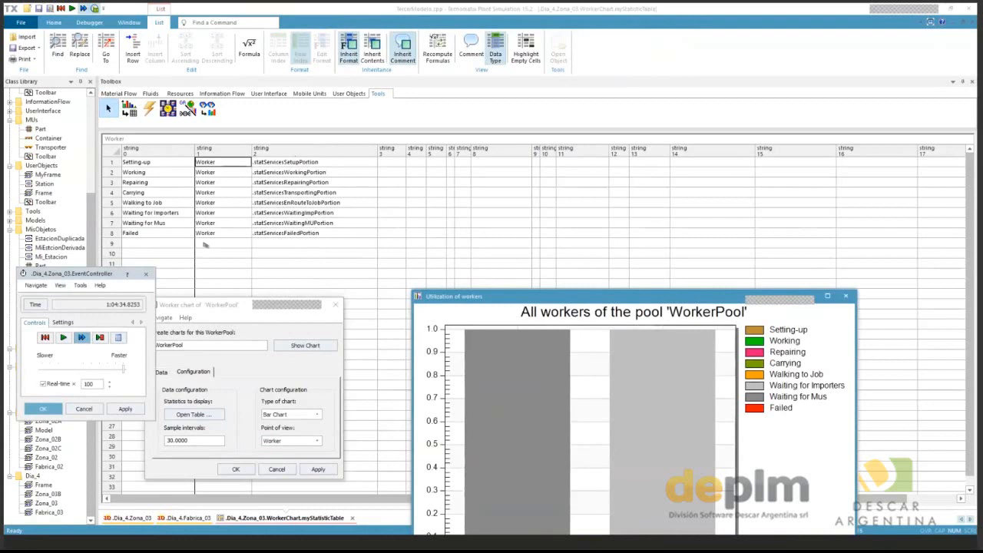
left_click(161, 243)
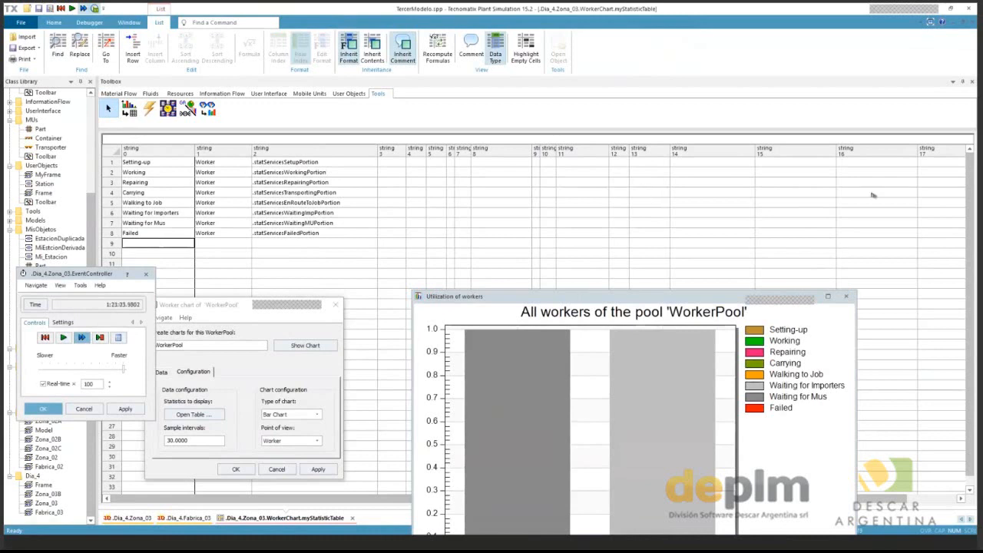
left_click_drag(799, 296, 872, 177)
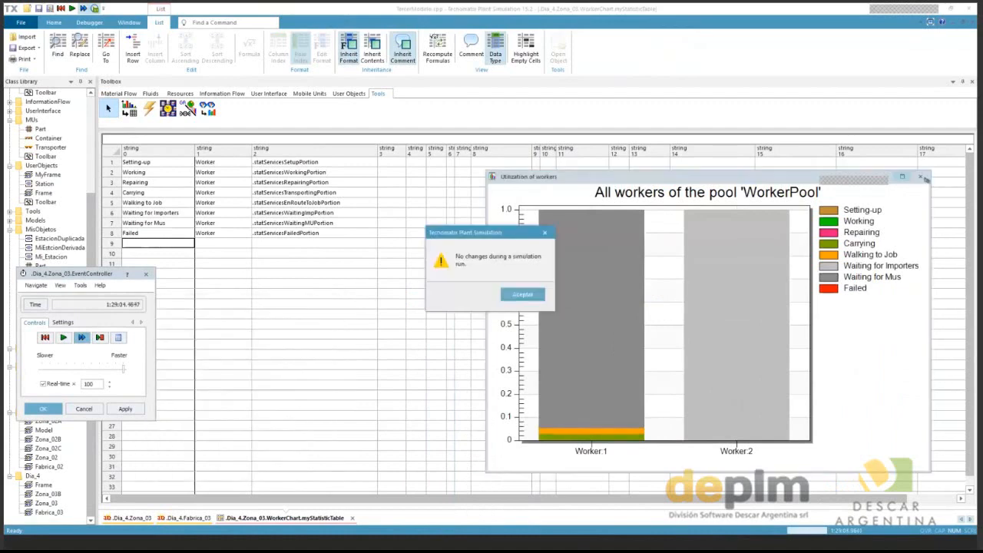
key("Return")
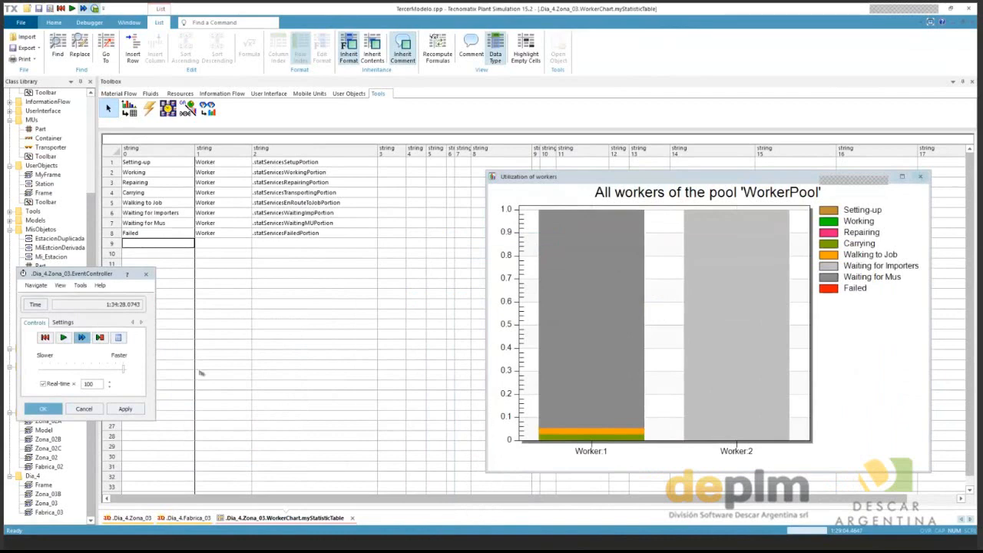
left_click(921, 177)
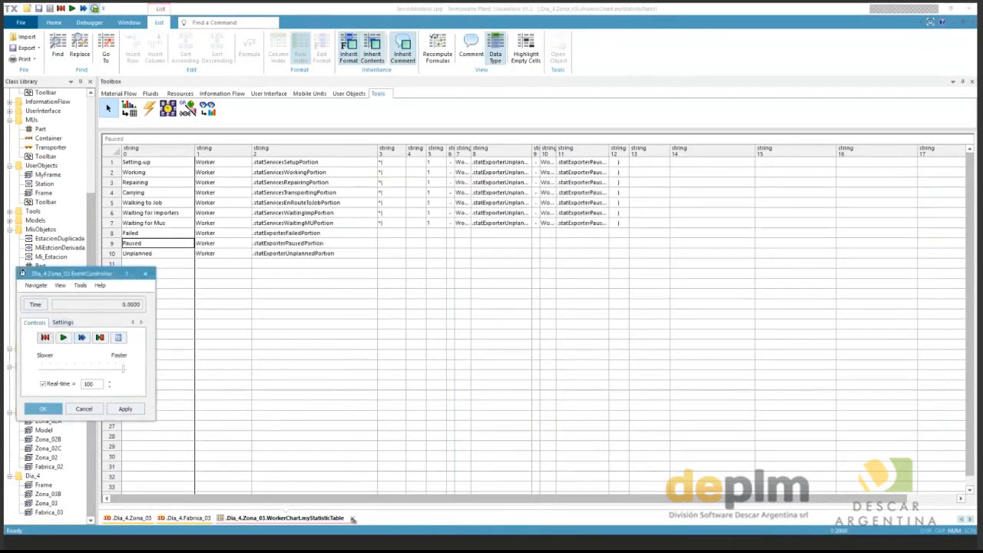
left_click(353, 519)
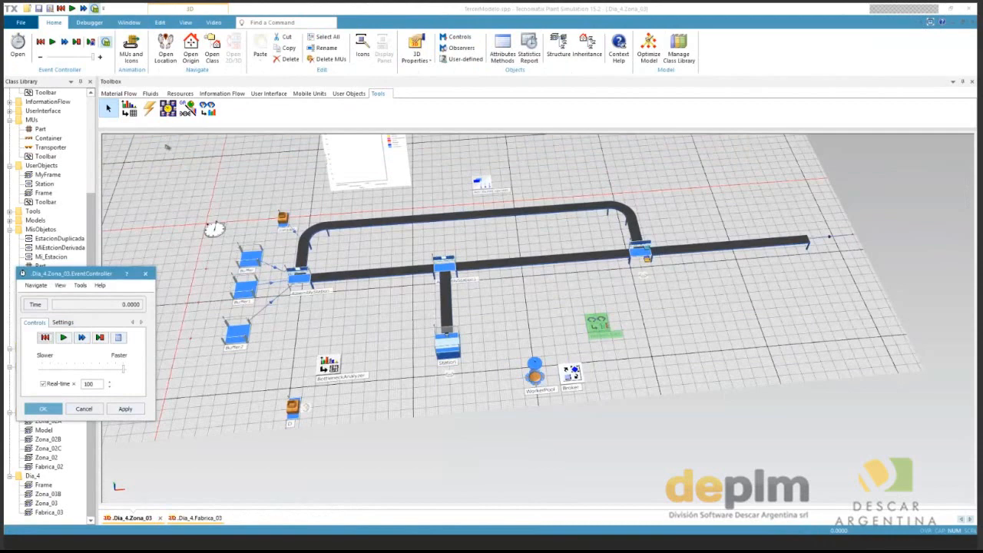
Open the Fabrica_03 frame and examine the factory layout inside its 3D building from several angles.
left_click_drag(84, 274, 166, 145)
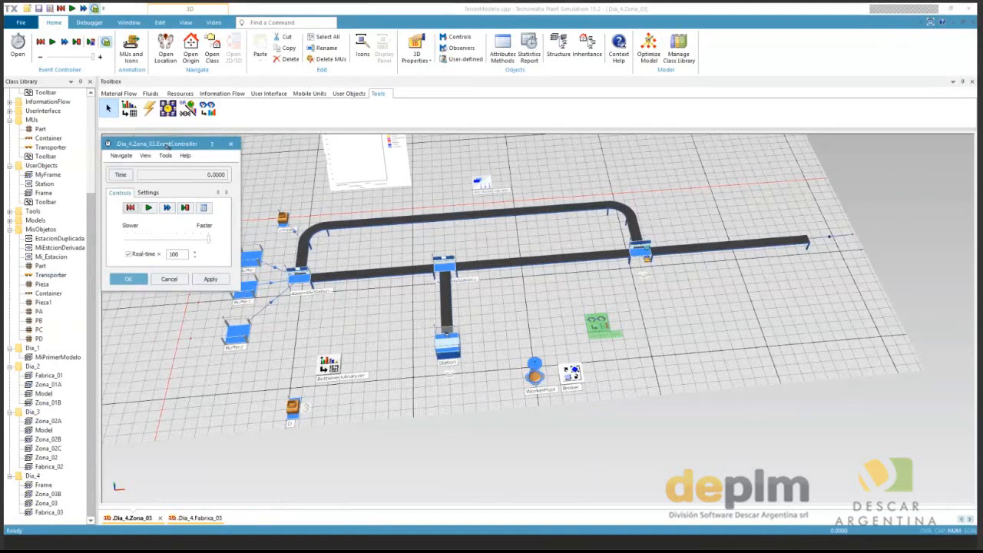
left_click(44, 511)
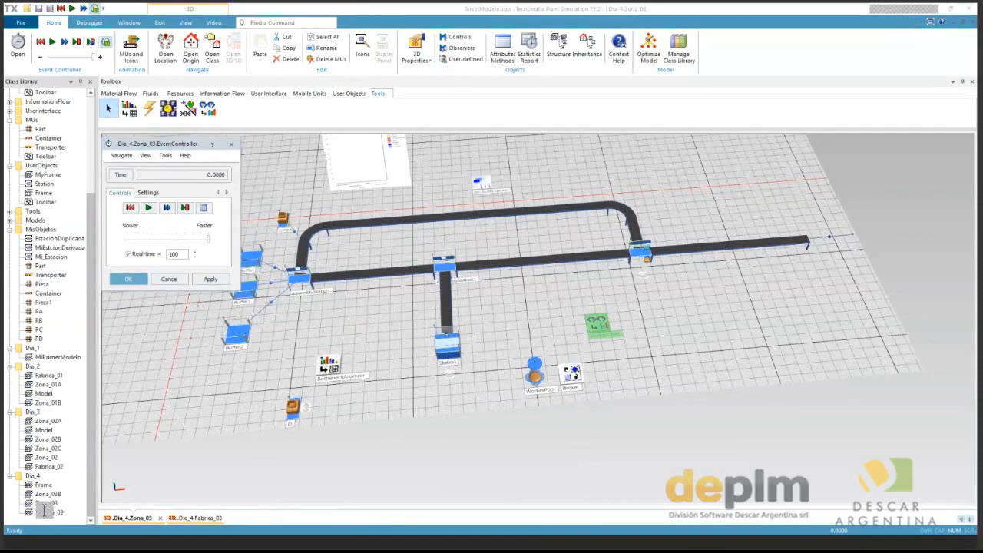
left_click(45, 511)
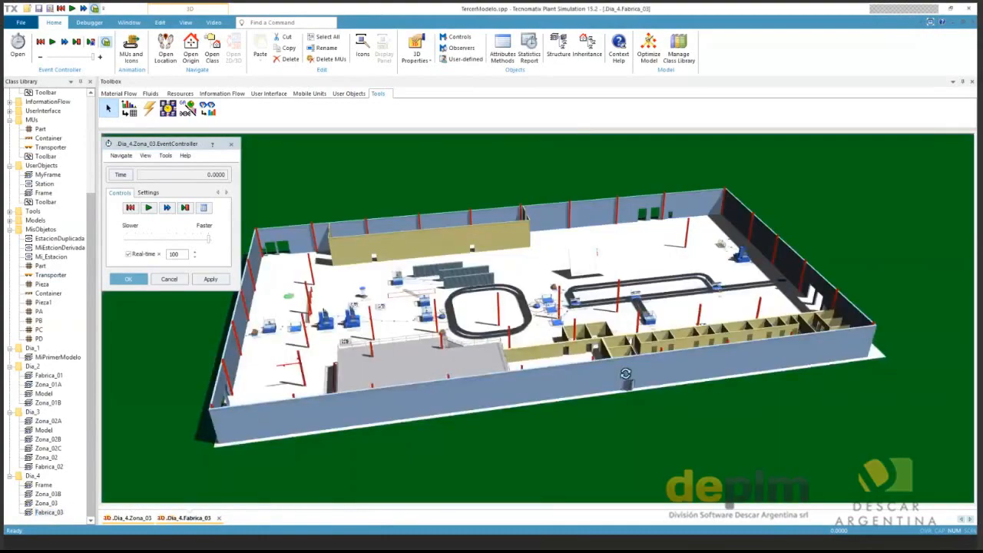
left_click_drag(625, 374, 584, 353)
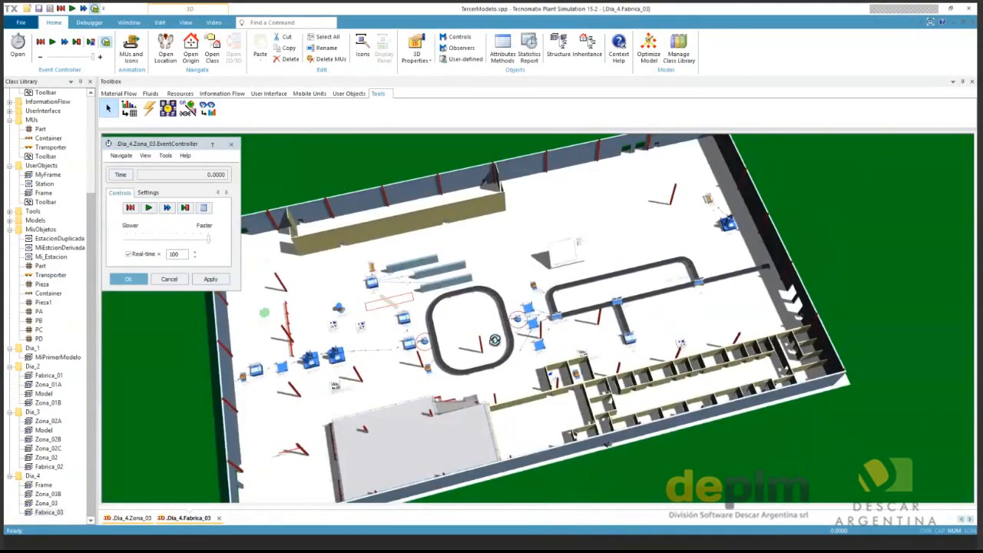
left_click_drag(495, 340, 552, 292)
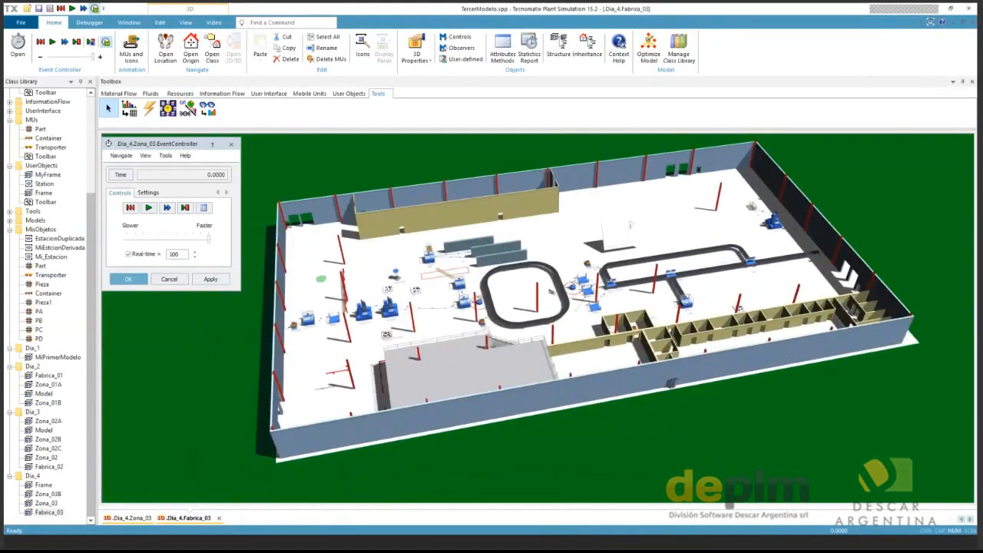